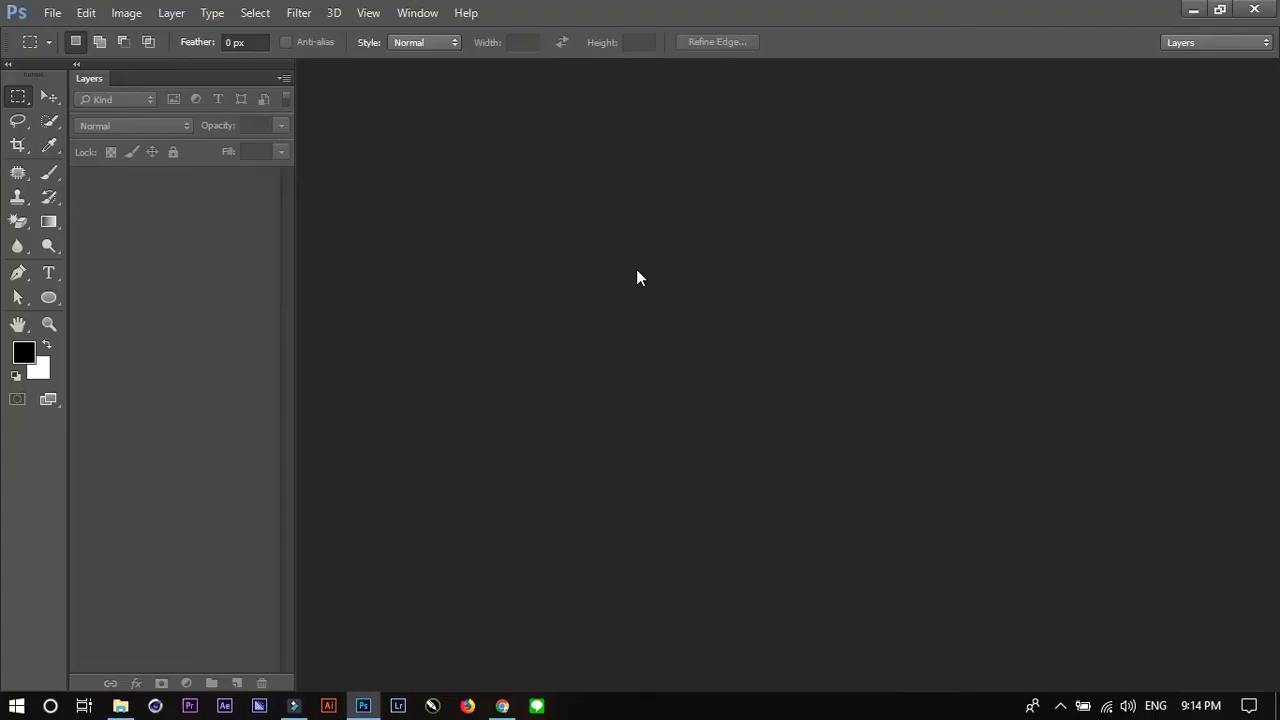
Step: Start a new blank document with width 6 cm, height 30 cm and 300 ppi resolution
click(486, 214)
click(48, 97)
click(509, 134)
click(50, 13)
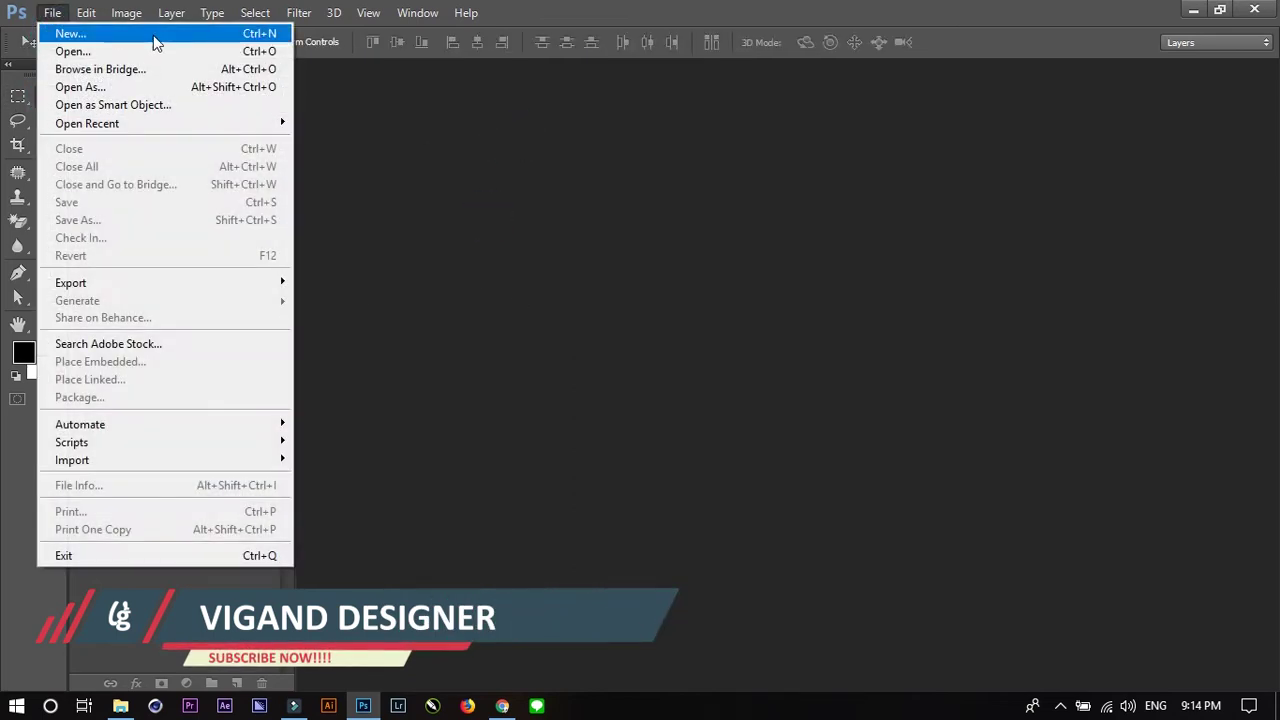
click(148, 38)
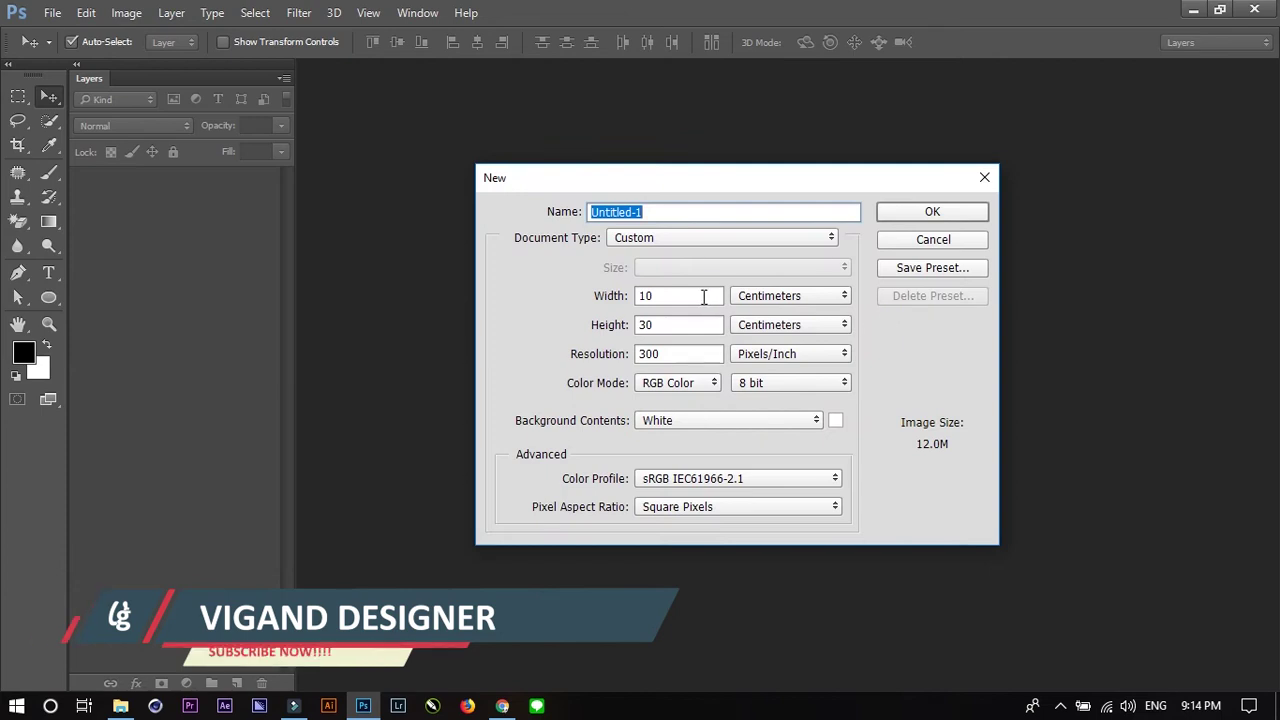
double_click(700, 296)
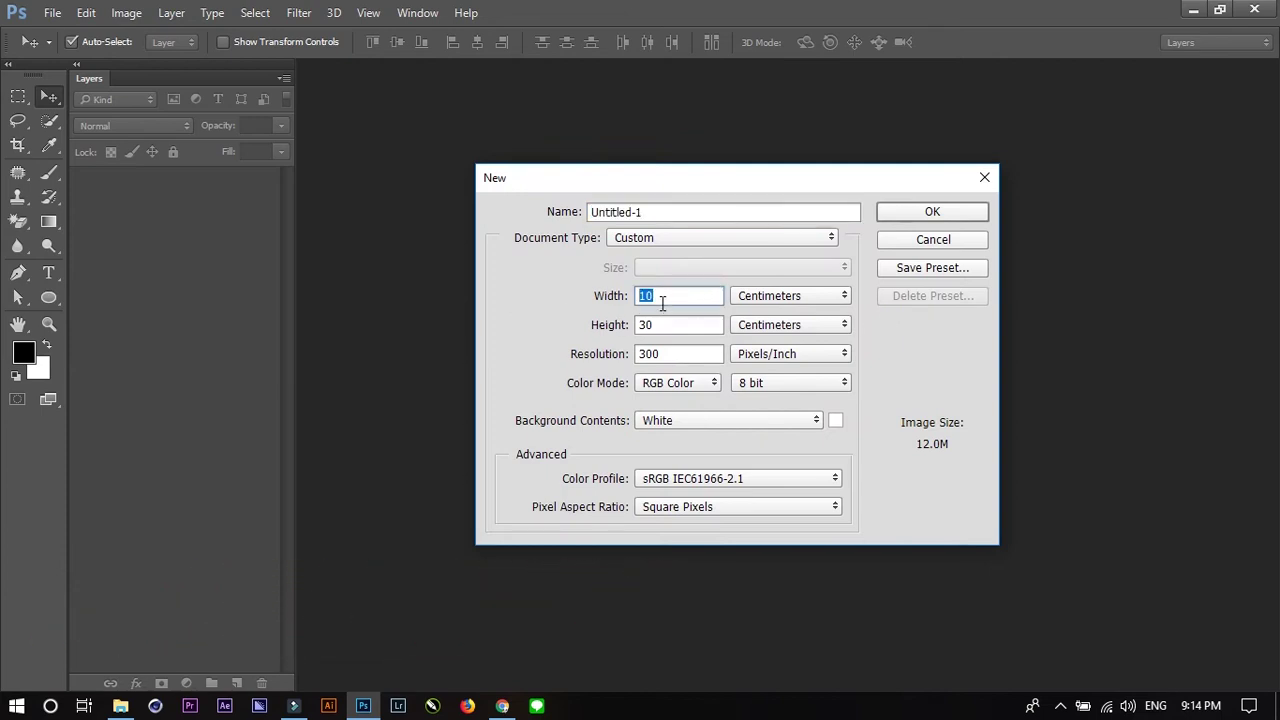
text(6)
key(Return)
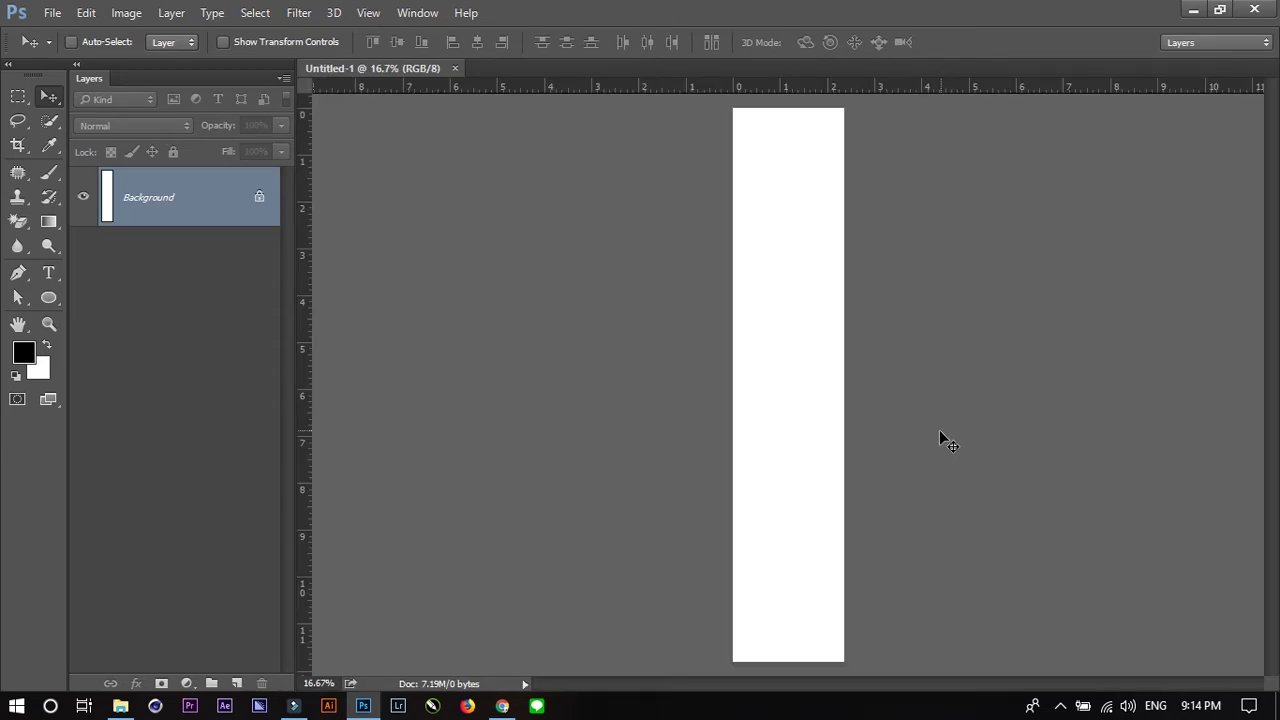
click(54, 20)
mouse_move(502, 706)
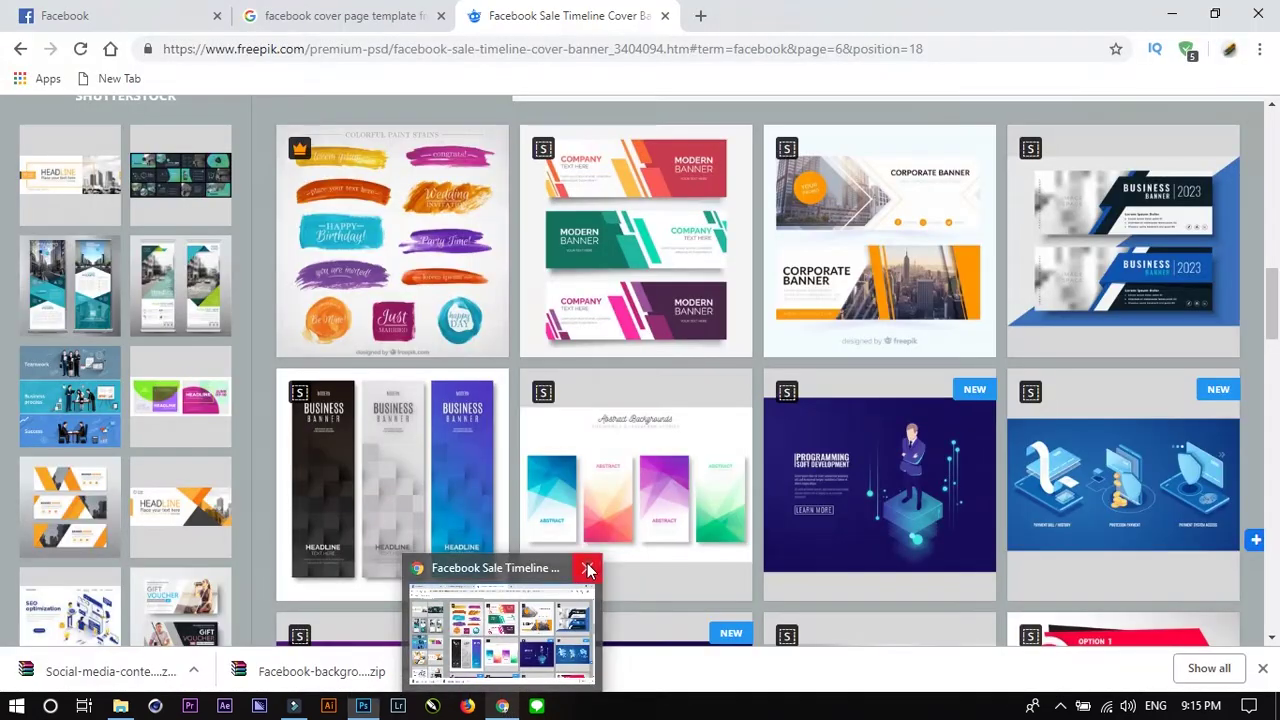
Step: Close the Chrome window showing Freepik's Facebook cover banner templates
click(589, 569)
Step: Create a 15 × 3 cm document at 100 pixels/centimeter named 'Banner'
click(52, 12)
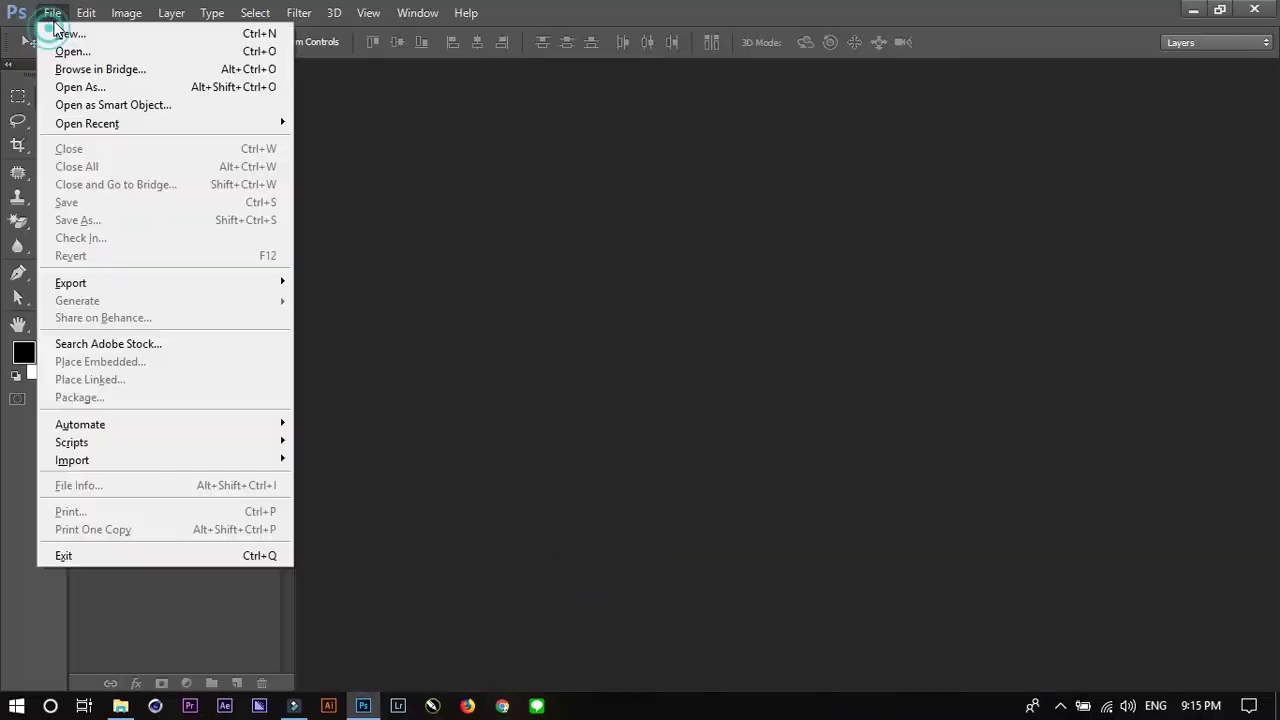
click(62, 31)
double_click(660, 296)
text(15)
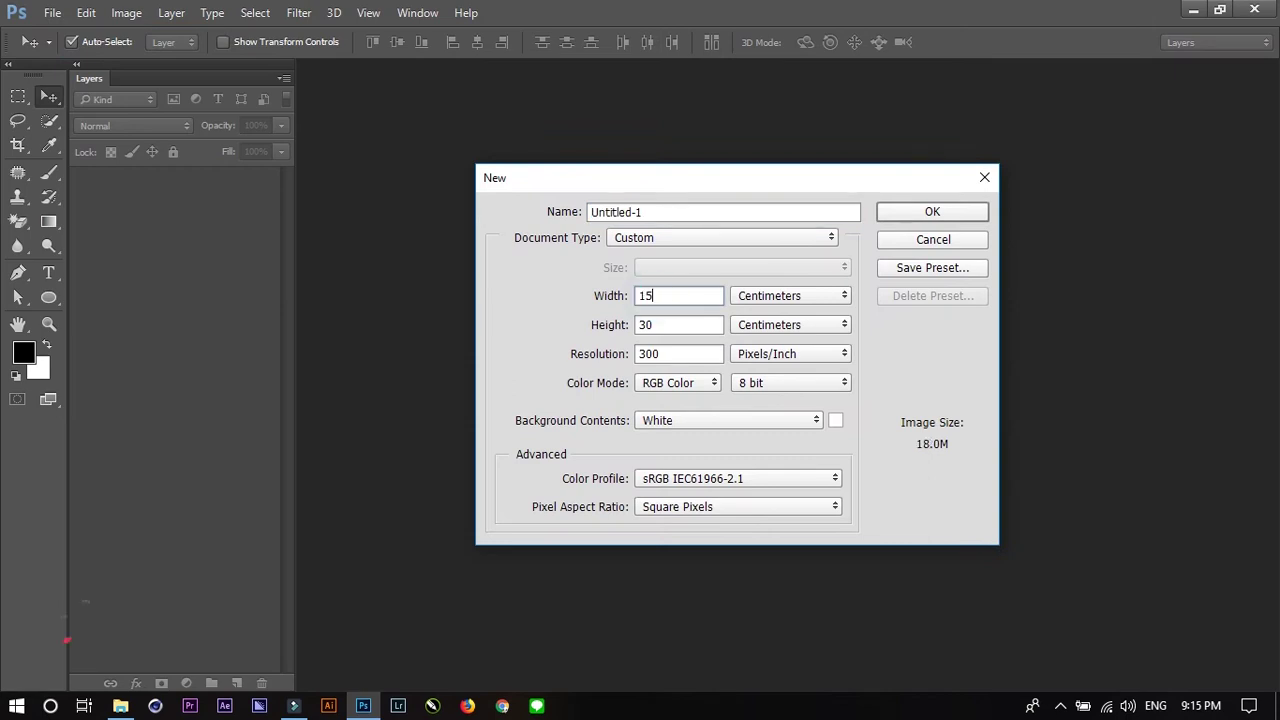
key(Tab)
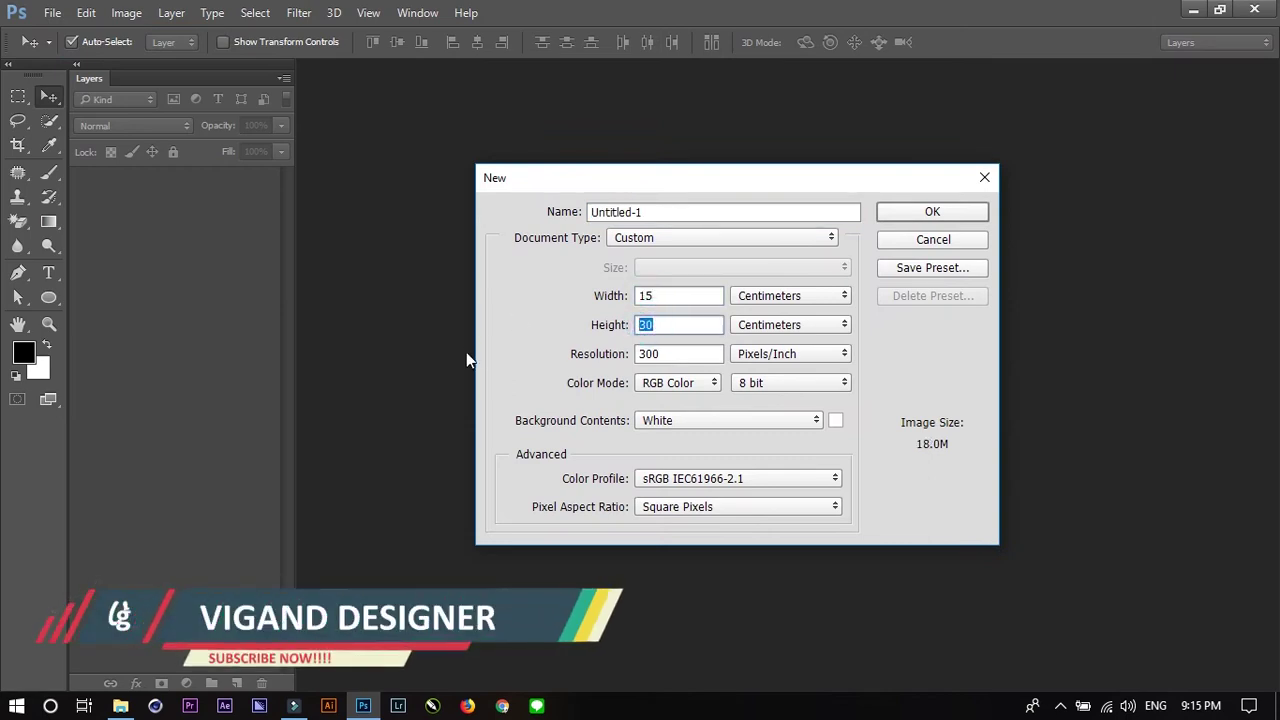
text(3)
click(765, 356)
click(766, 380)
text(100)
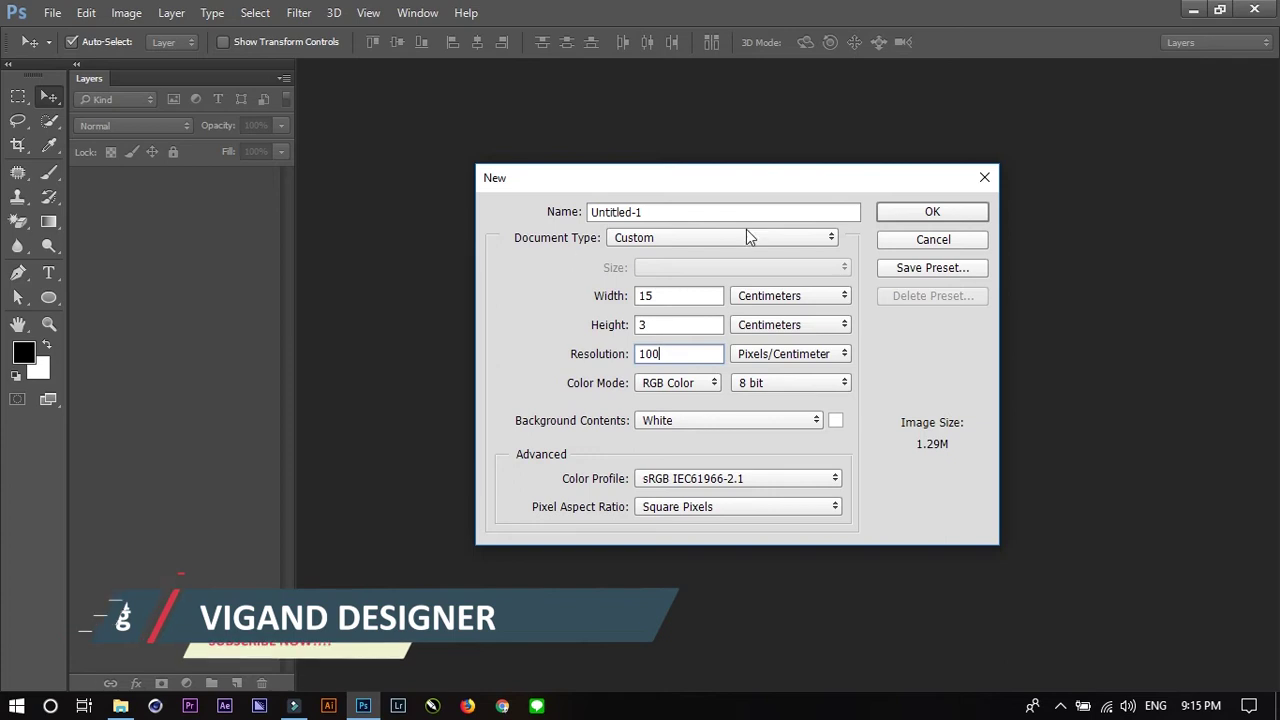
double_click(829, 212)
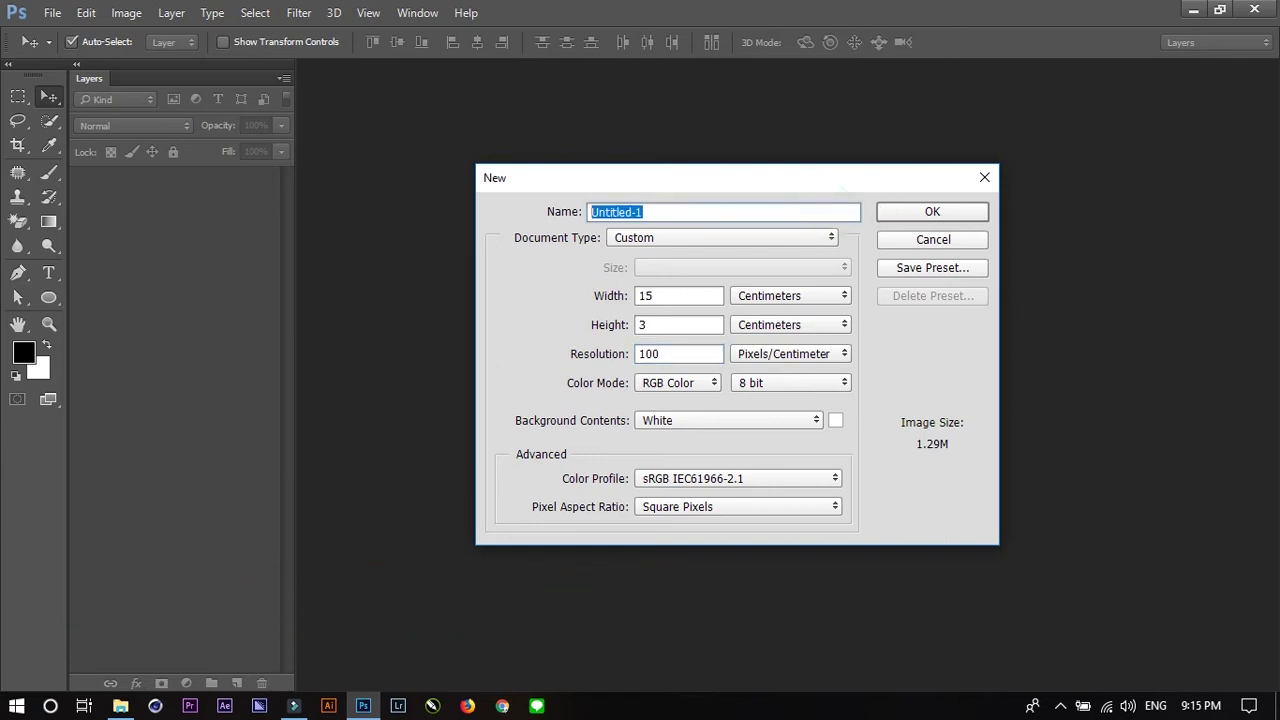
text(Banner)
key(Return)
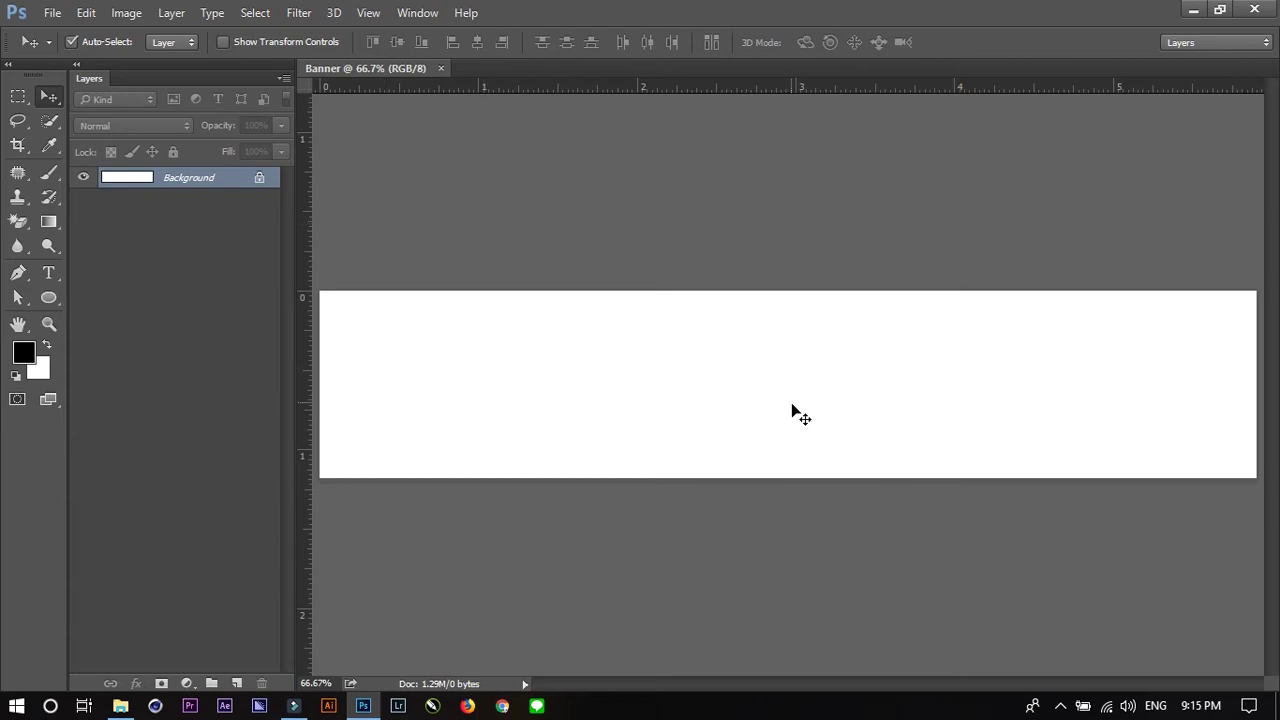
Step: Crop the Banner canvas narrower by pulling both sides inward
key(c)
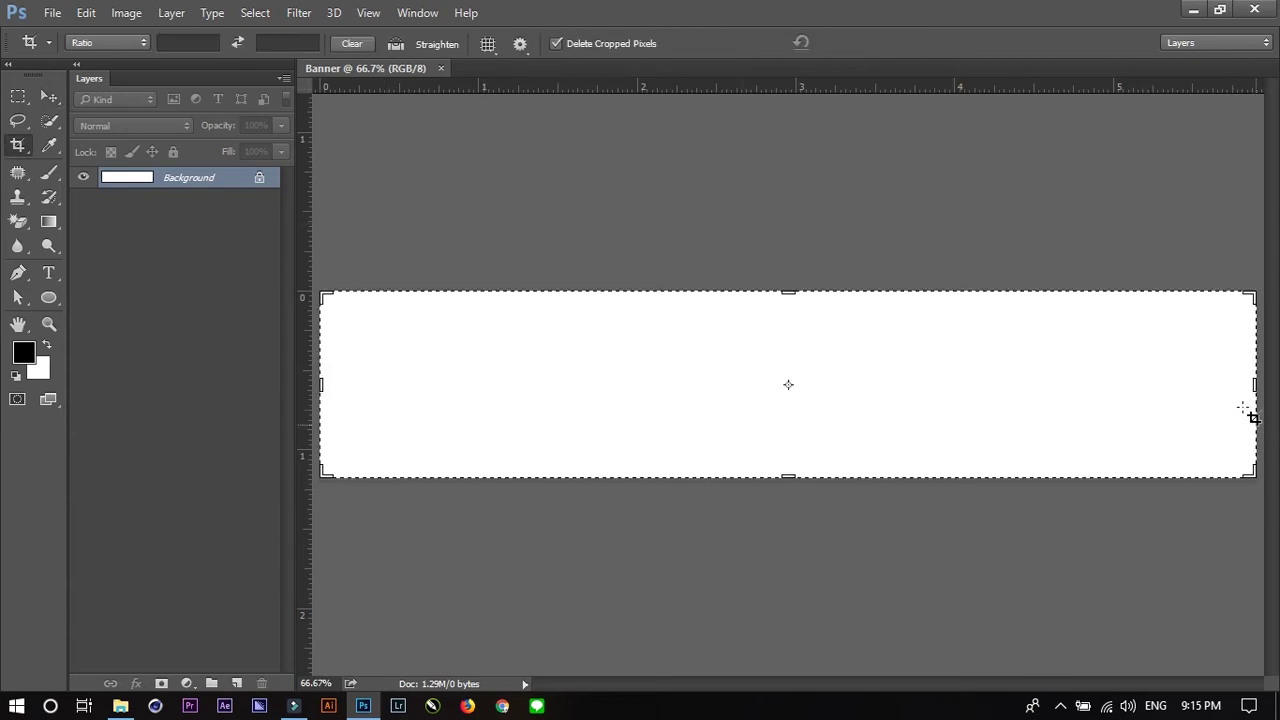
drag(1231, 385, 1124, 385)
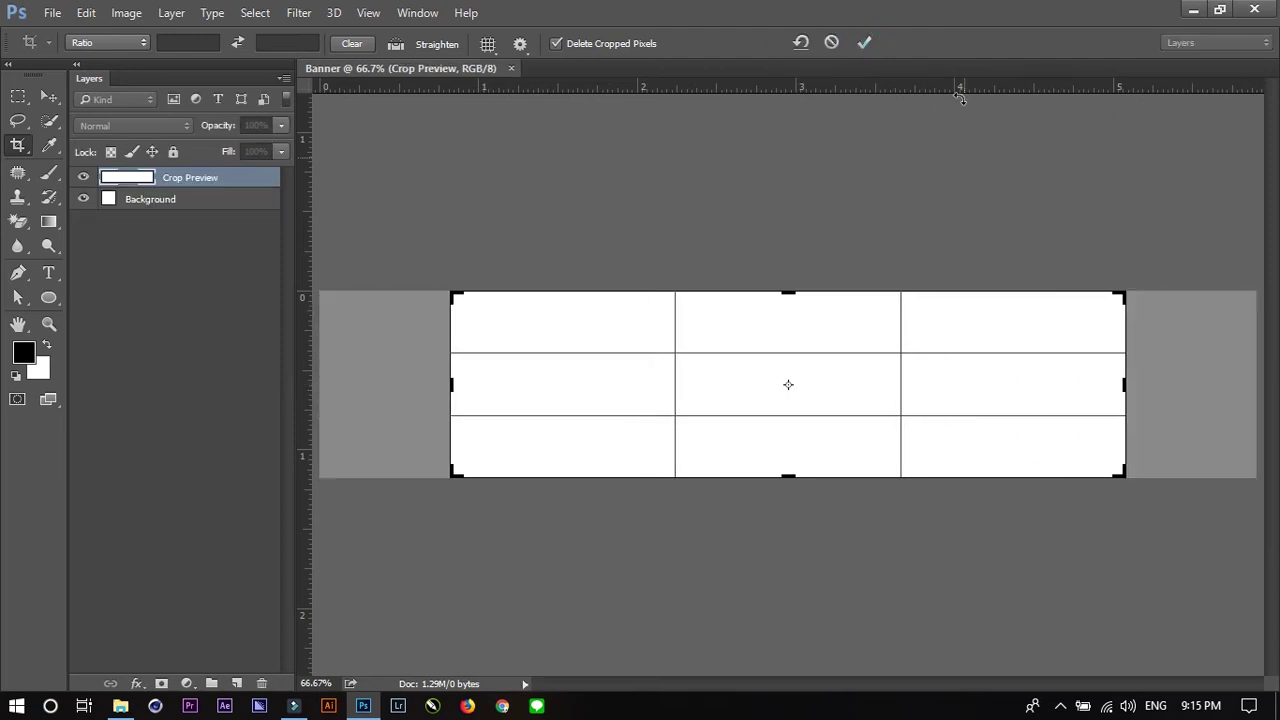
click(864, 42)
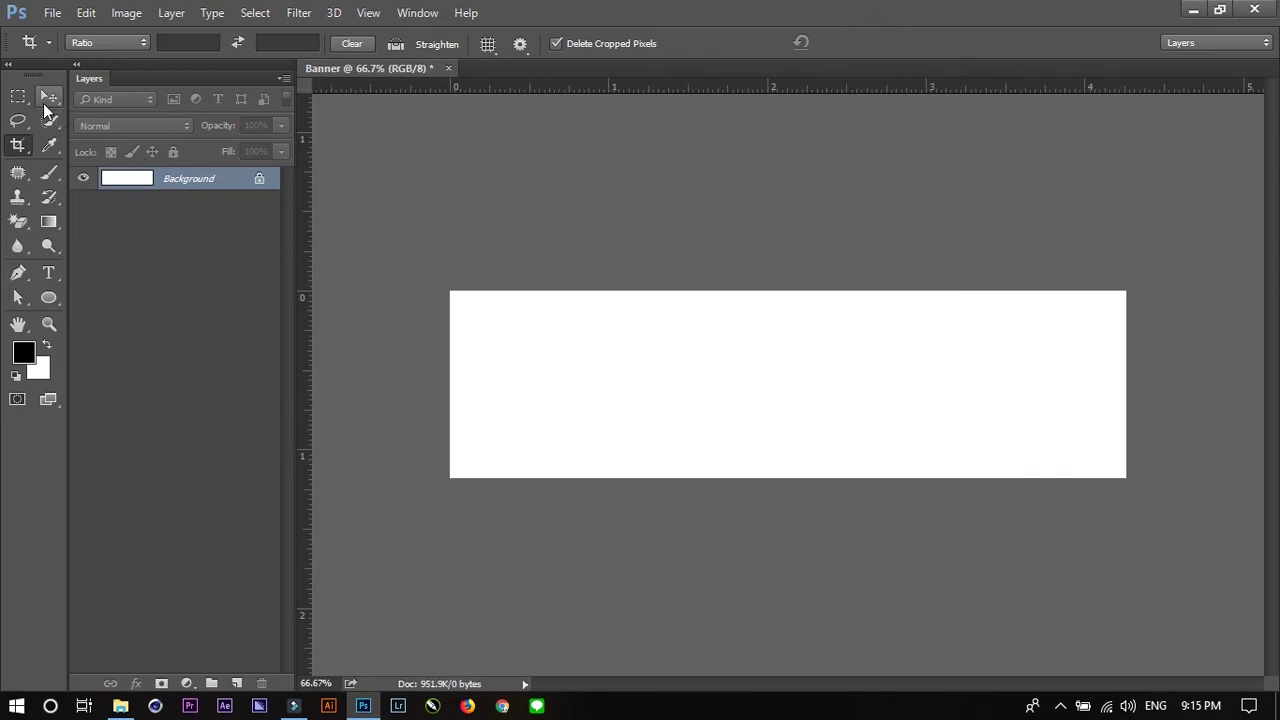
click(48, 97)
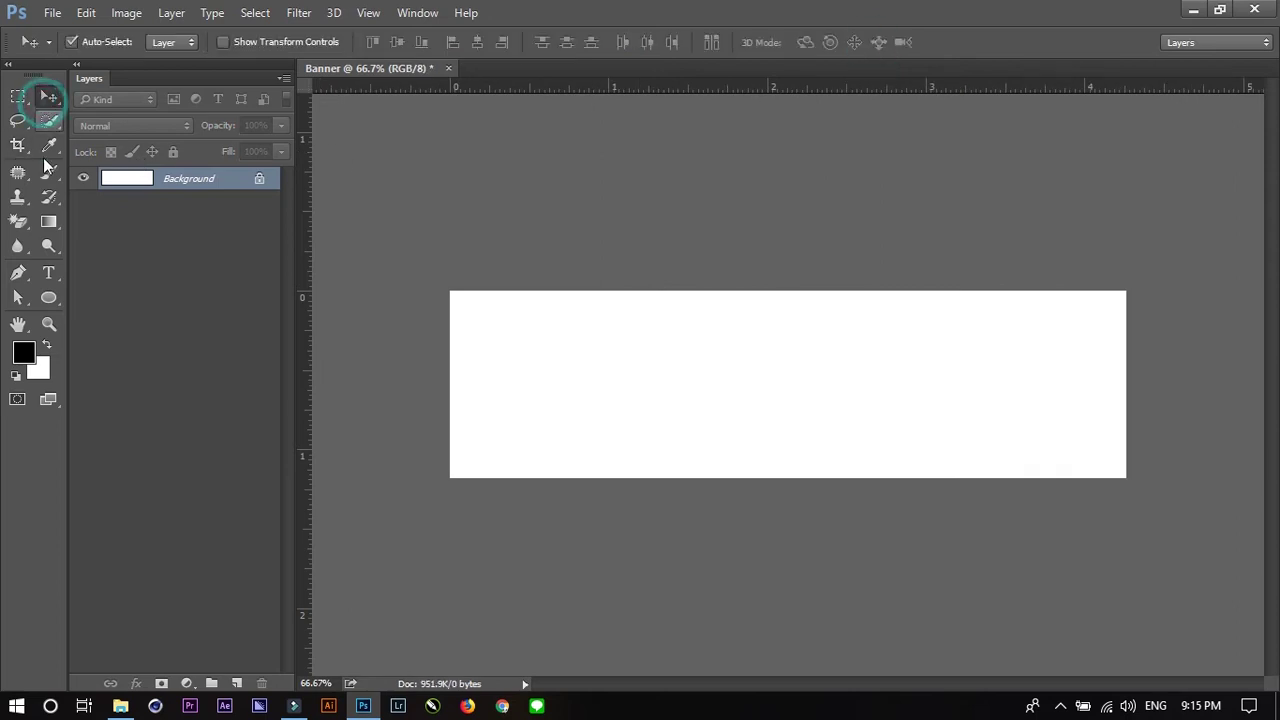
Step: On a new layer, stamp the 1697 grunge brush at 700 px over the banner's left side
click(237, 682)
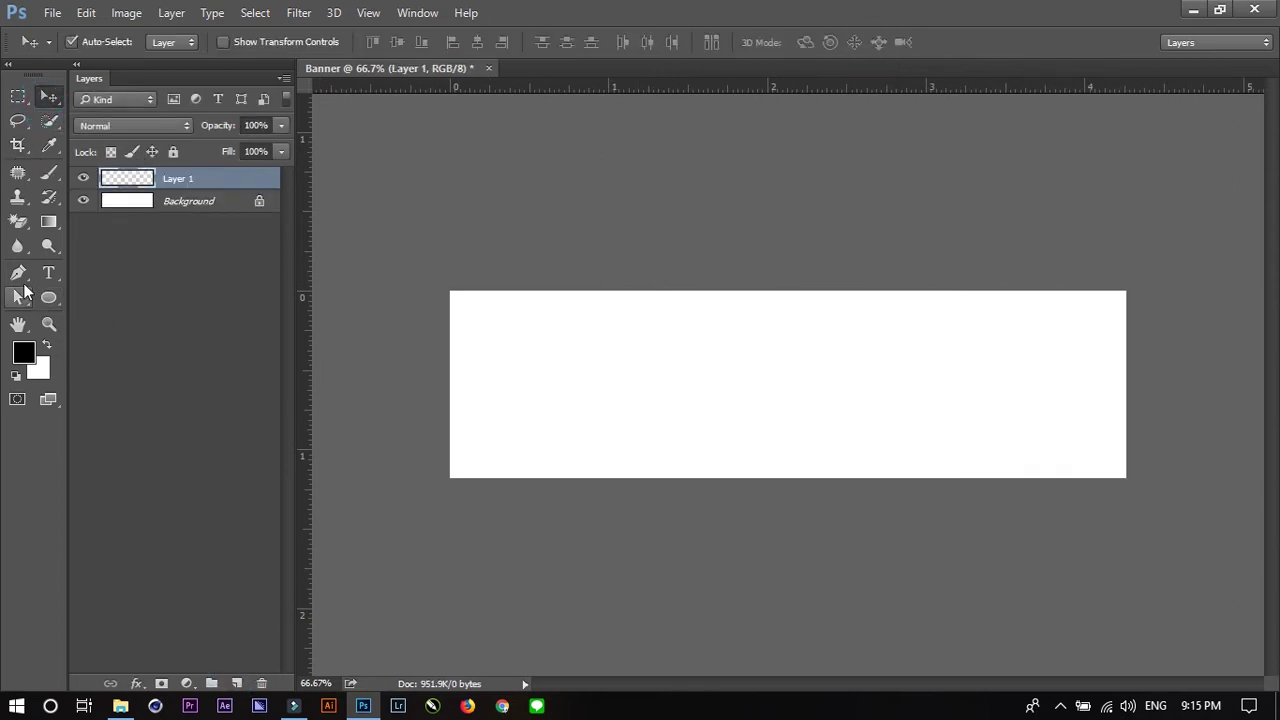
click(42, 176)
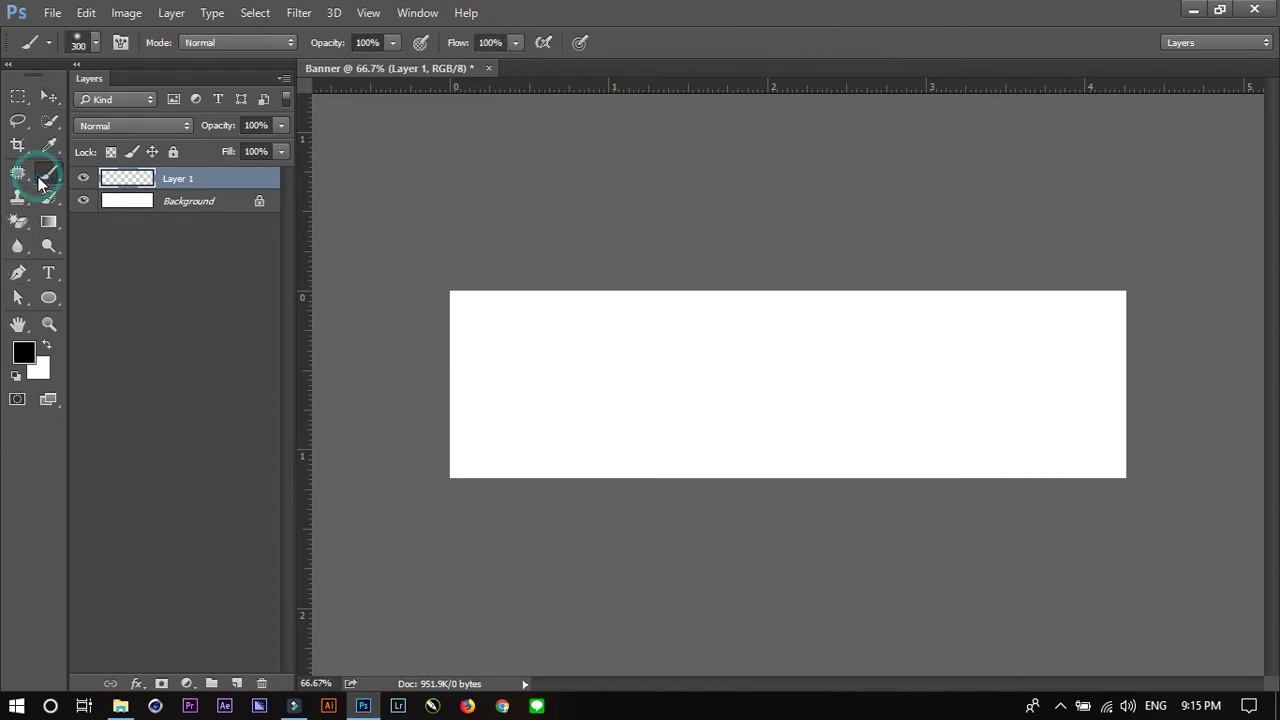
click(93, 43)
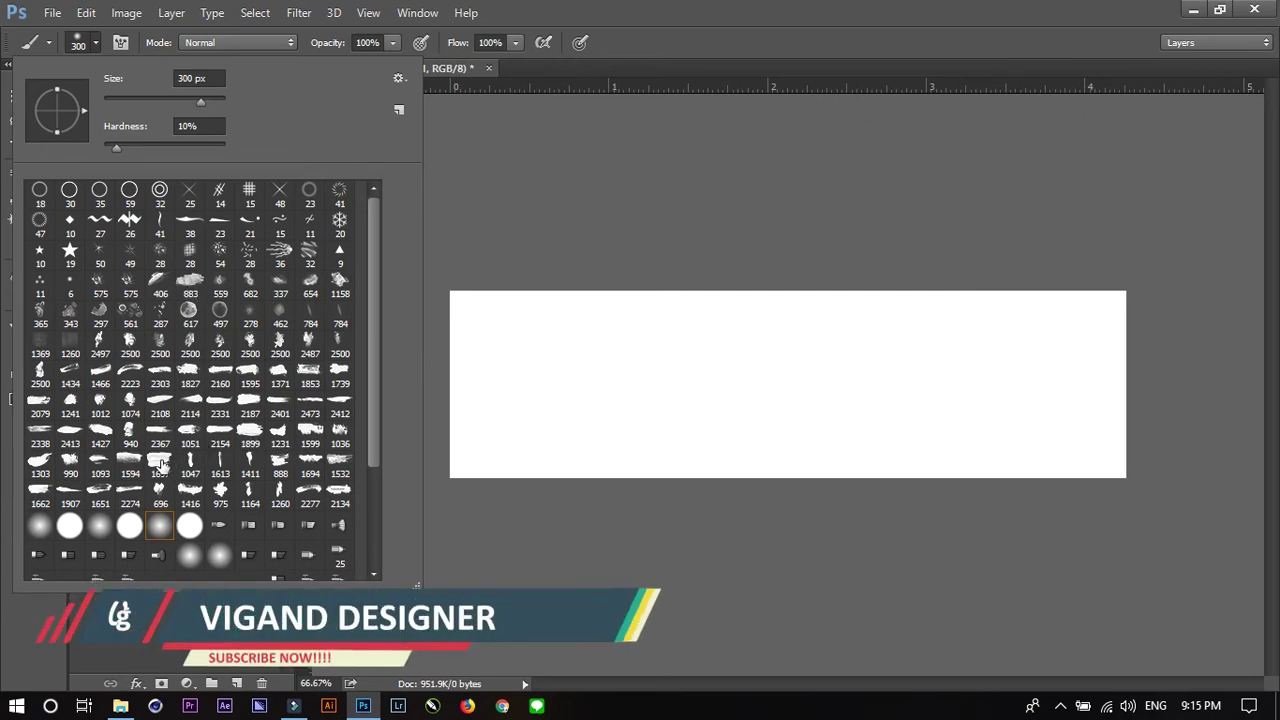
click(160, 462)
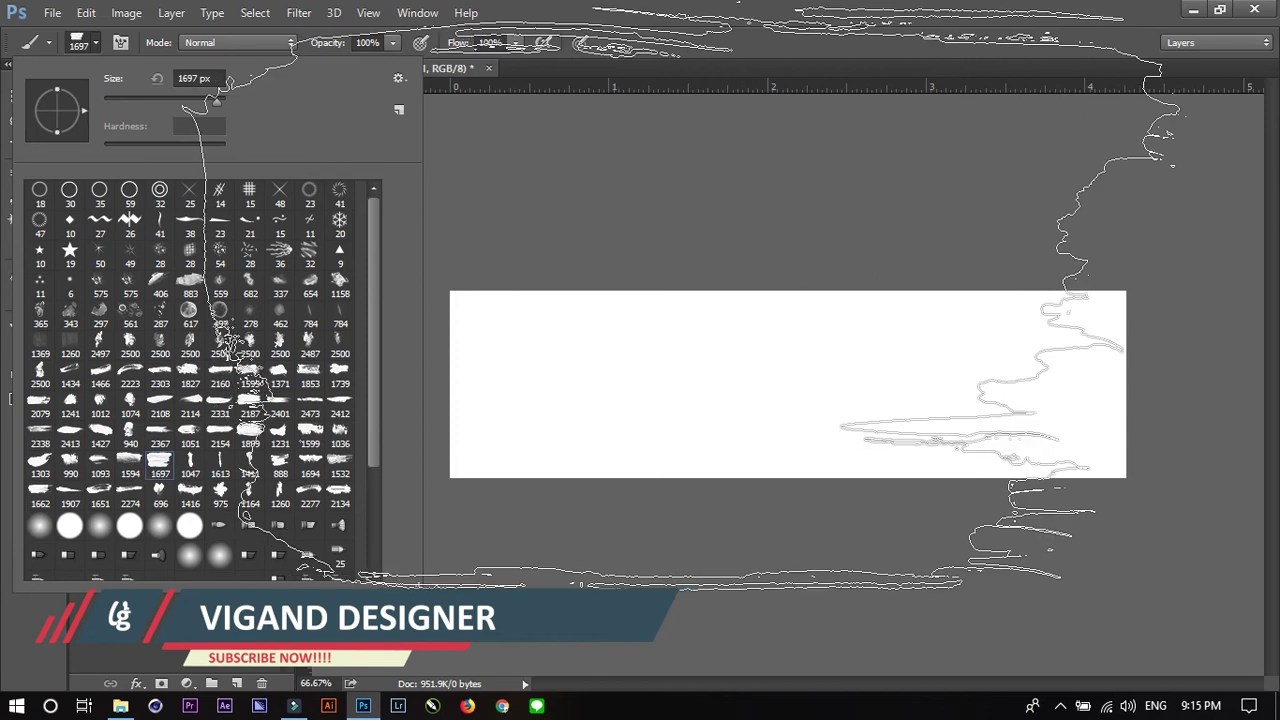
click(207, 98)
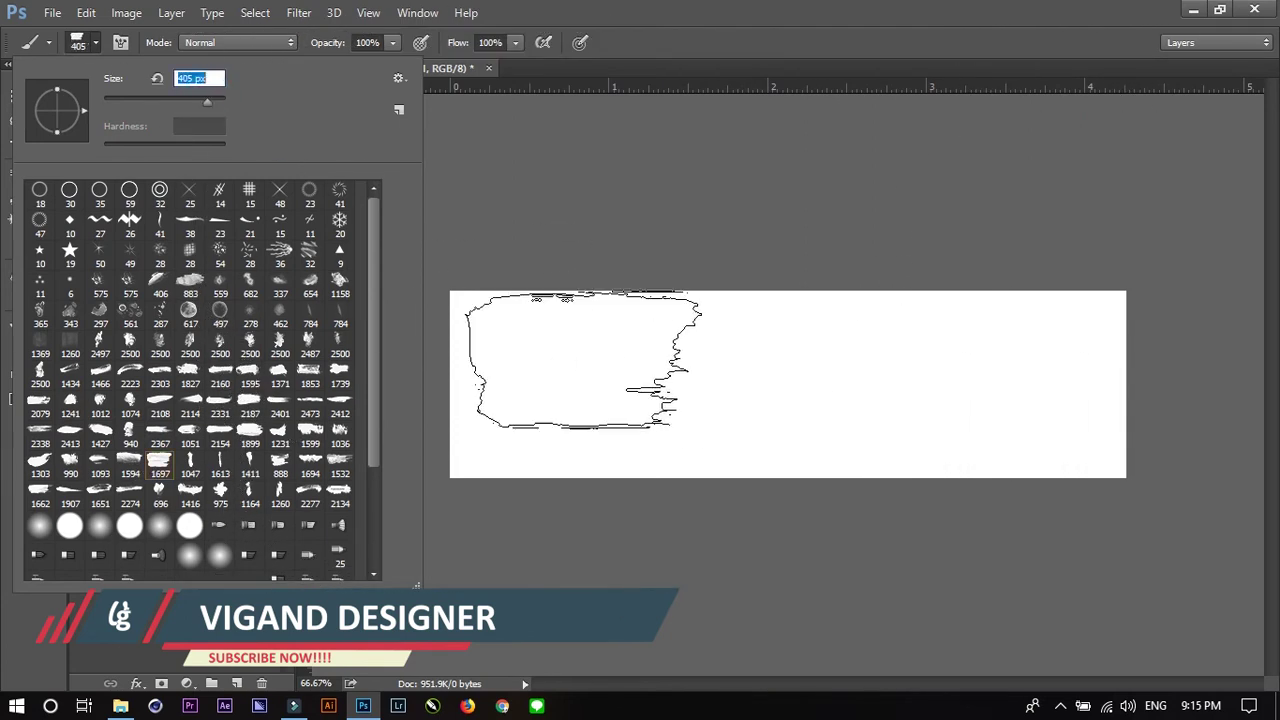
key(Return)
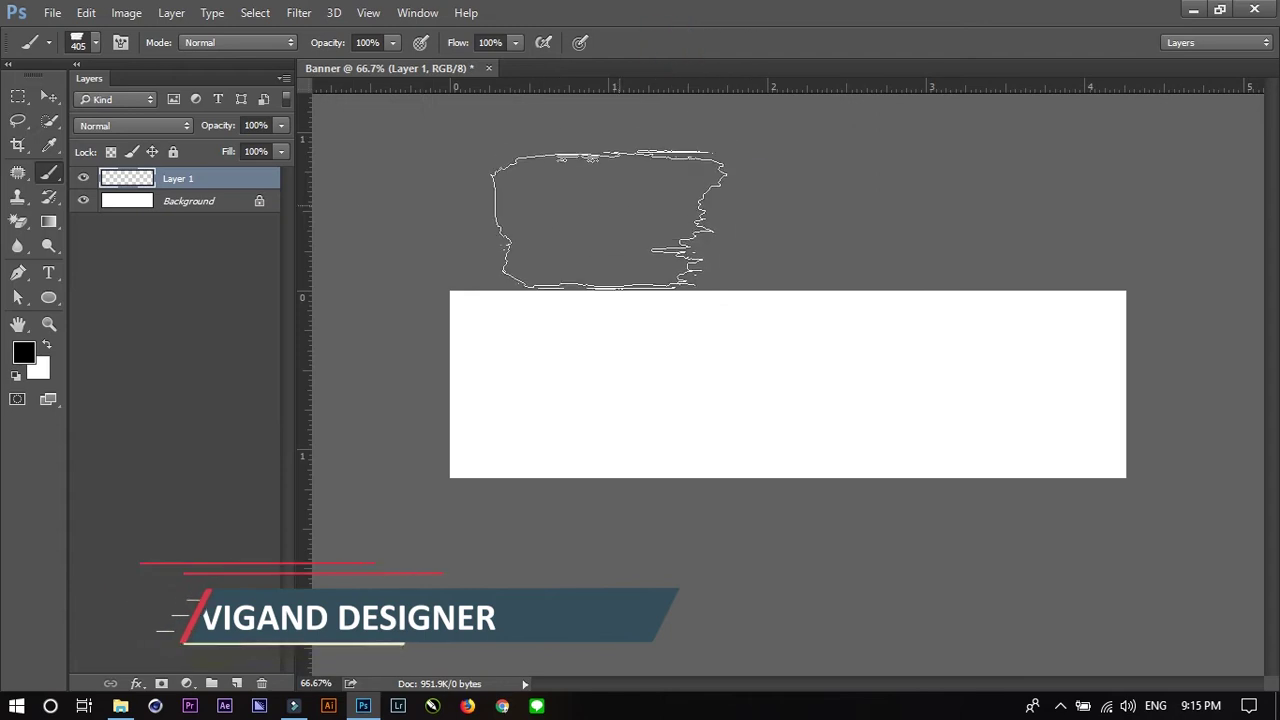
key(bracketright)
key(bracketright)
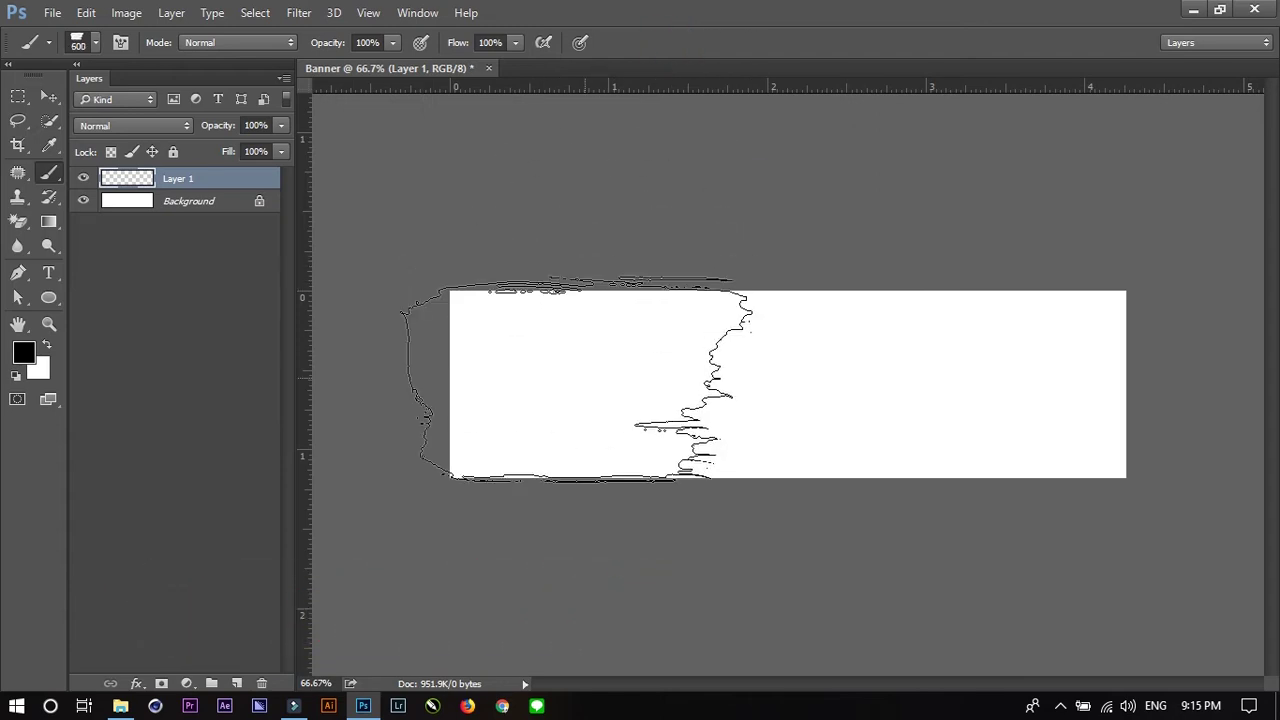
key(bracketright)
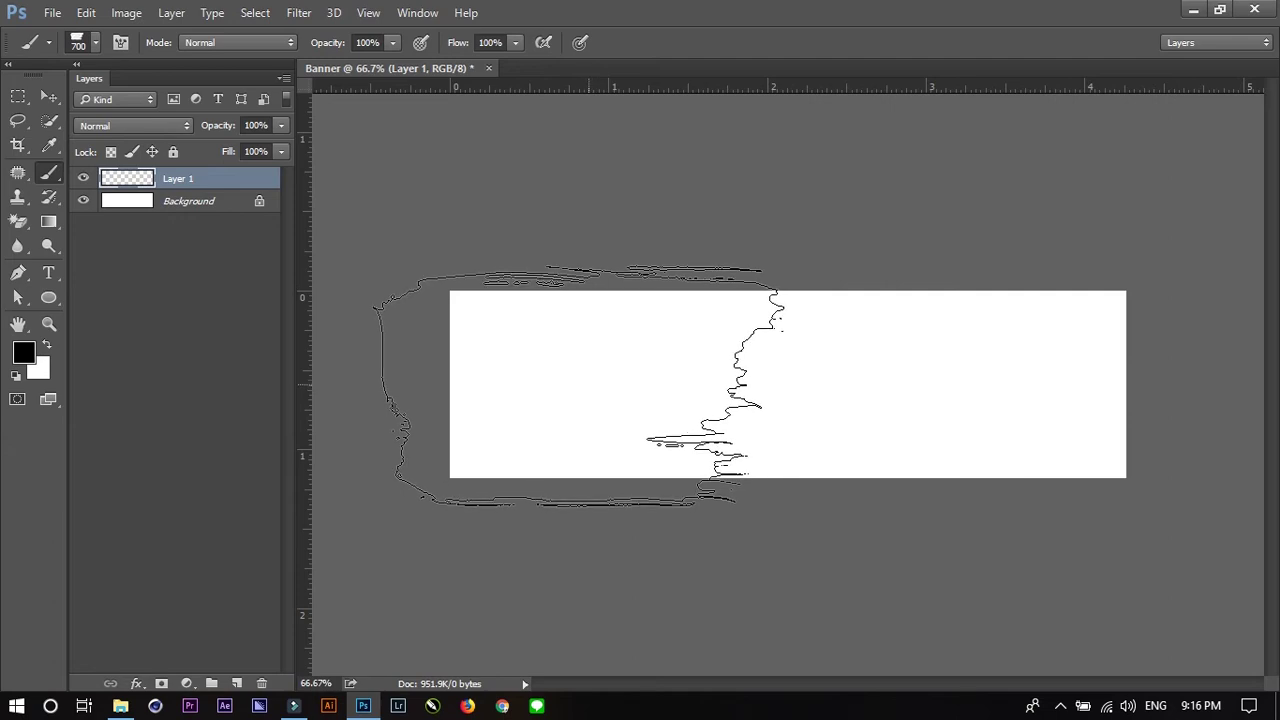
click(580, 385)
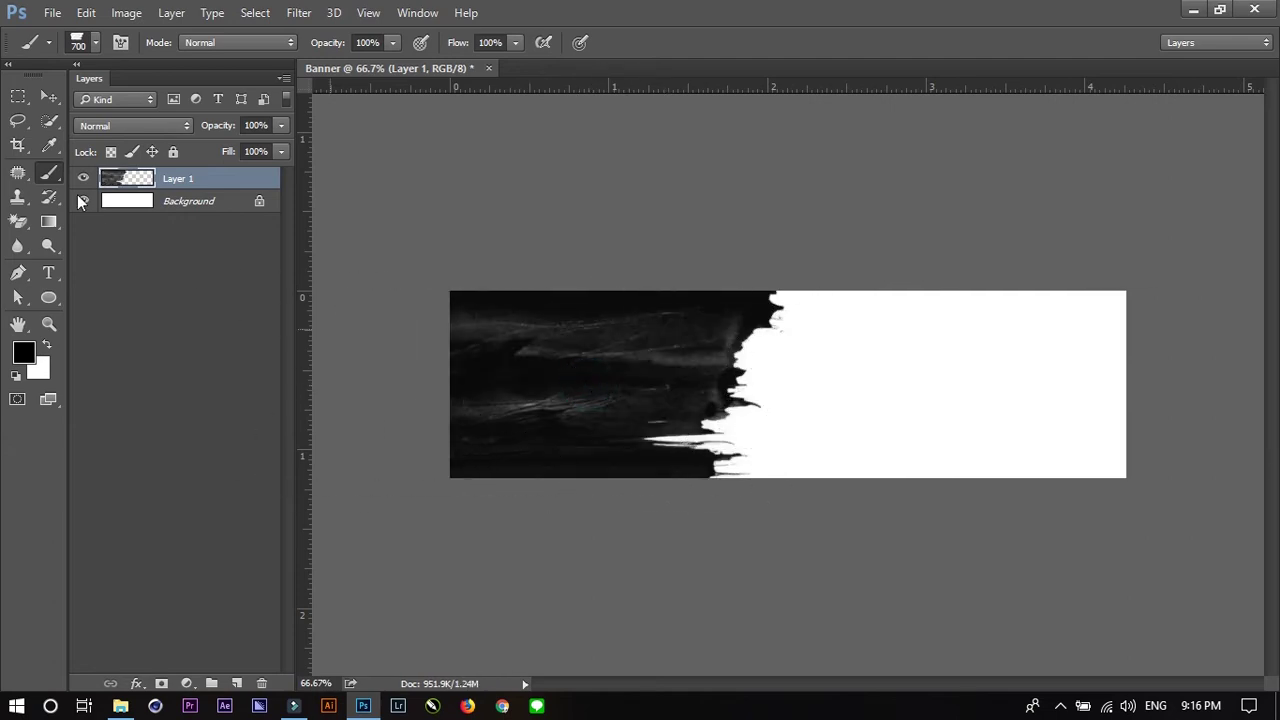
click(45, 101)
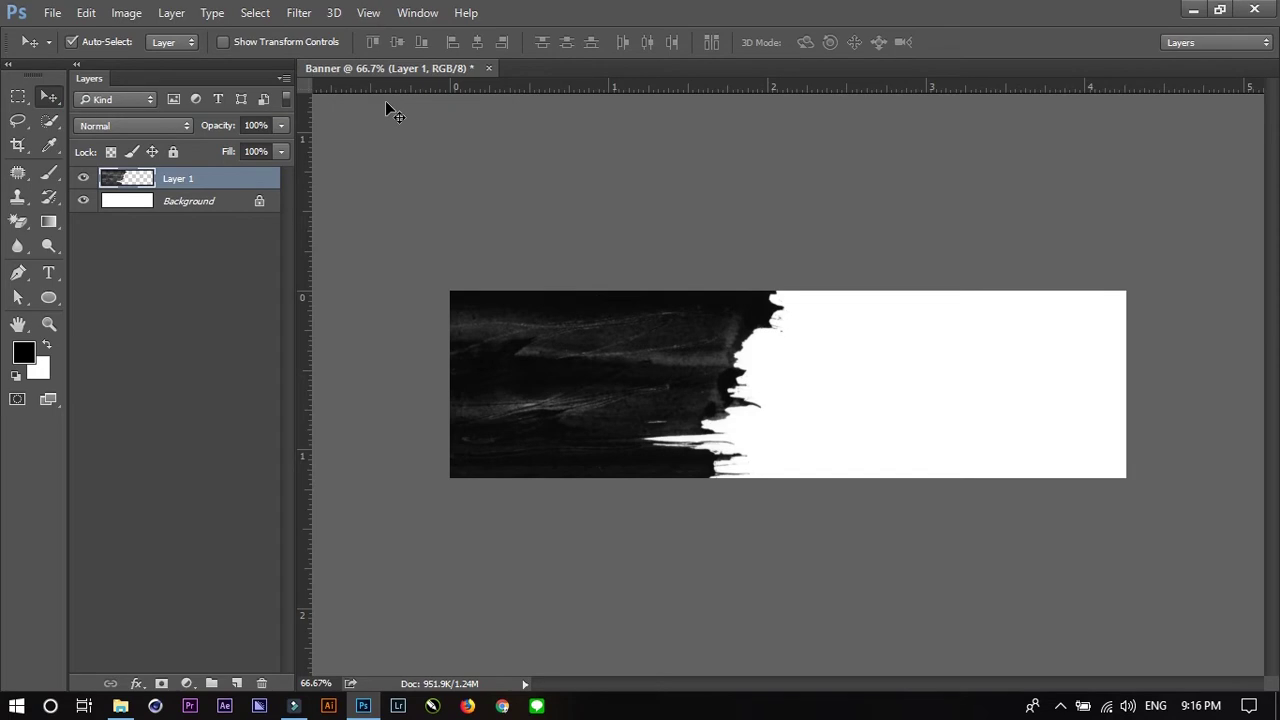
Step: Open the Pexels extension from Window > Extensions and dock it beside the Layers tab
click(418, 13)
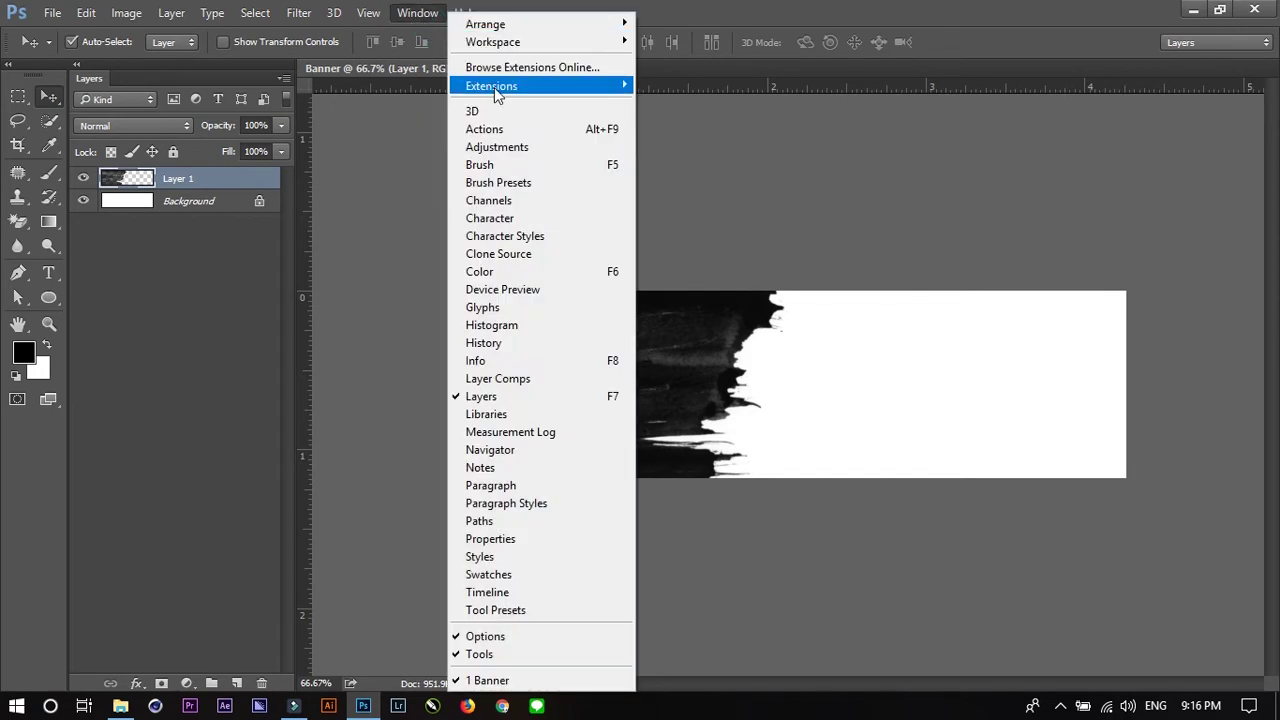
mouse_move(491, 86)
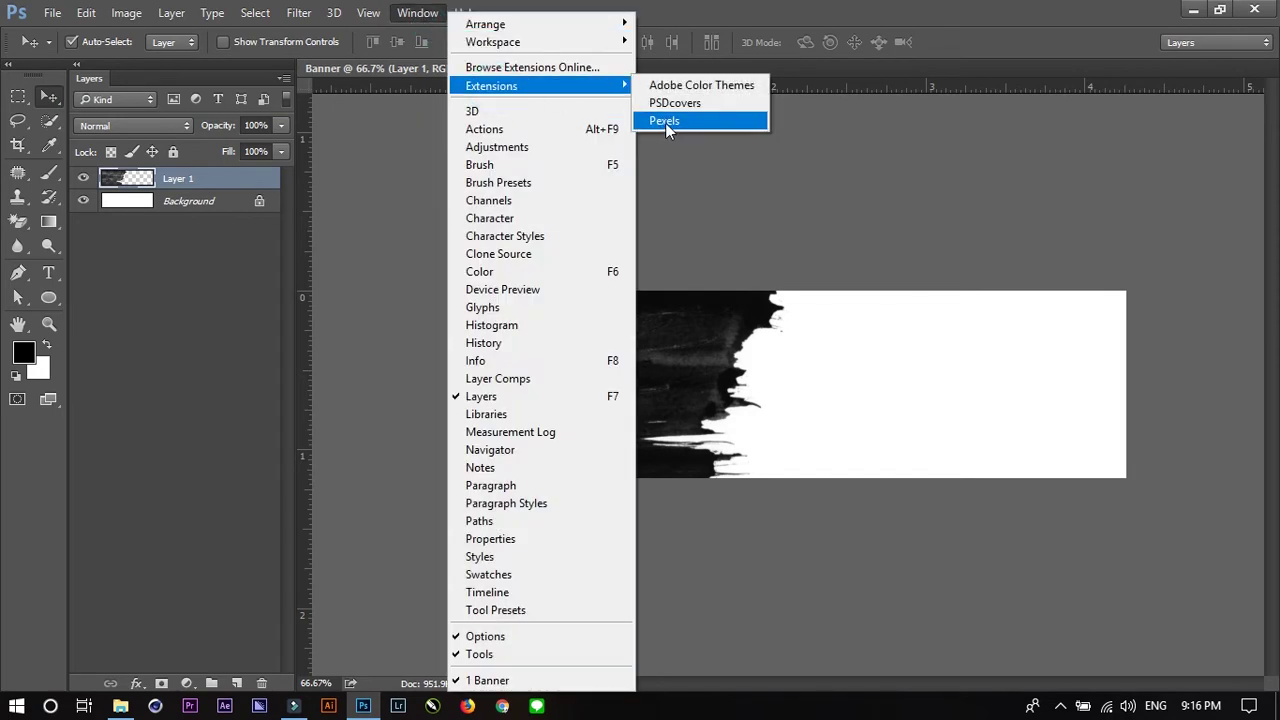
click(666, 123)
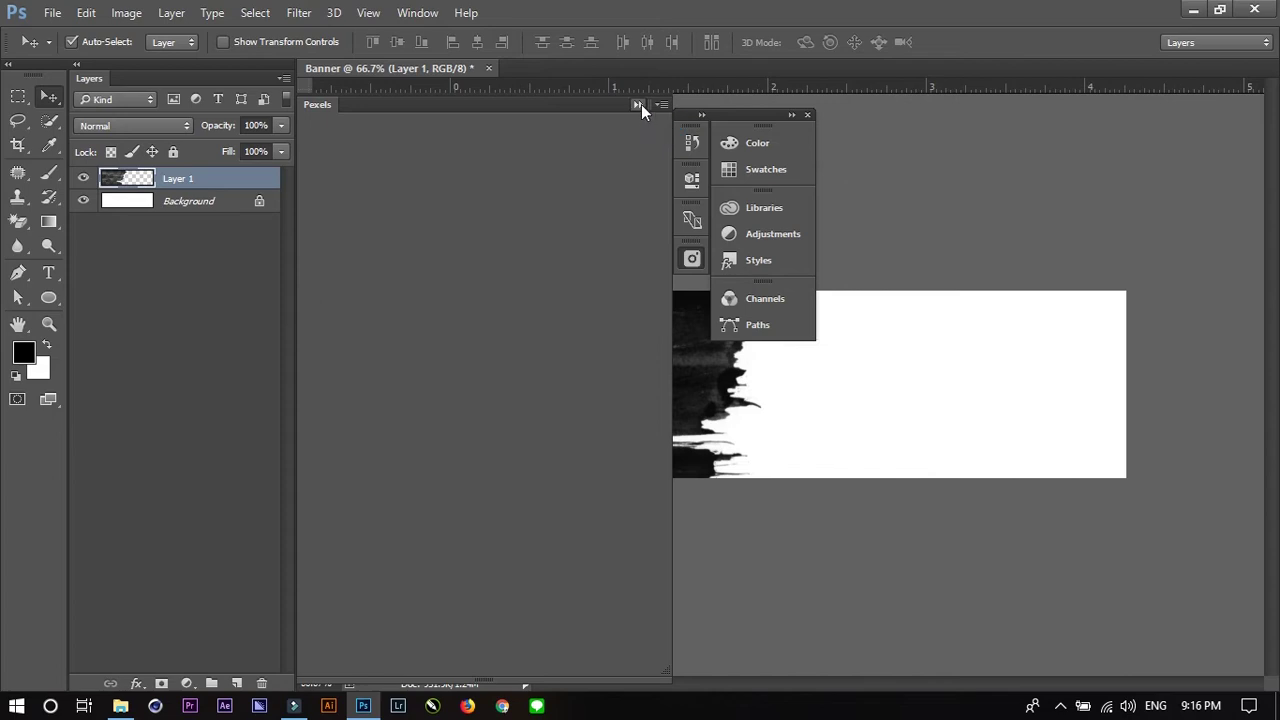
click(807, 115)
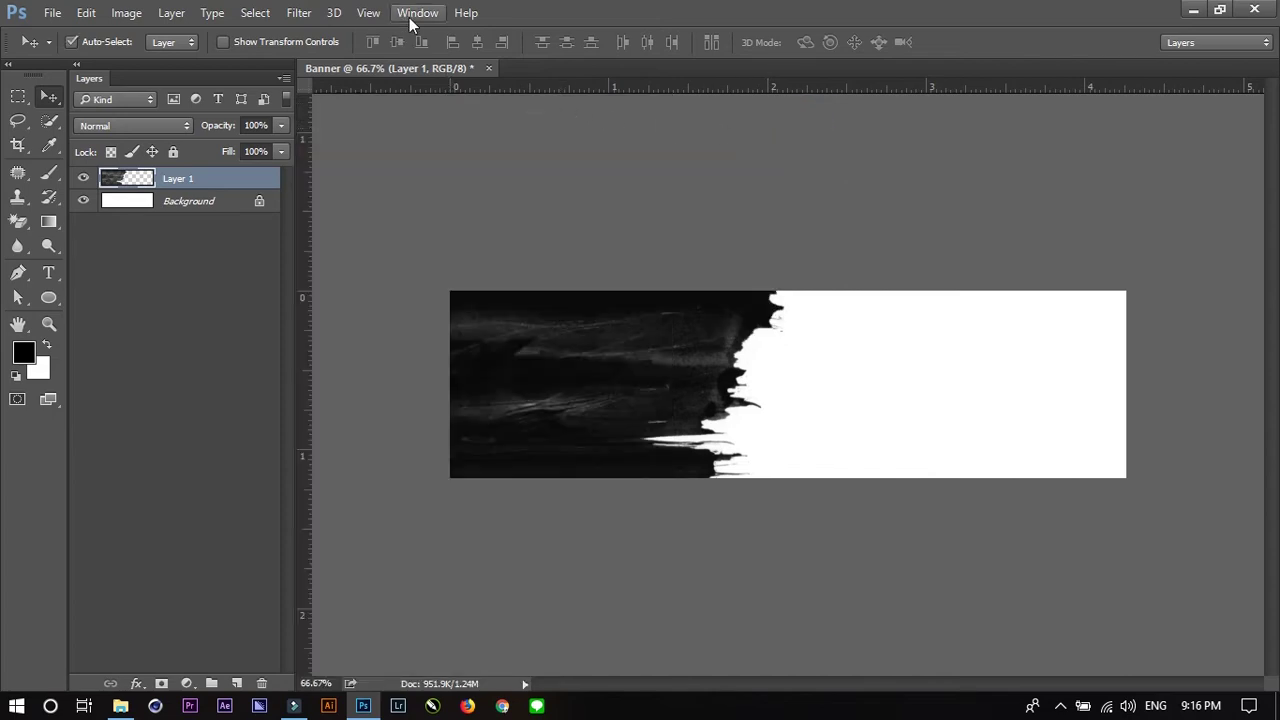
click(415, 13)
click(490, 84)
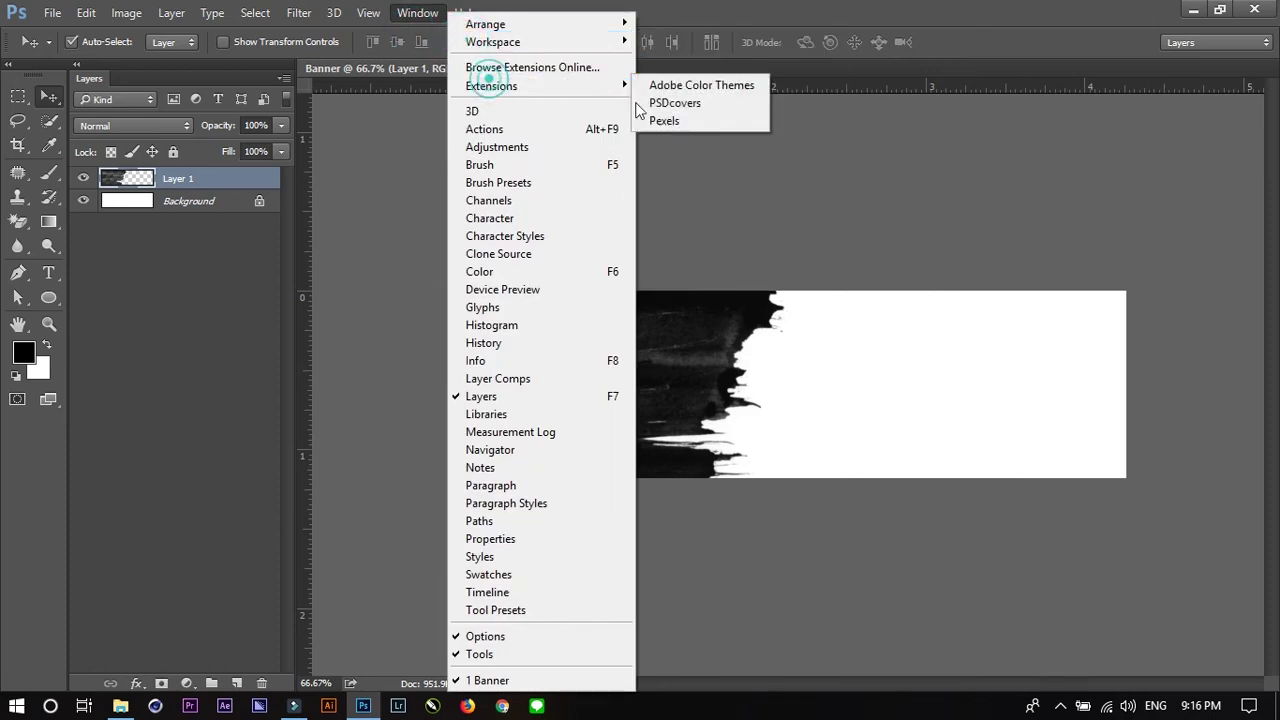
click(660, 120)
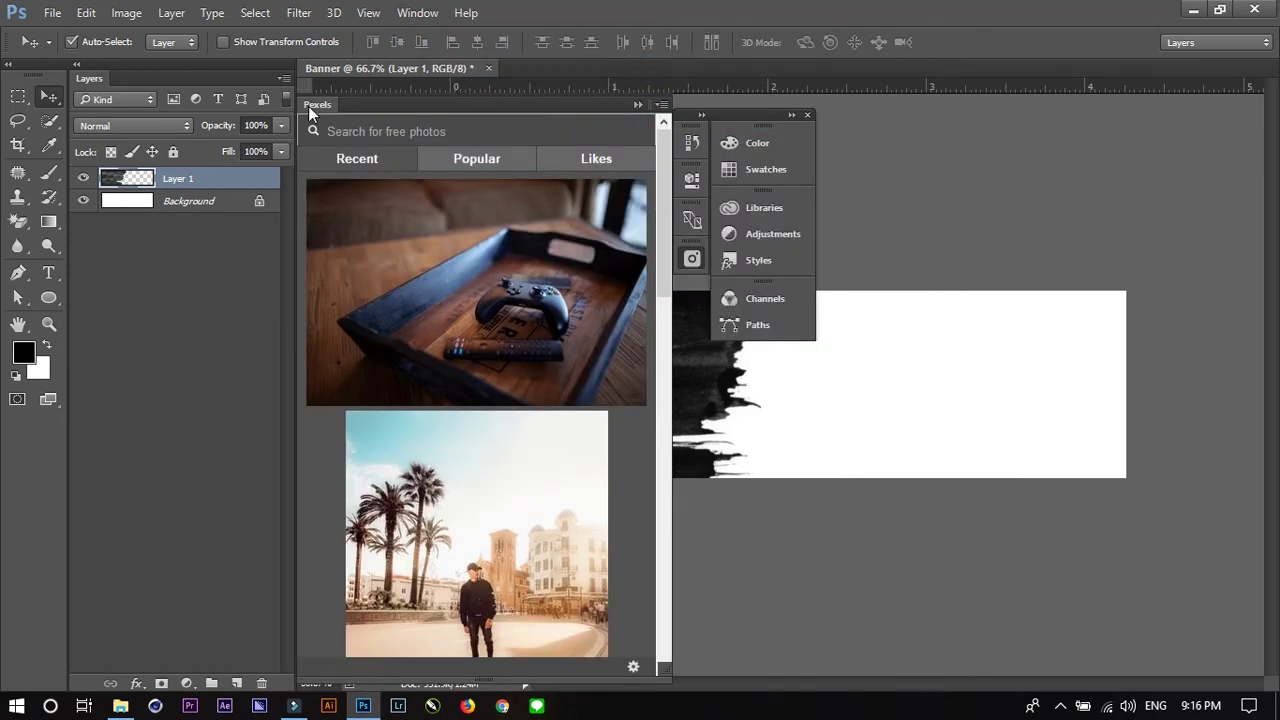
drag(308, 106, 241, 113)
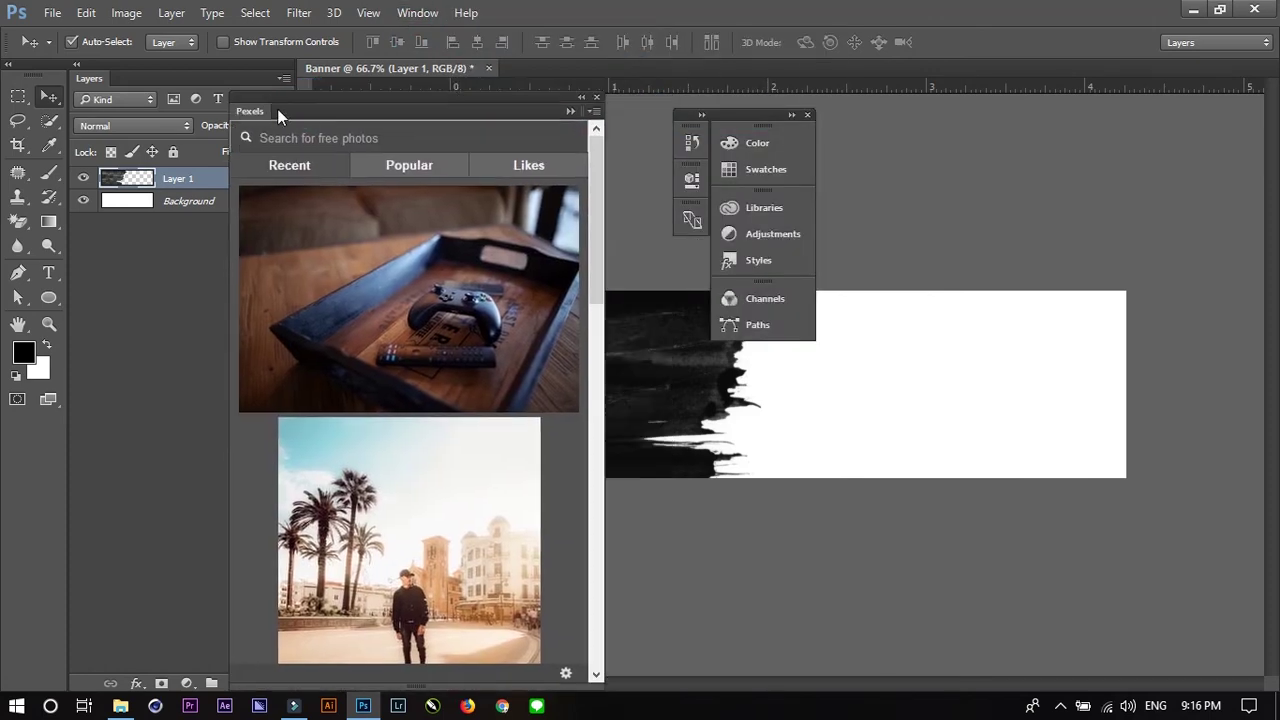
click(808, 116)
mouse_move(456, 105)
mouse_down()
mouse_move(251, 68)
mouse_move(283, 97)
mouse_move(148, 76)
mouse_up()
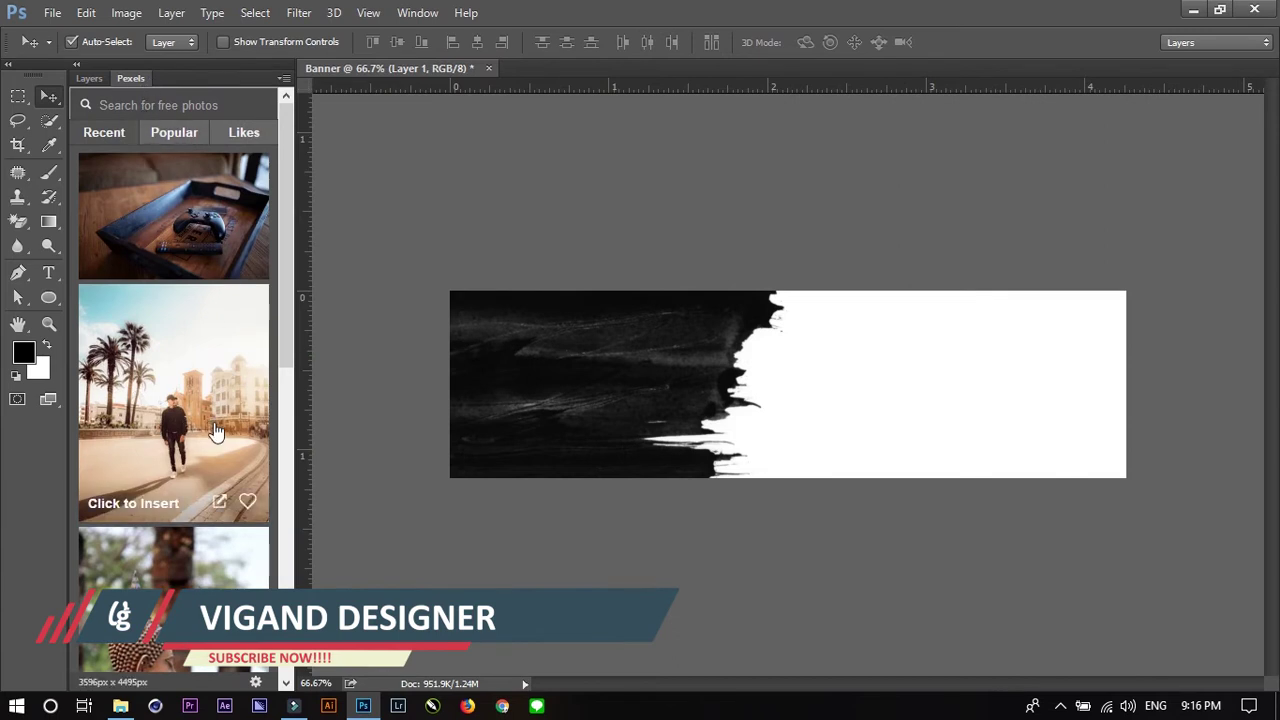
Step: Scroll through the default photos listed in the Pexels panel
scroll(217, 433, down, 1)
scroll(217, 433, down, 3)
scroll(226, 430, down, 3)
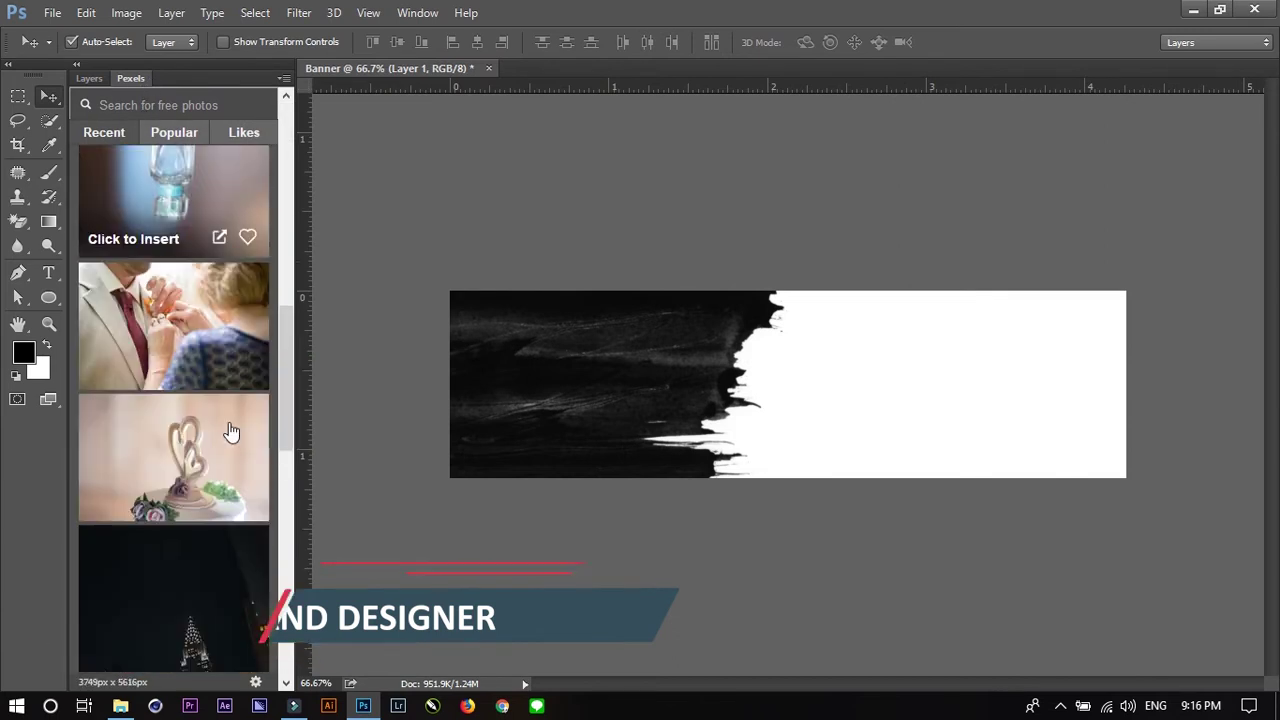
scroll(228, 432, down, 2)
scroll(231, 434, up, 1)
scroll(231, 434, down, 4)
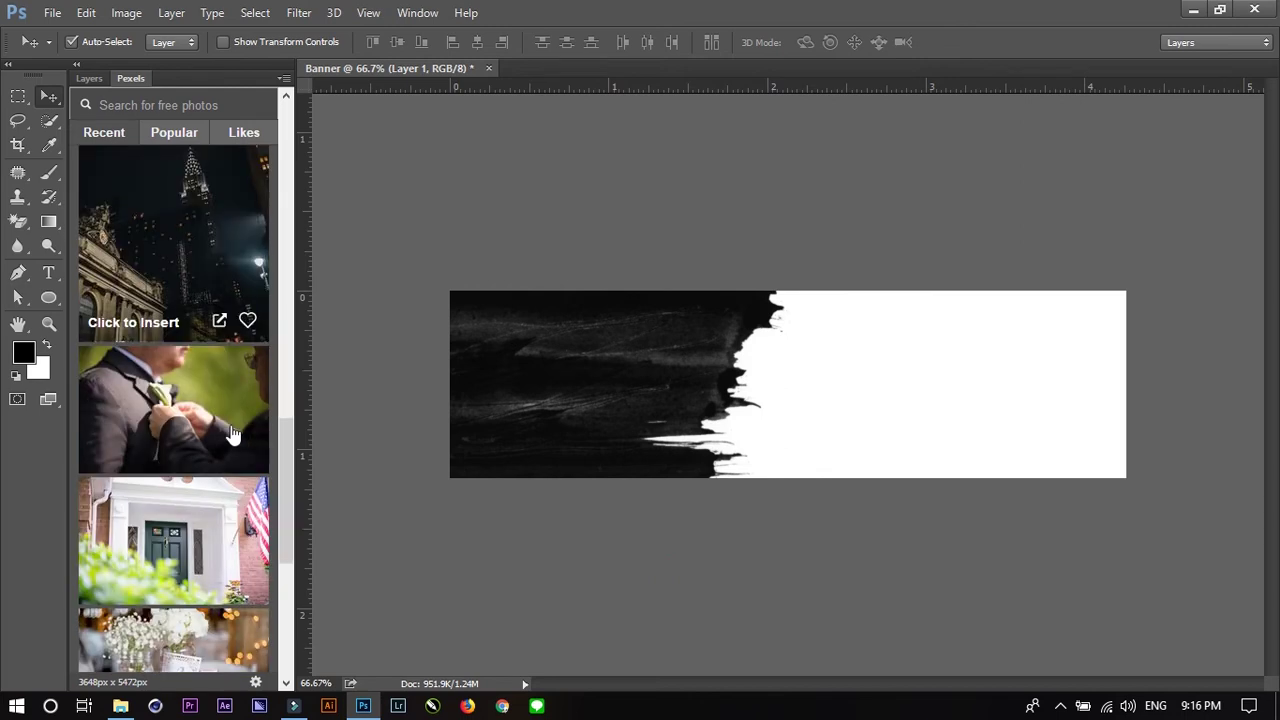
scroll(231, 434, down, 1)
scroll(231, 433, down, 3)
scroll(231, 433, down, 3)
scroll(231, 433, down, 4)
scroll(231, 433, down, 4)
scroll(231, 433, down, 4)
scroll(231, 433, down, 3)
scroll(231, 433, down, 3)
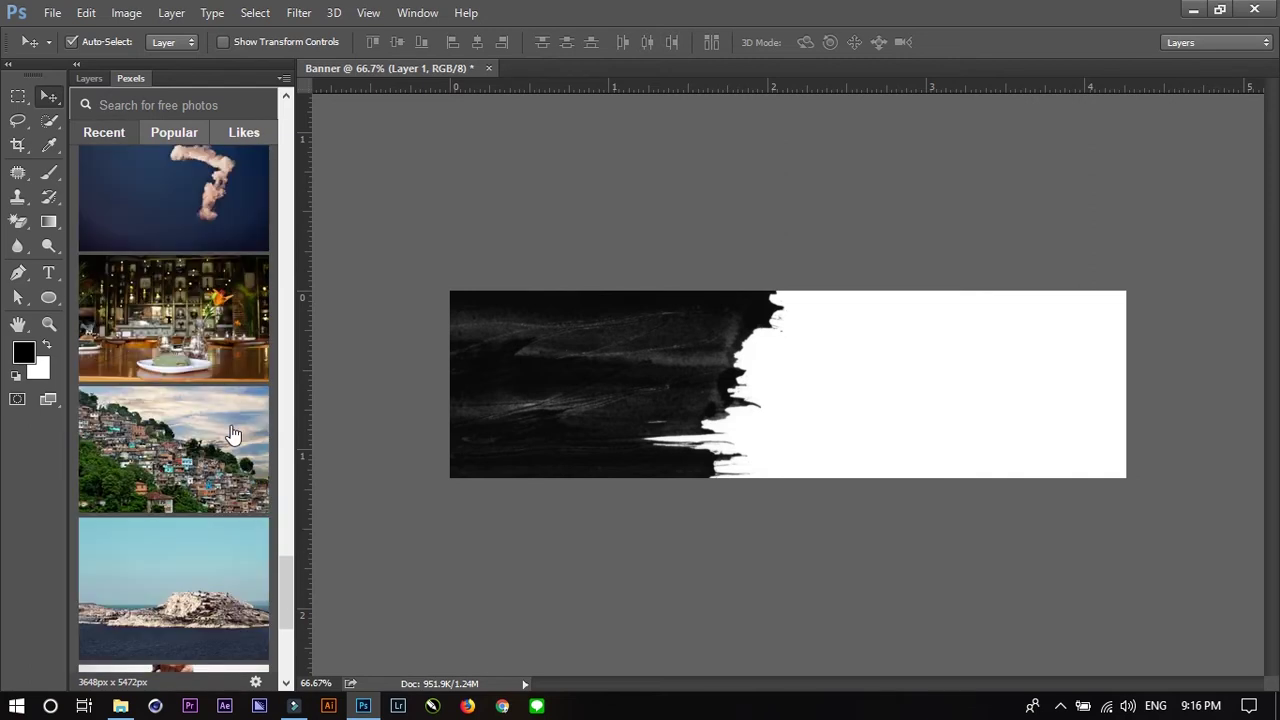
Step: Search Pexels for 'Food' and scroll through the food photo results
click(175, 105)
text(Food)
key(Return)
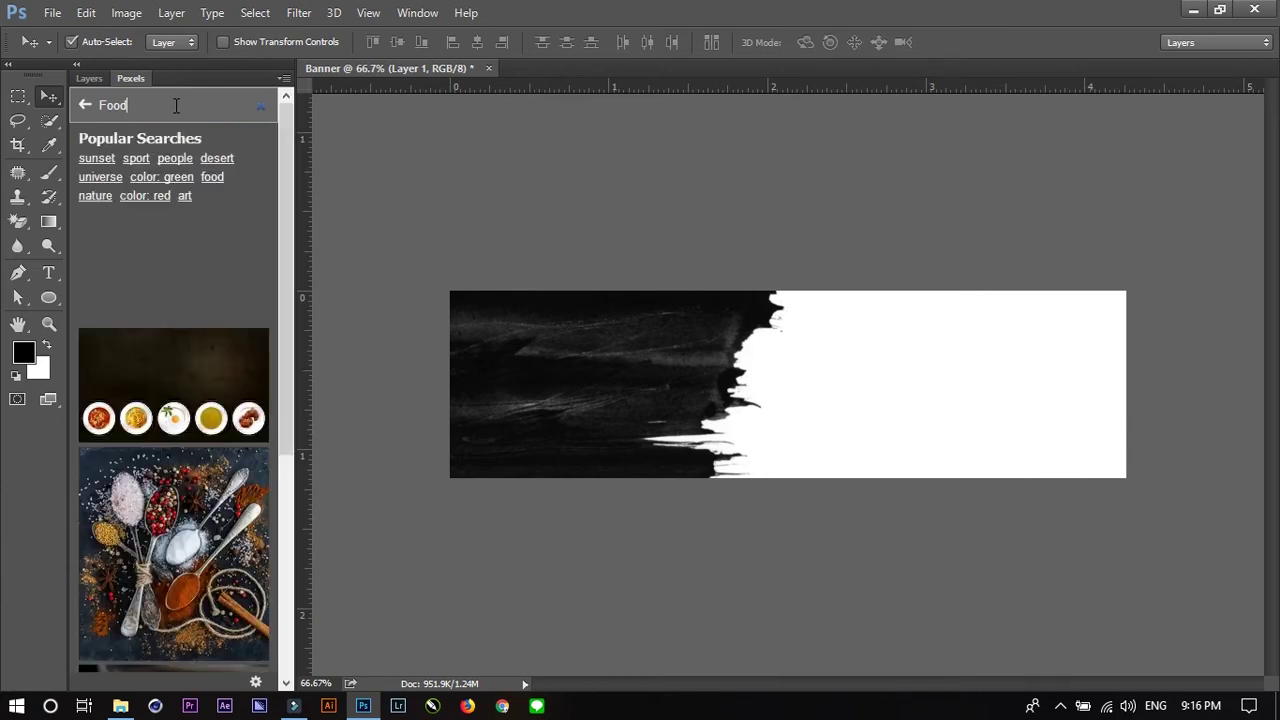
mouse_move(174, 385)
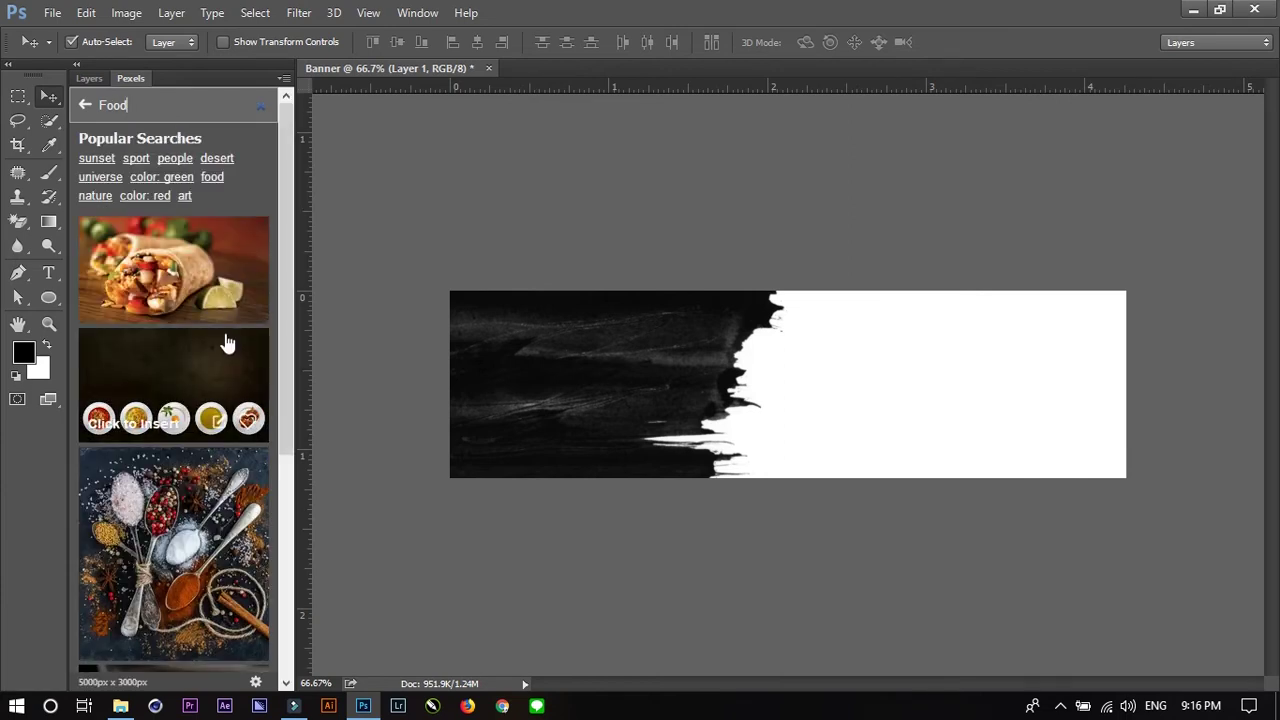
scroll(225, 320, down, 2)
scroll(220, 294, down, 3)
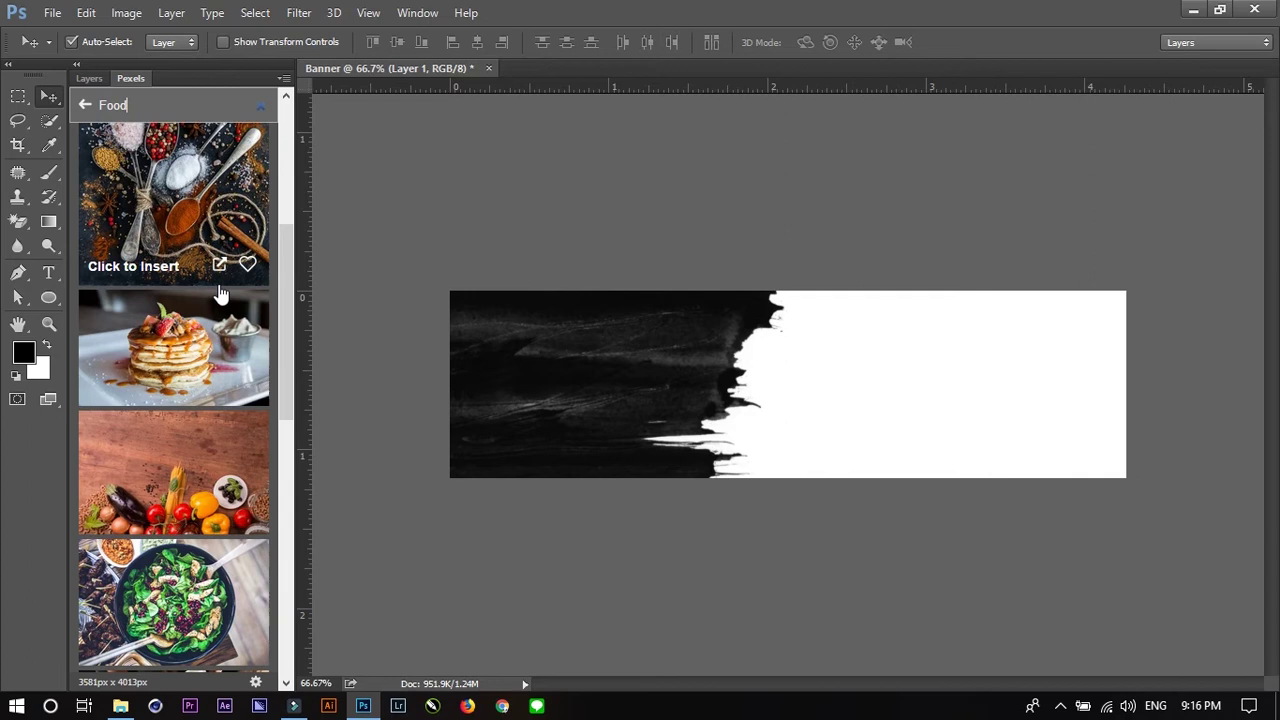
scroll(220, 294, down, 4)
scroll(220, 292, down, 3)
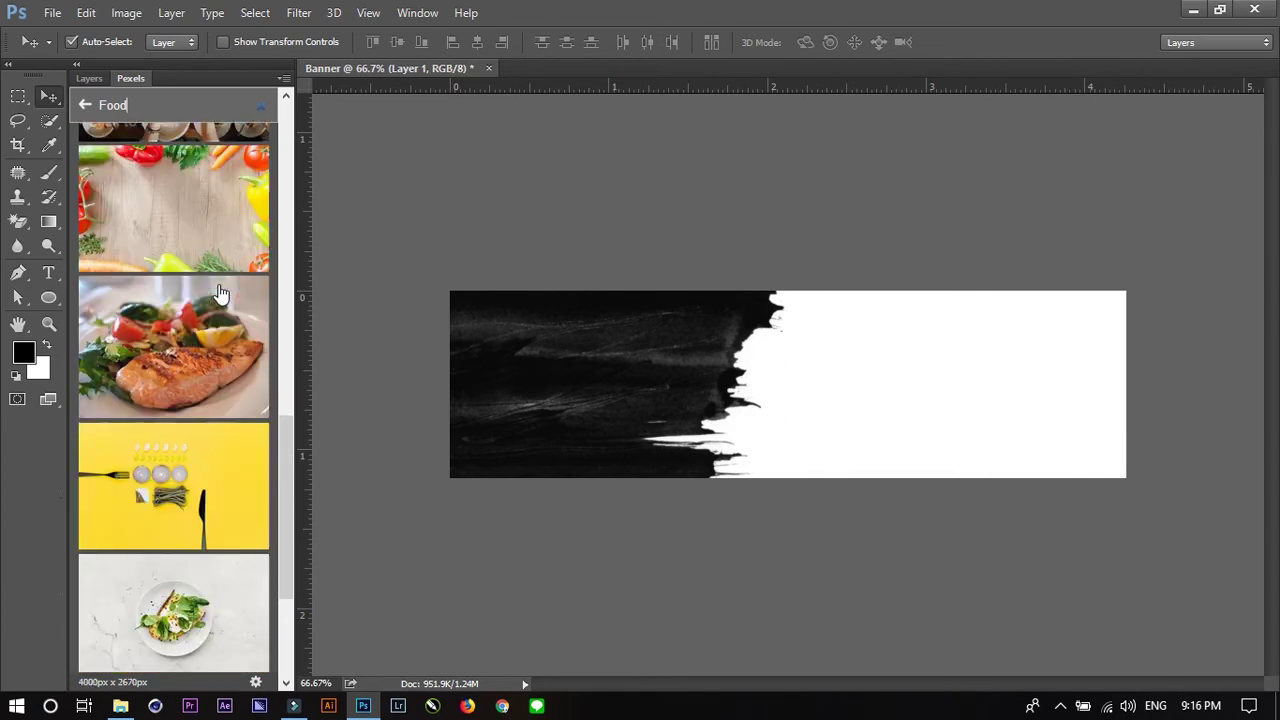
scroll(223, 294, down, 2)
scroll(210, 292, up, 1)
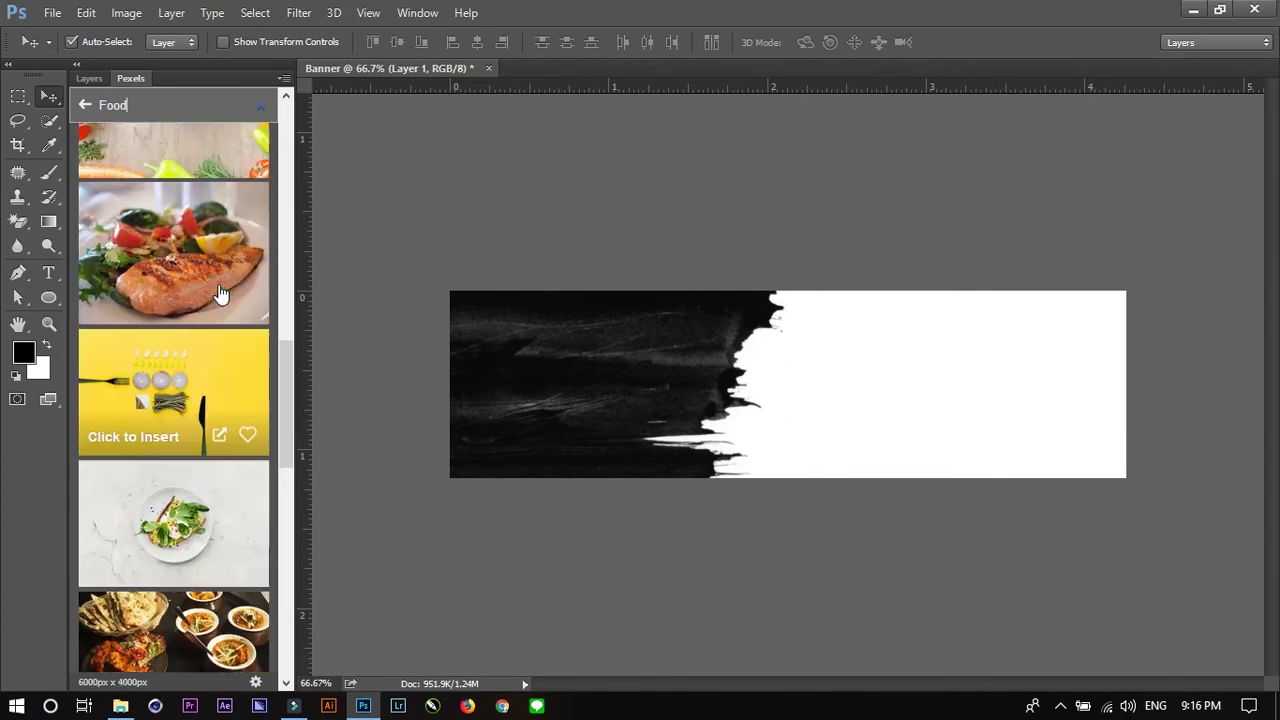
Step: Insert the Pexels salmon fillet photo and slide it to fill the grunge shape on the left
click(178, 254)
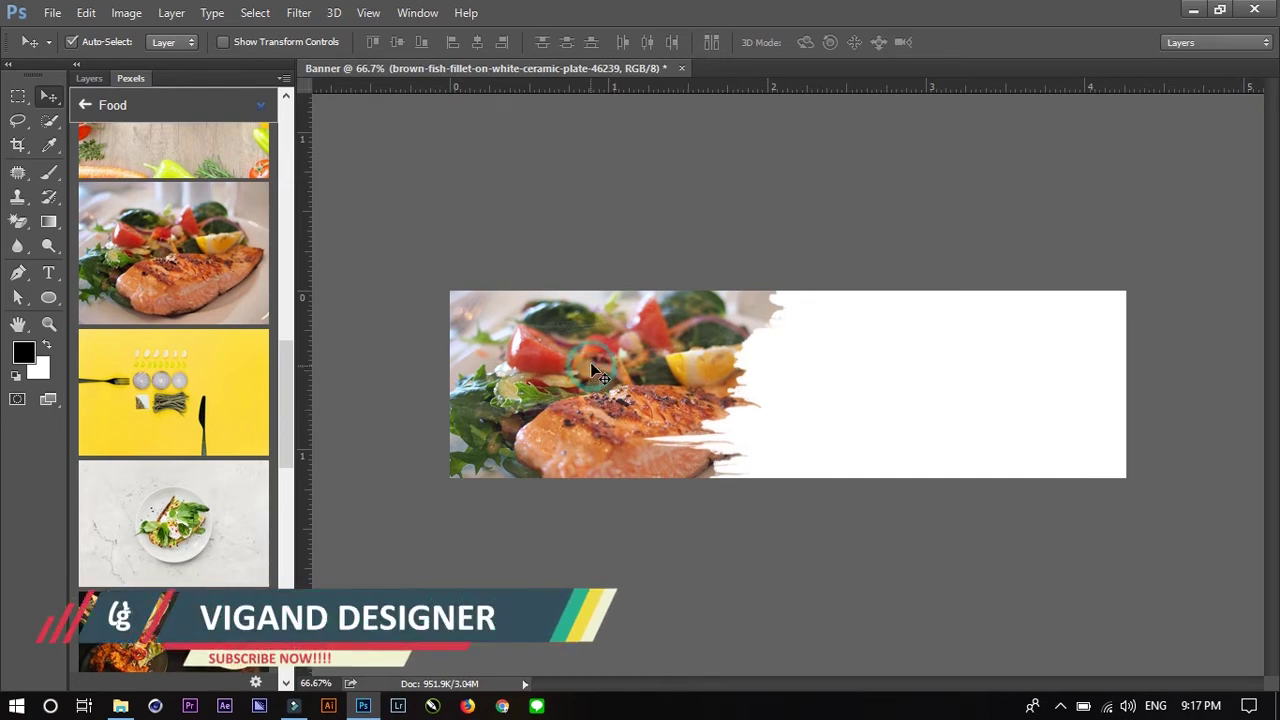
click(89, 78)
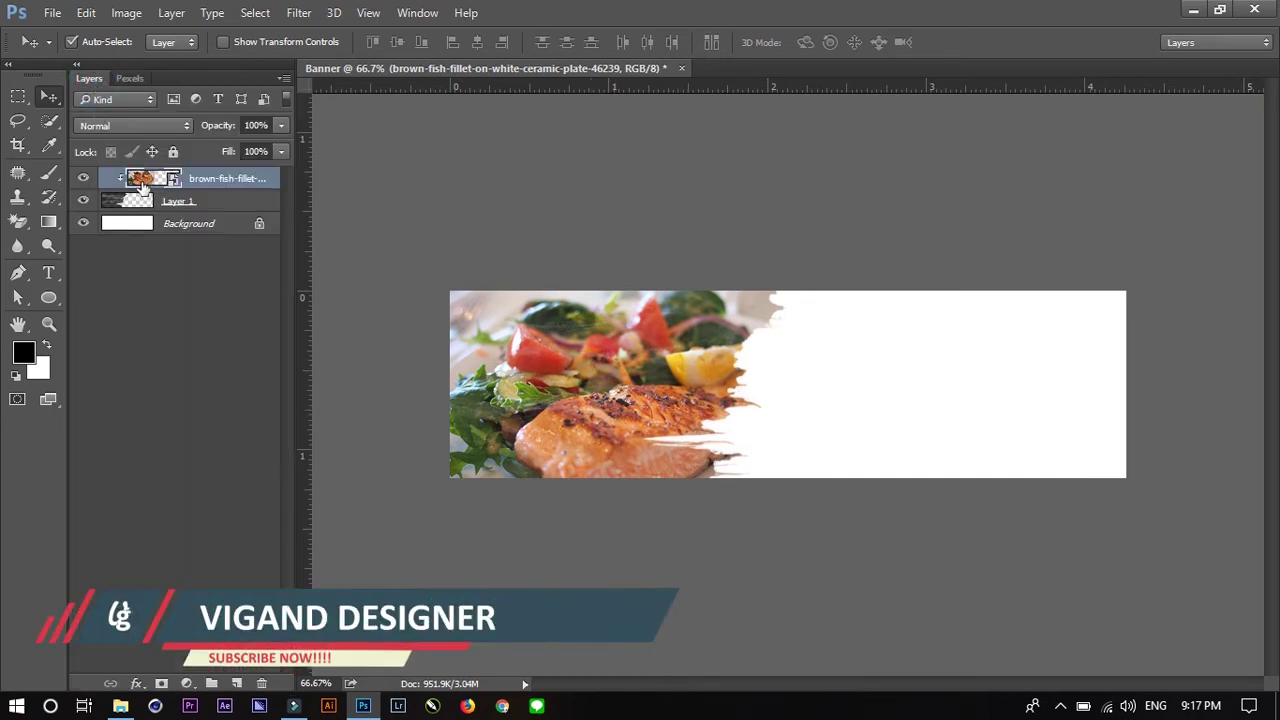
drag(623, 397, 569, 397)
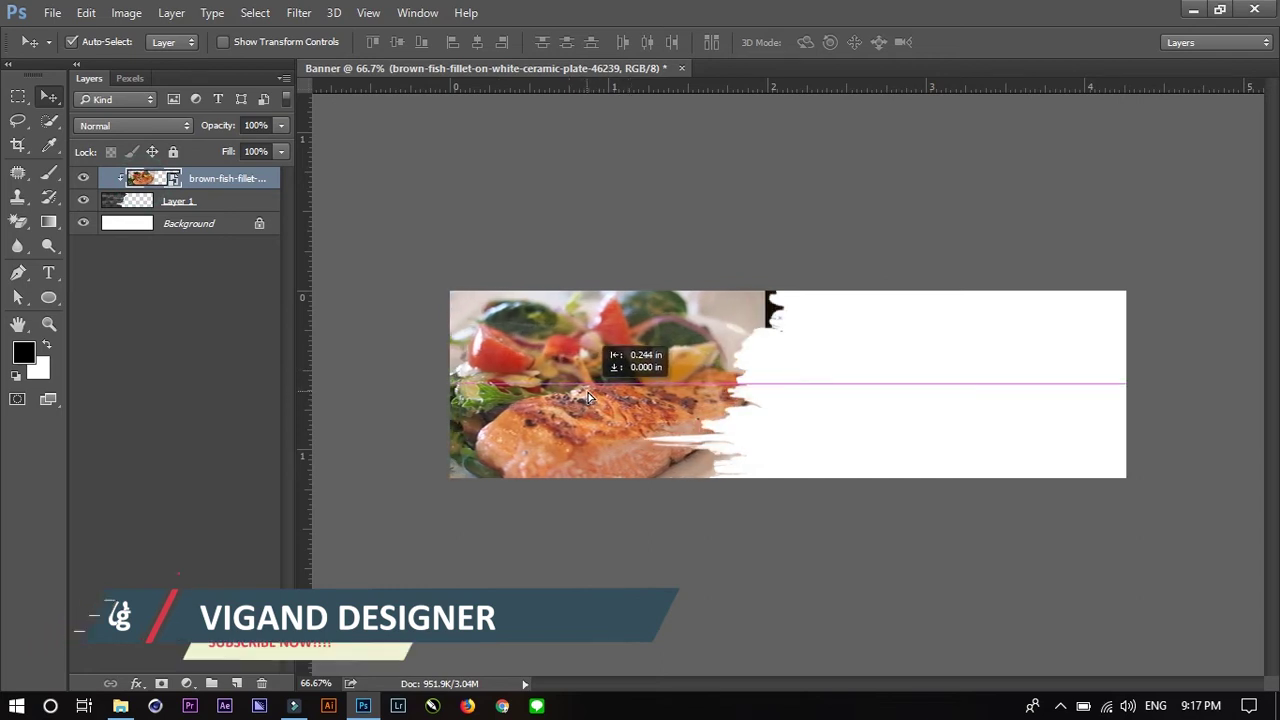
mouse_move(569, 400)
mouse_down()
mouse_move(527, 395)
mouse_move(621, 386)
mouse_up()
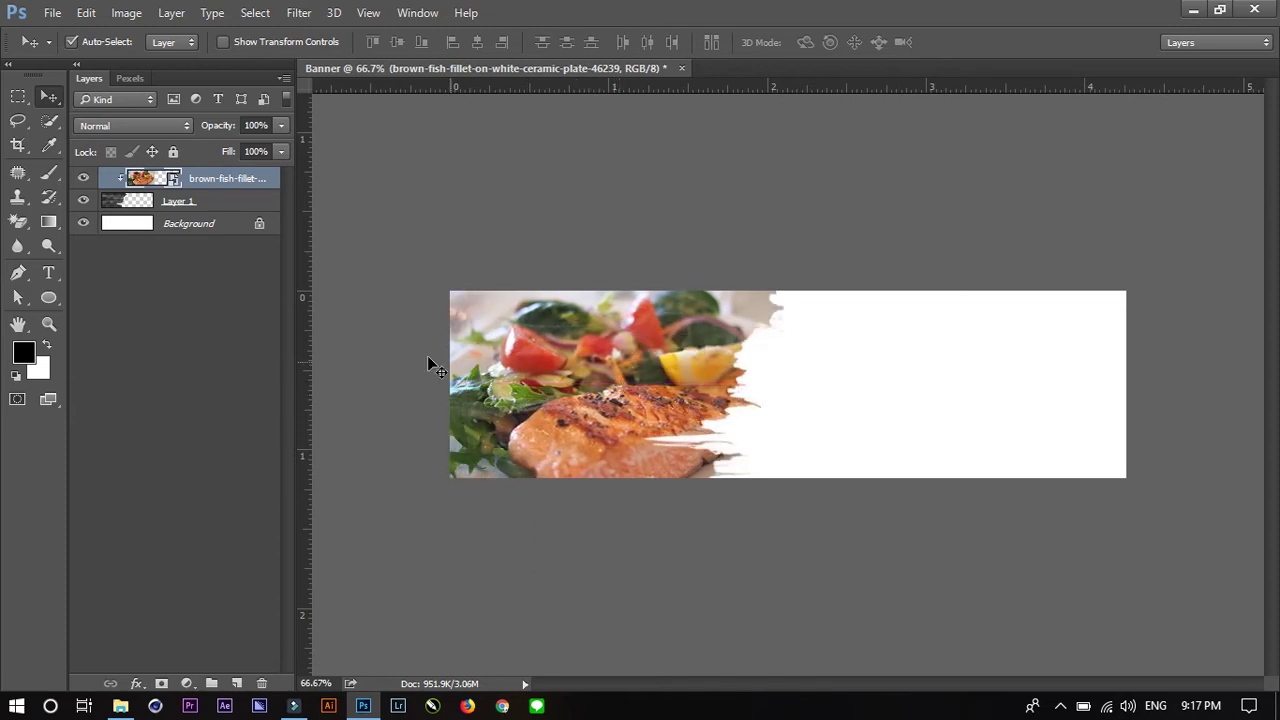
click(114, 203)
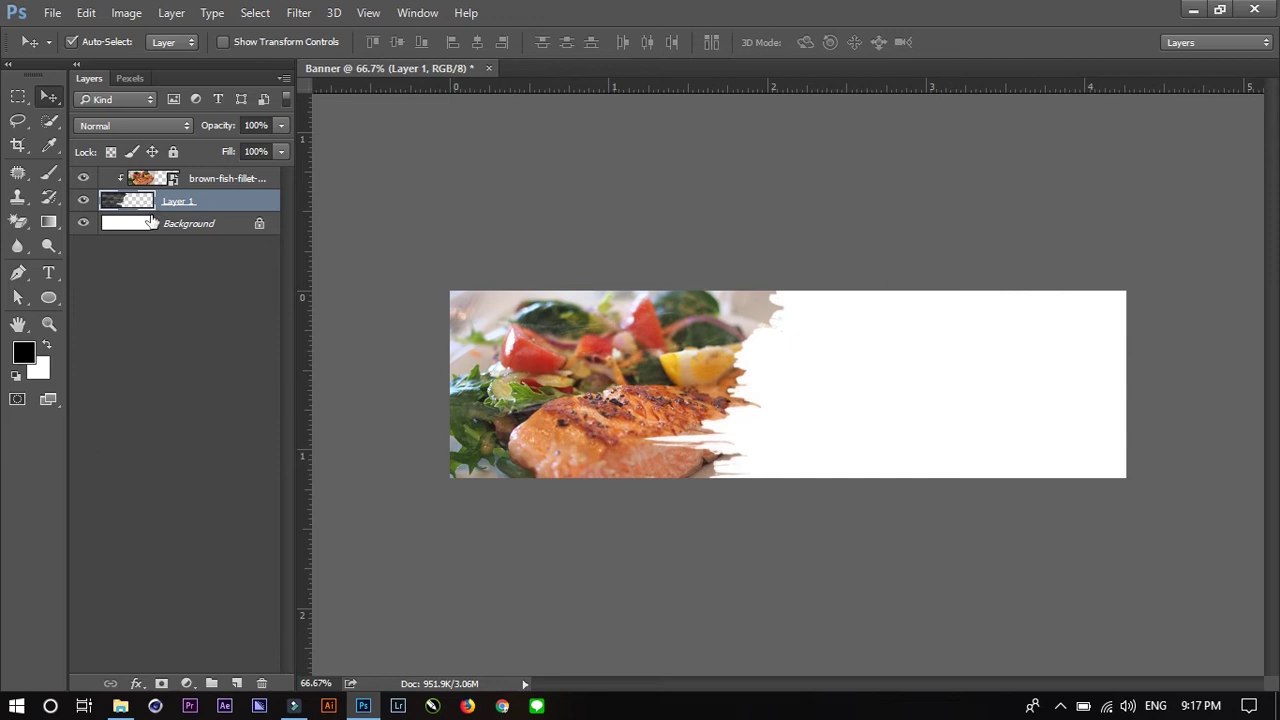
Step: Duplicate Layer 1 five times with Ctrl+J to thicken the photo's grunge edge
key(ctrl+j)
key(ctrl+j)
key(ctrl+j)
key(ctrl+j)
key(ctrl+j)
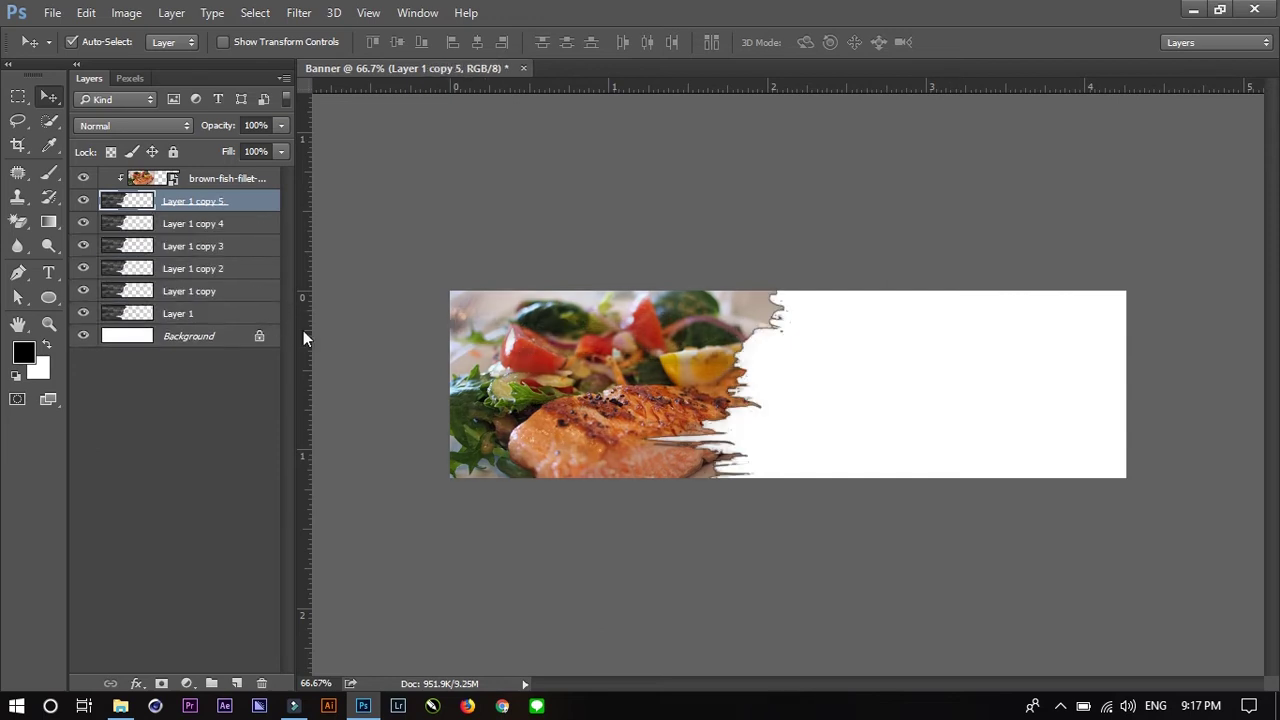
shift+click(173, 319)
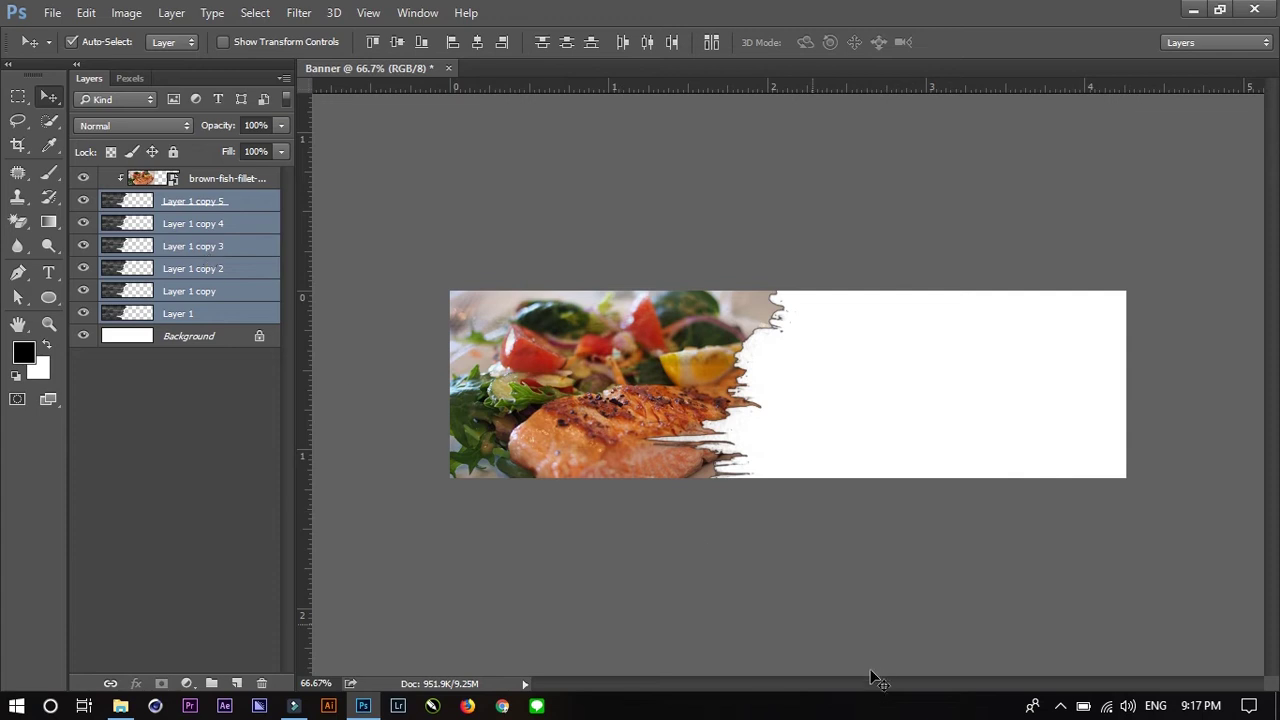
right_click(873, 713)
click(991, 622)
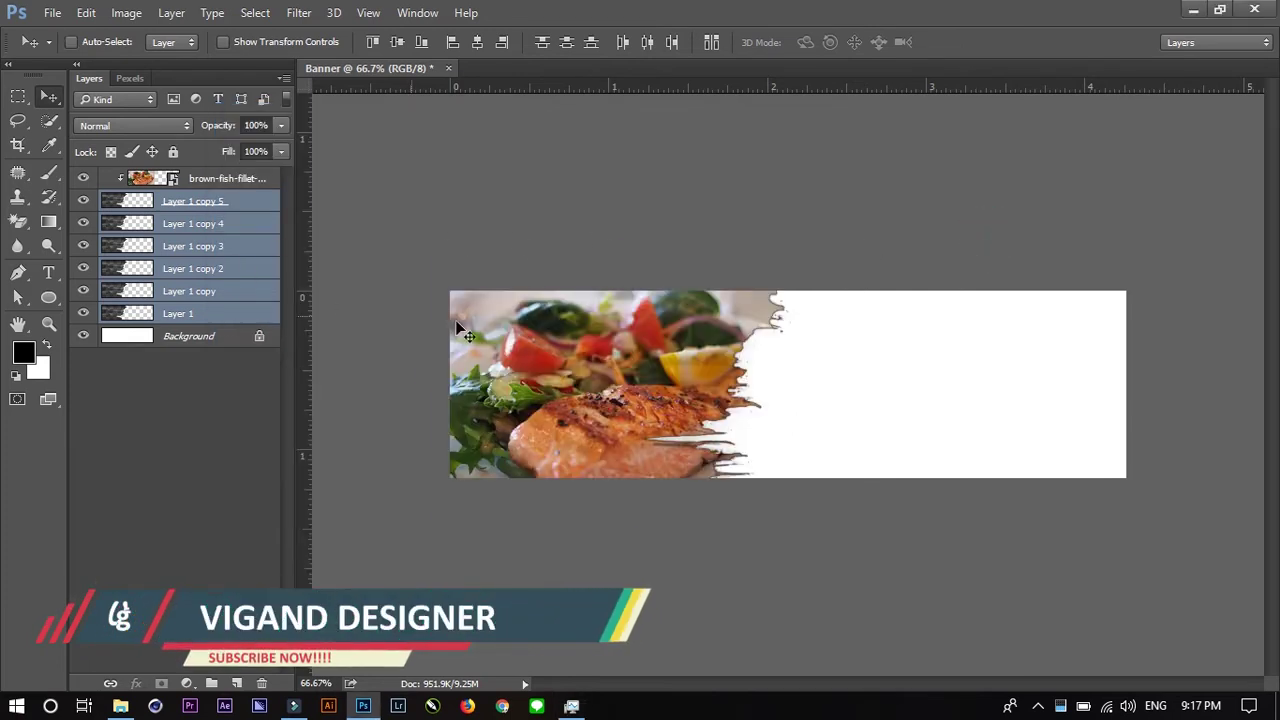
drag(548, 330, 540, 326)
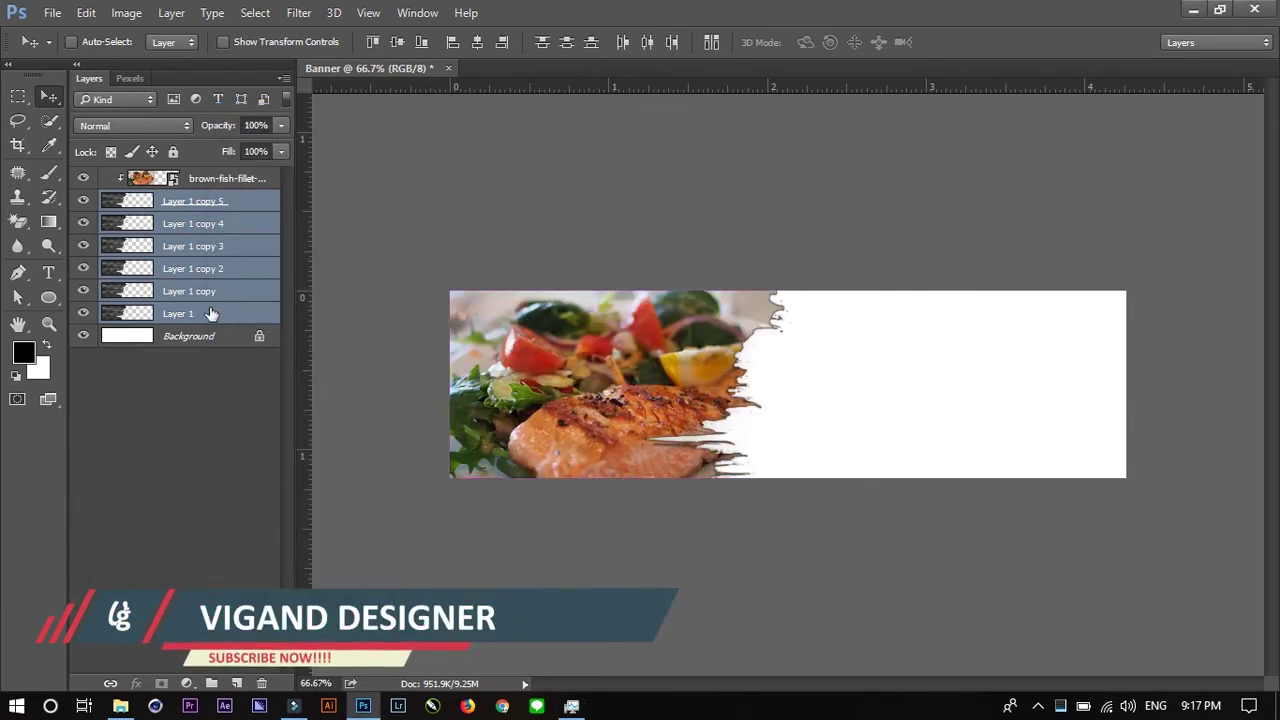
Step: Combine Layer 1 through Layer 1 copy 5 into a single smart object
click(203, 316)
shift+click(205, 212)
right_click(205, 210)
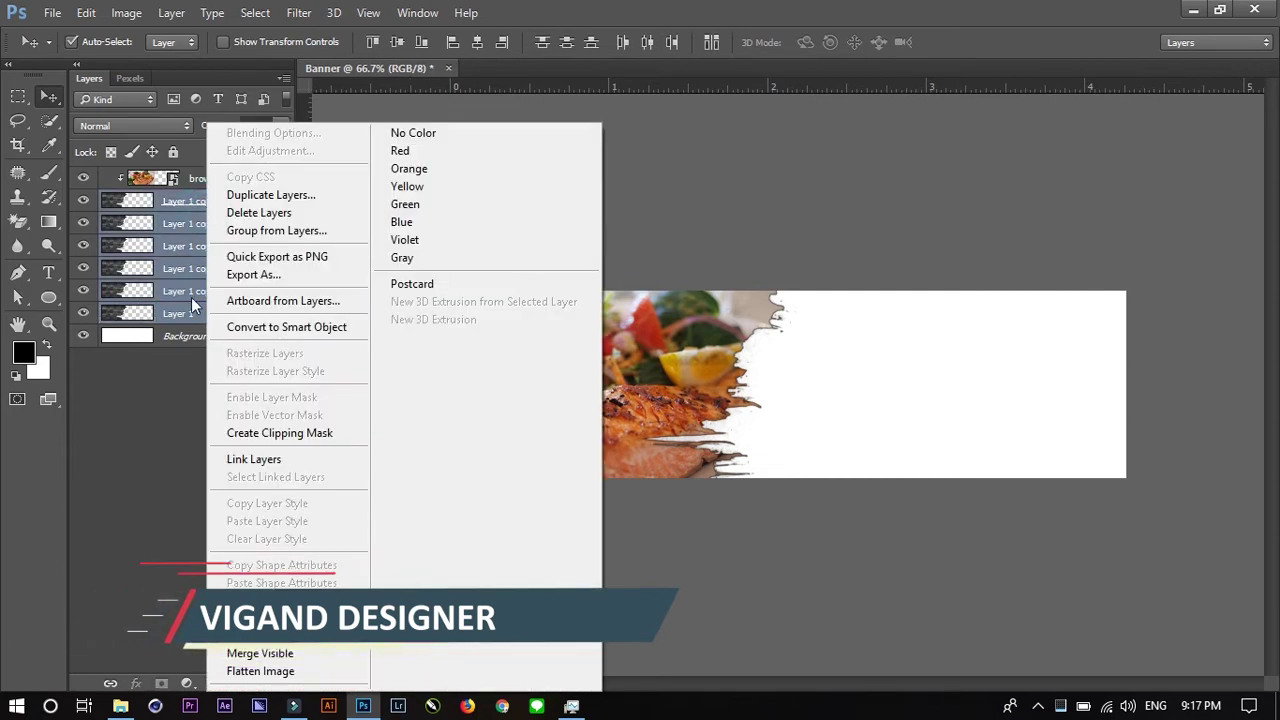
click(302, 333)
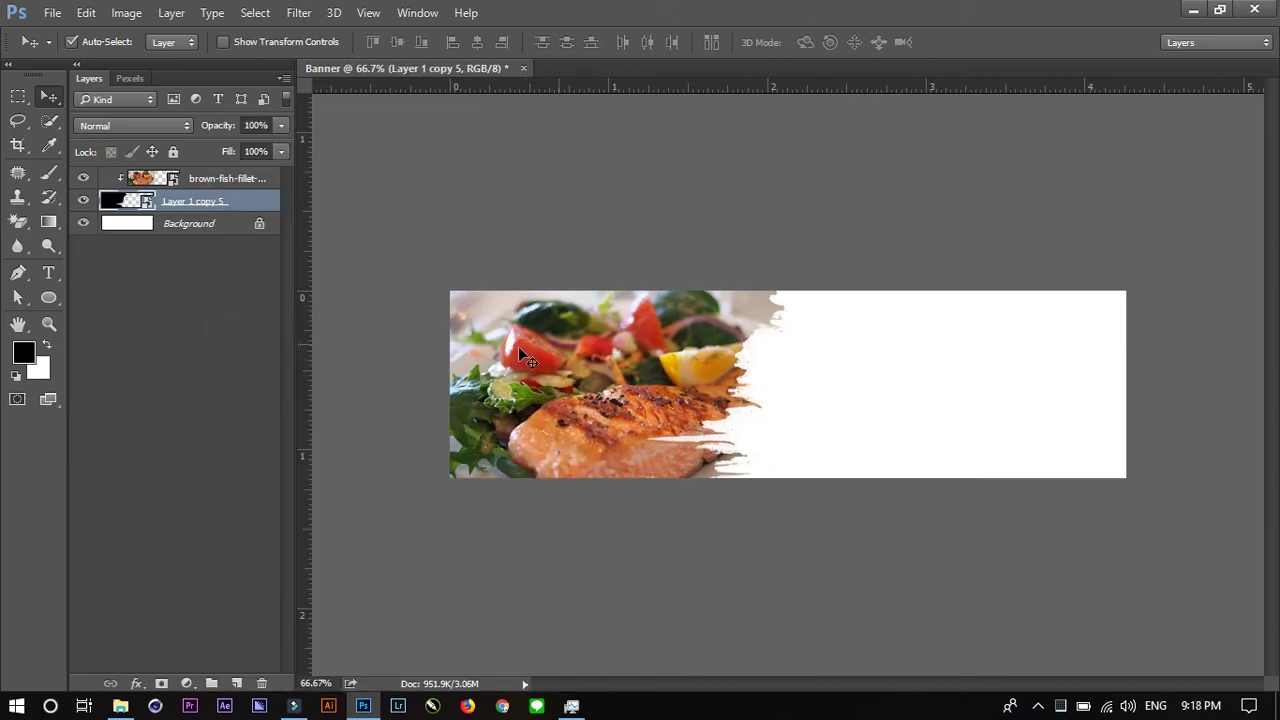
click(571, 706)
click(315, 164)
click(950, 220)
click(829, 519)
alt+scroll(838, 472, up, 2)
alt+scroll(838, 472, up, 2)
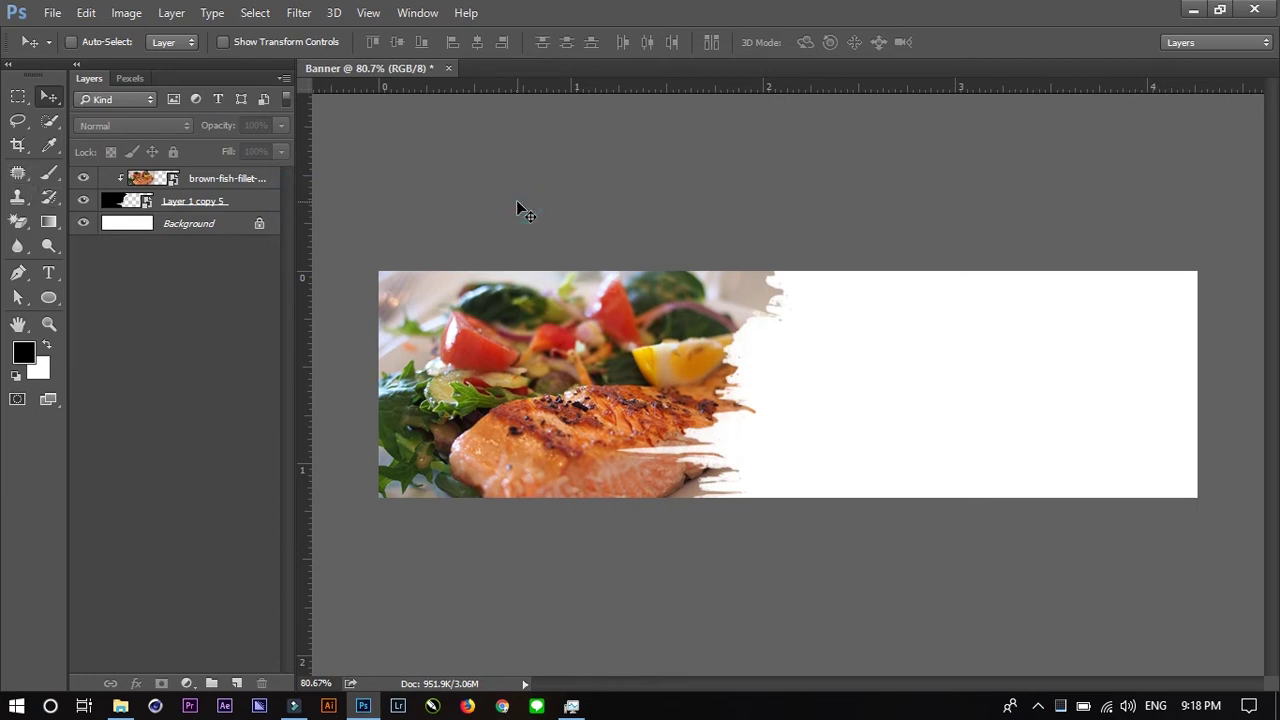
Step: Draw a #ffe400 yellow rectangle, about 346 × 44 px, on the banner's white right side
key(ctrl+r)
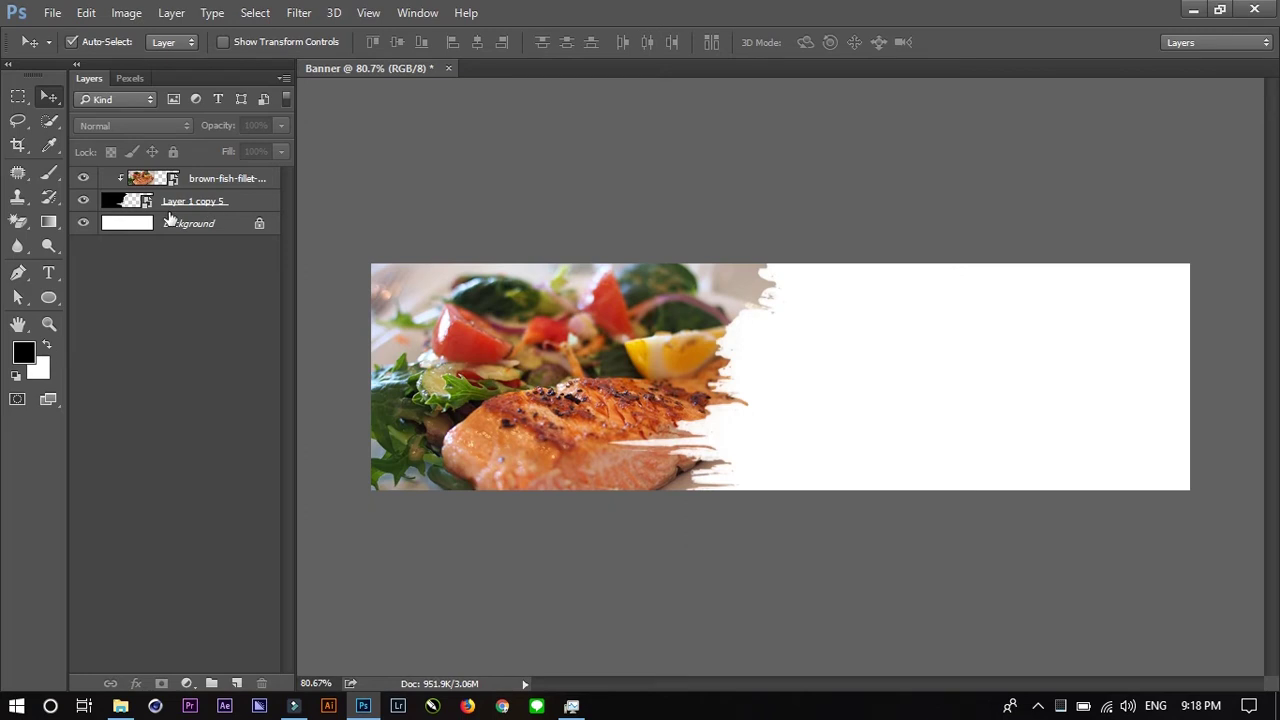
click(48, 272)
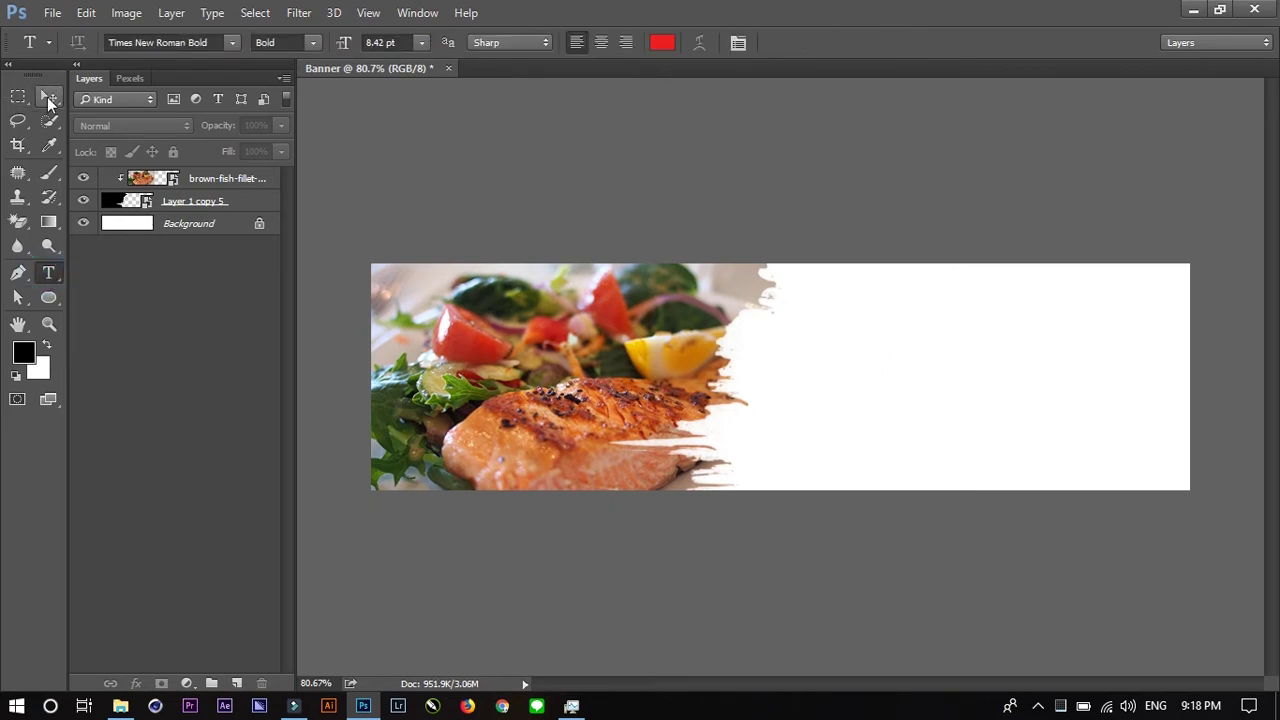
click(48, 96)
click(48, 296)
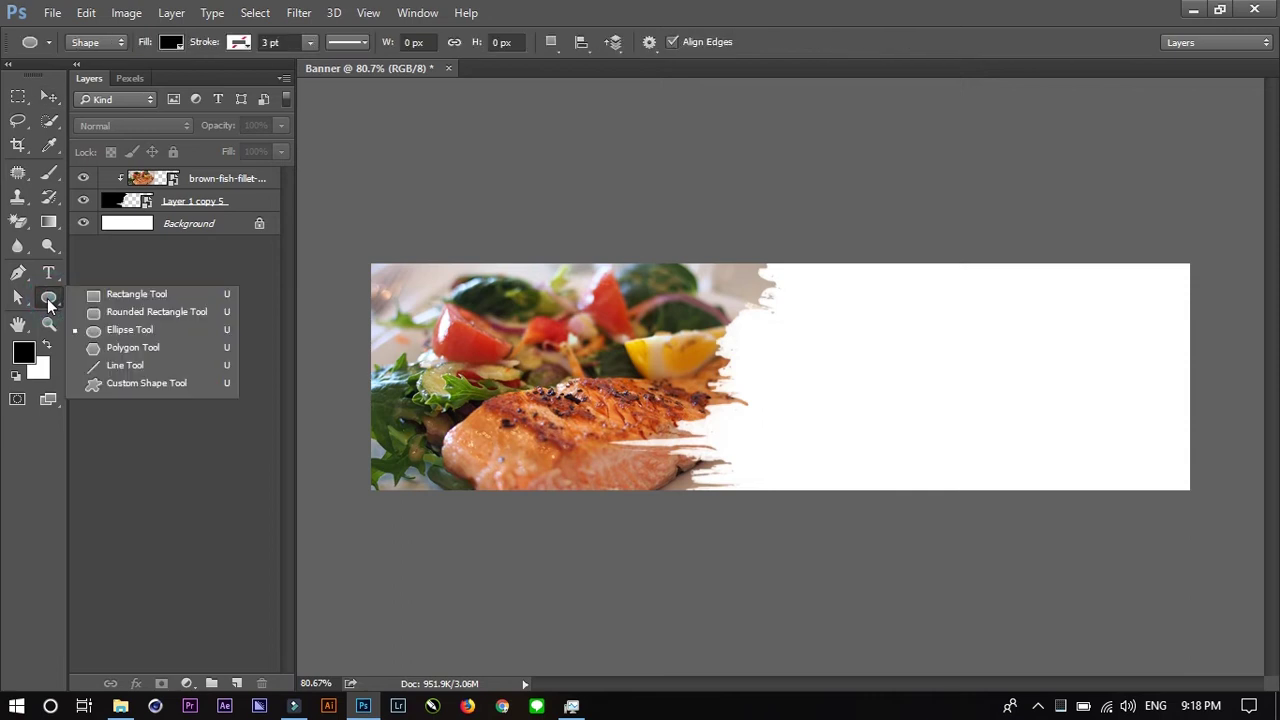
click(101, 298)
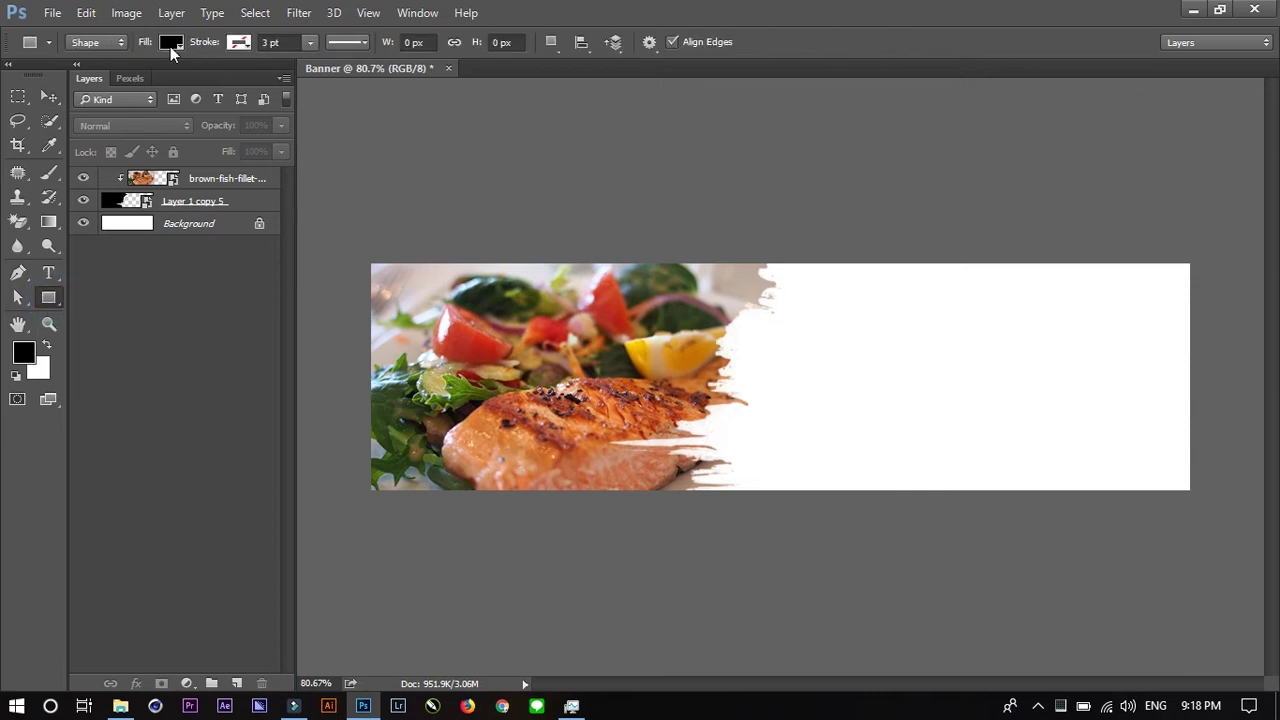
click(170, 44)
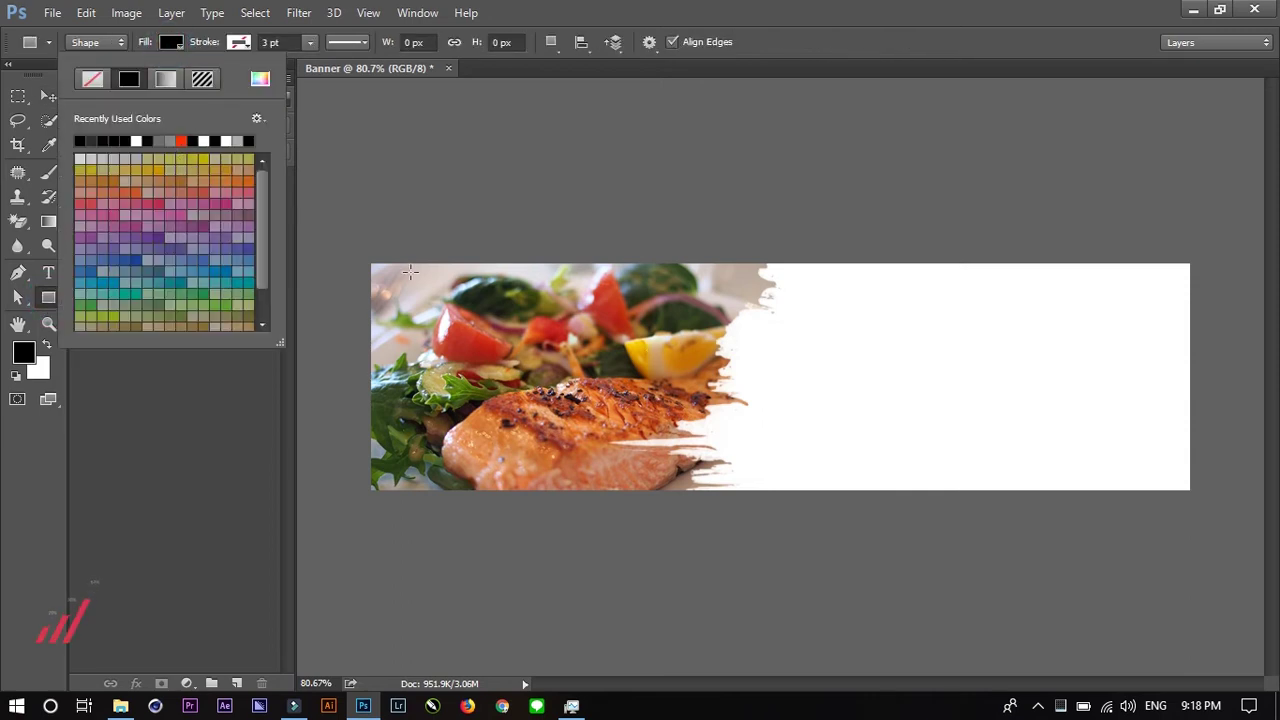
click(23, 350)
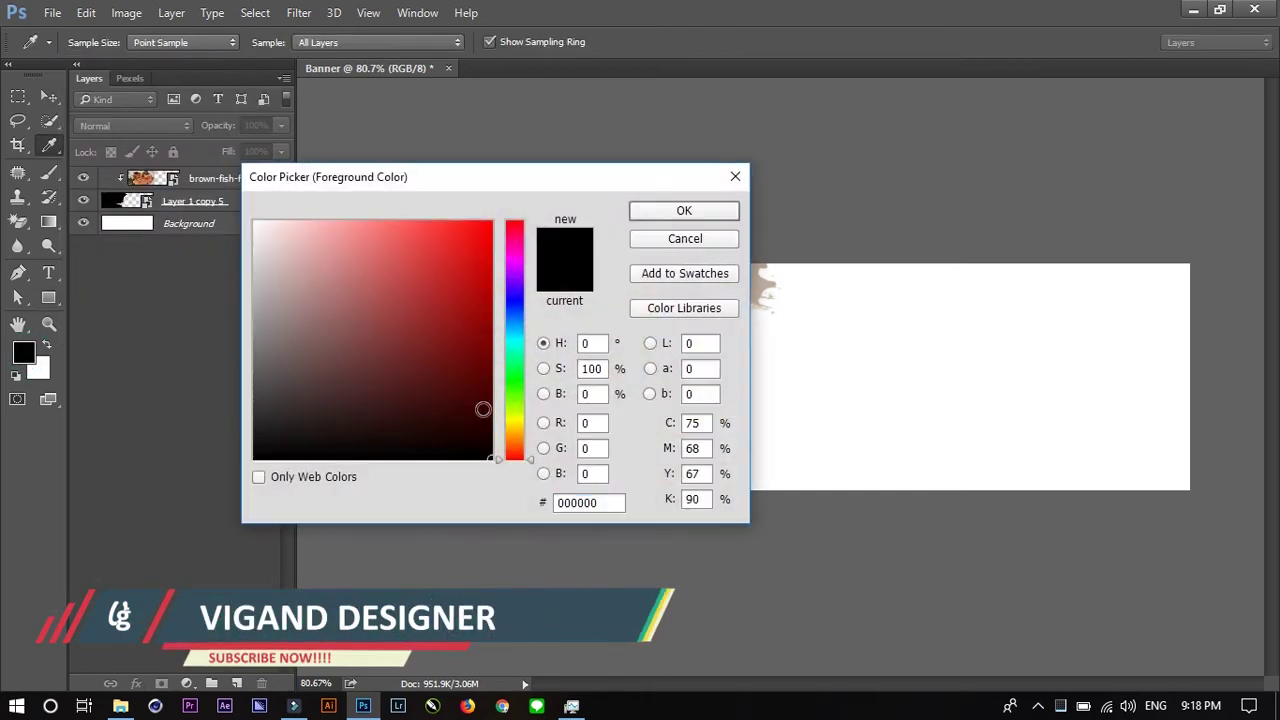
drag(517, 432, 514, 423)
click(490, 222)
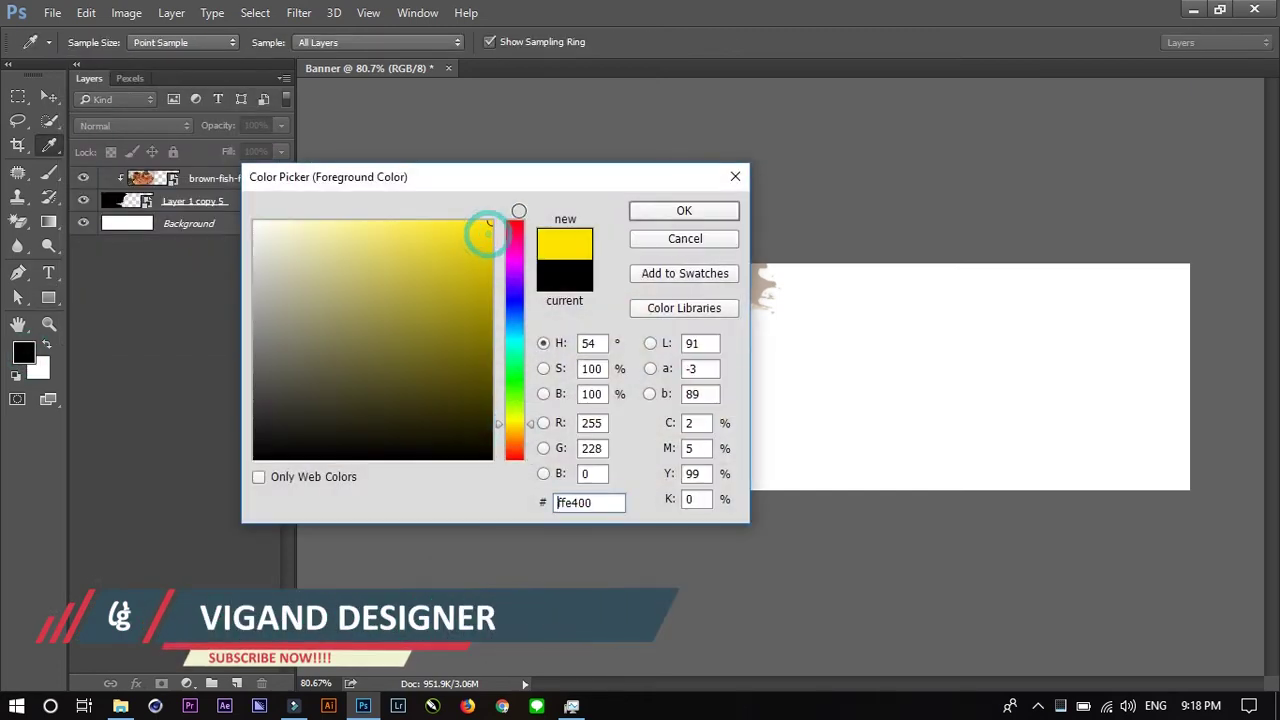
click(686, 212)
mouse_move(805, 351)
mouse_down()
mouse_move(1052, 405)
mouse_move(1085, 382)
mouse_up()
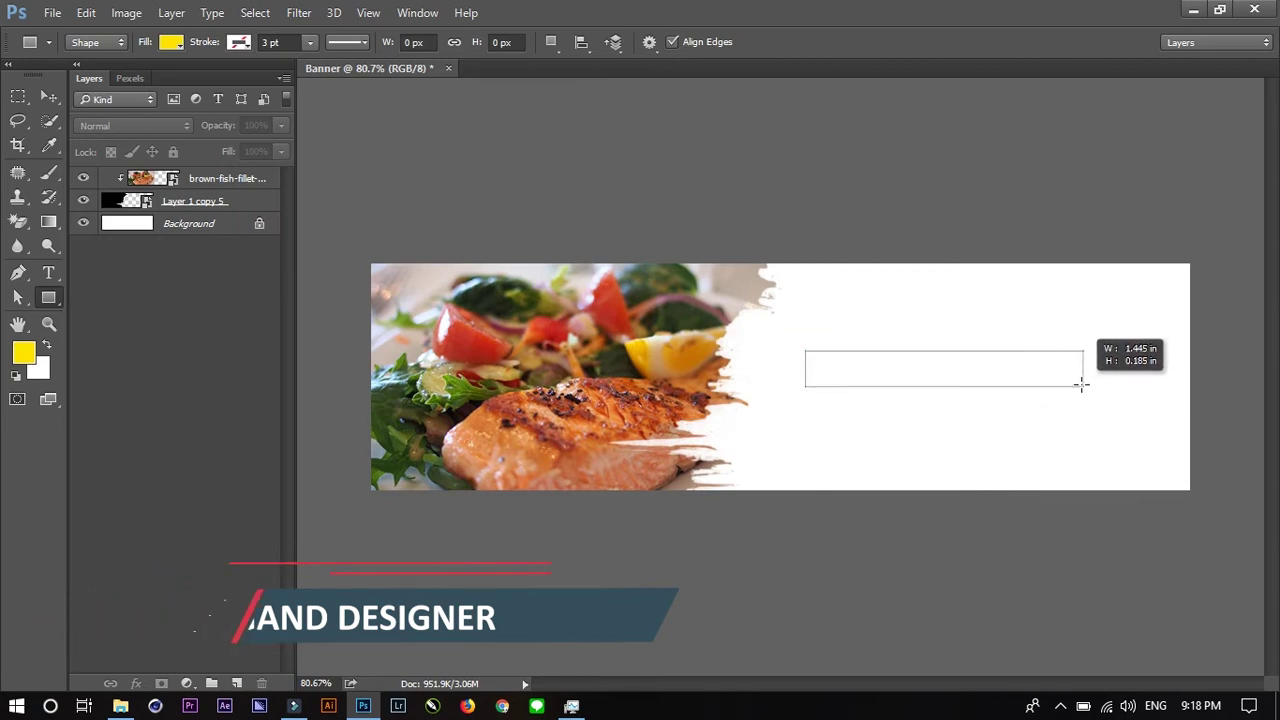
drag(1085, 382, 1066, 383)
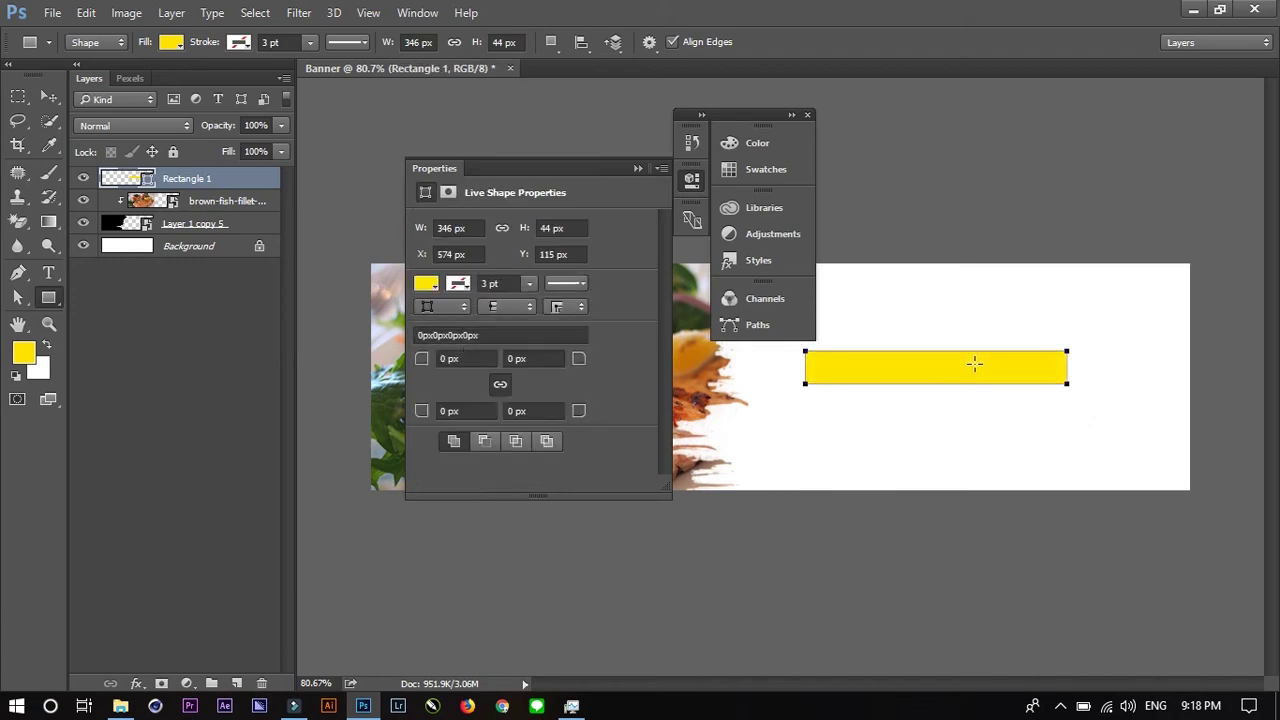
Step: Begin a free transform on the yellow bar and expand the docked panel column
click(48, 97)
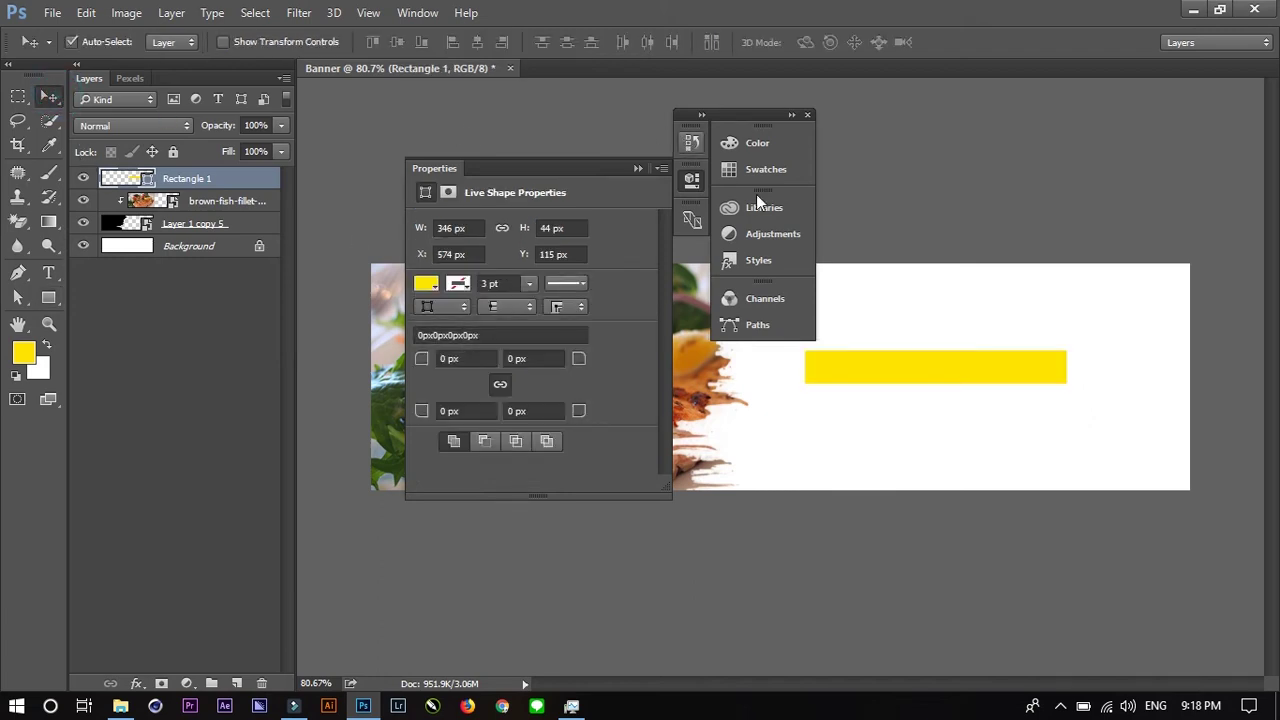
key(ctrl)
key(ctrl+t)
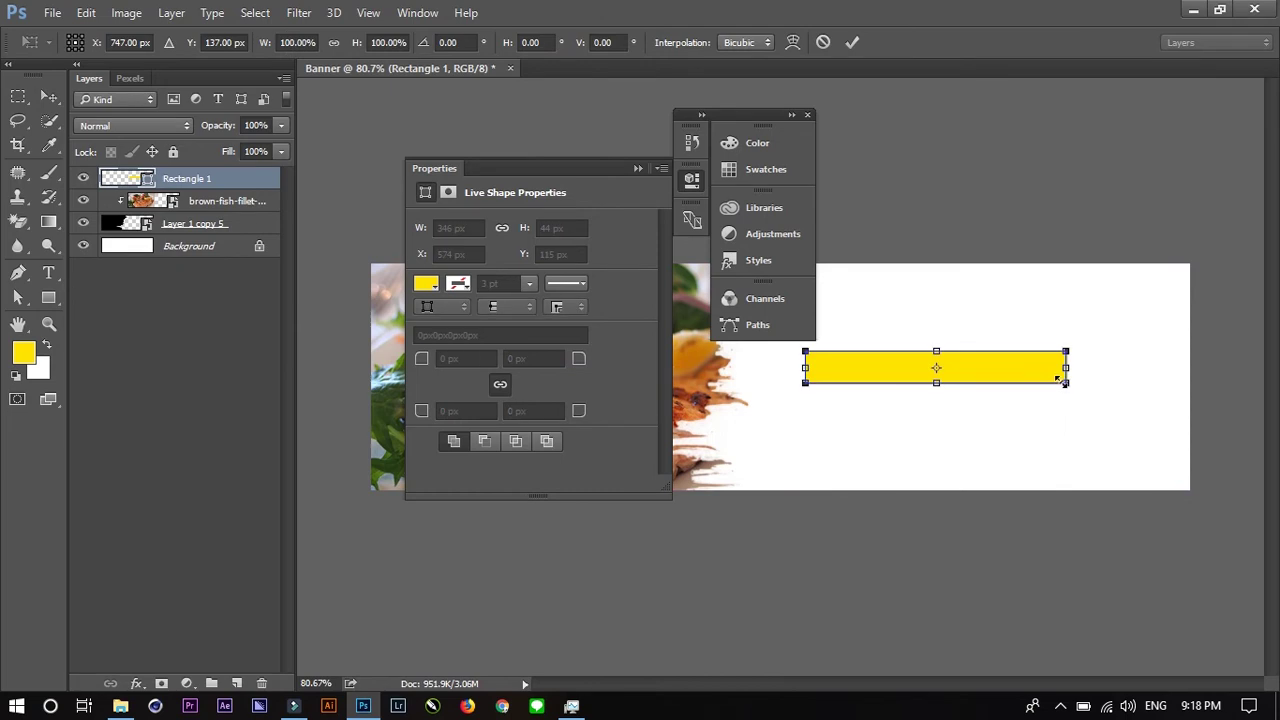
scroll(1066, 374, up, 3)
click(793, 116)
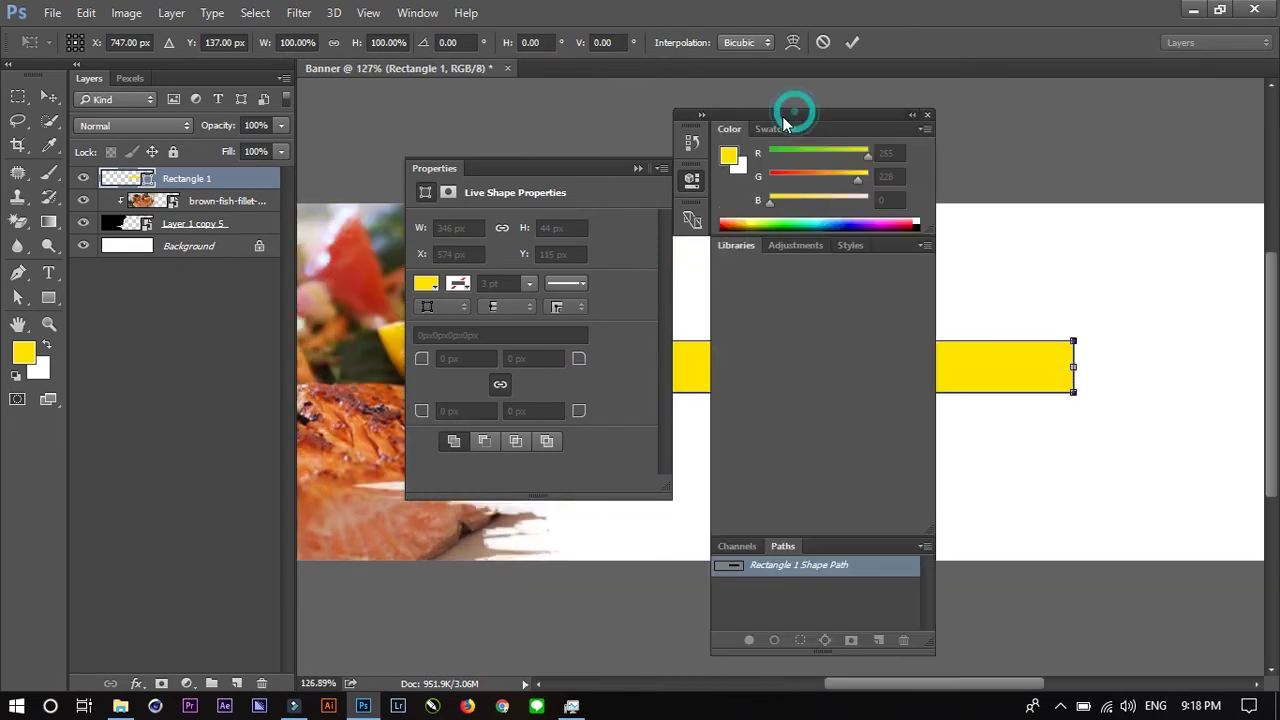
click(802, 118)
click(586, 706)
click(575, 706)
click(1099, 634)
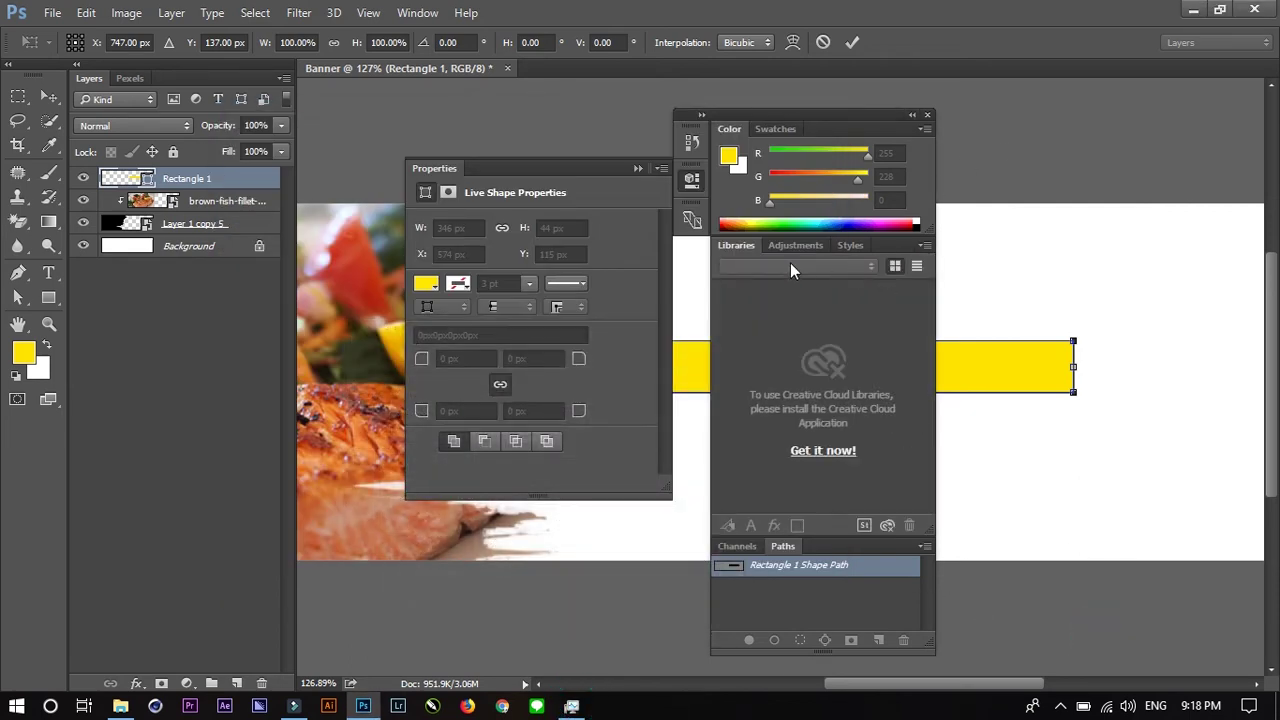
Step: Detach and close the Libraries, History and other small floating panels
drag(750, 243, 329, 231)
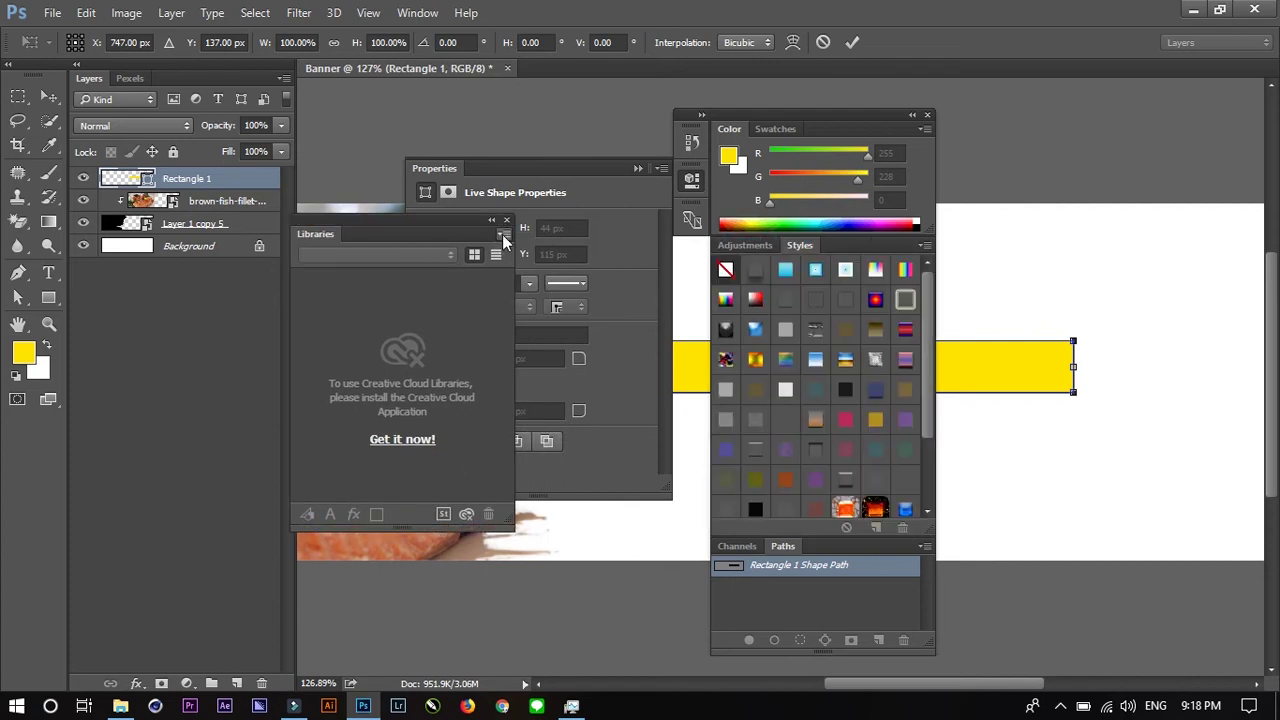
click(507, 220)
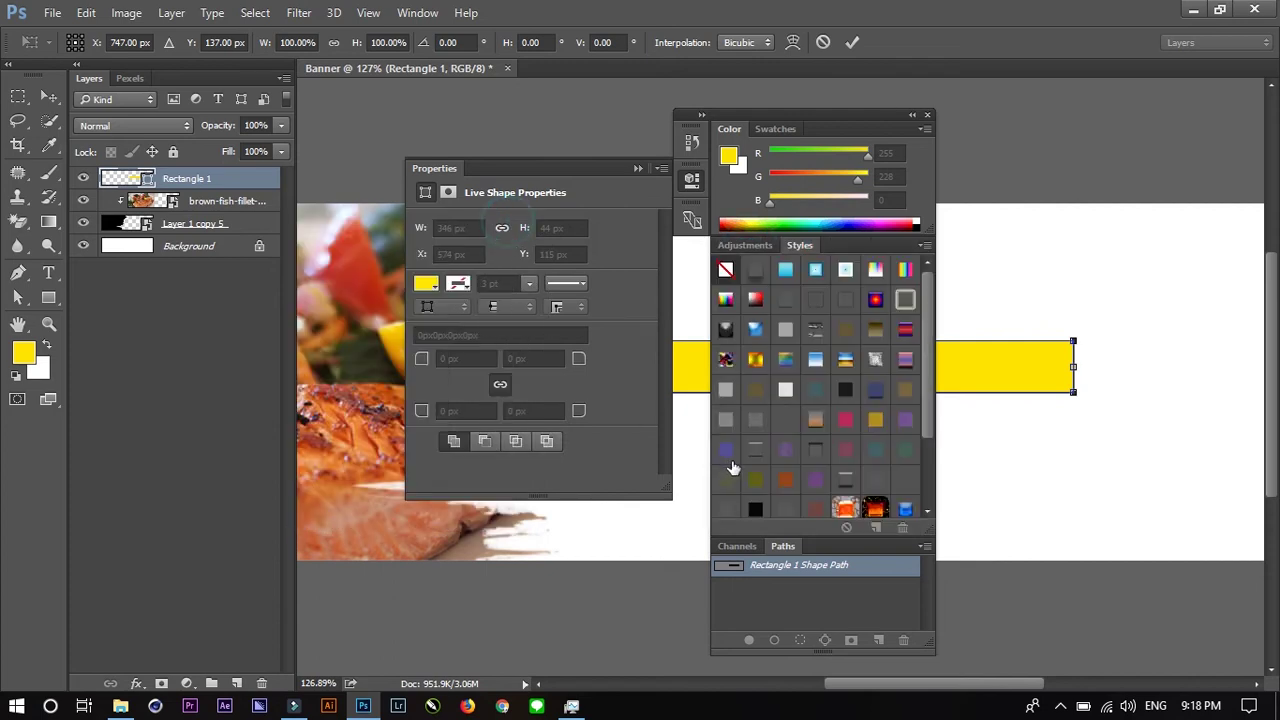
click(702, 116)
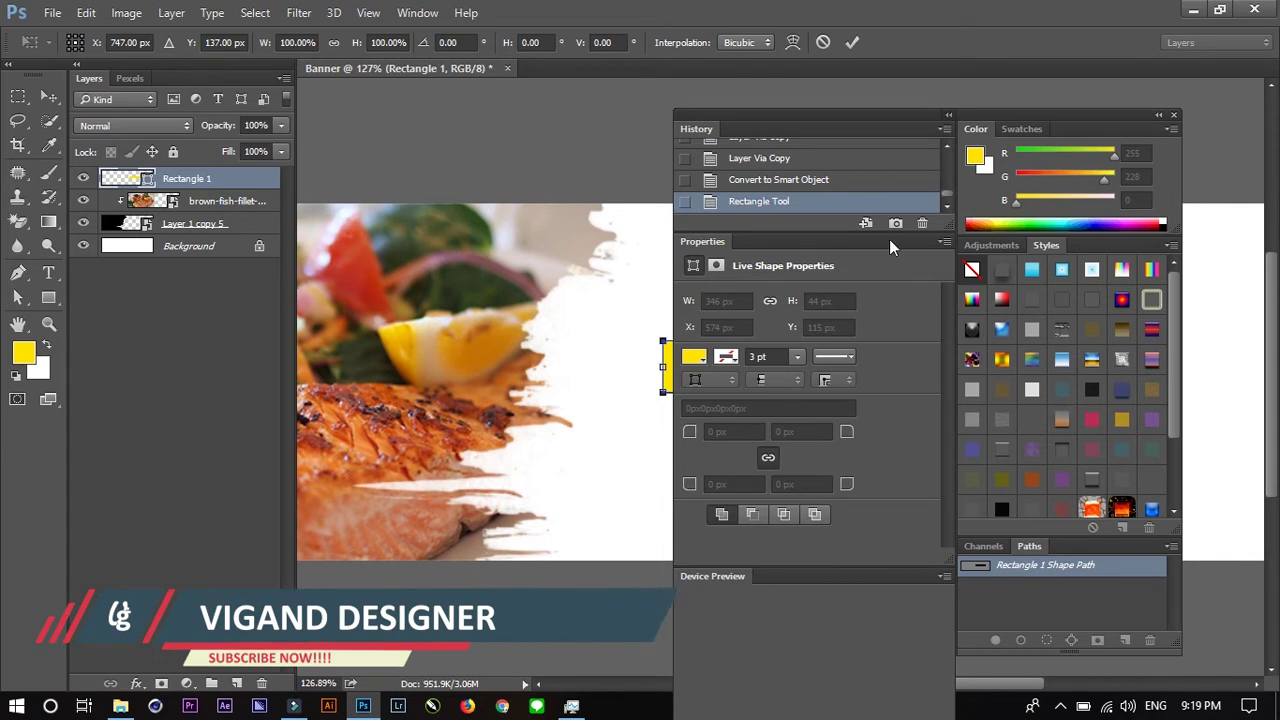
click(947, 114)
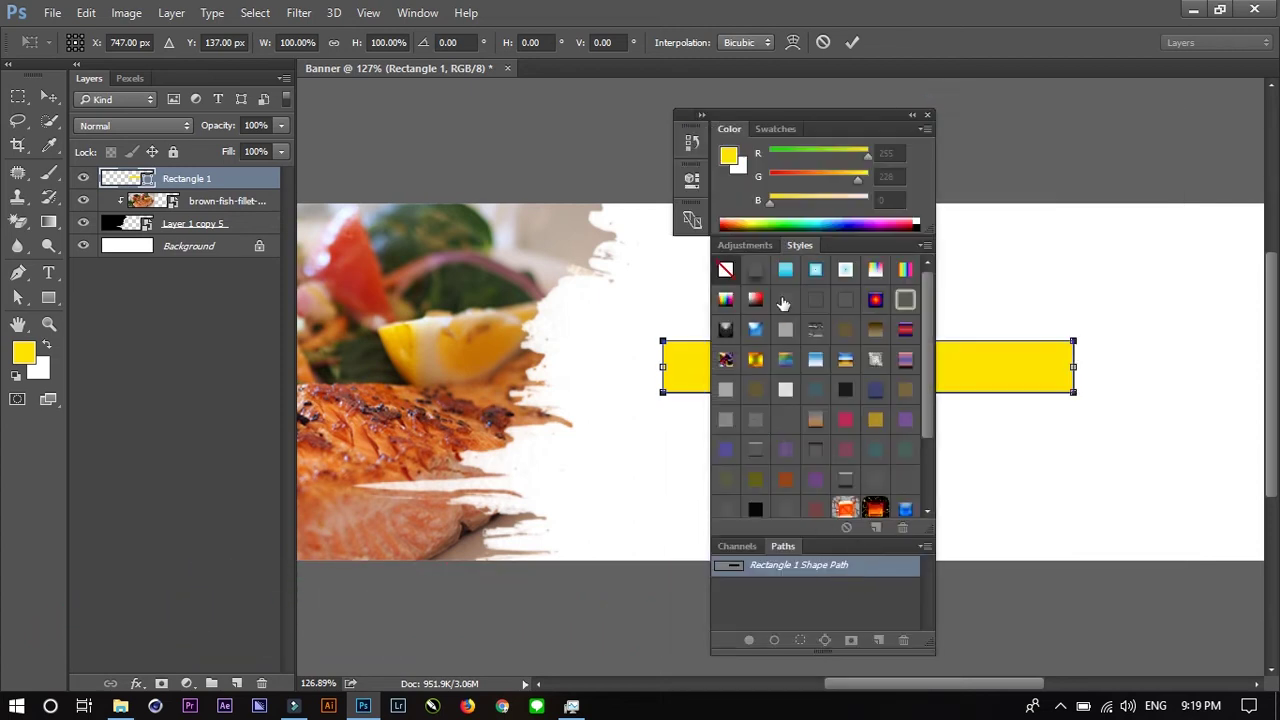
drag(691, 219, 524, 248)
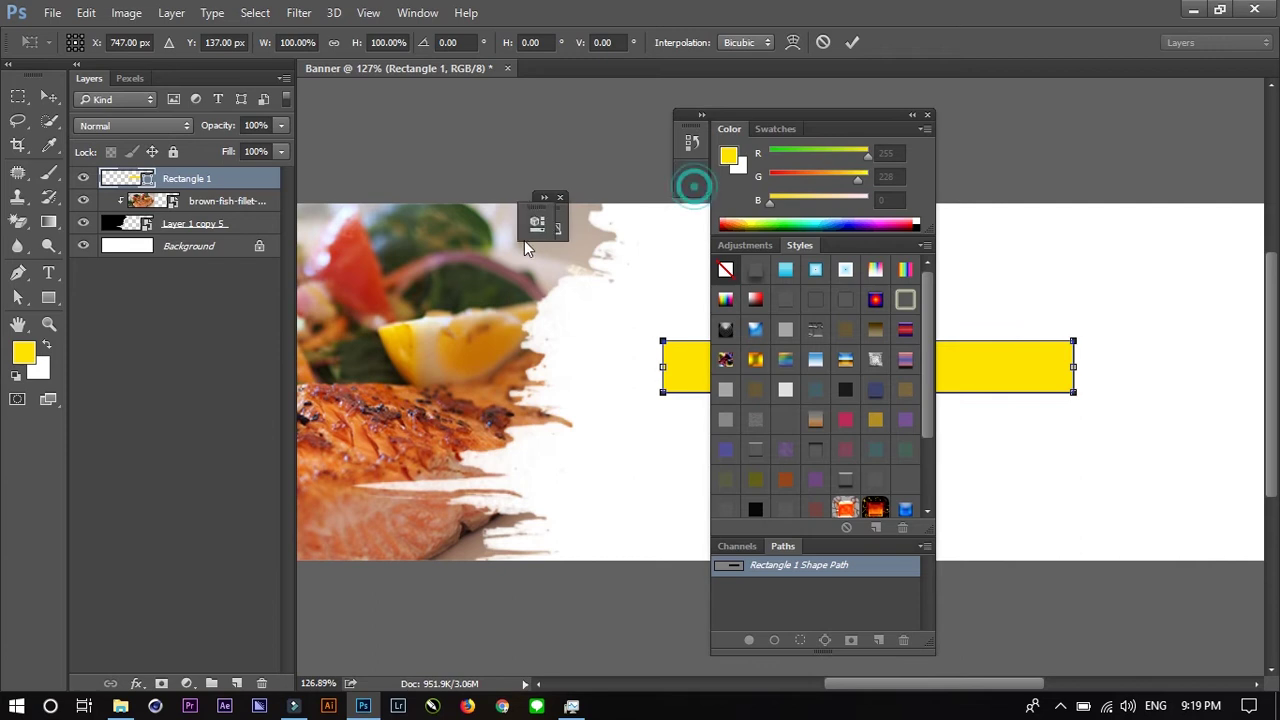
drag(690, 155, 552, 212)
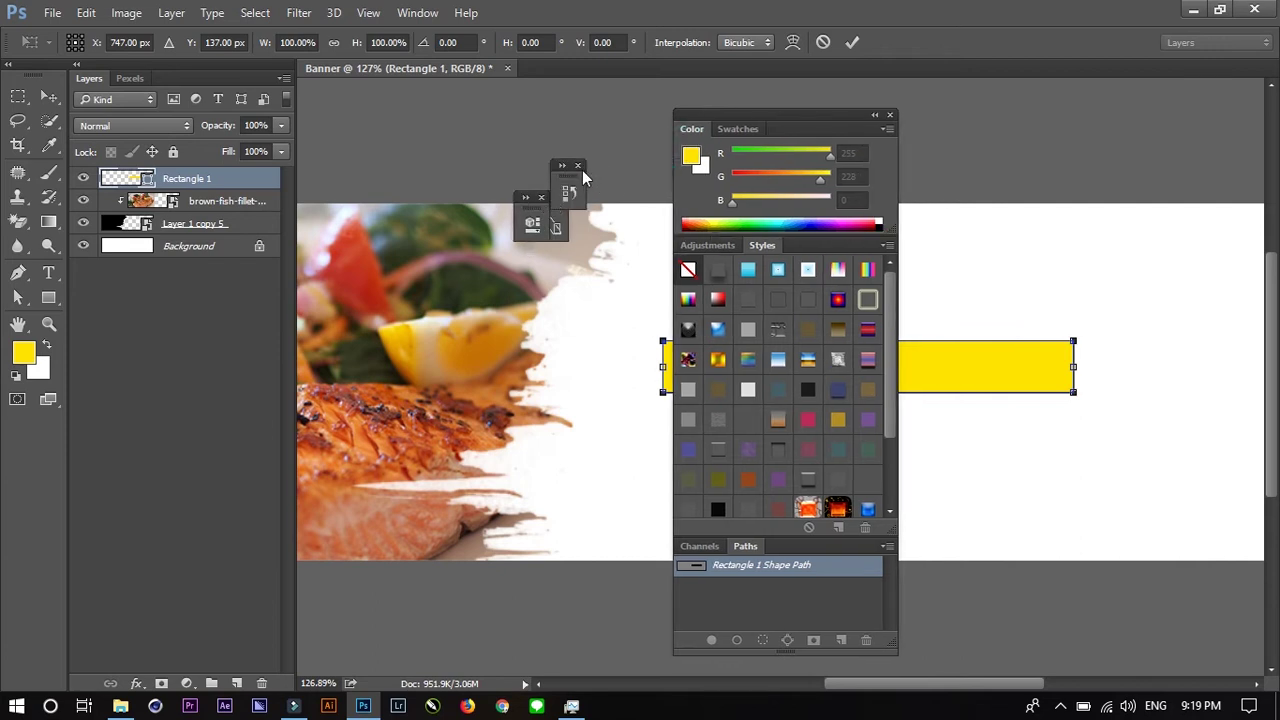
click(578, 165)
click(540, 199)
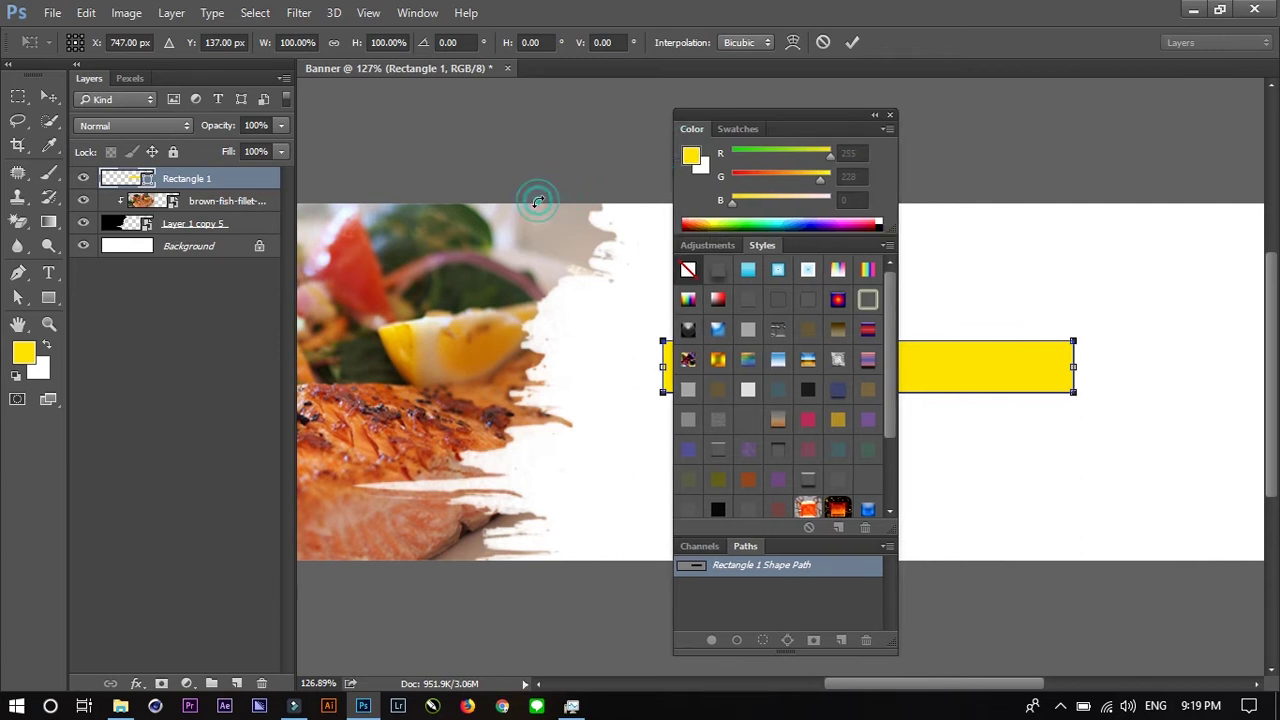
Step: Dock the Swatches, Color and Styles panels into the Layers group on the left
drag(755, 117, 171, 79)
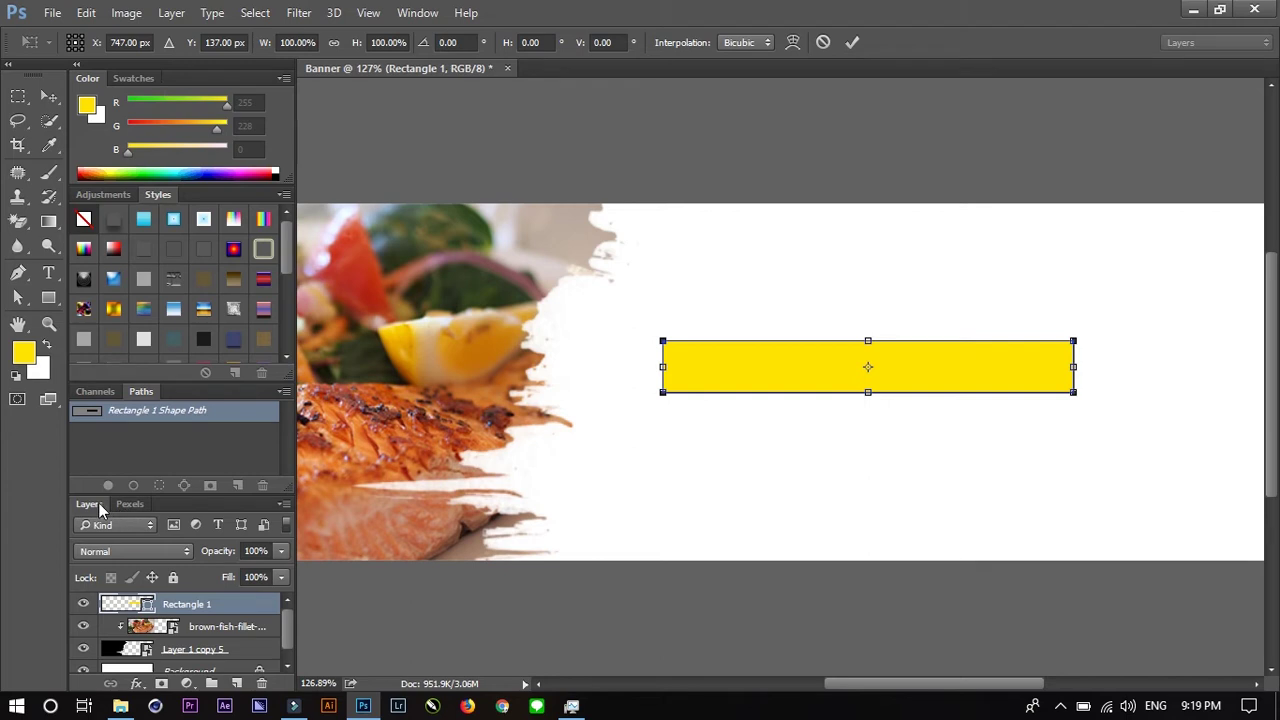
drag(133, 78, 126, 509)
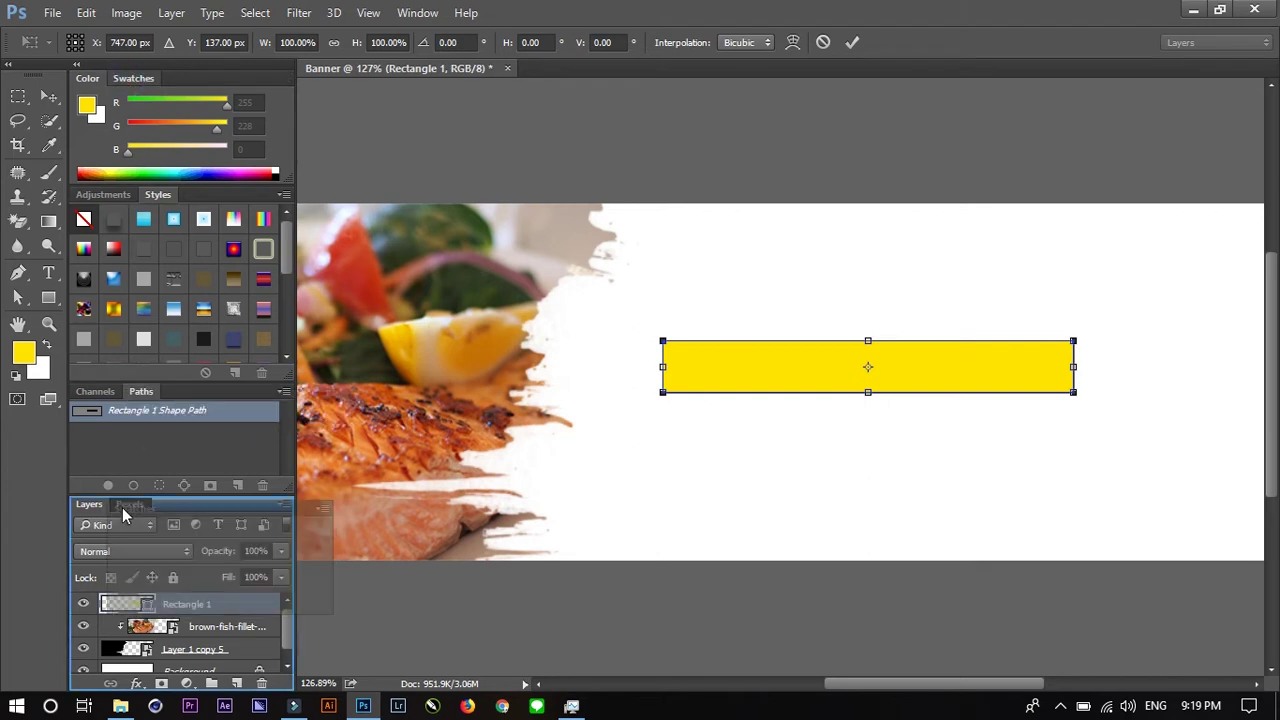
drag(103, 84, 141, 500)
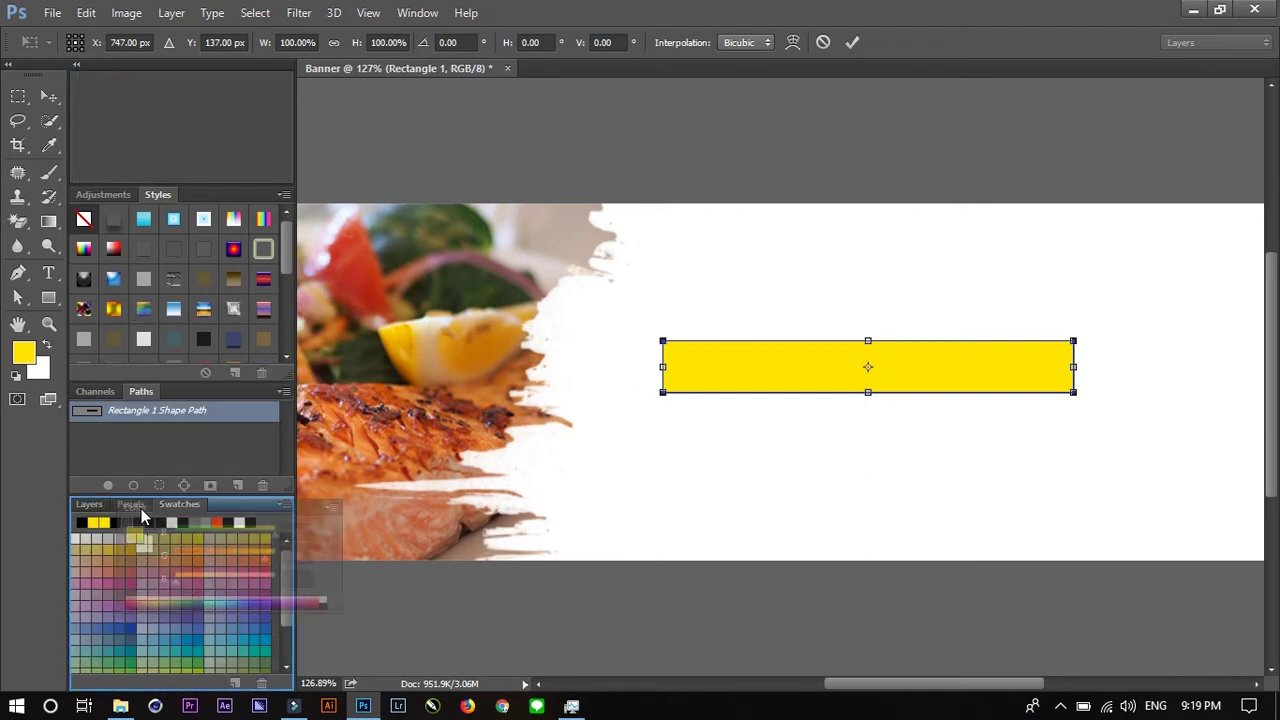
drag(159, 78, 154, 495)
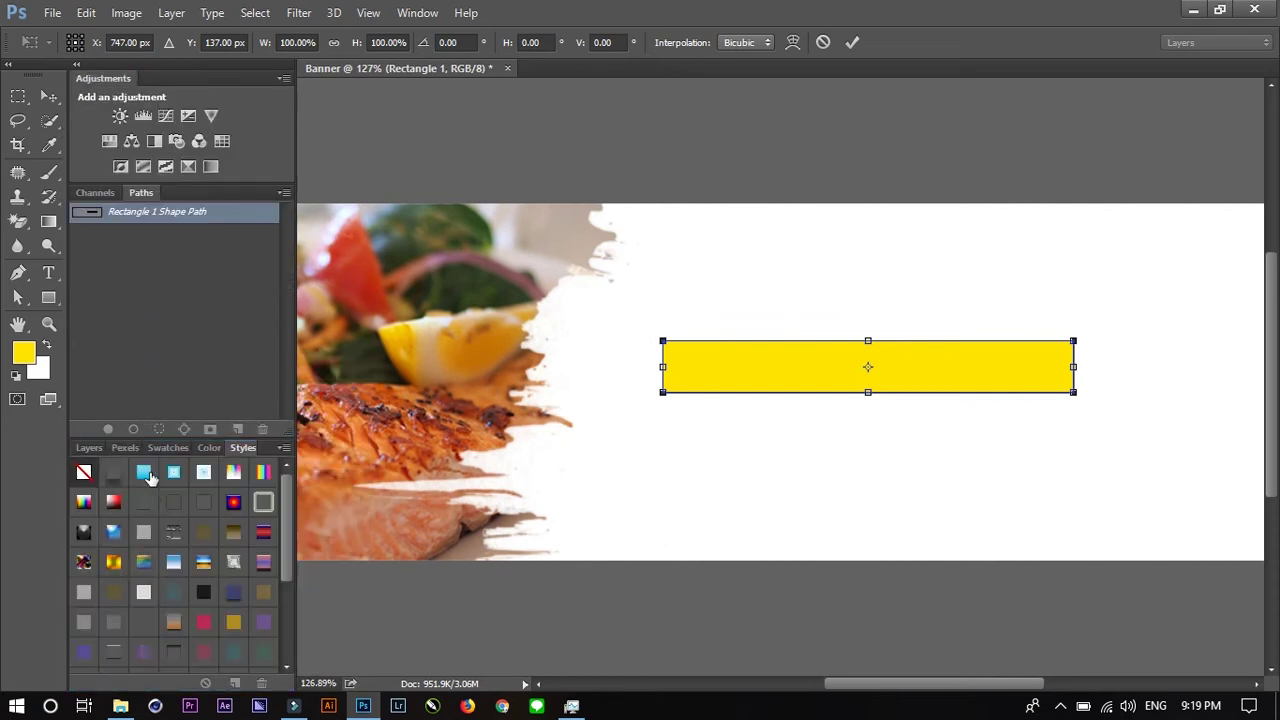
Step: Close the Paths and Channels panels and rearrange the Adjustments panel
drag(144, 193, 562, 268)
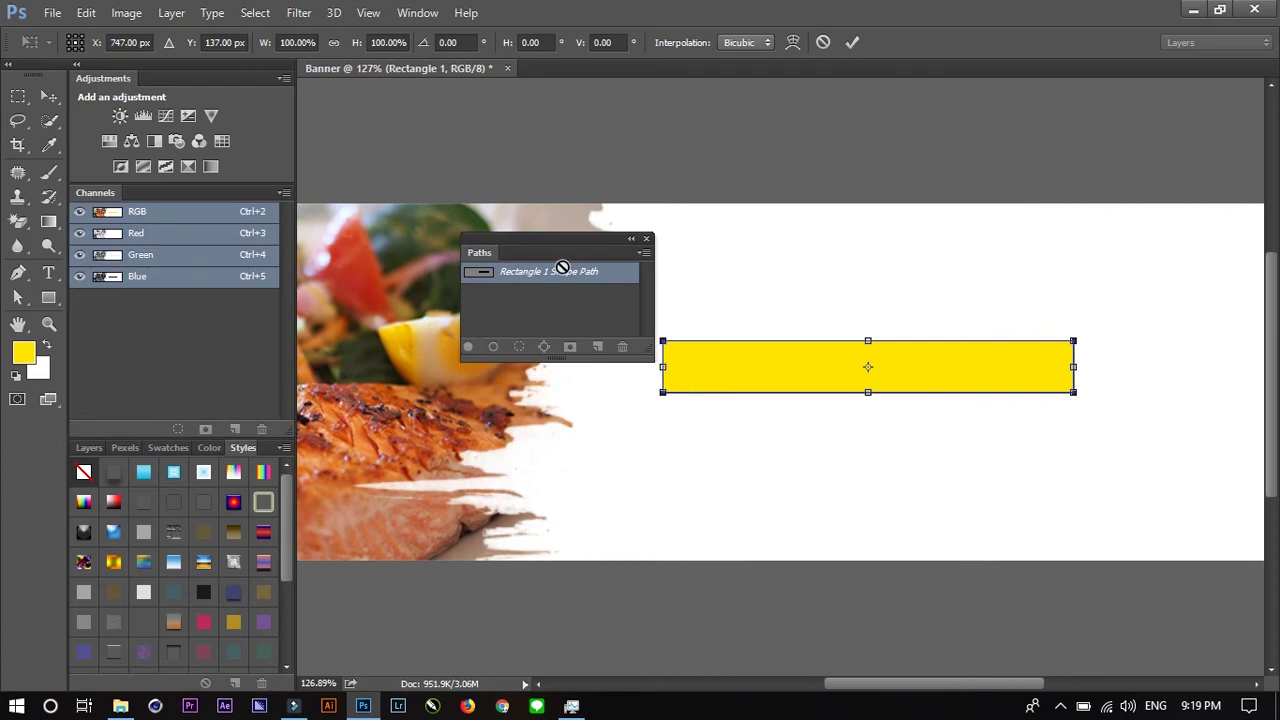
click(645, 242)
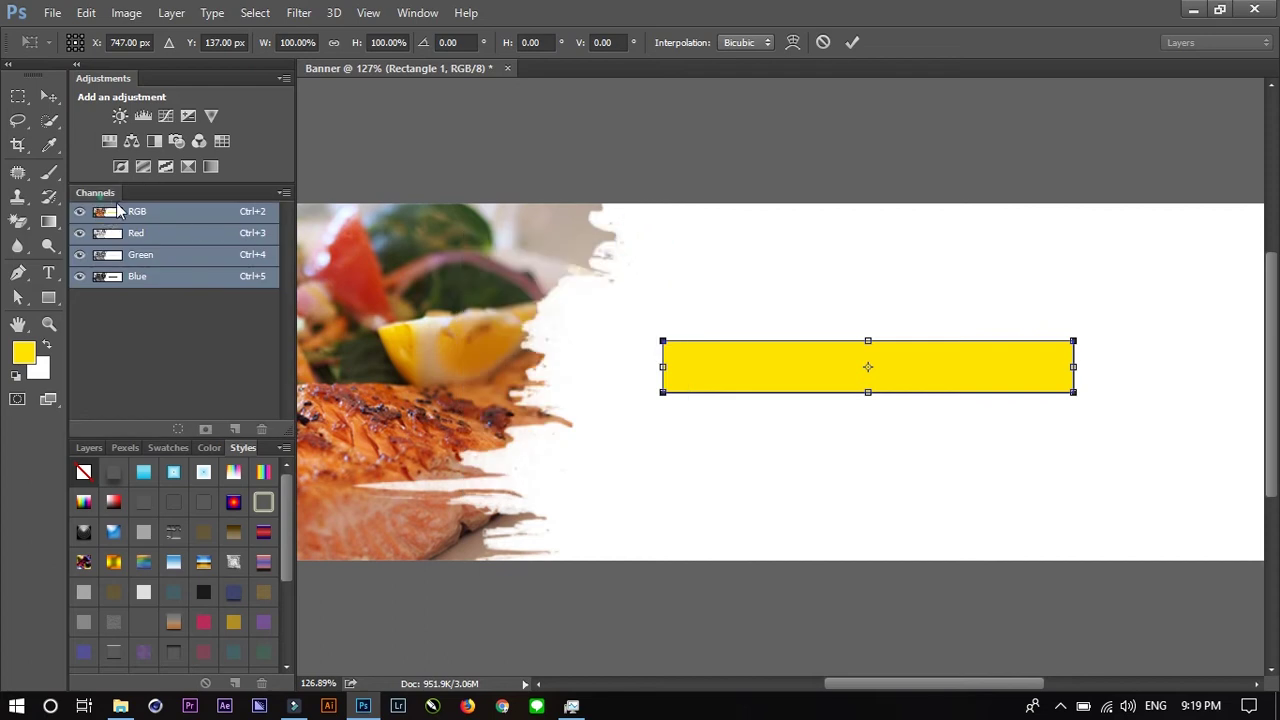
drag(117, 193, 681, 270)
click(817, 257)
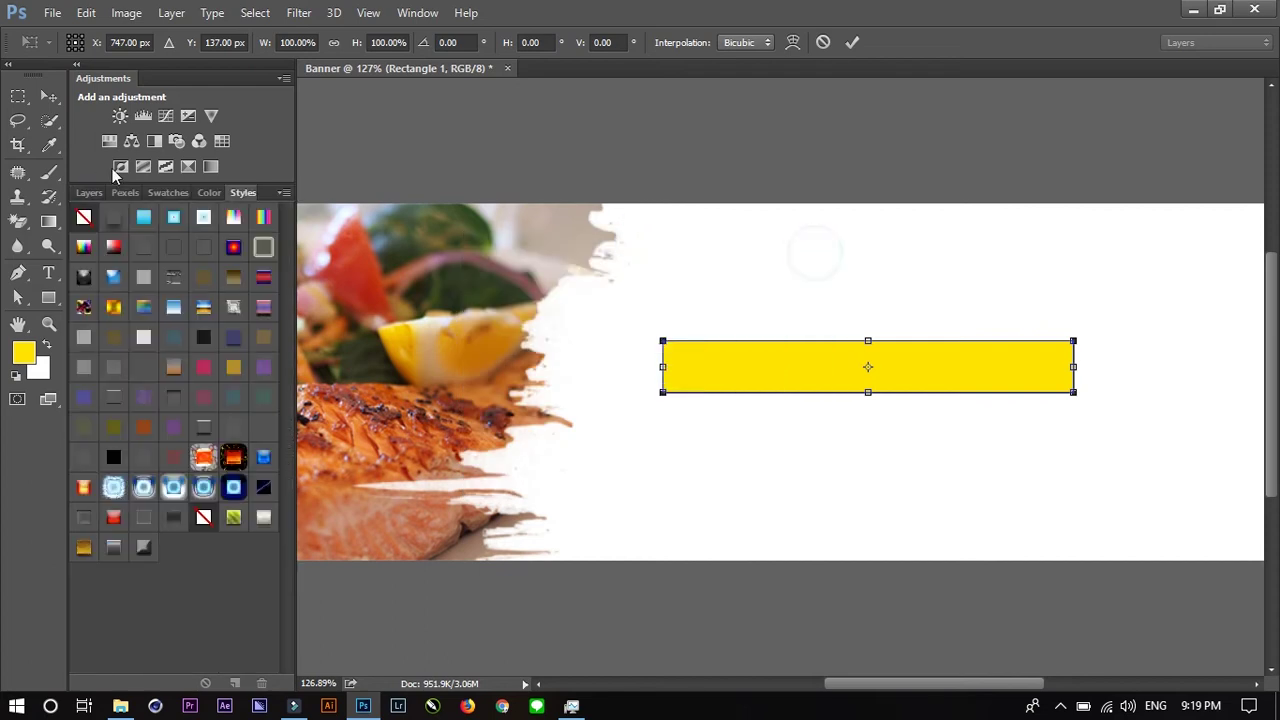
mouse_move(113, 78)
mouse_down()
mouse_move(143, 218)
mouse_move(142, 192)
mouse_up()
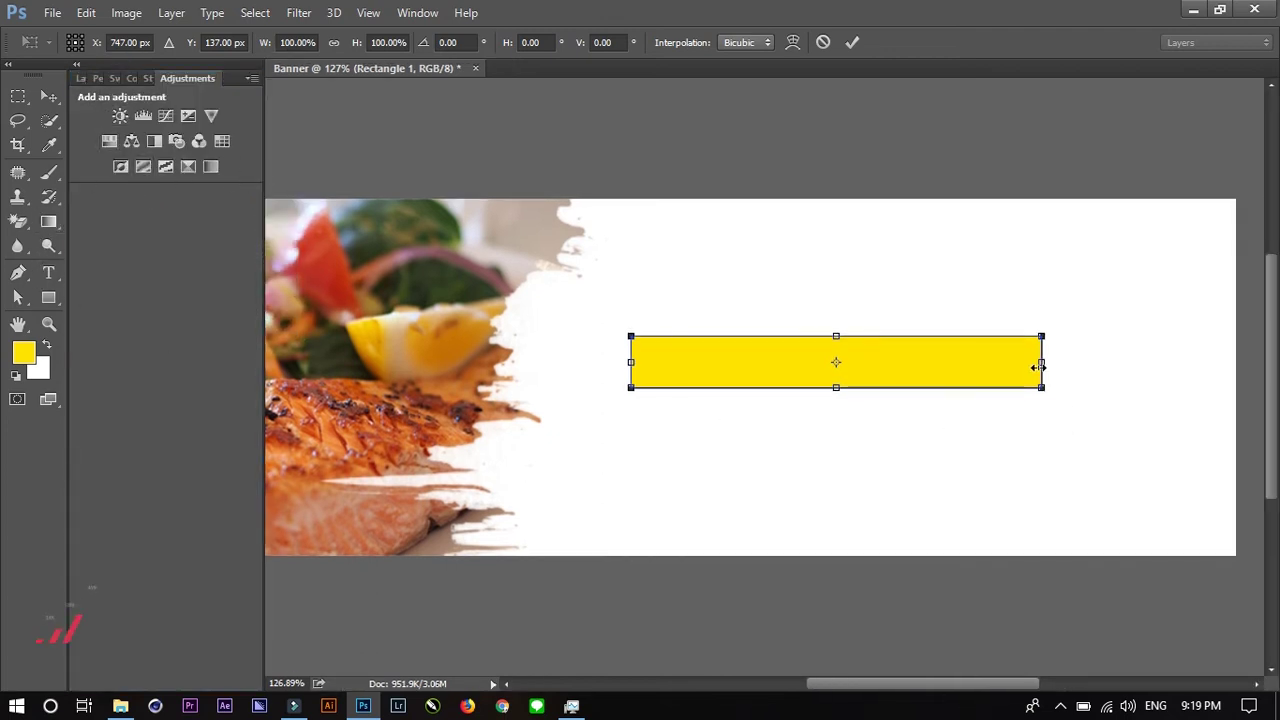
Step: Skew the yellow rectangle into a slanted bar
scroll(1035, 365, up, 2)
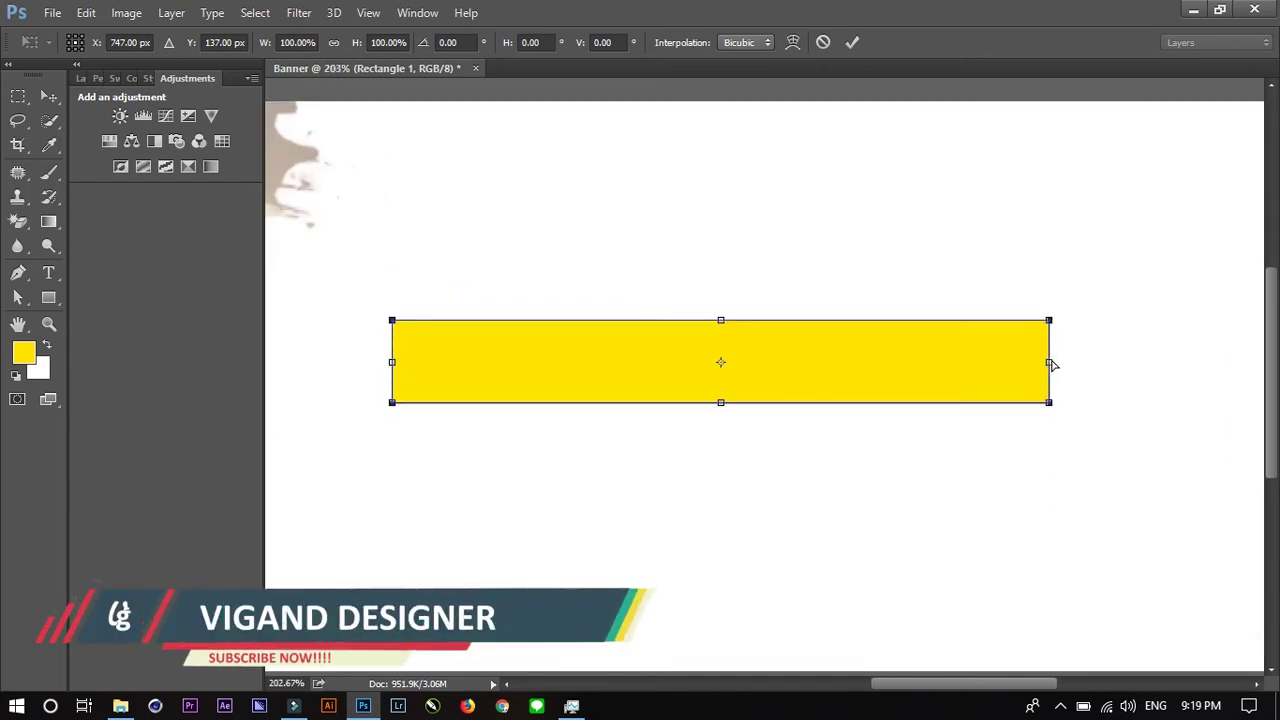
mouse_move(1050, 365)
mouse_down()
mouse_move(995, 279)
mouse_move(947, 236)
mouse_up()
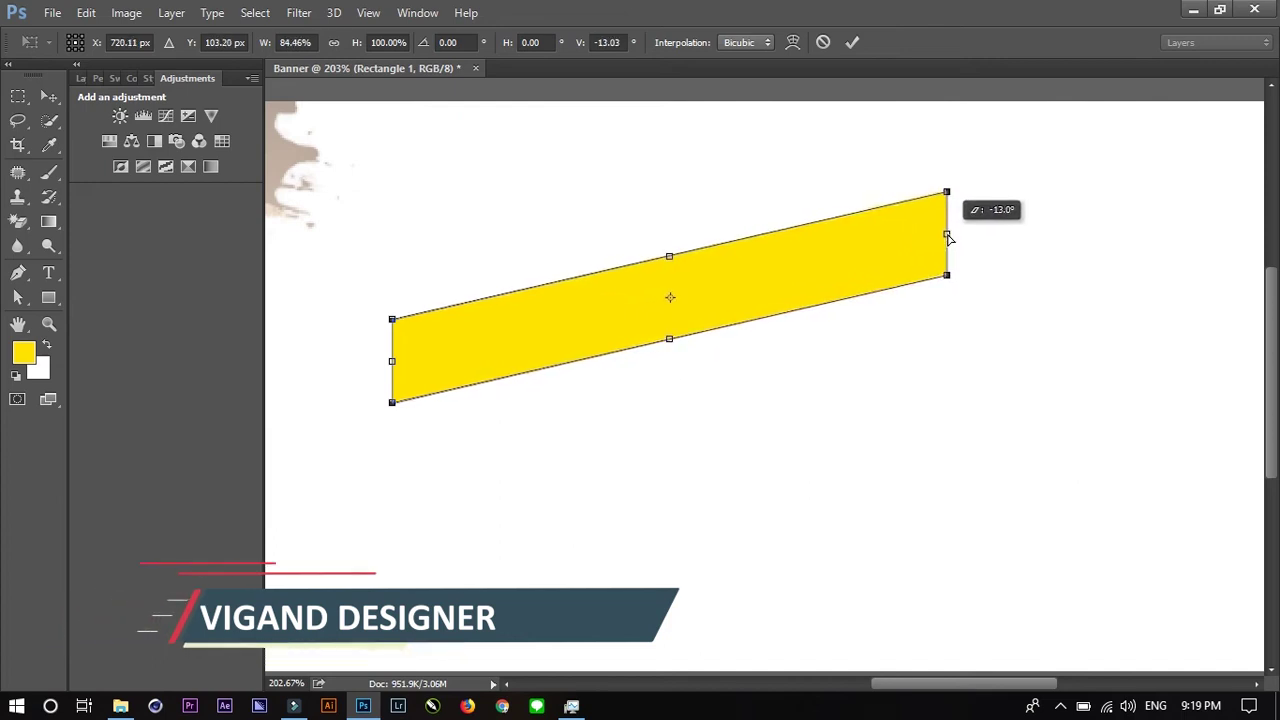
click(850, 42)
Step: Make a smaller copy of the slanted bar and place it to the lower right
scroll(937, 449, down, 1)
scroll(937, 452, down, 1)
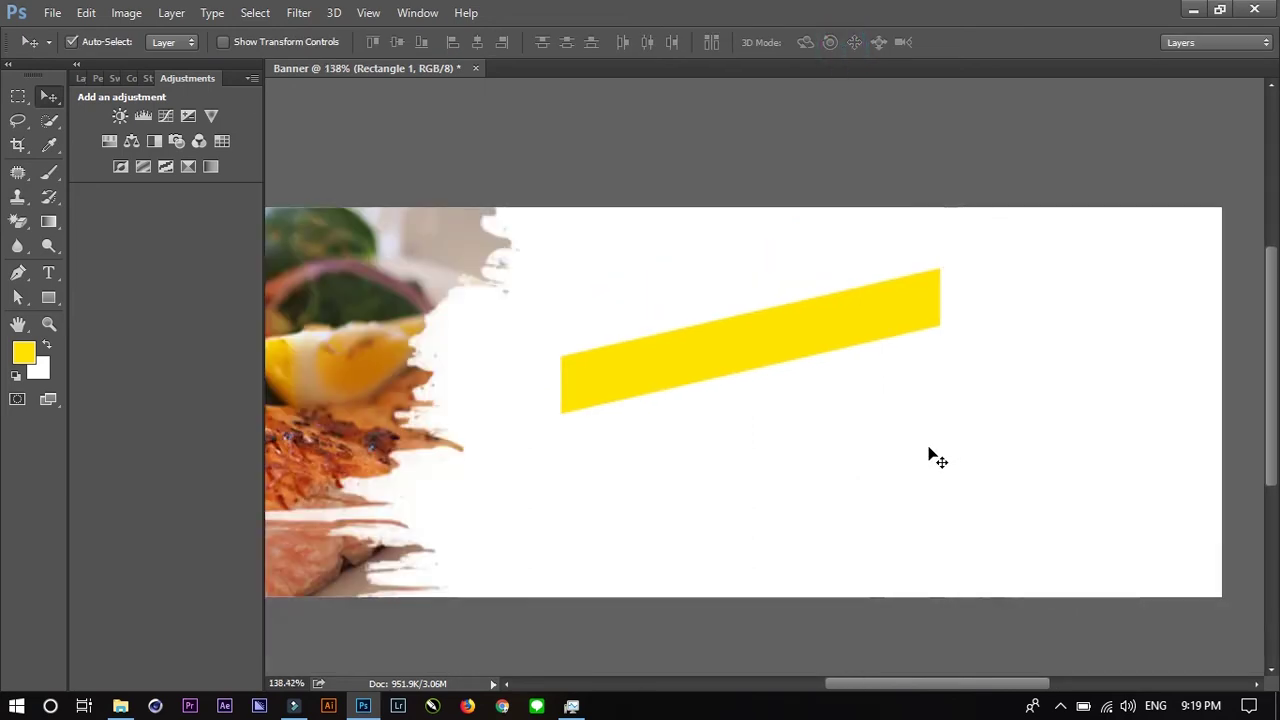
mouse_move(765, 342)
mouse_down()
mouse_move(853, 326)
mouse_move(943, 377)
mouse_up()
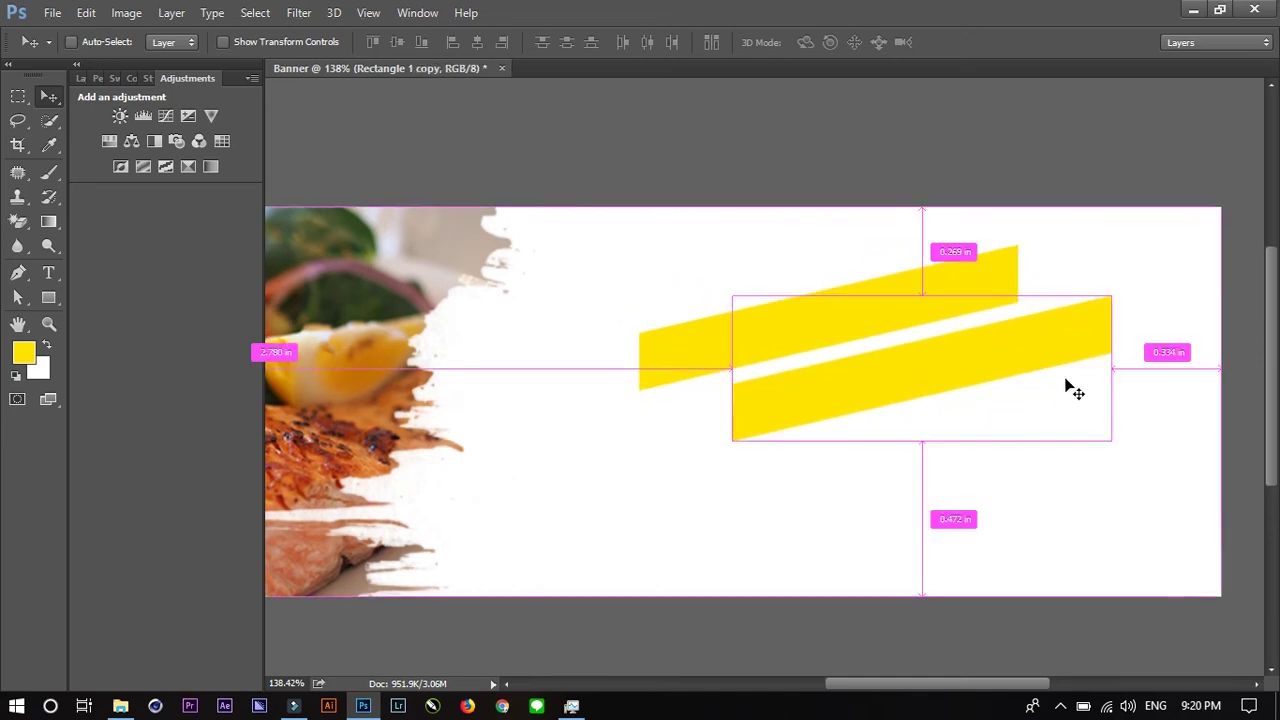
key(ctrl+t)
drag(1112, 296, 1060, 318)
drag(978, 355, 1043, 337)
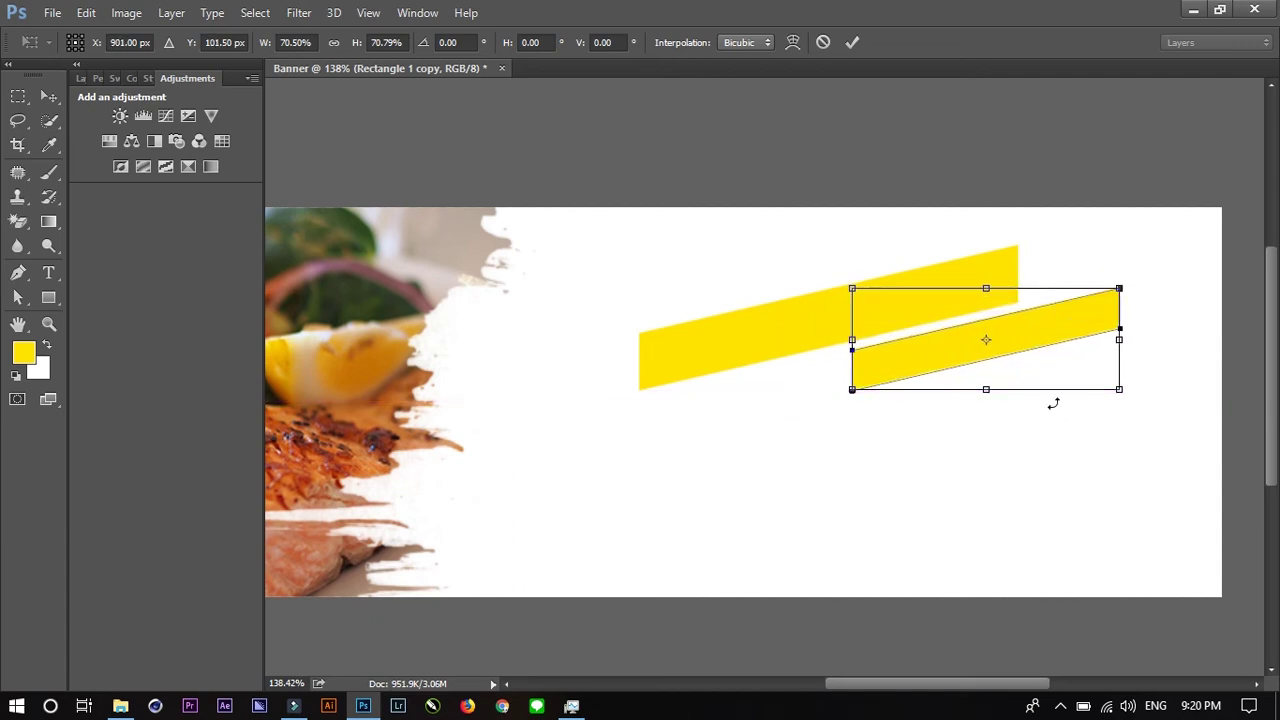
key(Return)
key(Down)
key(Down)
key(Down)
key(Down)
Step: Select both yellow bars and move them up and to the left
click(1031, 441)
drag(1025, 450, 743, 329)
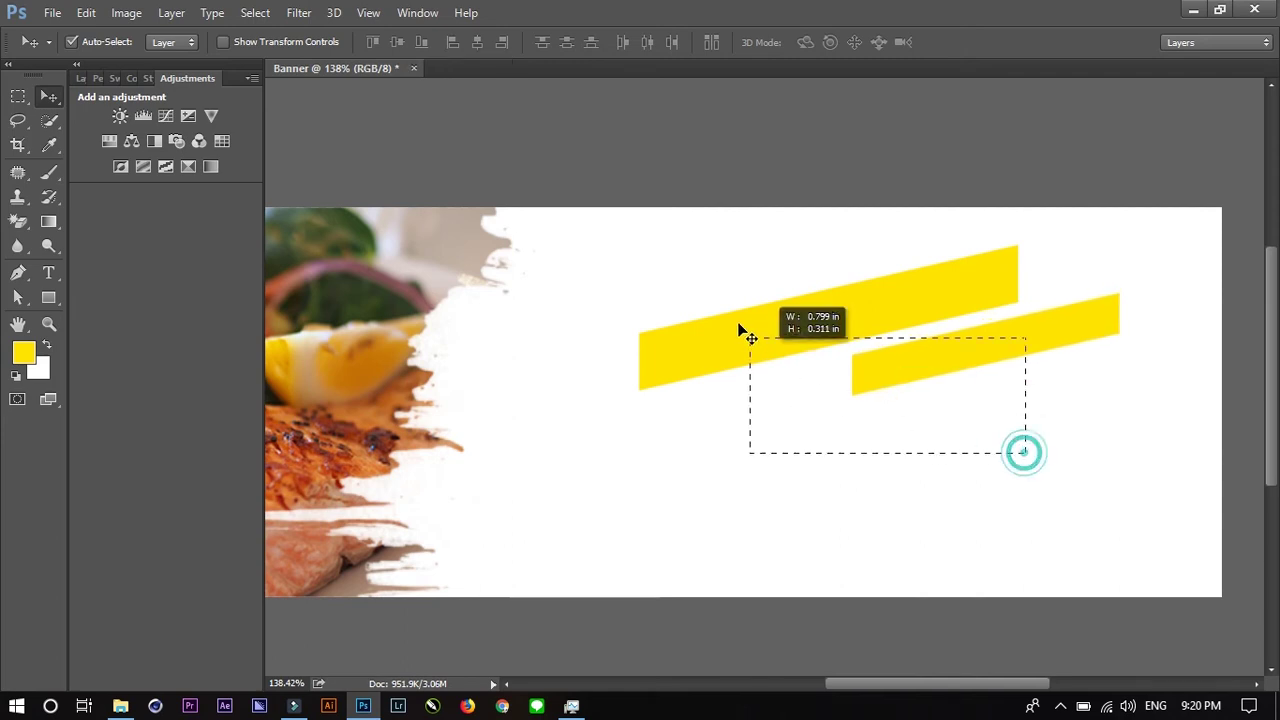
drag(868, 334, 843, 314)
Step: Type FOOD SHOP in yellow Times New Roman Bold below the two bars
click(937, 433)
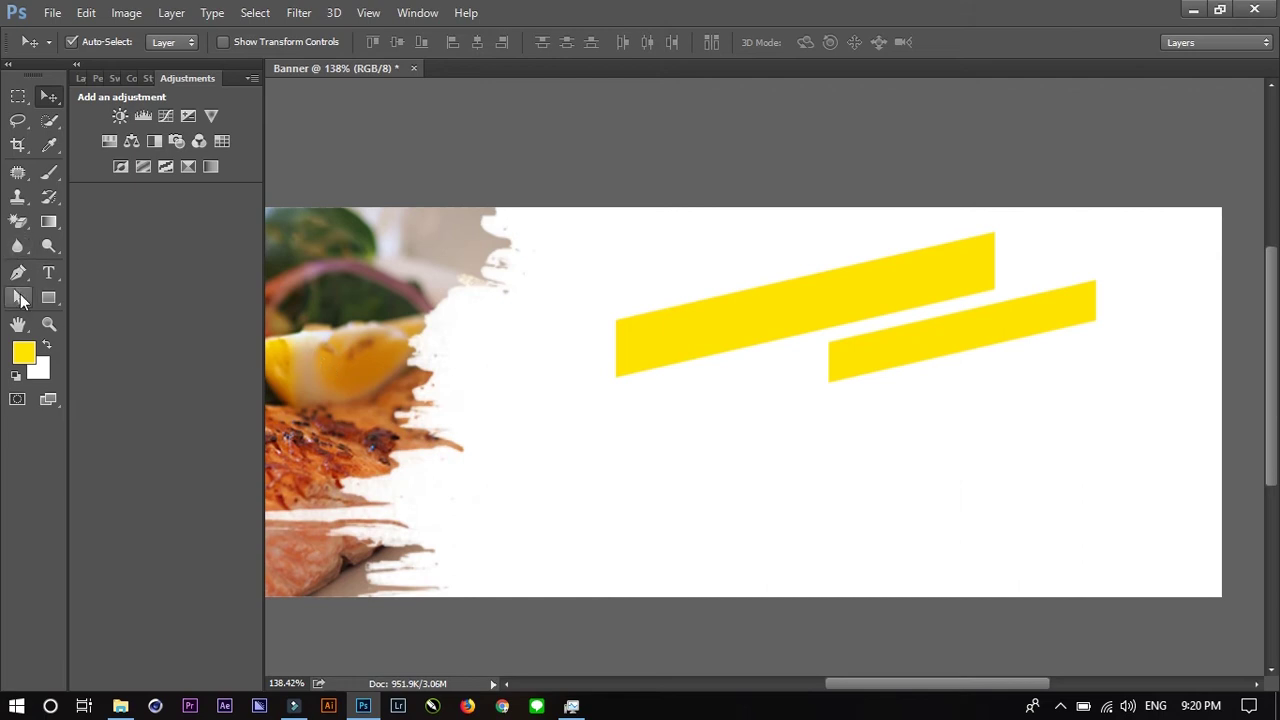
click(48, 272)
click(663, 463)
text(F)
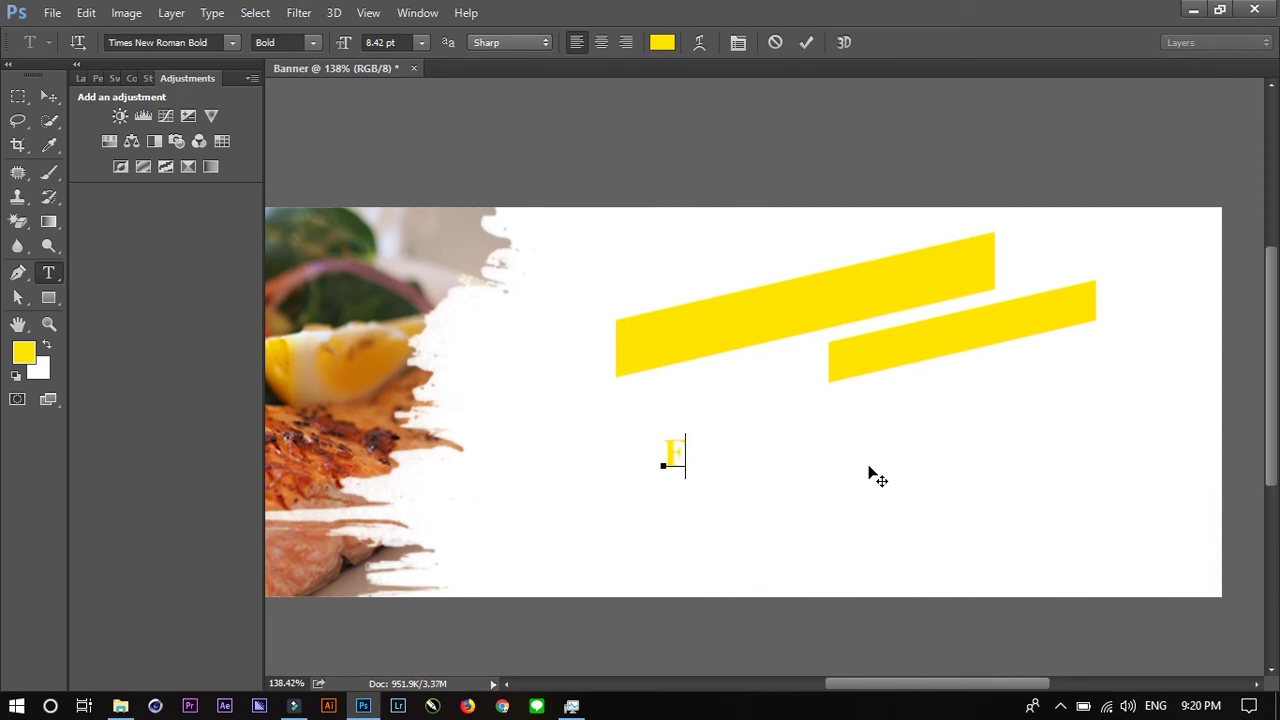
text(F)
text(OOD)
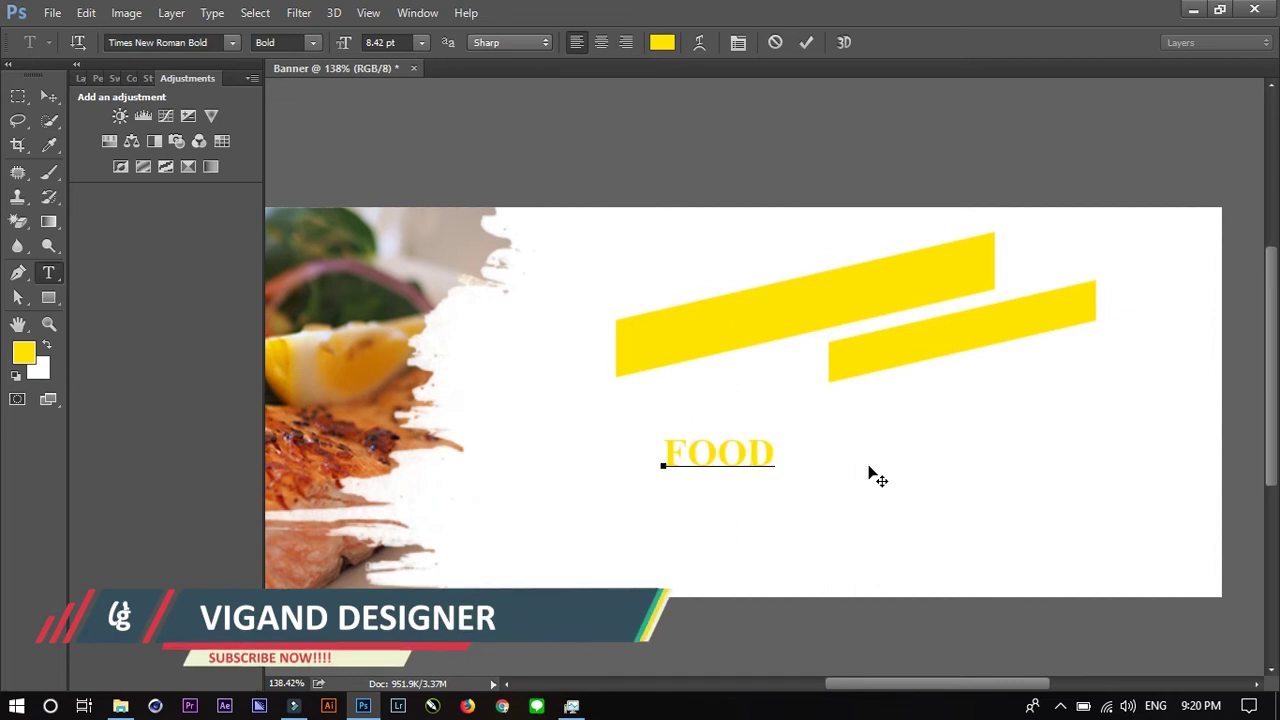
text( SHO)
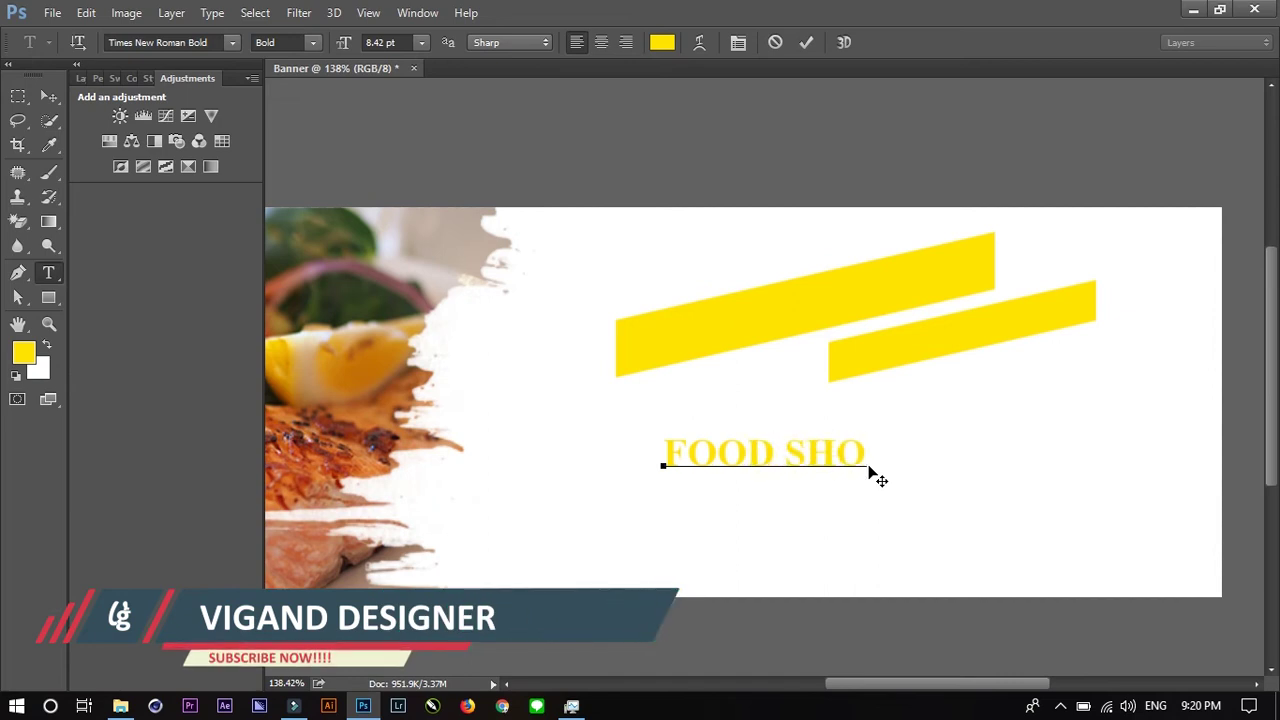
text(P)
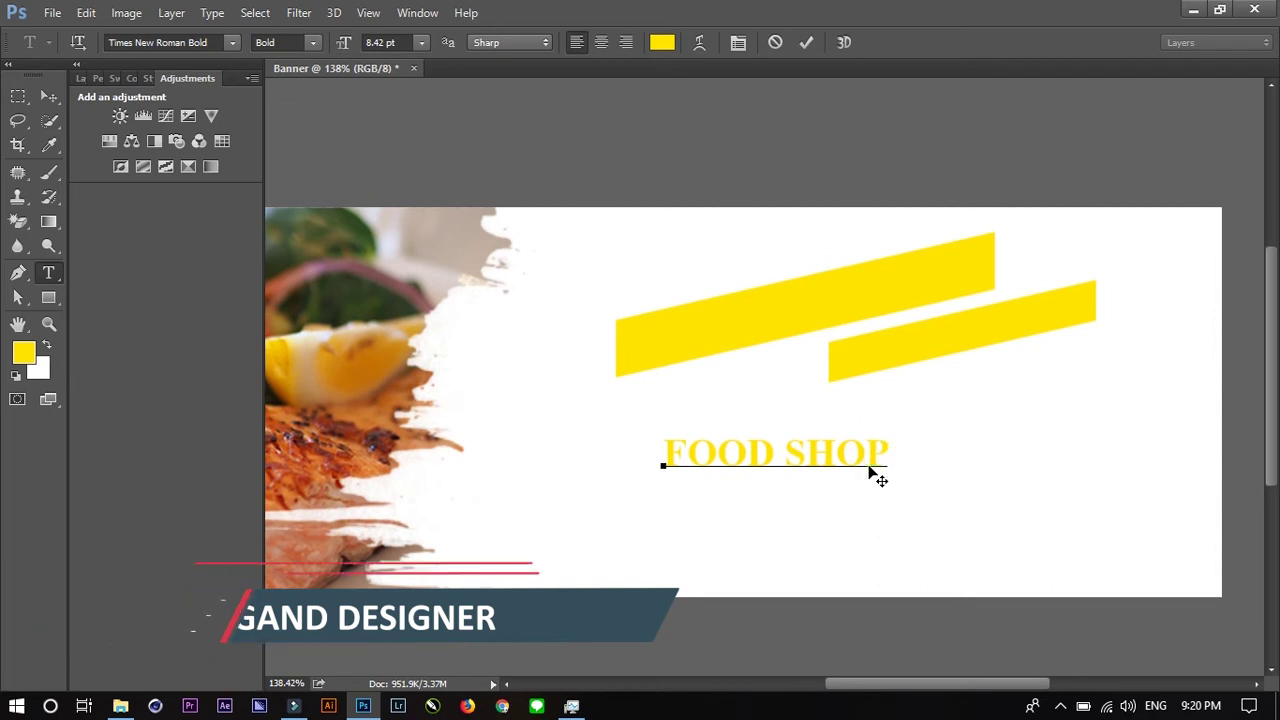
Step: Change all of the FOOD SHOP text to black (000000)
key(ctrl+a)
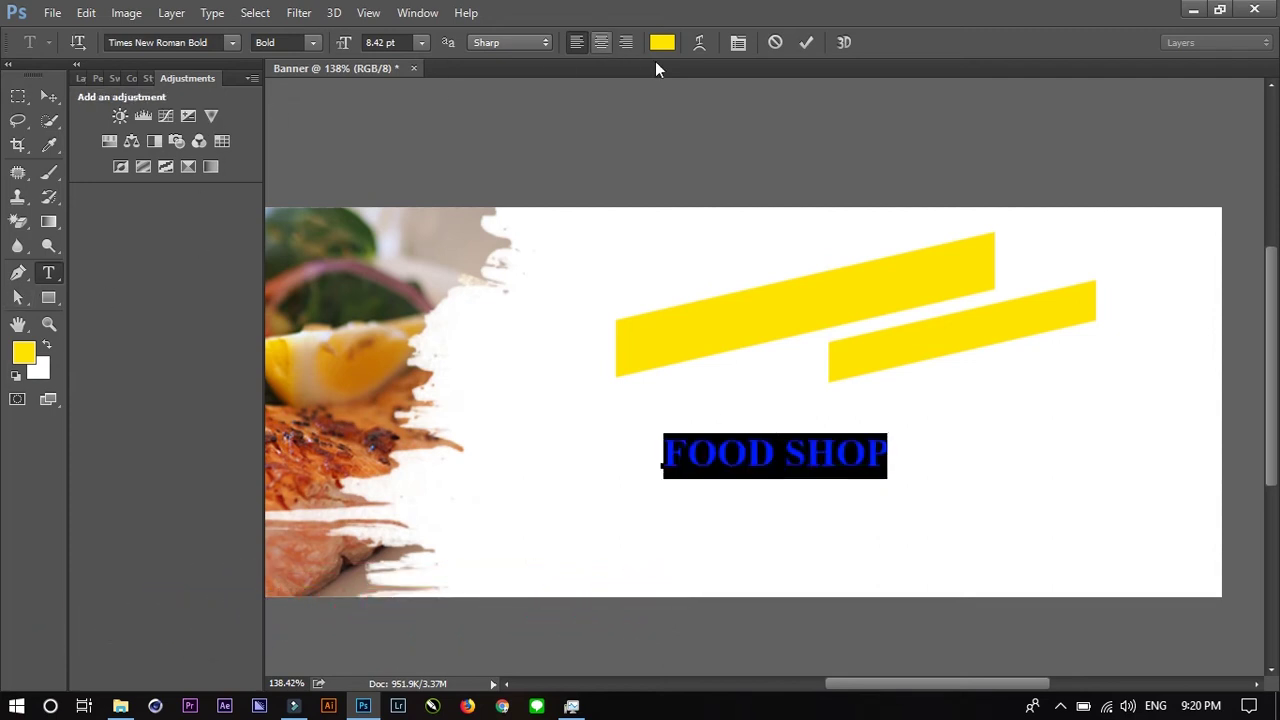
click(661, 42)
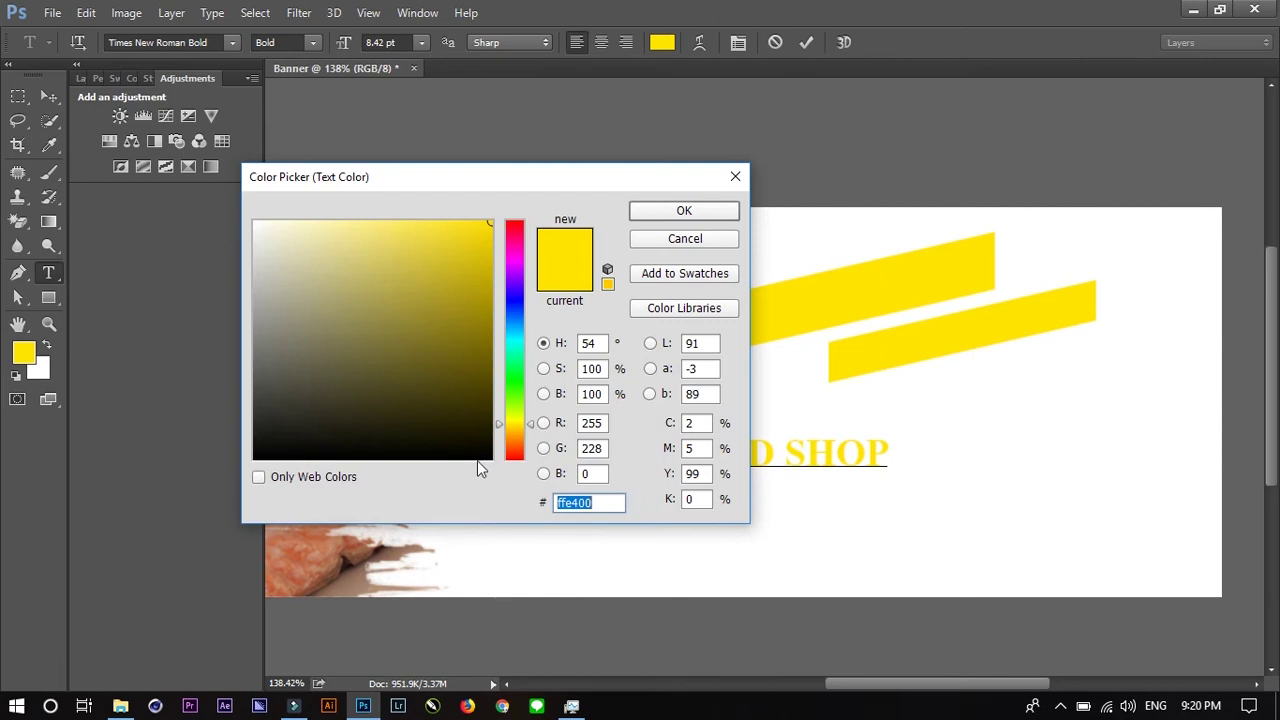
drag(477, 460, 522, 487)
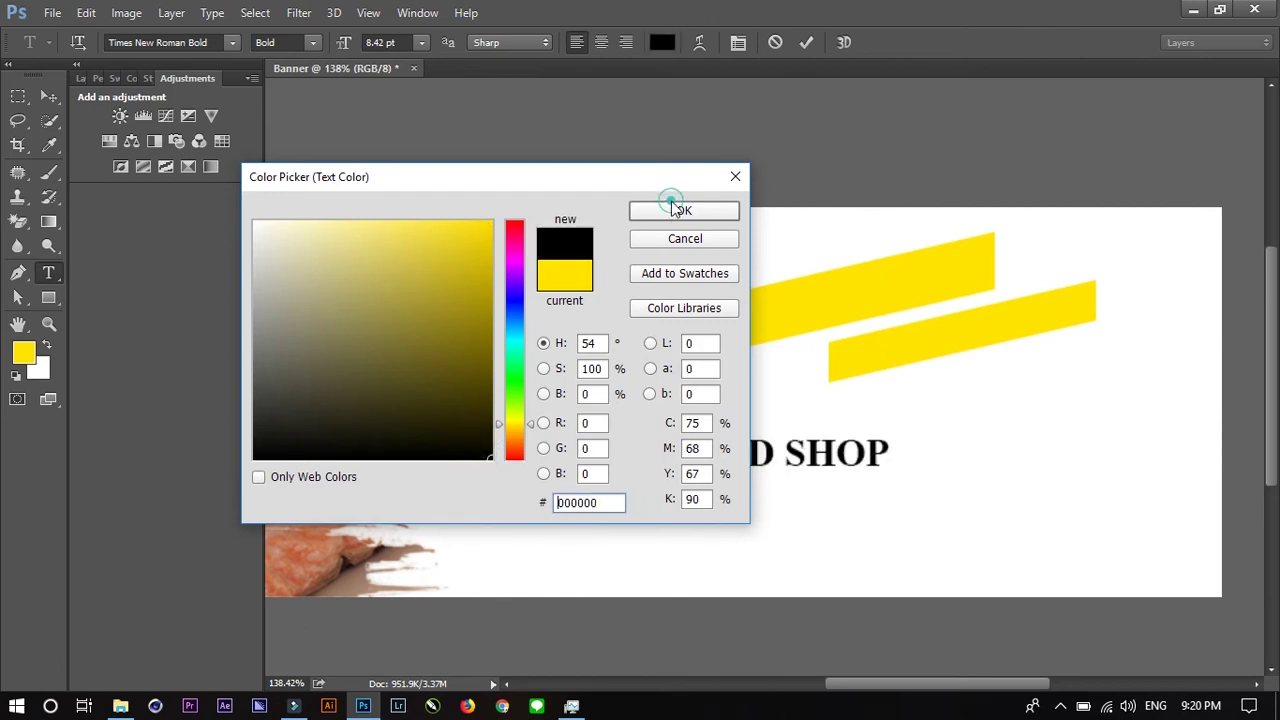
click(676, 208)
click(232, 42)
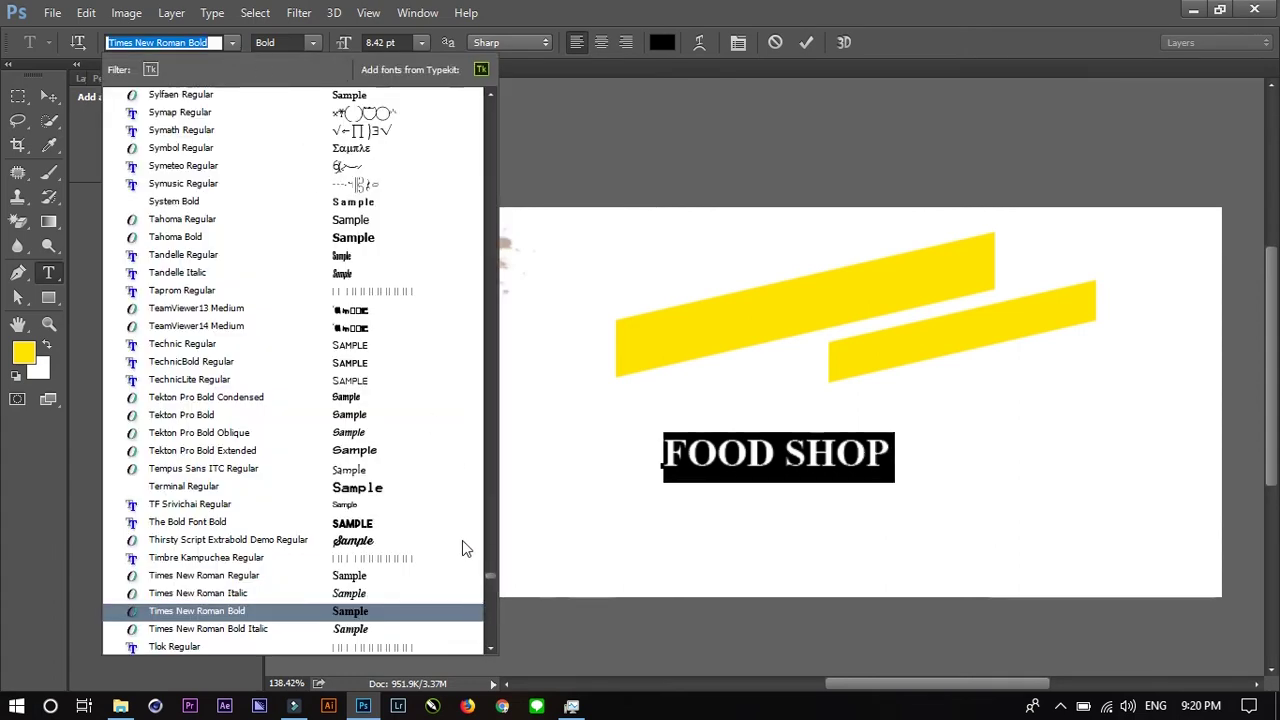
Step: Try The Bold Font Bold, then set the heading in Kh MPS Jrung Regular
click(361, 527)
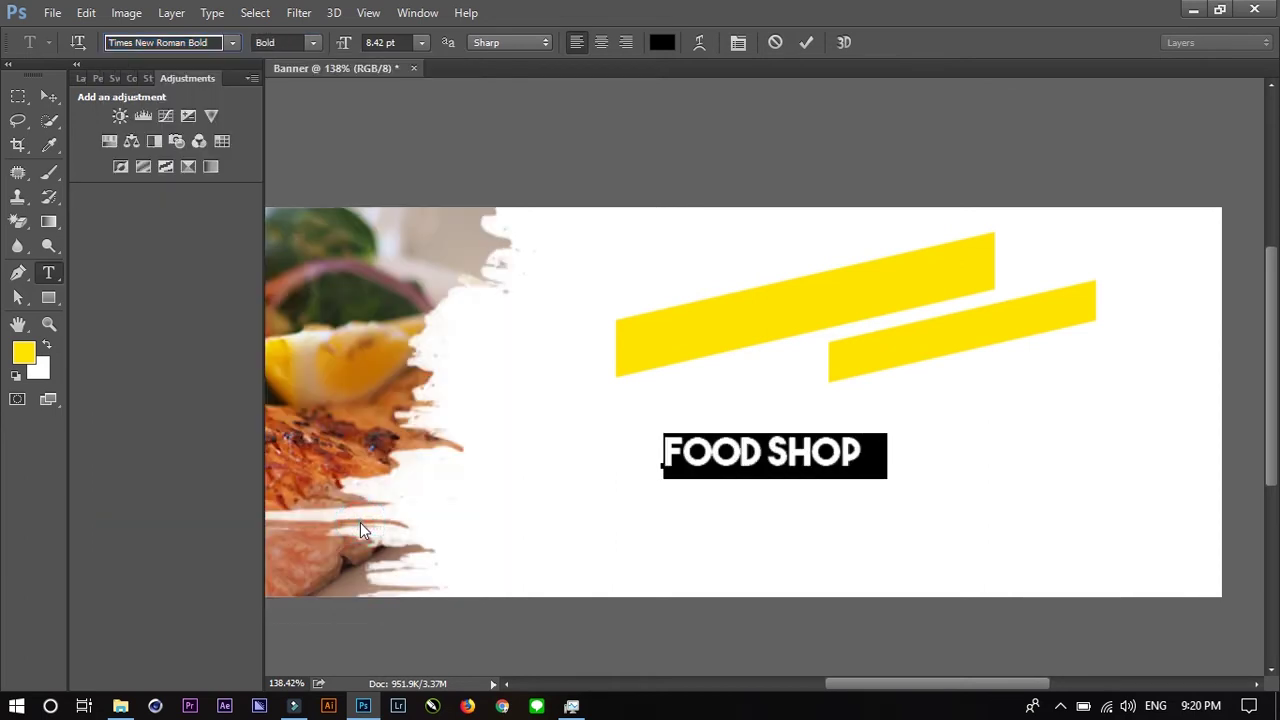
click(231, 43)
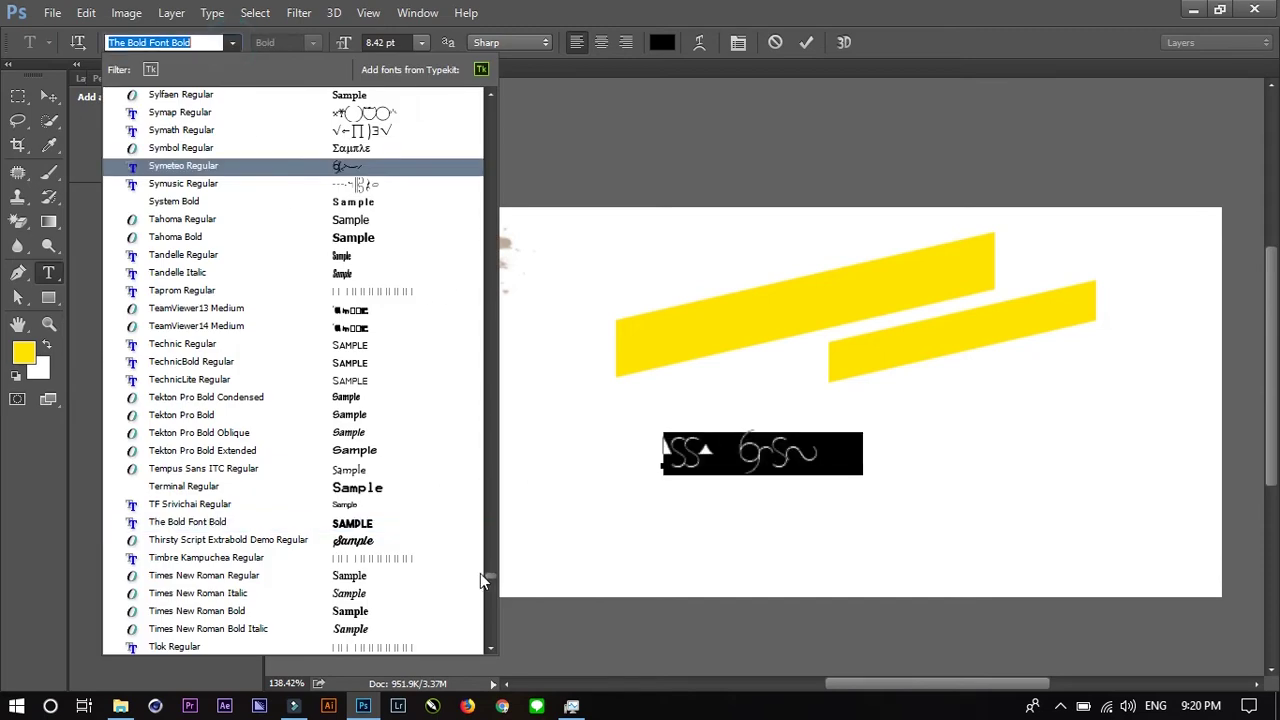
scroll(490, 573, up, 3)
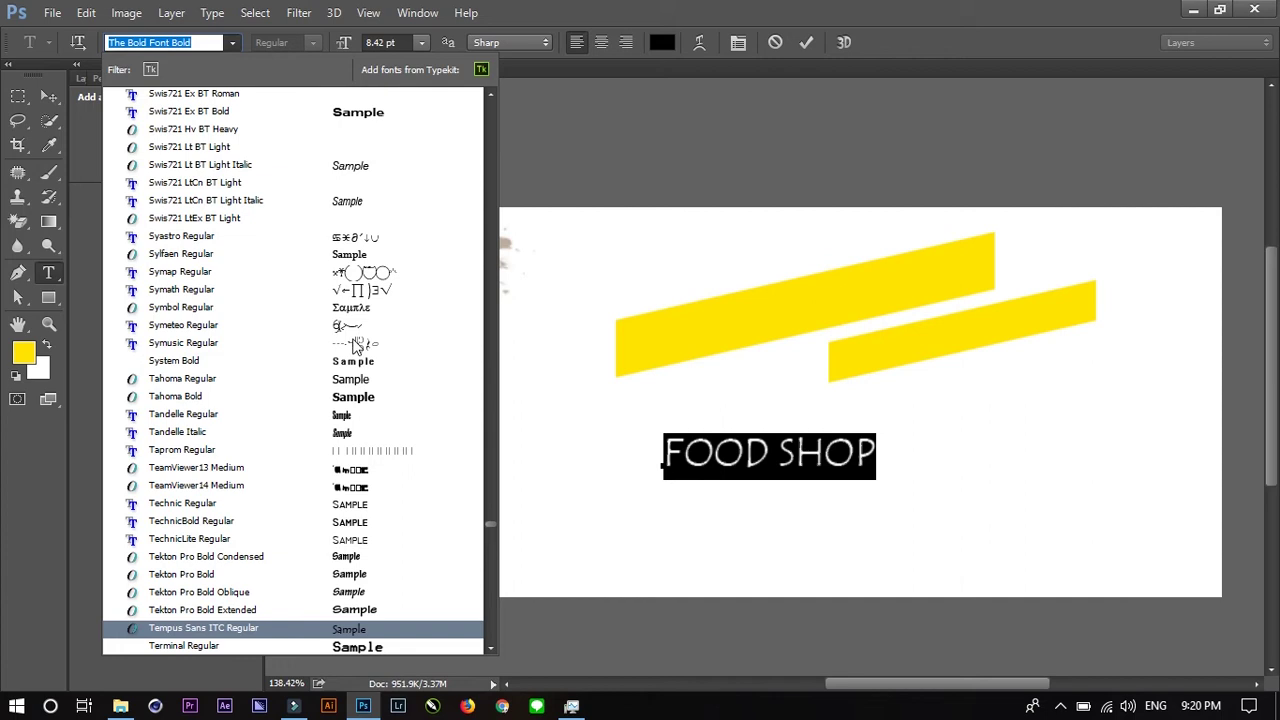
scroll(355, 345, up, 10)
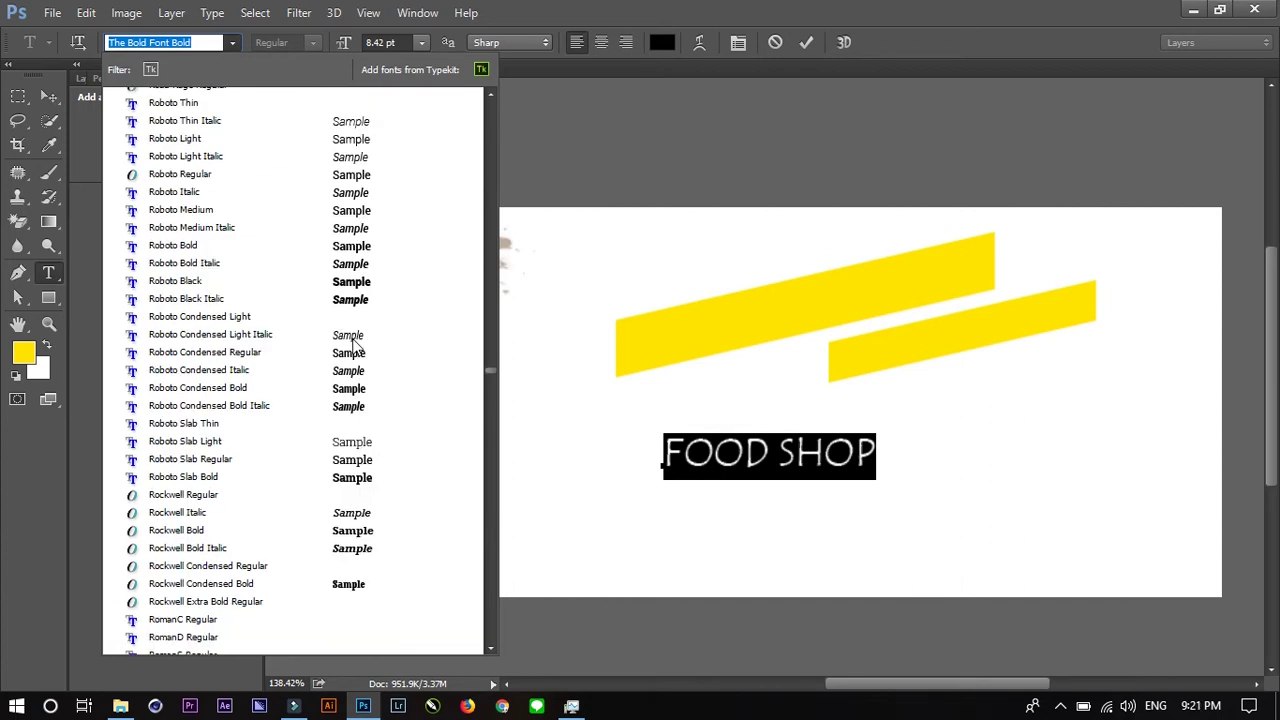
scroll(358, 346, up, 15)
scroll(375, 433, down, 2)
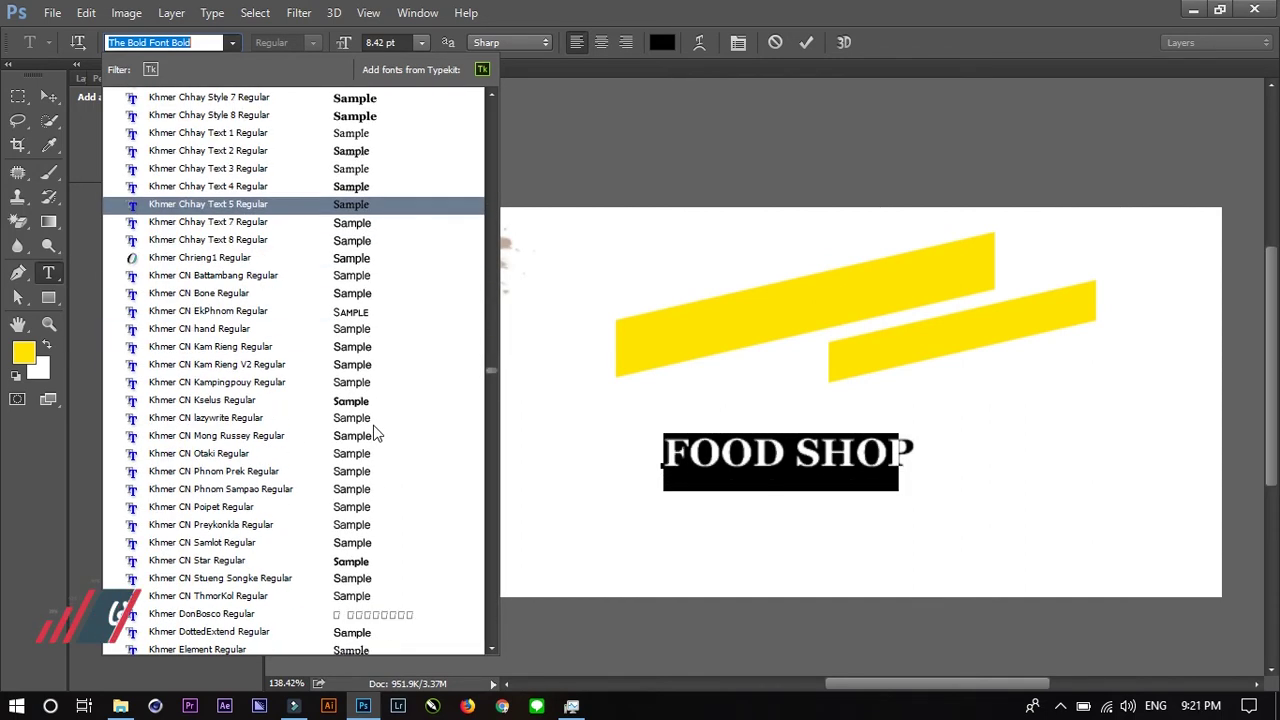
scroll(375, 433, down, 2)
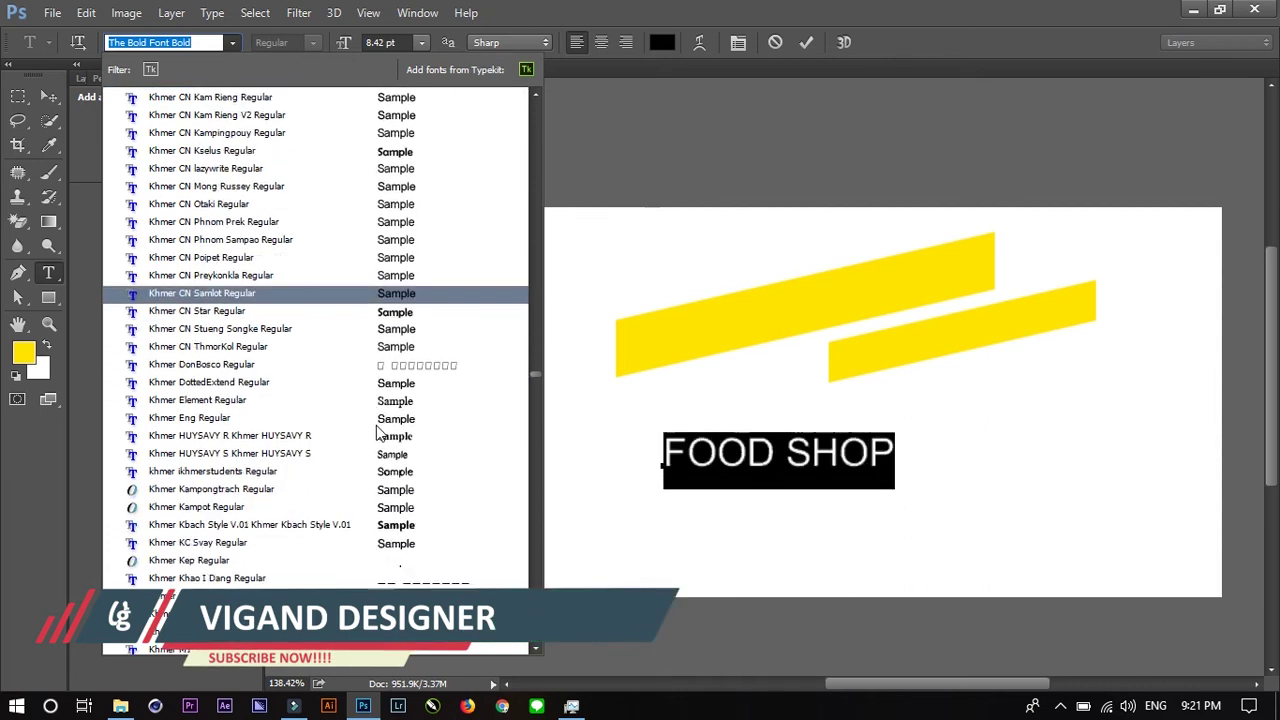
scroll(390, 428, down, 2)
scroll(400, 420, up, 2)
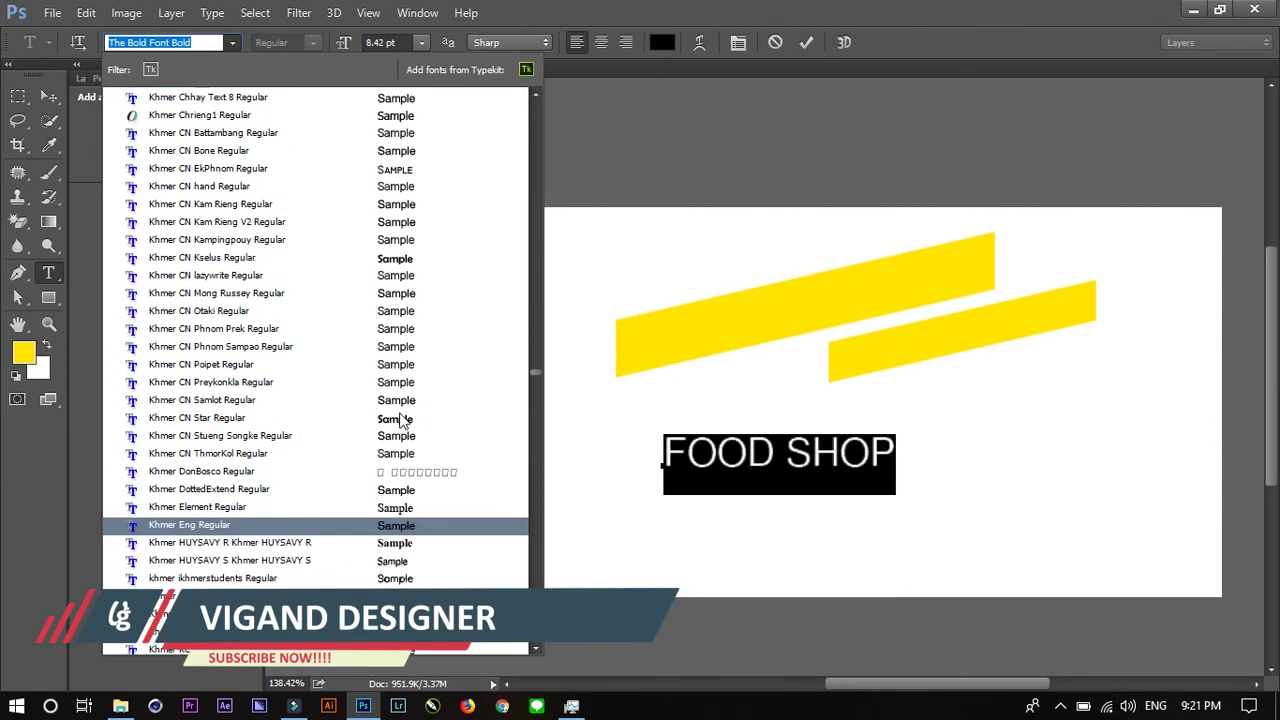
scroll(400, 420, up, 2)
scroll(400, 420, up, 1)
scroll(400, 420, up, 2)
scroll(400, 420, up, 1)
scroll(400, 420, up, 1)
scroll(400, 420, up, 2)
scroll(400, 420, up, 3)
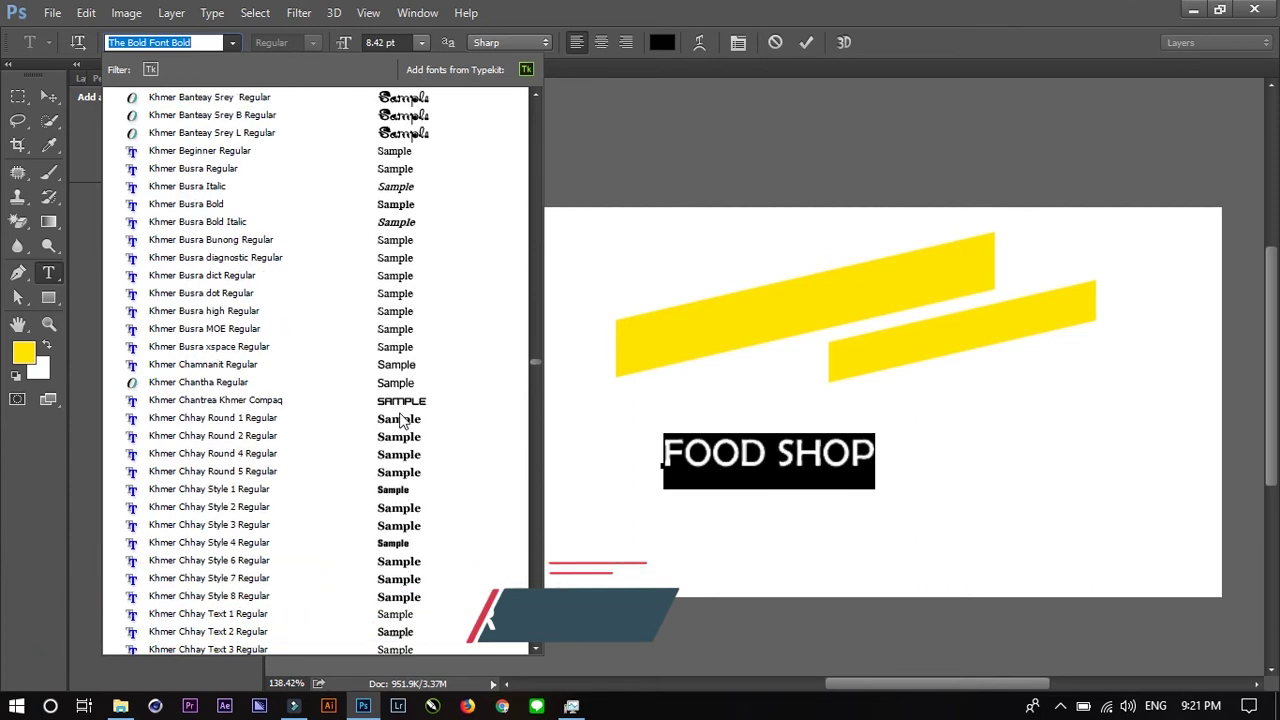
scroll(400, 420, up, 2)
scroll(400, 420, up, 2)
scroll(400, 420, up, 1)
scroll(400, 420, up, 2)
scroll(400, 420, up, 2)
scroll(400, 420, up, 2)
scroll(400, 420, up, 2)
scroll(400, 420, up, 1)
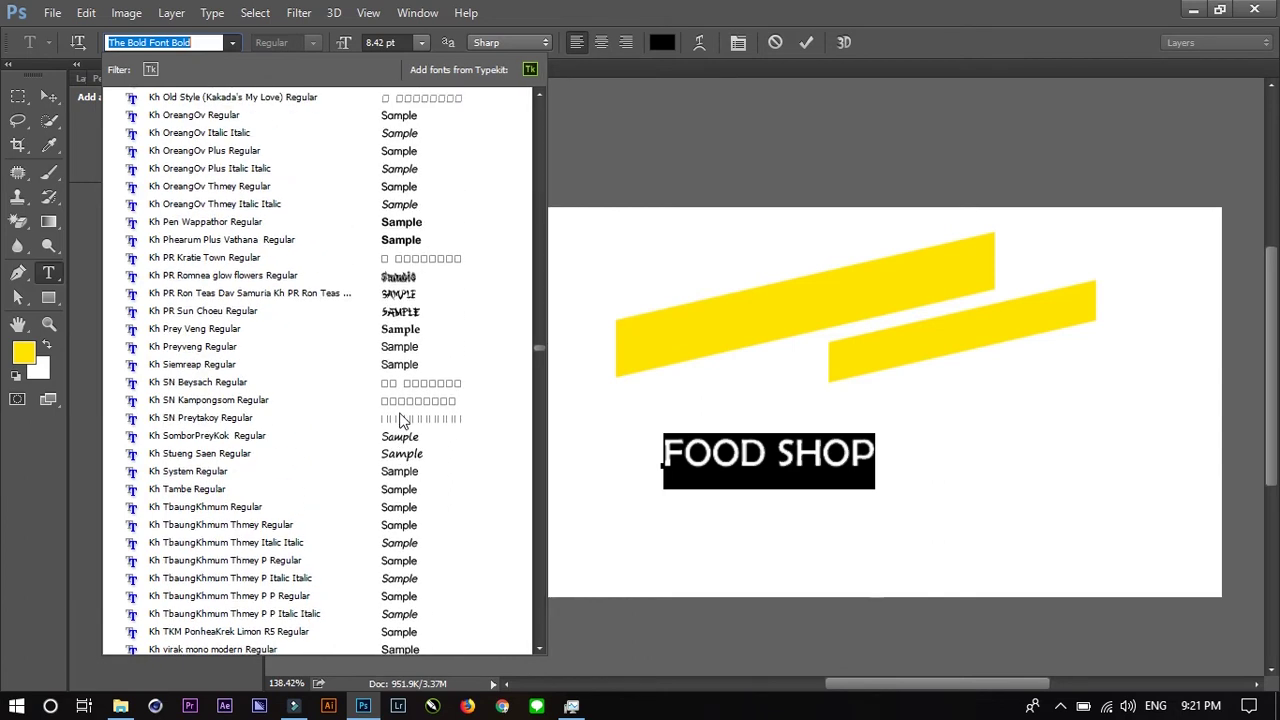
scroll(400, 420, up, 1)
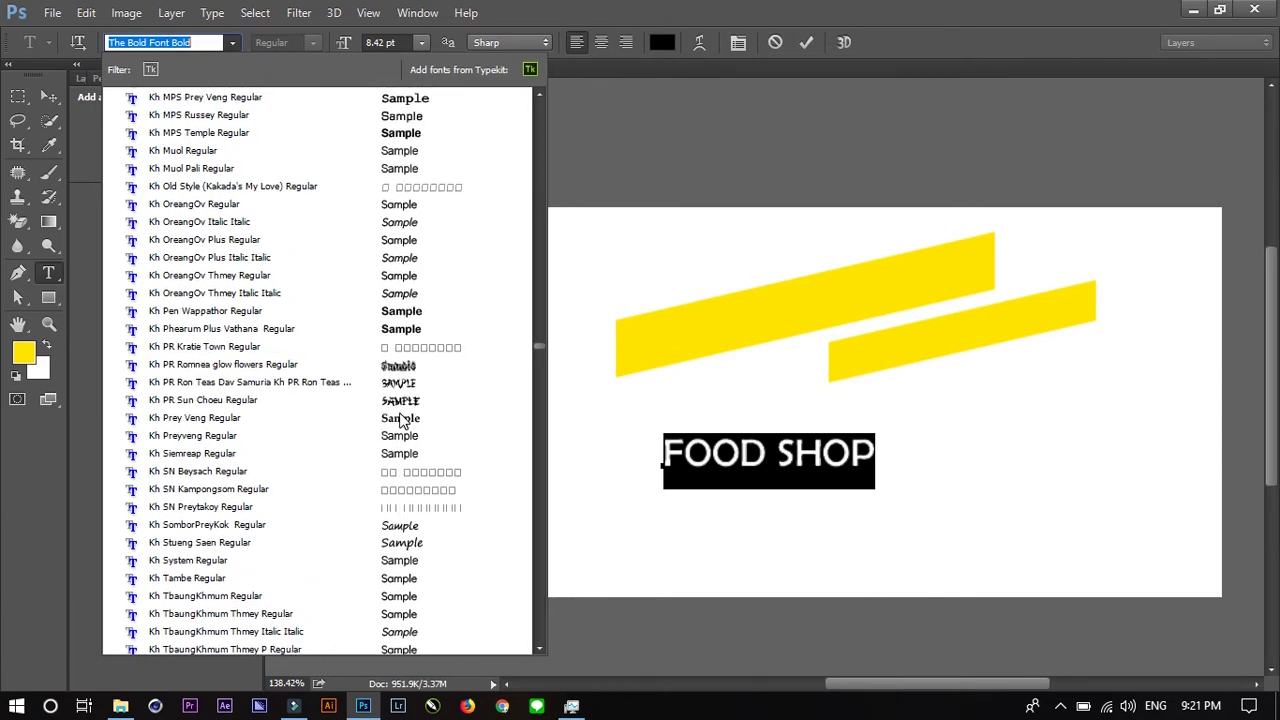
scroll(400, 420, up, 1)
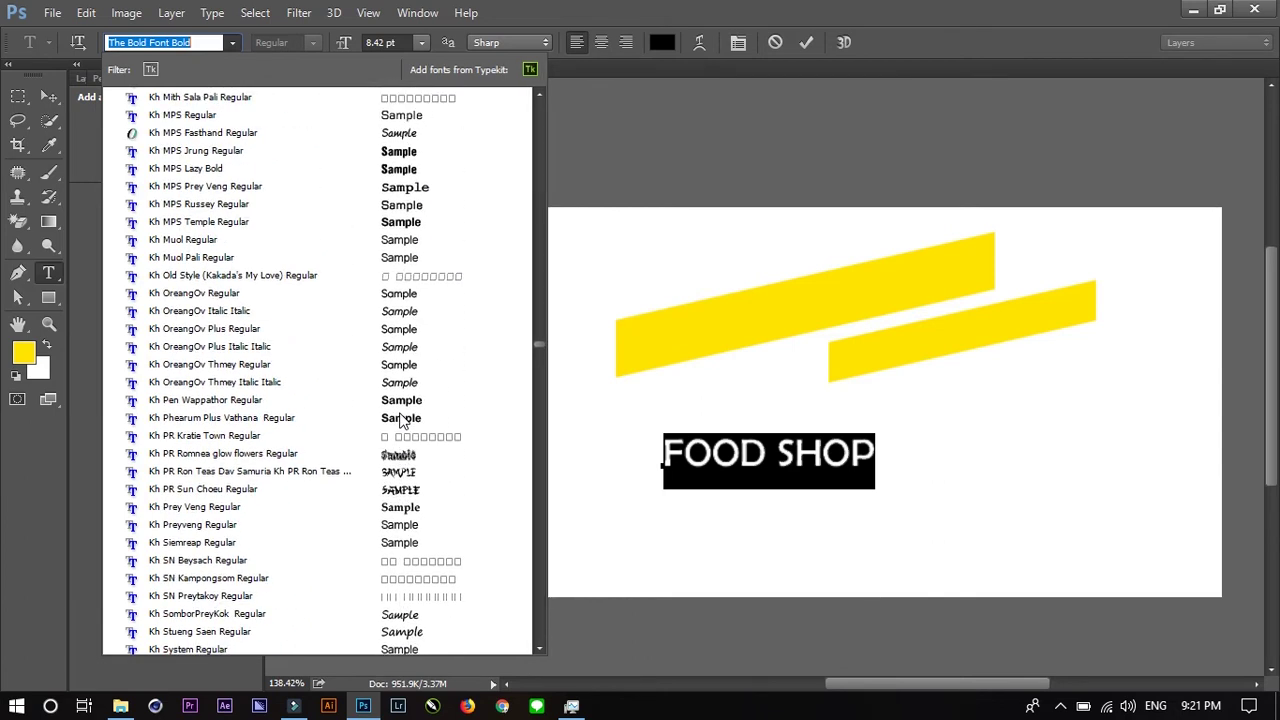
click(405, 158)
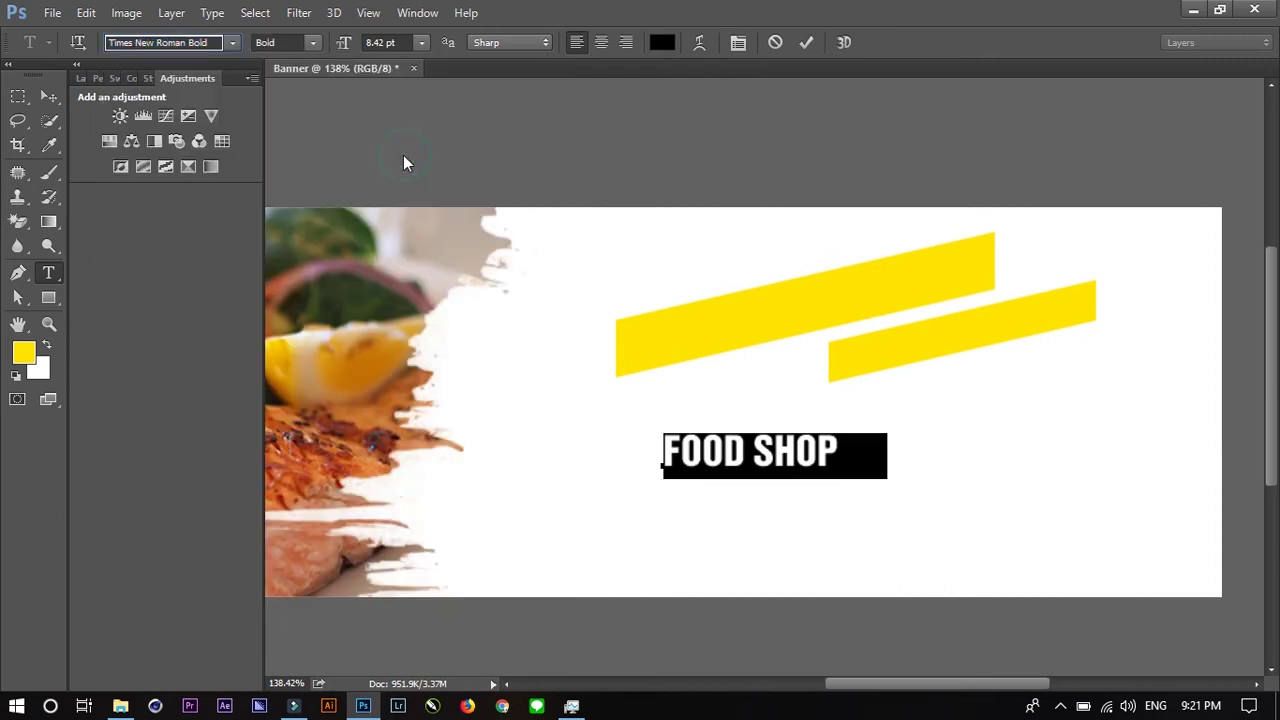
Step: Move the FOOD SHOP text up onto the upper yellow bar
click(47, 97)
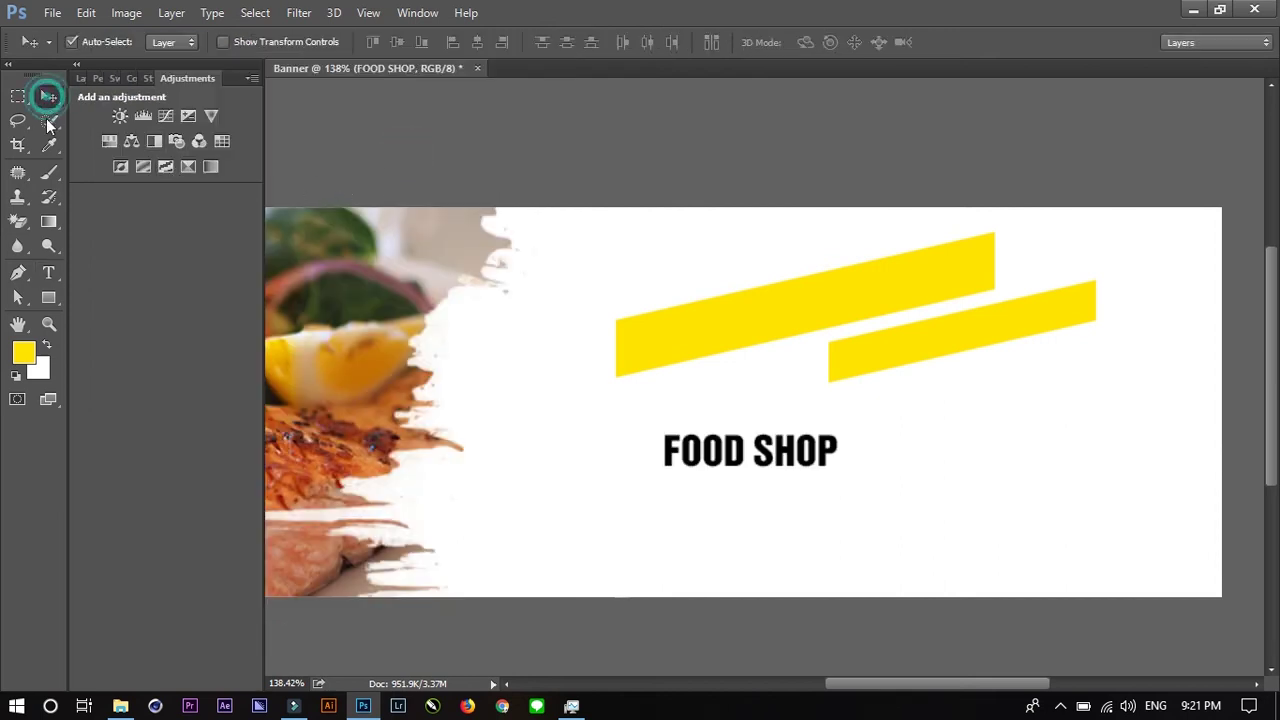
drag(787, 450, 780, 343)
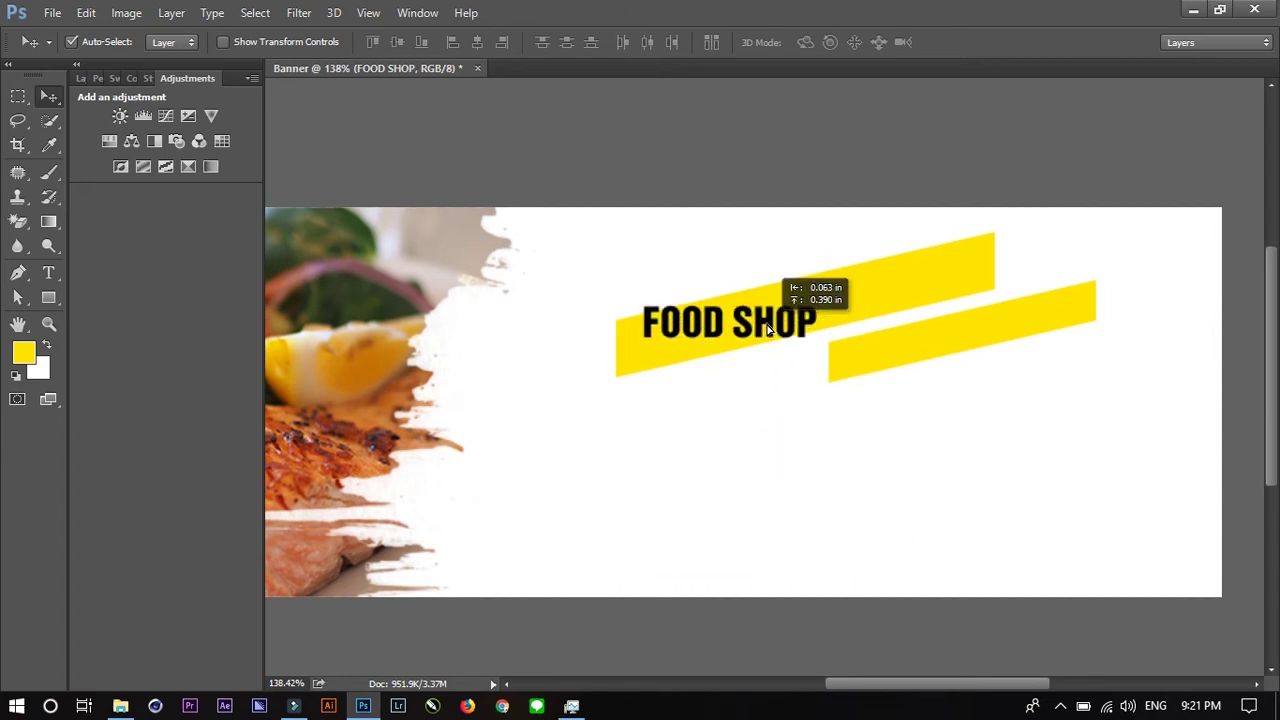
scroll(771, 333, up, 3)
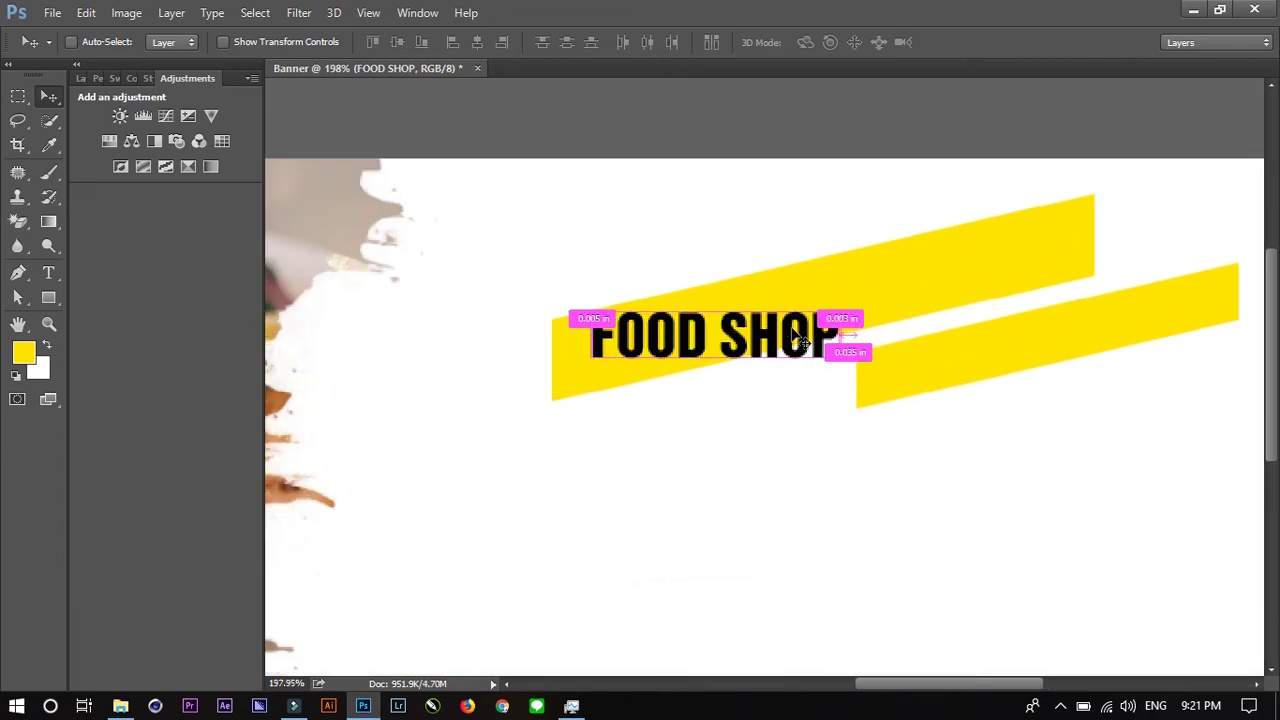
Step: Rotate FOOD SHOP about -12°, scale it to ~133%, and nudge it into place
key(ctrl+t)
drag(855, 343, 862, 311)
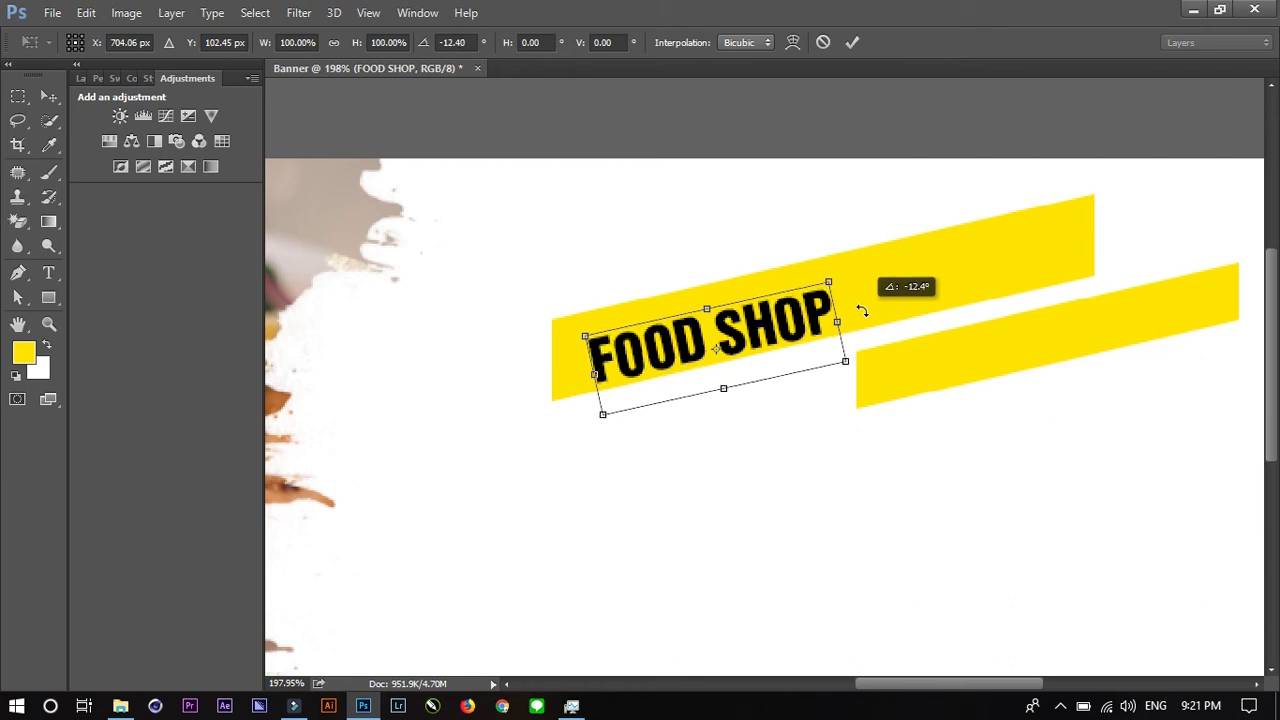
drag(845, 361, 933, 368)
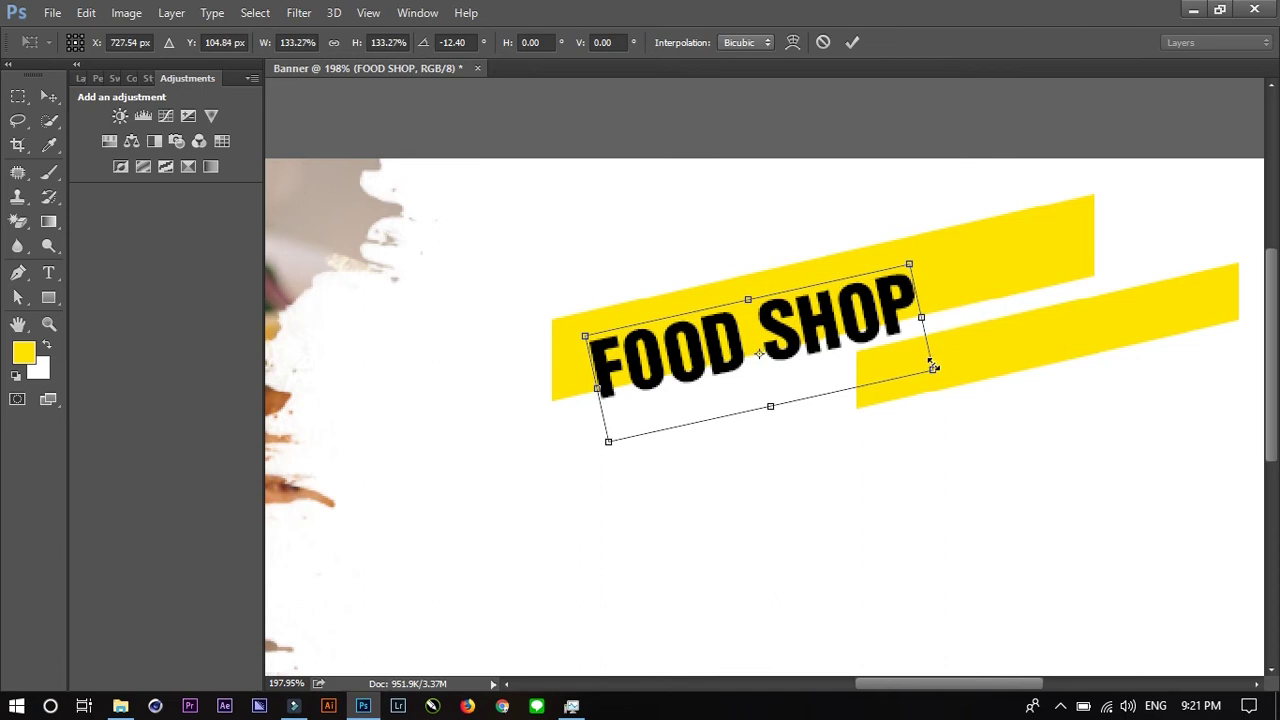
drag(835, 329, 840, 309)
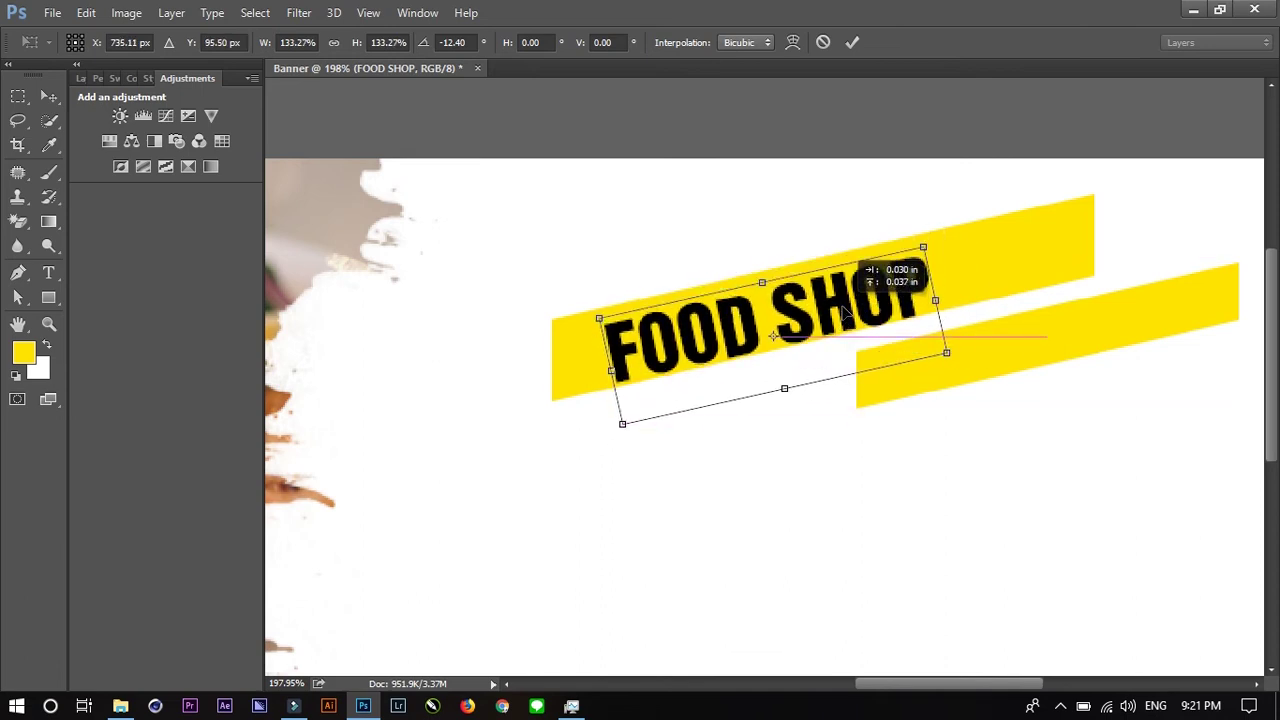
drag(838, 309, 838, 308)
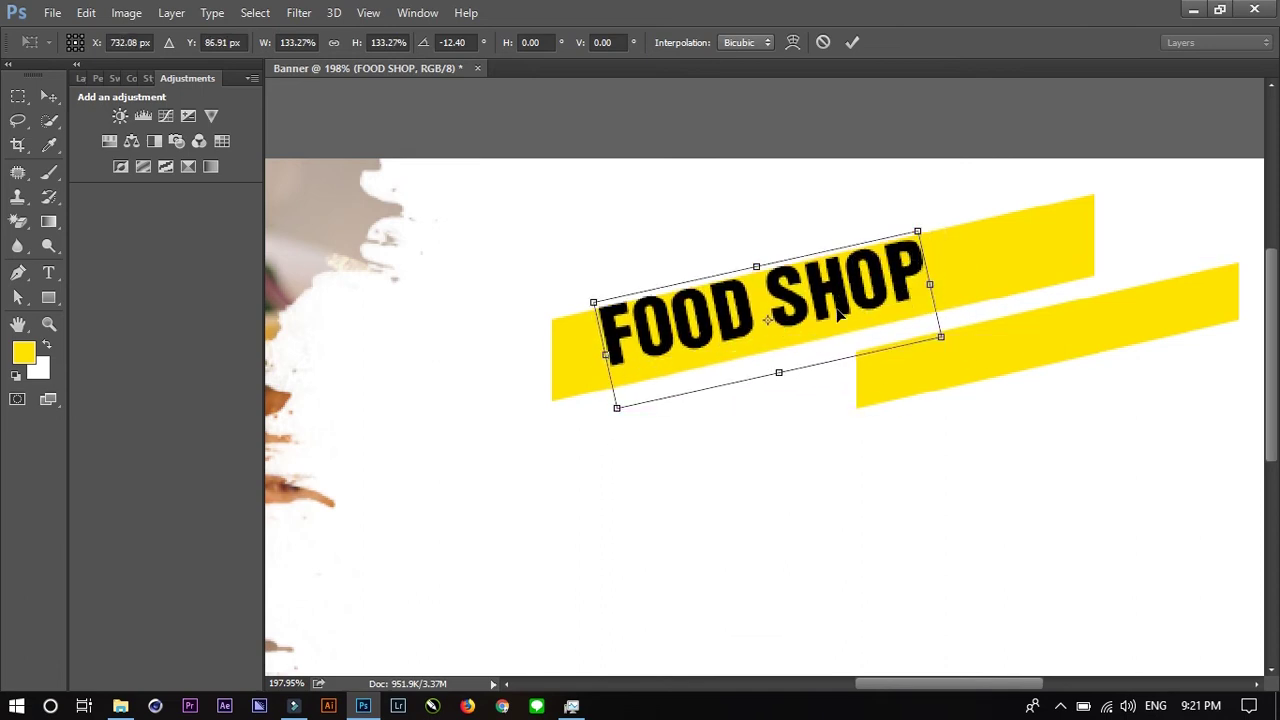
key(Return)
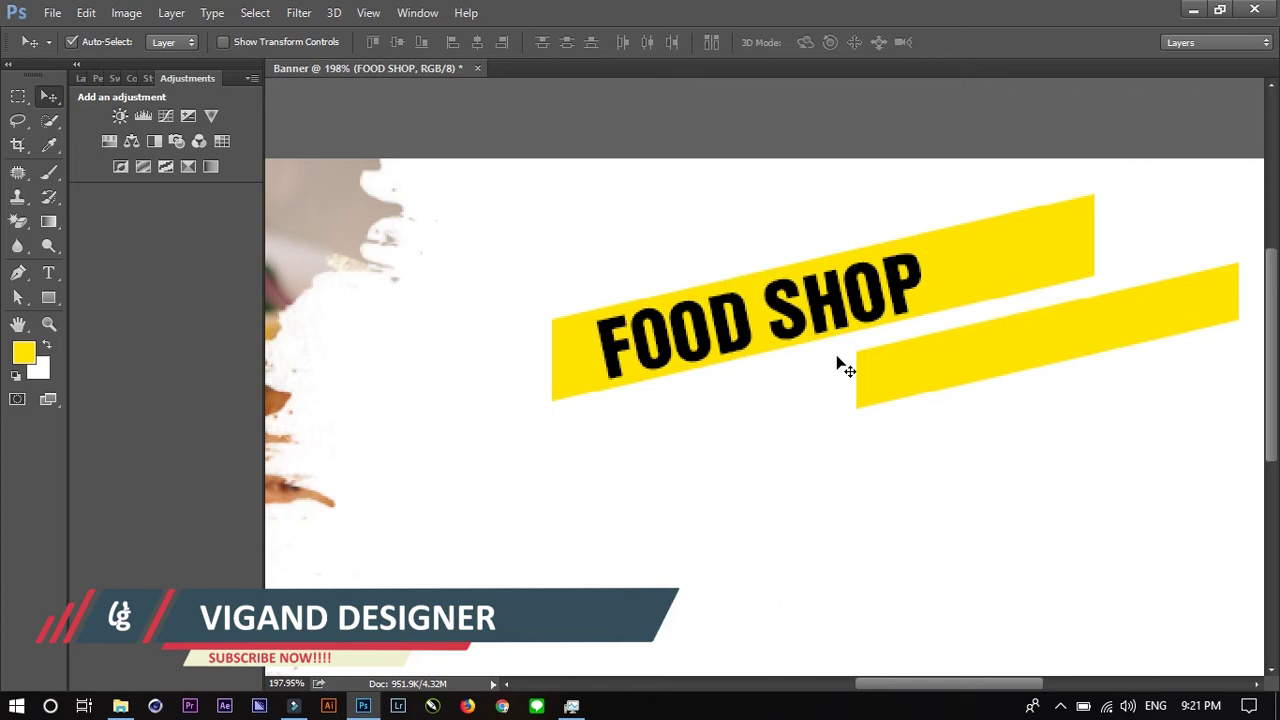
key(shift+Left)
key(Left)
key(Left)
key(Left)
key(Down)
key(Down)
key(Down)
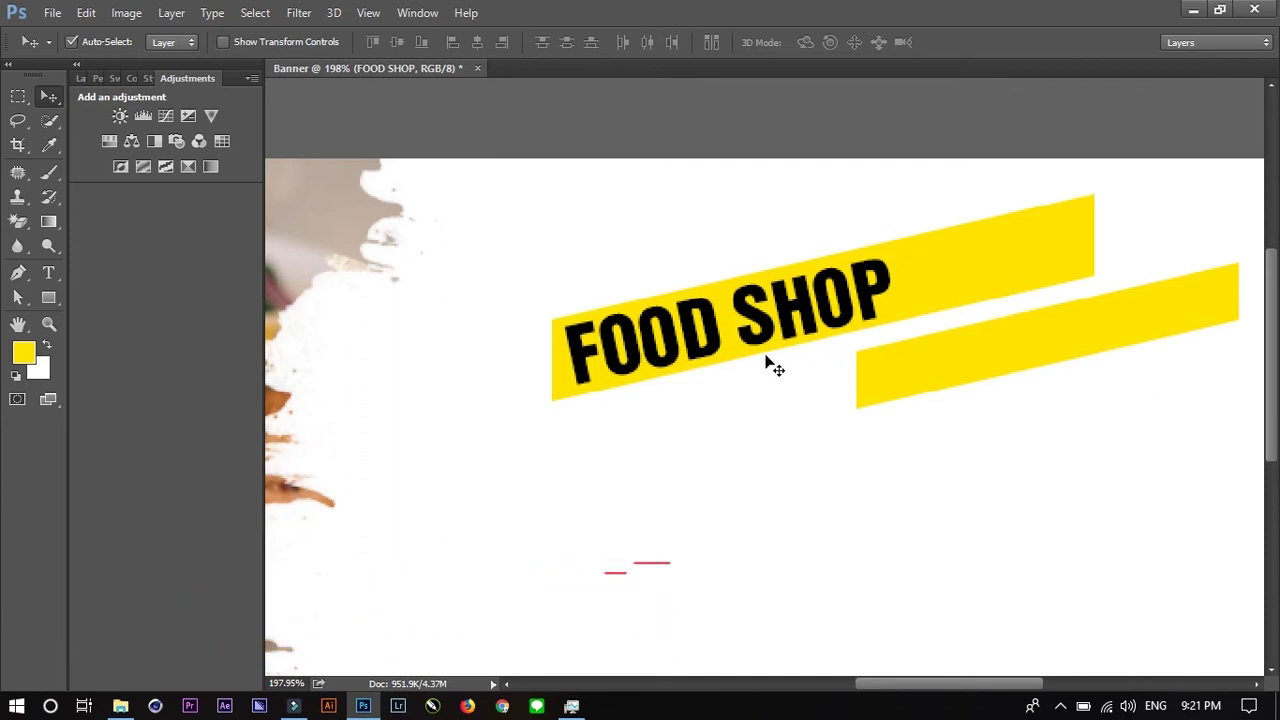
Step: Extend the heading to FOOD SHOP OPENING and reduce its font size
key(t)
click(902, 320)
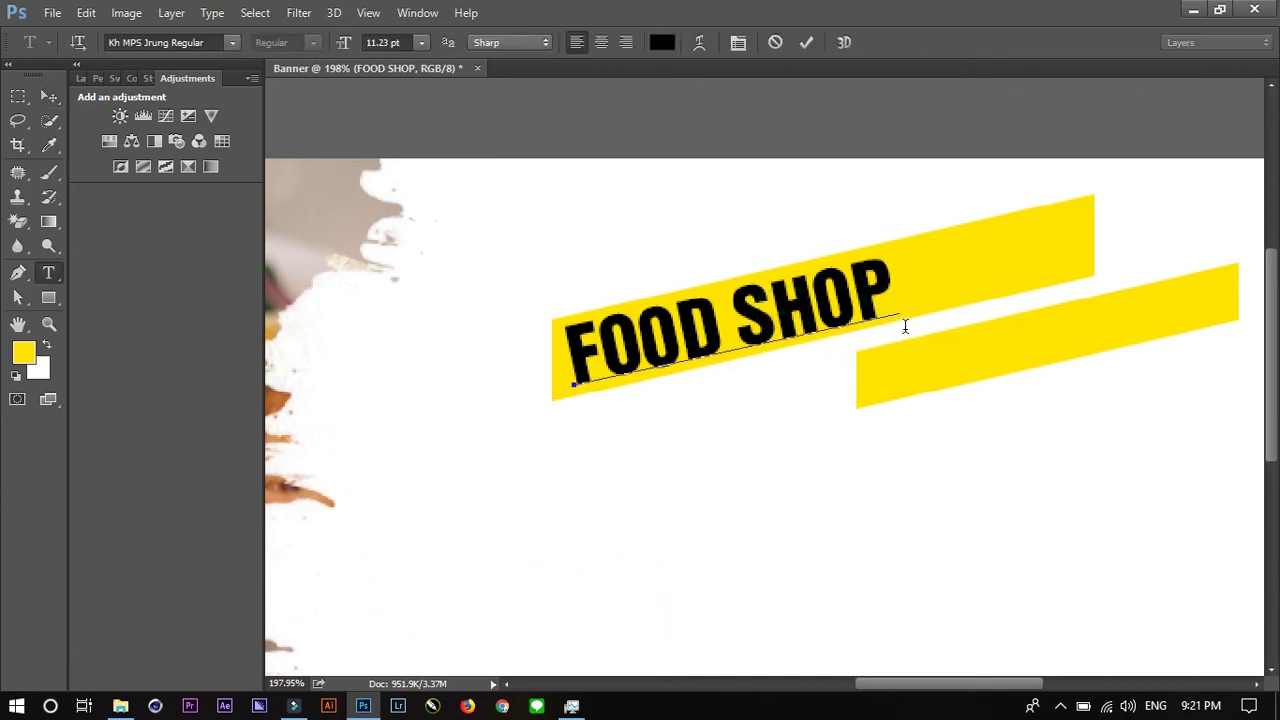
text(OPE)
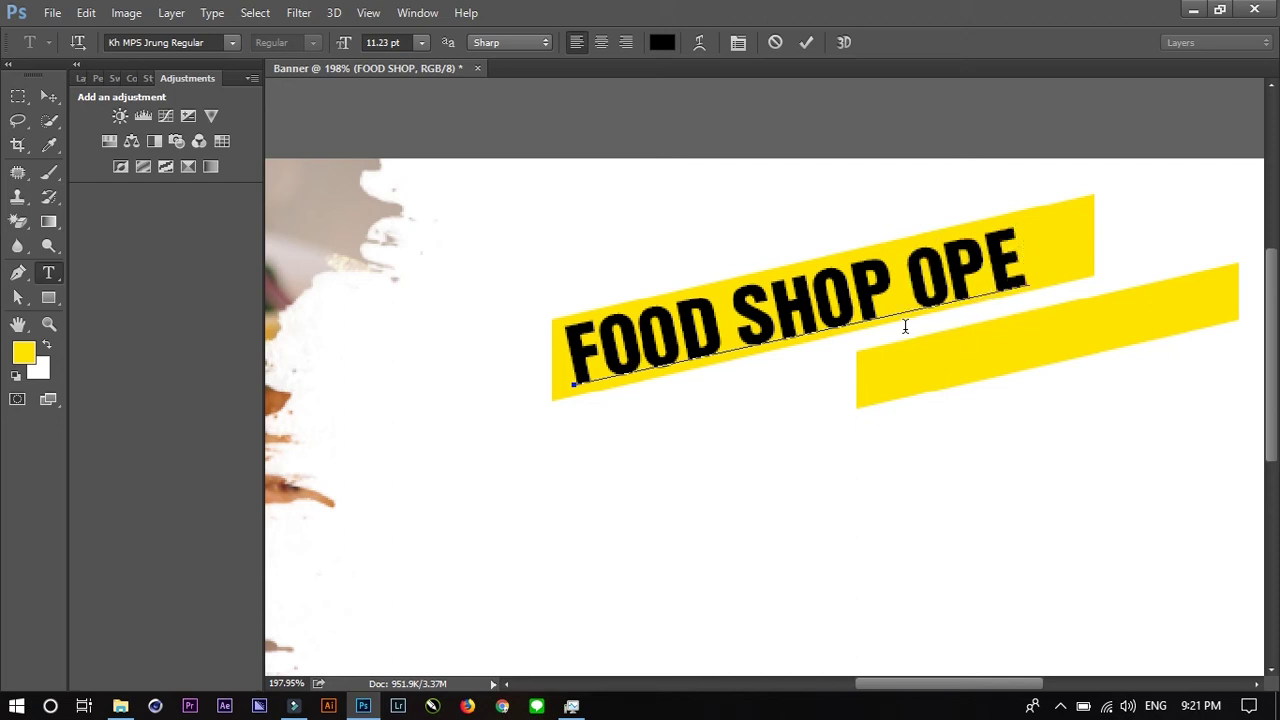
text(NING)
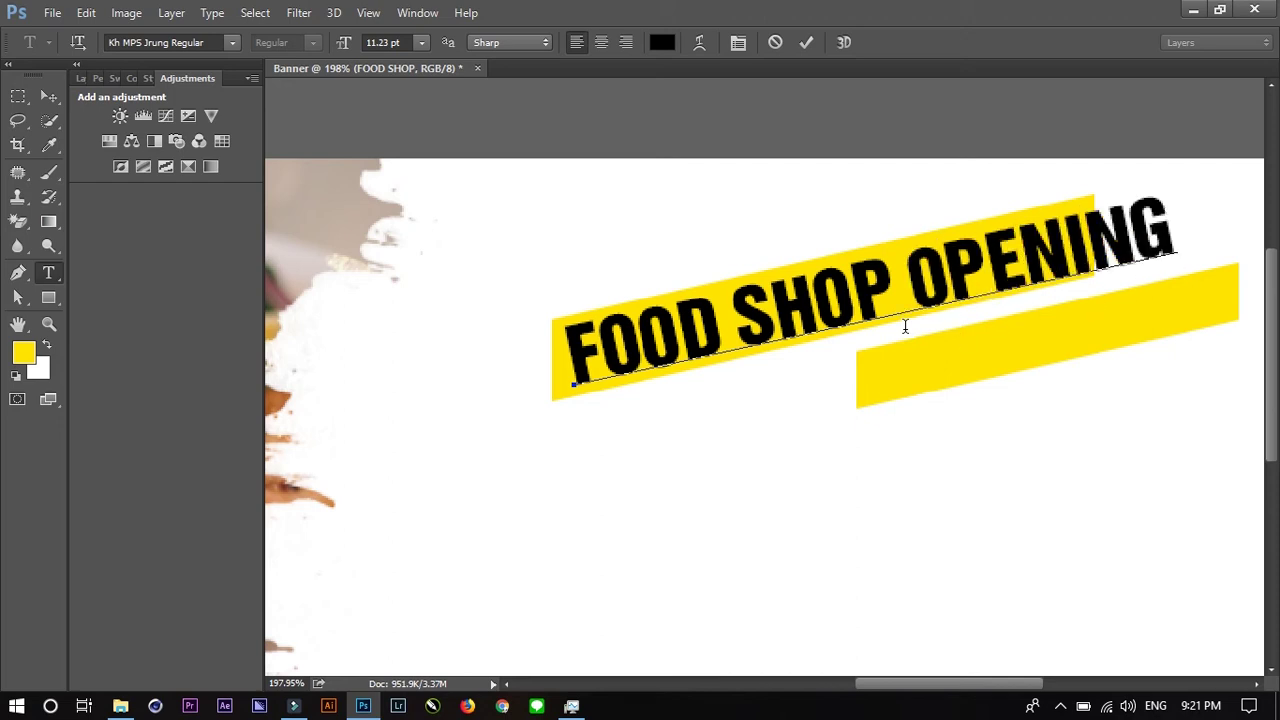
key(ctrl+a)
click(383, 43)
scroll(380, 42, down, 2)
scroll(377, 40, down, 2)
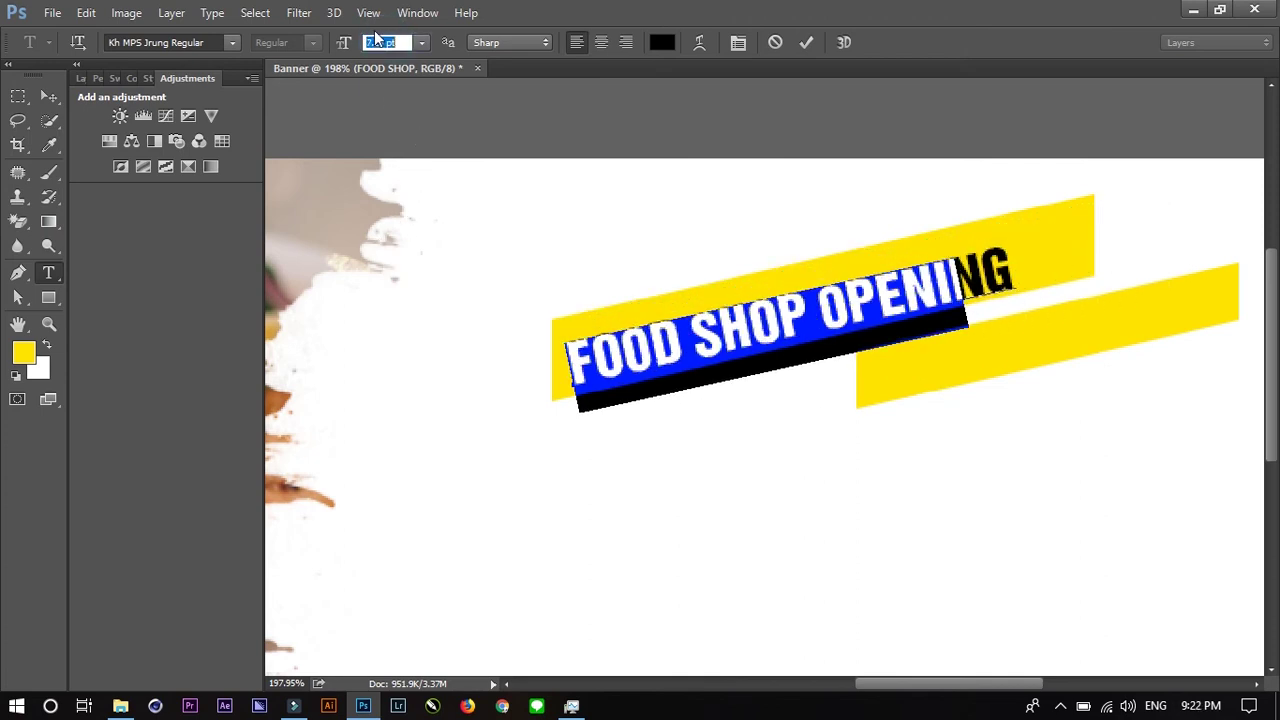
click(44, 92)
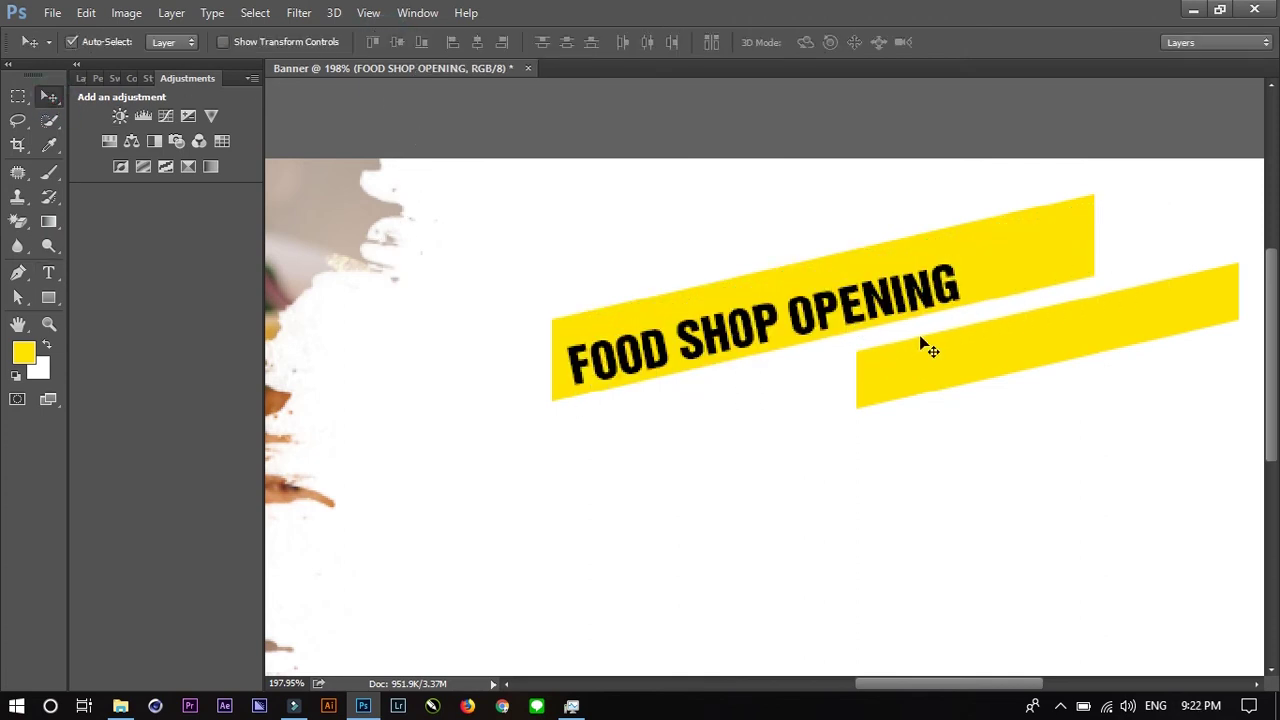
Step: Move the heading up-right, rotate it slightly and scale it to about 127%
drag(893, 302, 943, 278)
key(ctrl+t)
drag(1056, 294, 1062, 288)
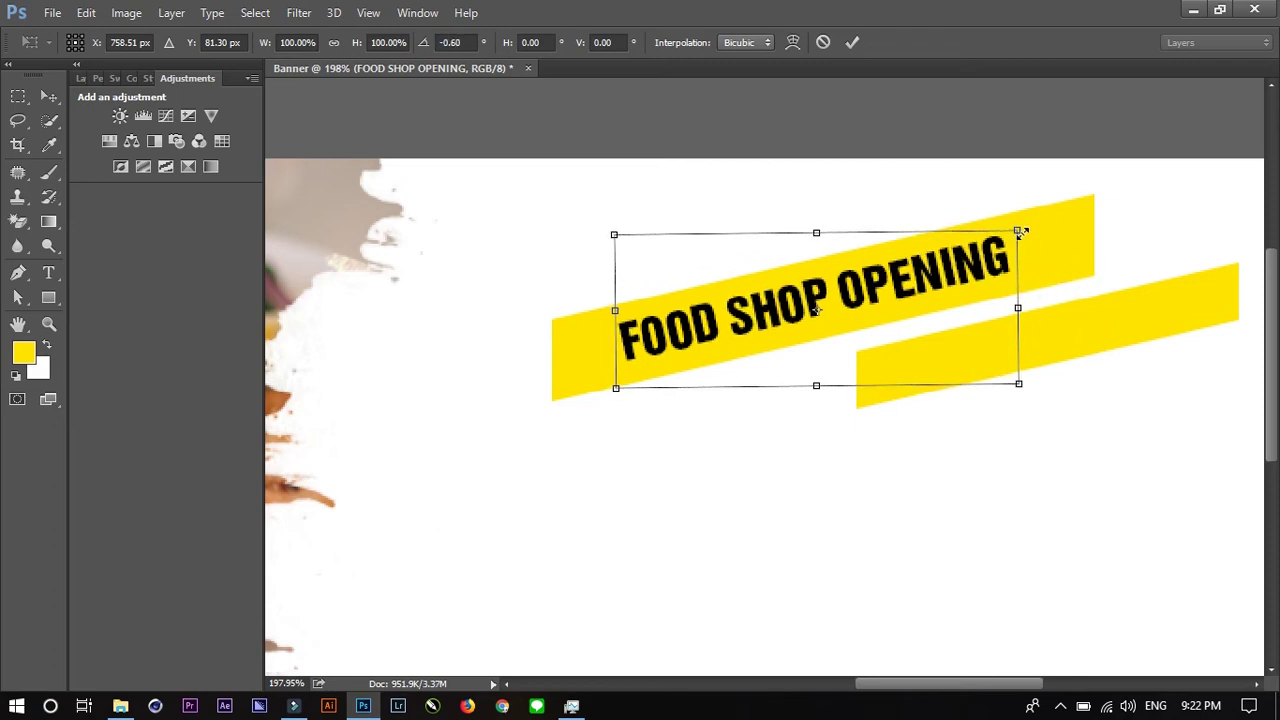
drag(1020, 232, 1071, 209)
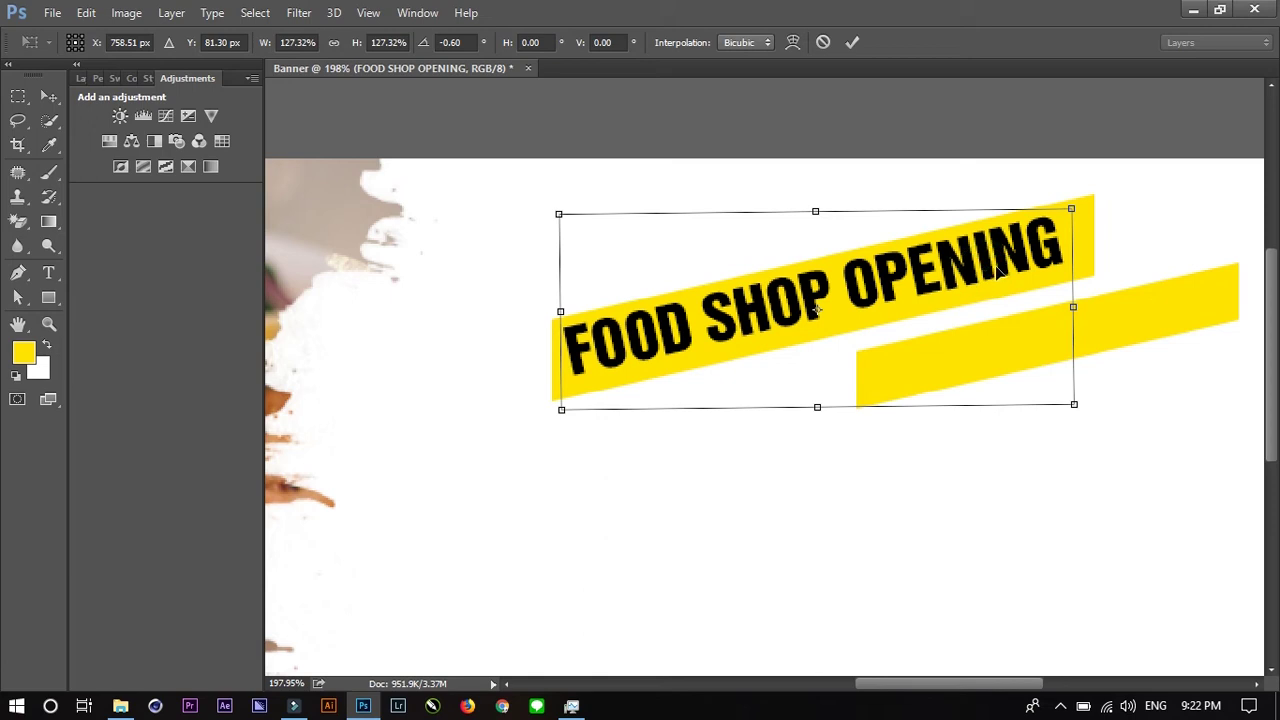
key(Return)
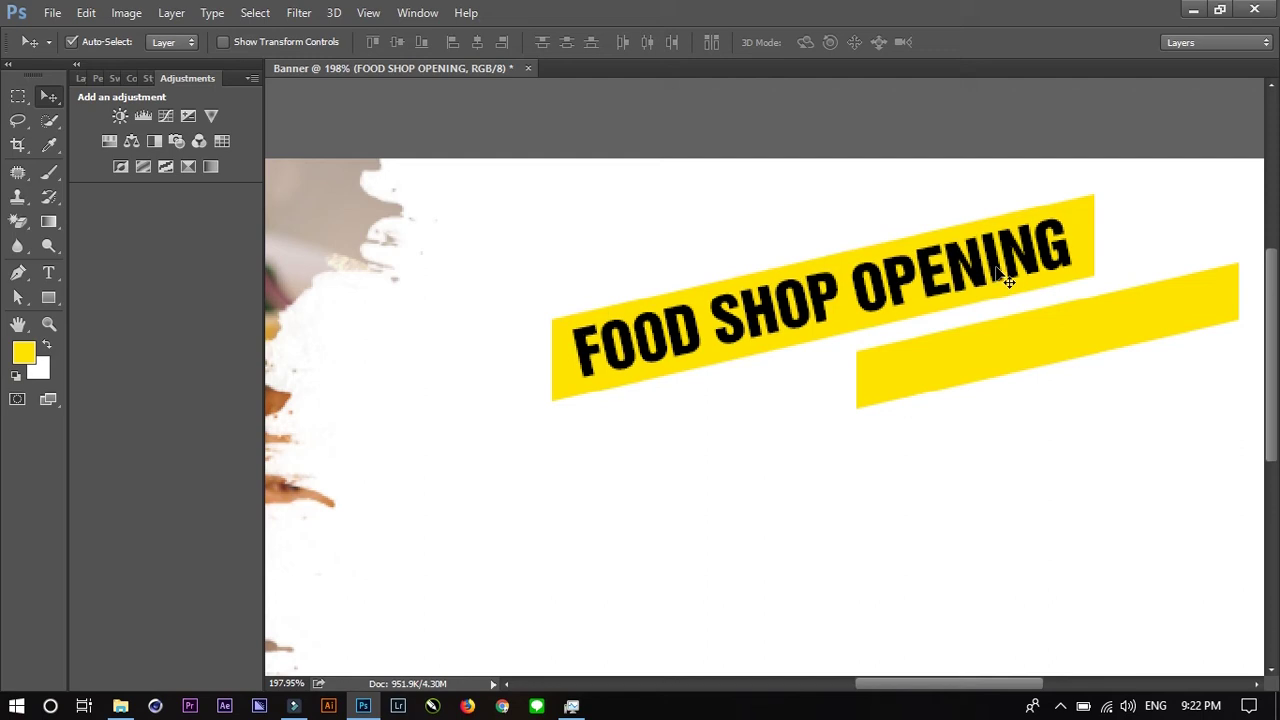
Step: Fit the banner in view and place a copy of the heading below the bars
click(902, 512)
key(ctrl+0)
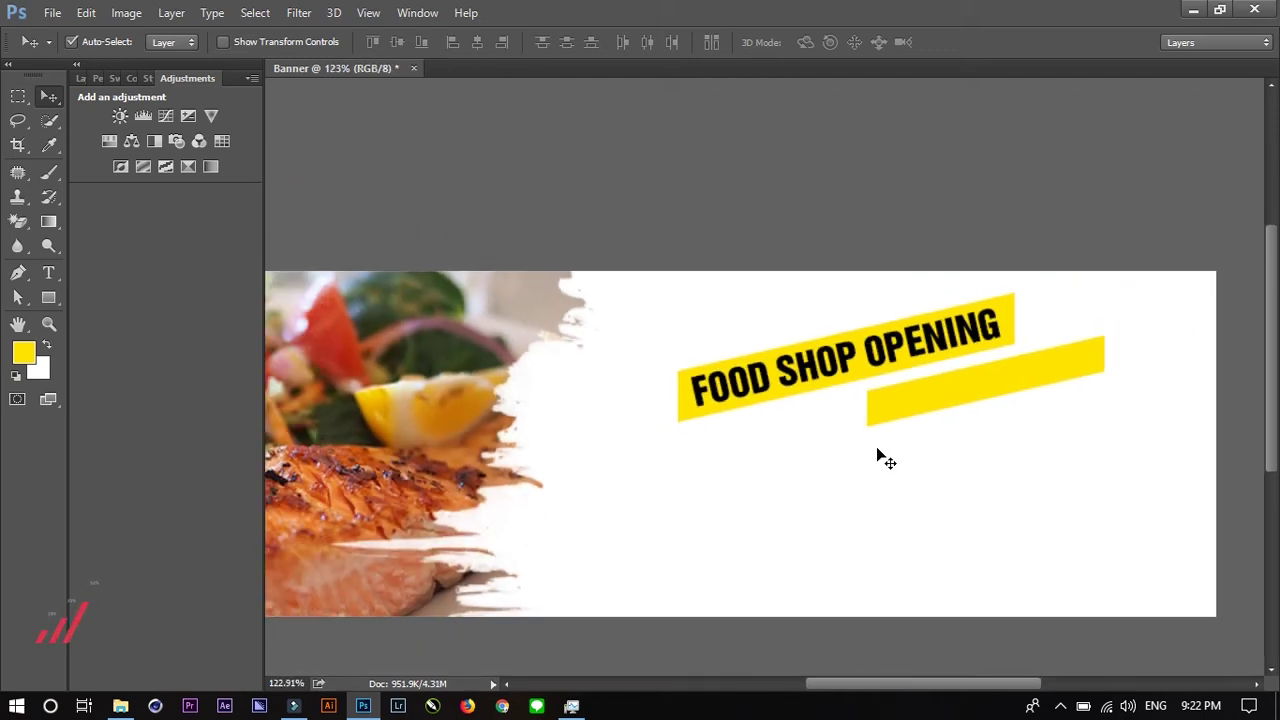
click(980, 548)
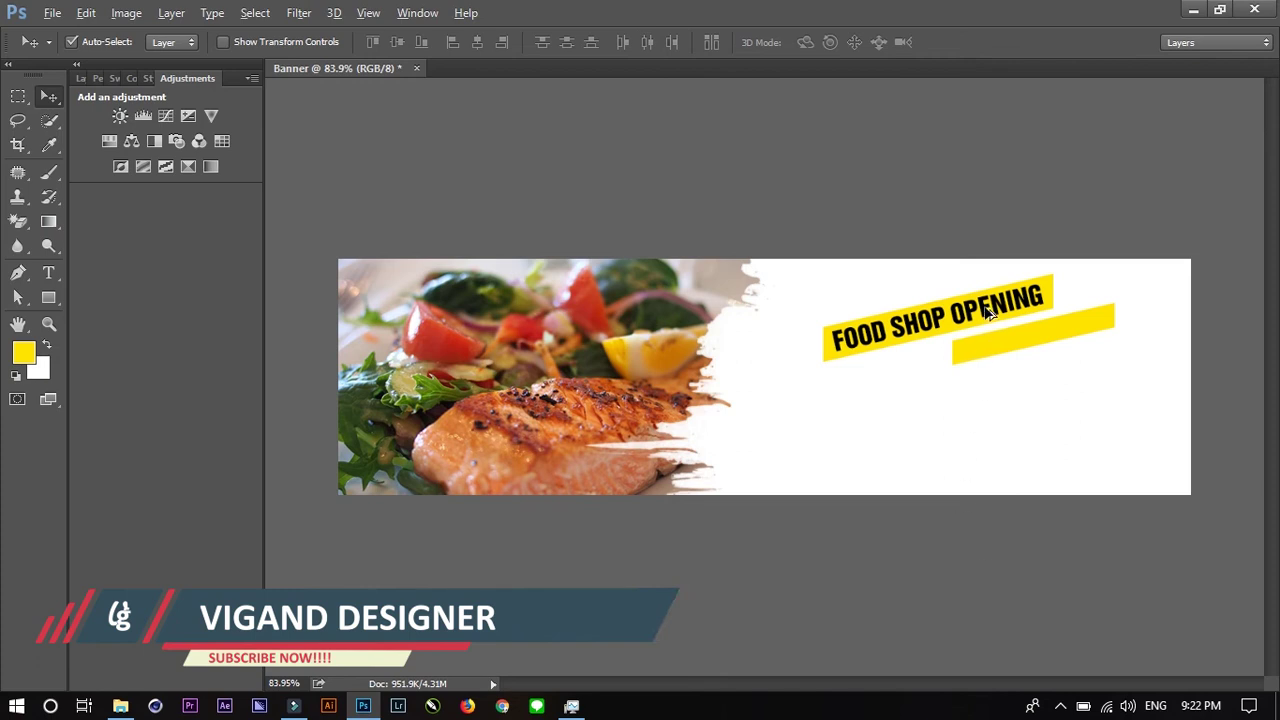
drag(990, 310, 1107, 371)
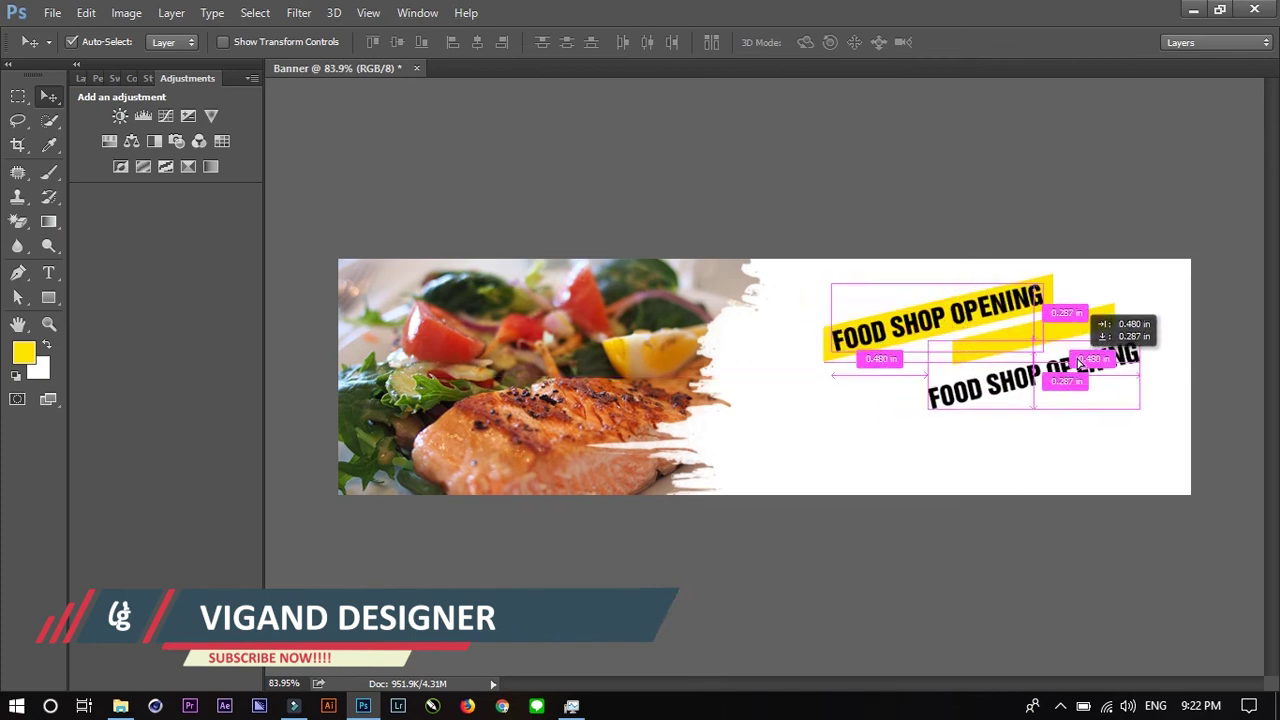
ctrl+click(1127, 383)
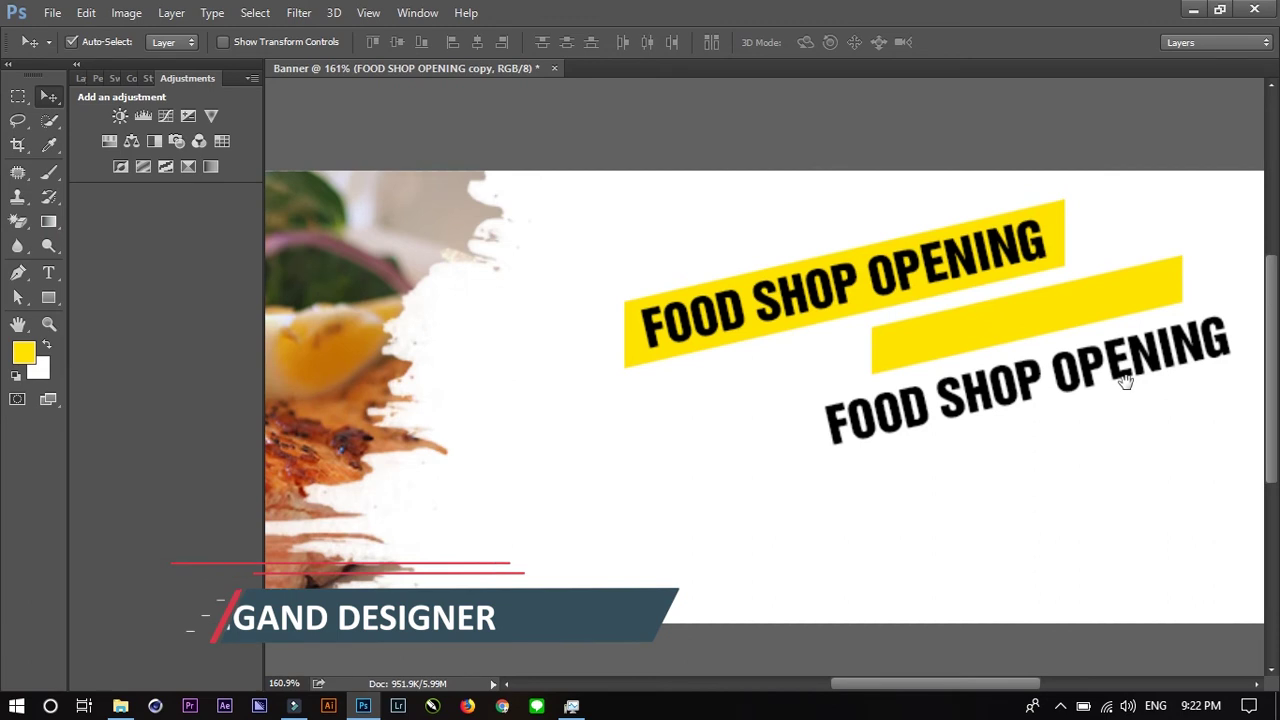
Step: Replace the copied heading text with the date 03.01.2019
key(t)
click(855, 405)
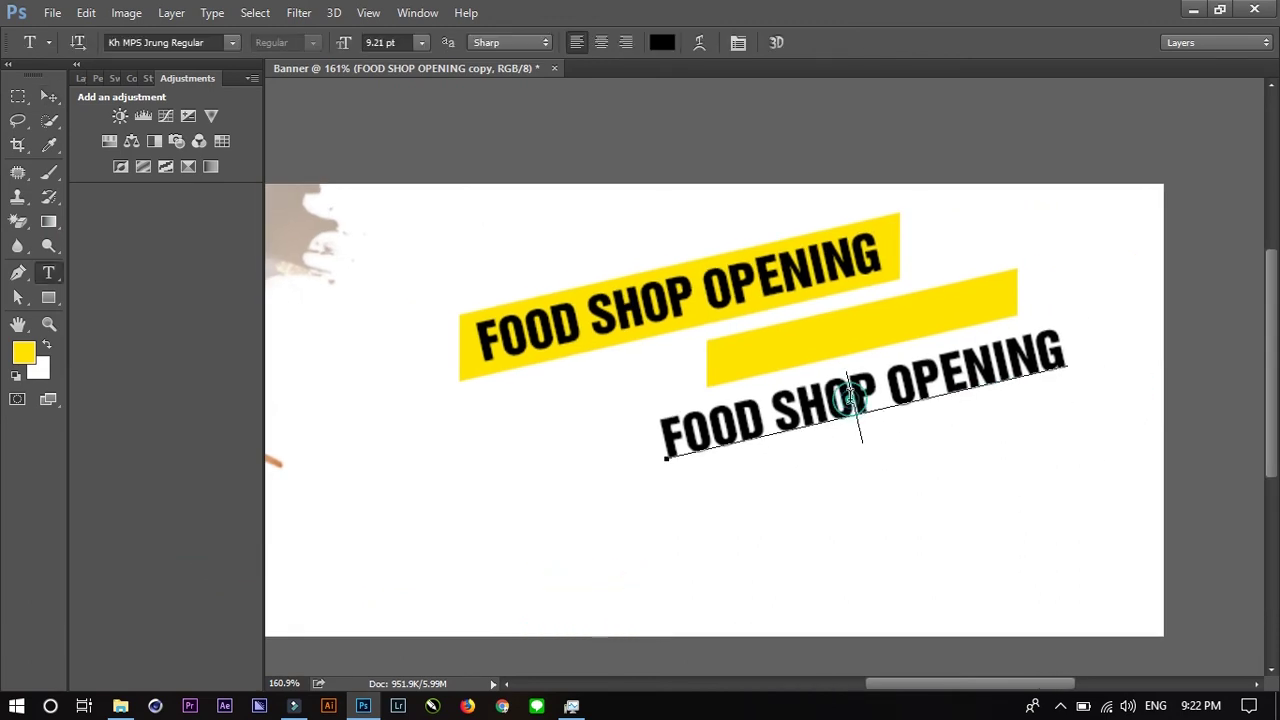
key(ctrl+a)
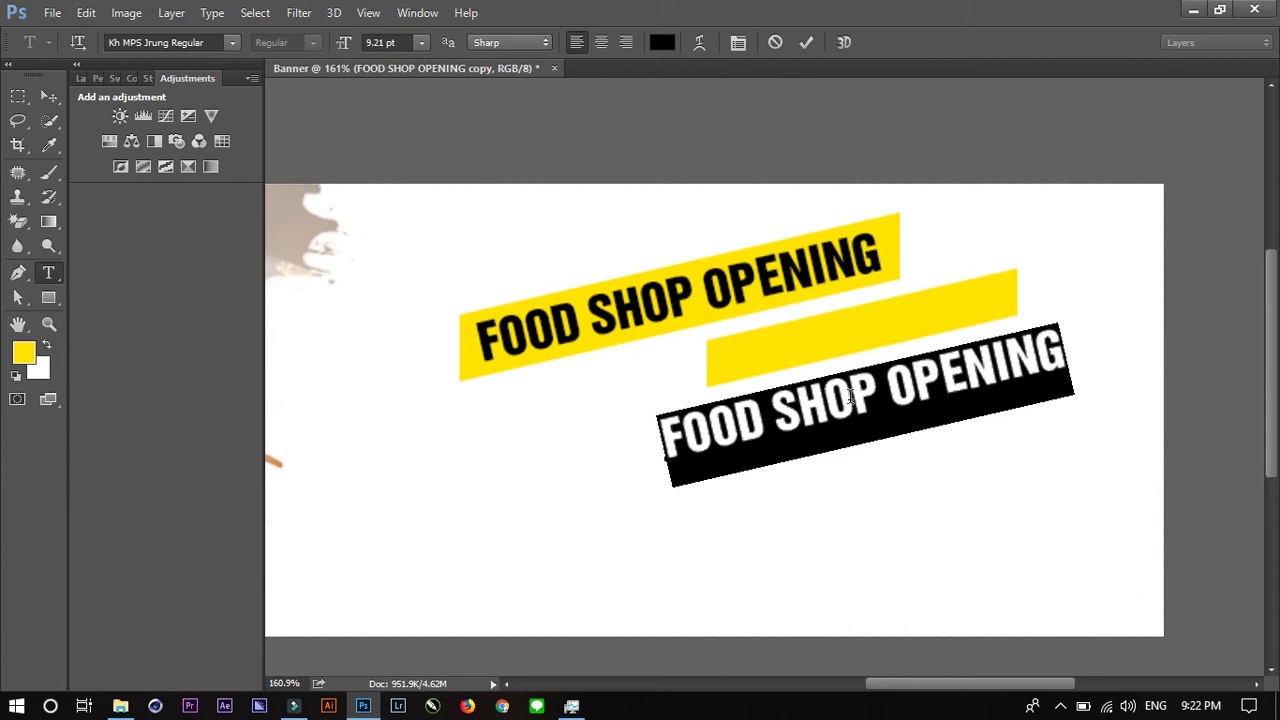
text(03.01.)
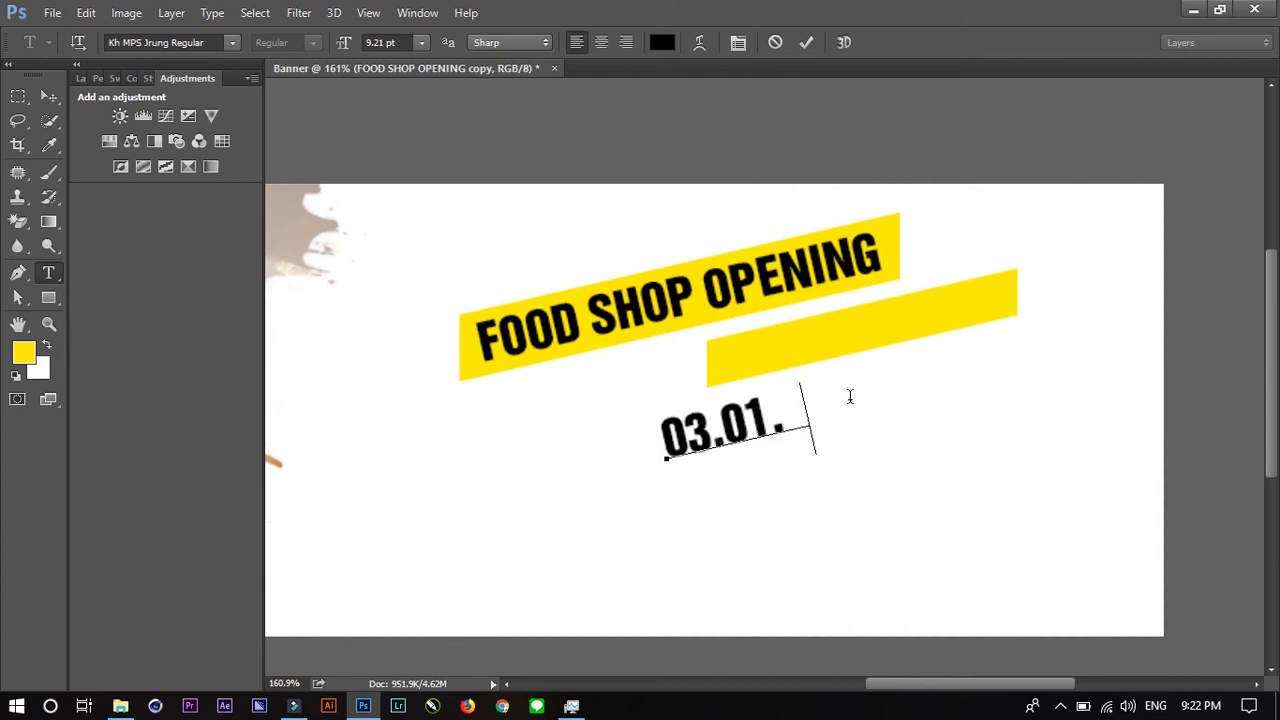
text(2019)
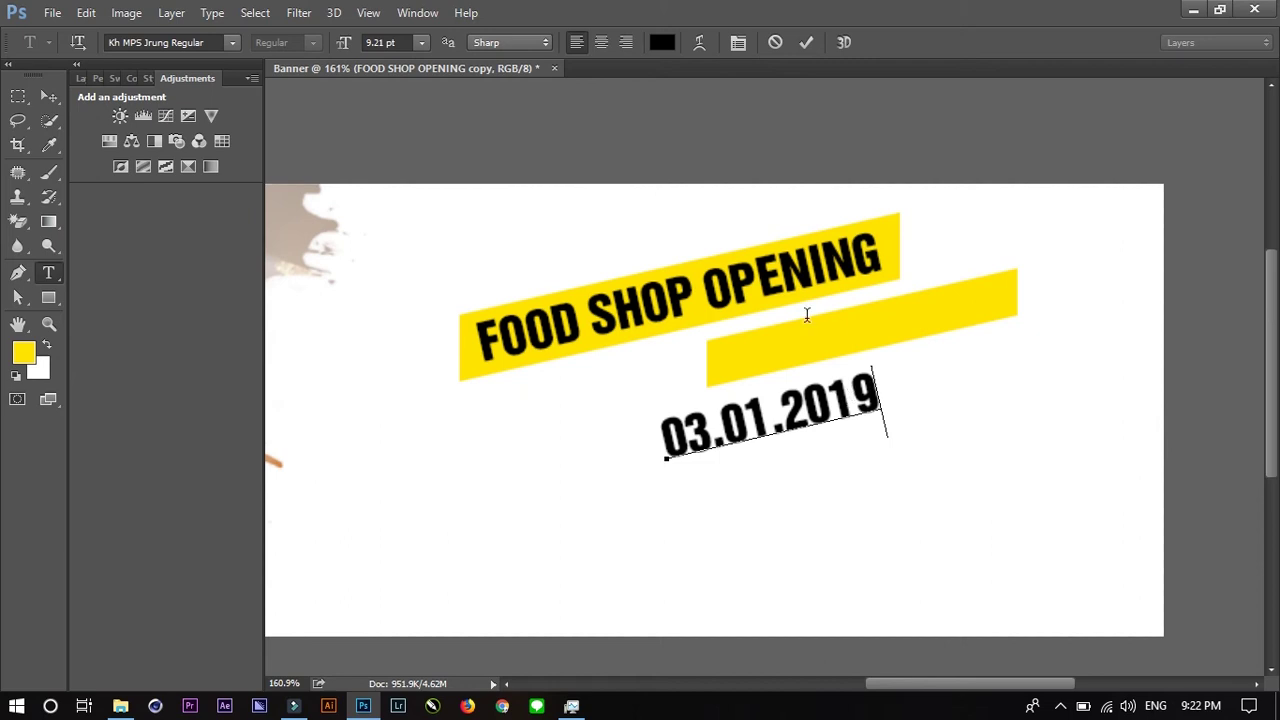
click(46, 95)
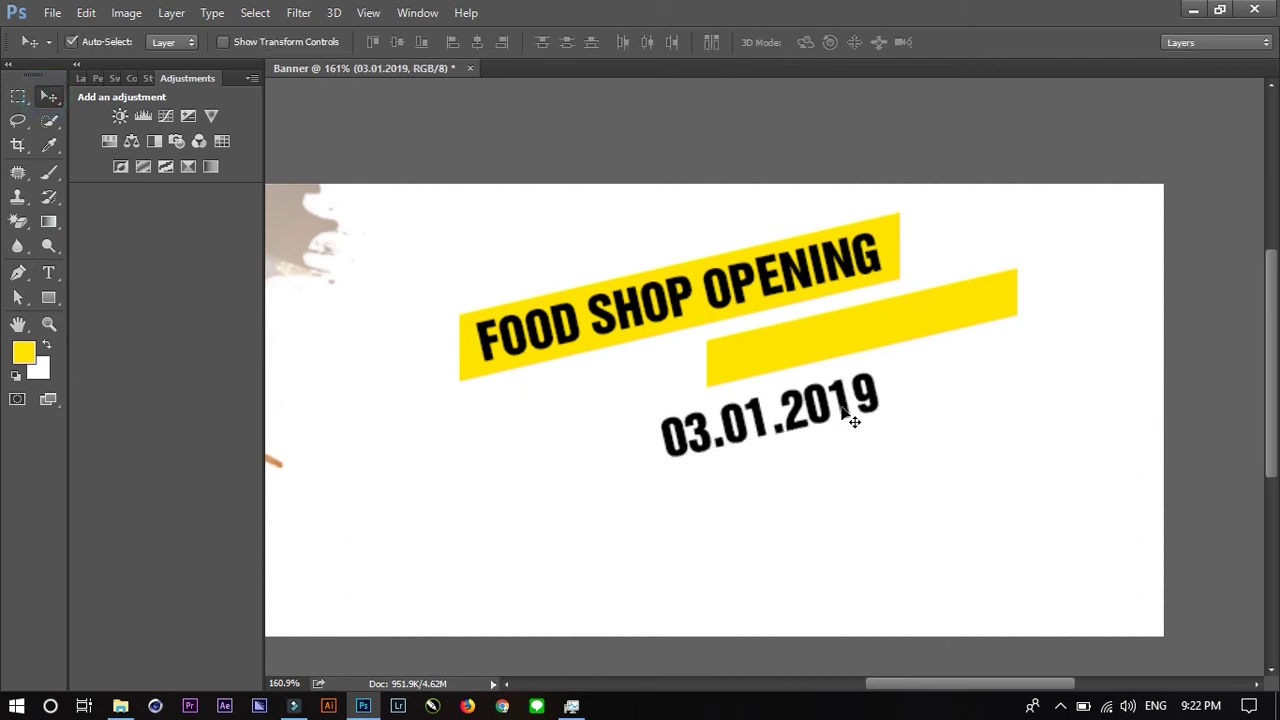
Step: Move the date onto the lower yellow bar and scale it to about 80%
drag(843, 410, 935, 322)
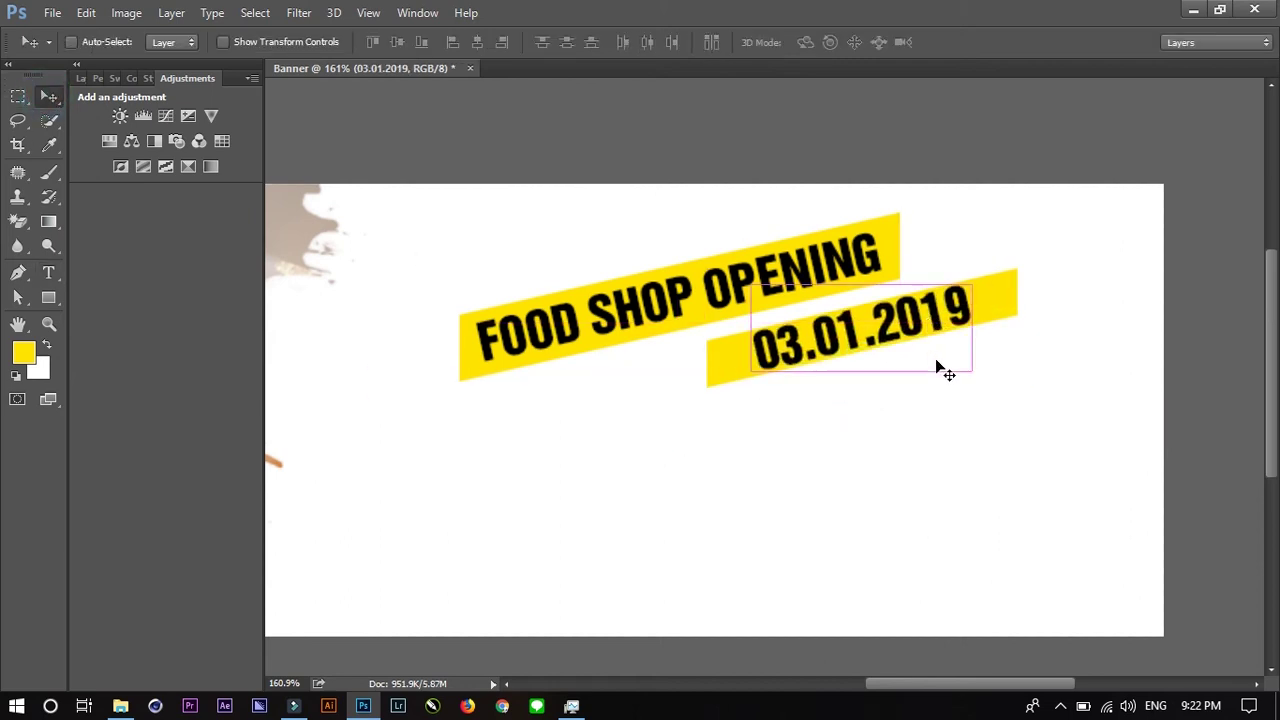
key(ctrl+t)
drag(978, 400, 956, 386)
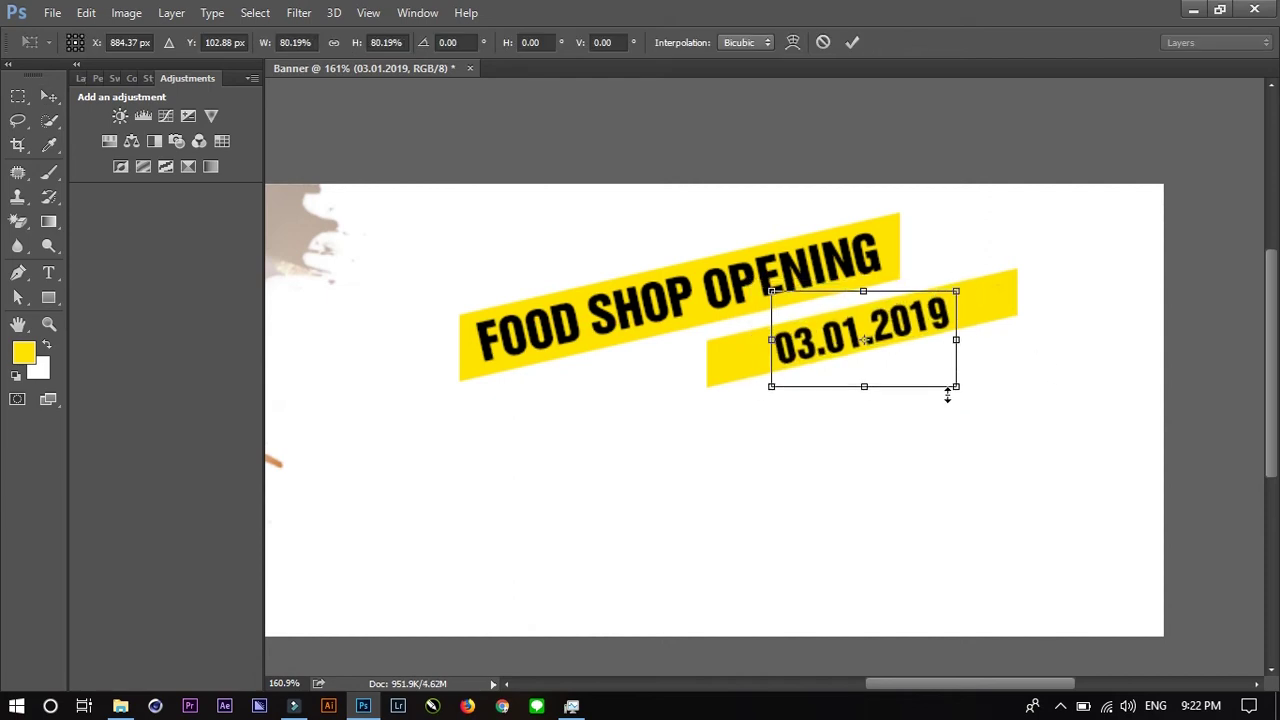
key(Return)
alt+scroll(909, 351, up, 3)
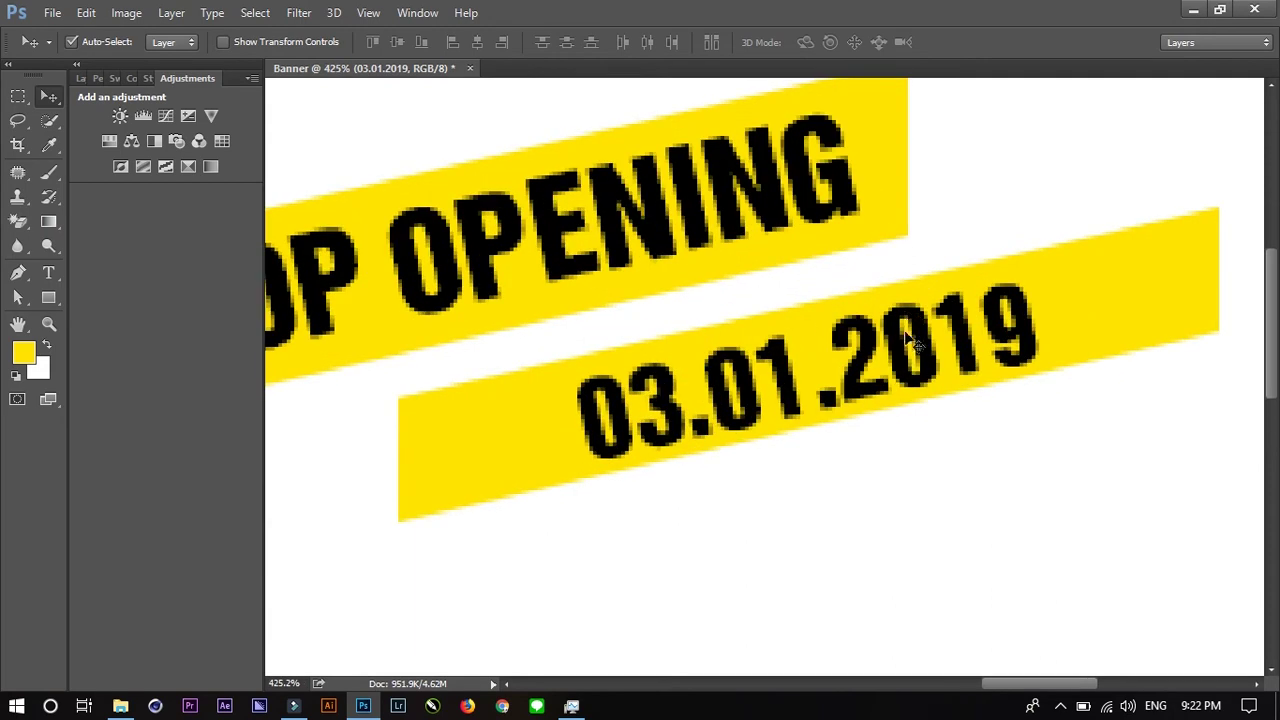
alt+scroll(920, 354, down, 2)
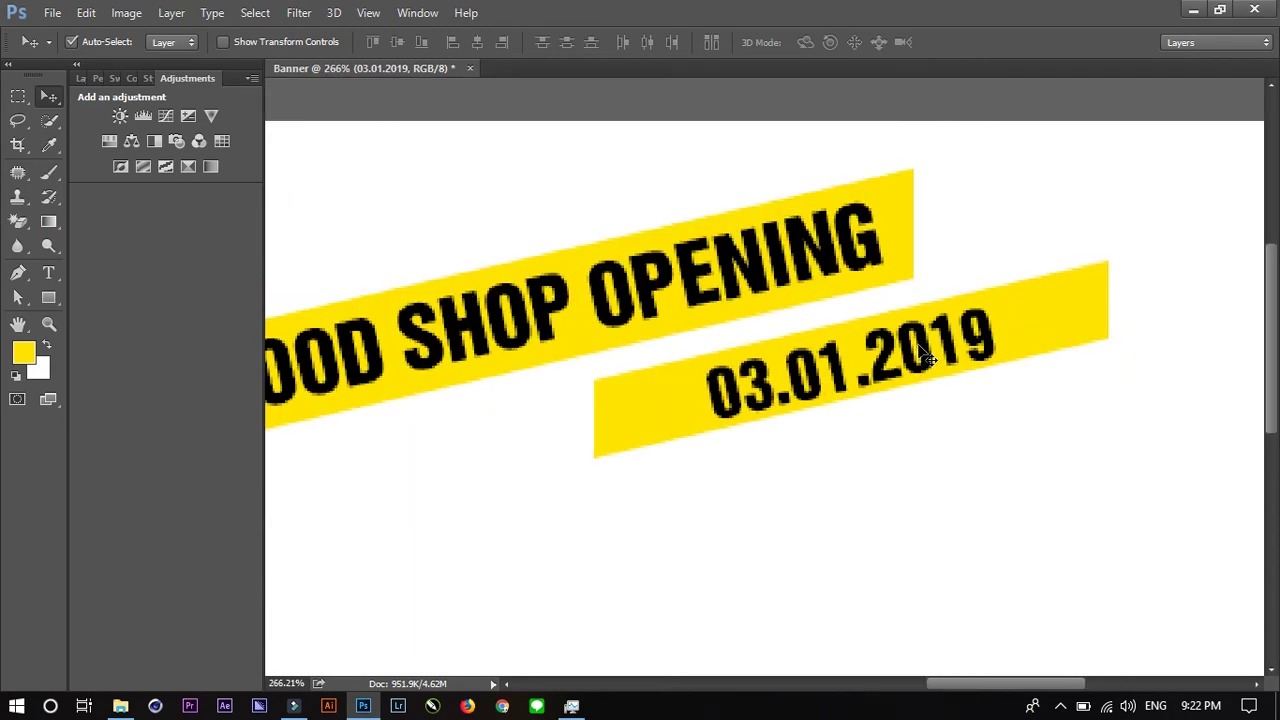
alt+scroll(940, 434, down, 5)
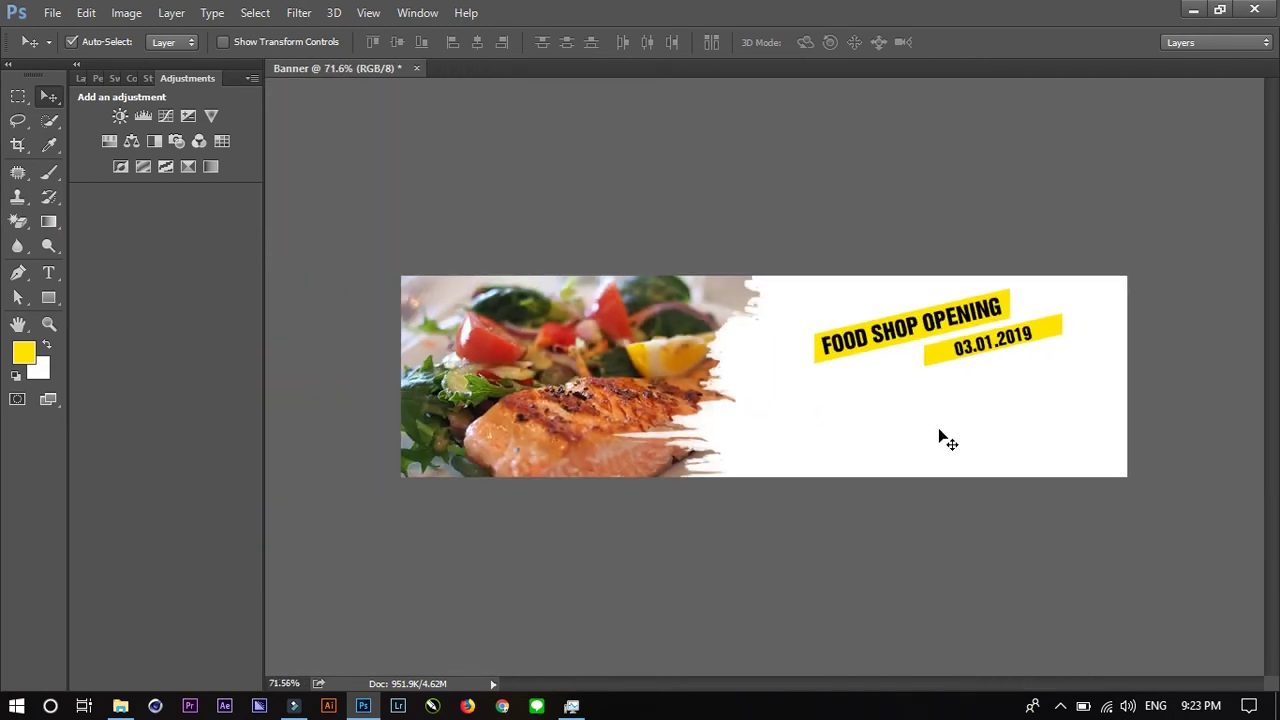
scroll(940, 438, up, 1)
Step: Enlarge the bars, heading and date together to ~138% and nudge them into place
click(898, 440)
click(1035, 507)
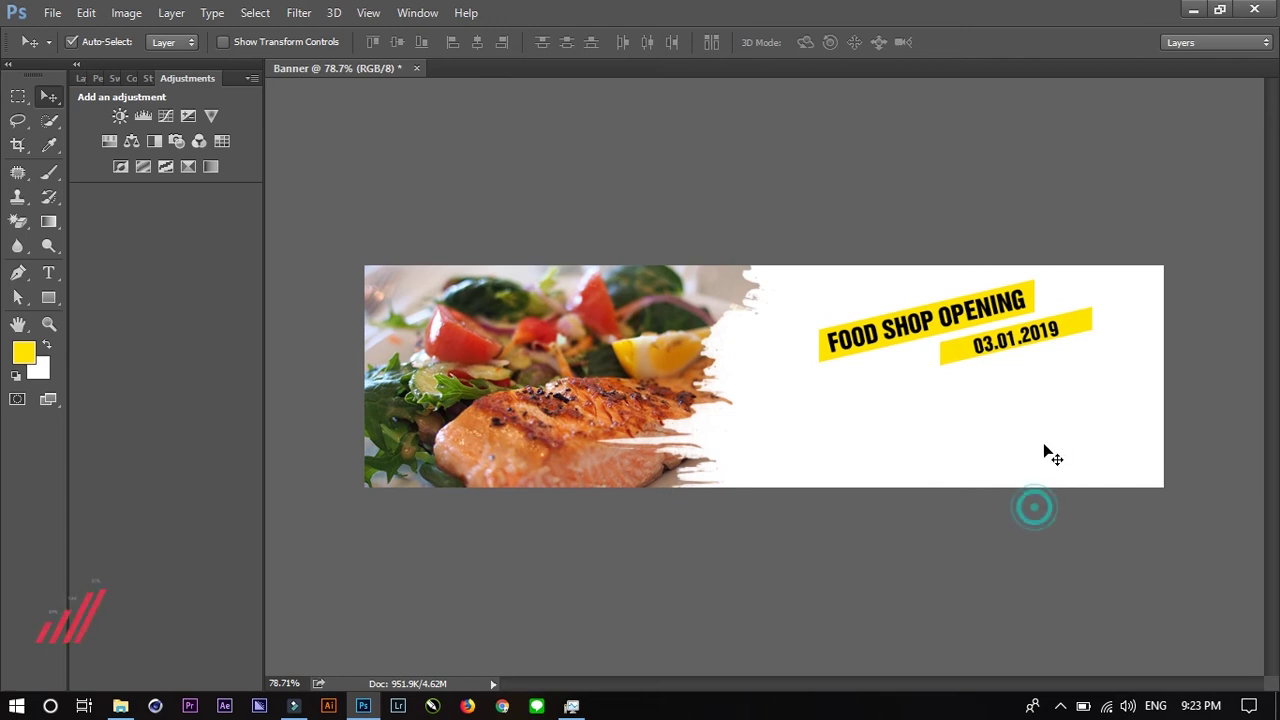
mouse_move(1064, 390)
mouse_down()
mouse_move(872, 343)
mouse_move(986, 349)
mouse_up()
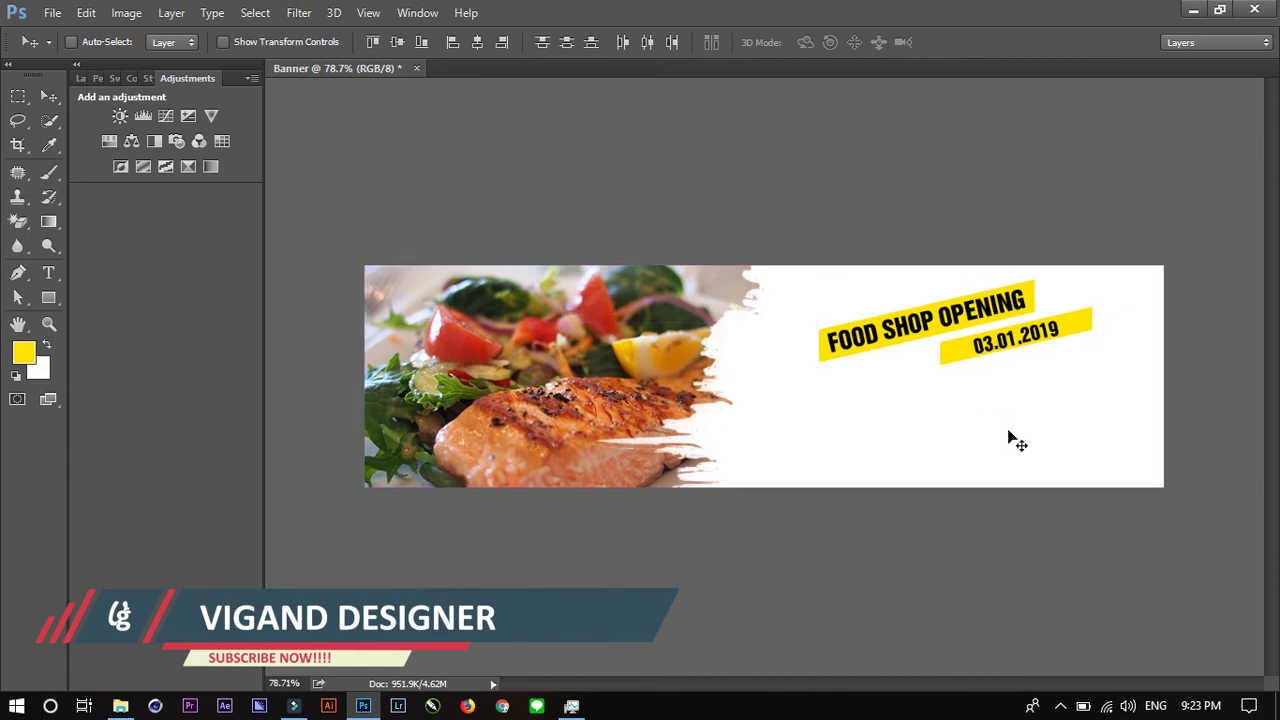
key(ctrl+t)
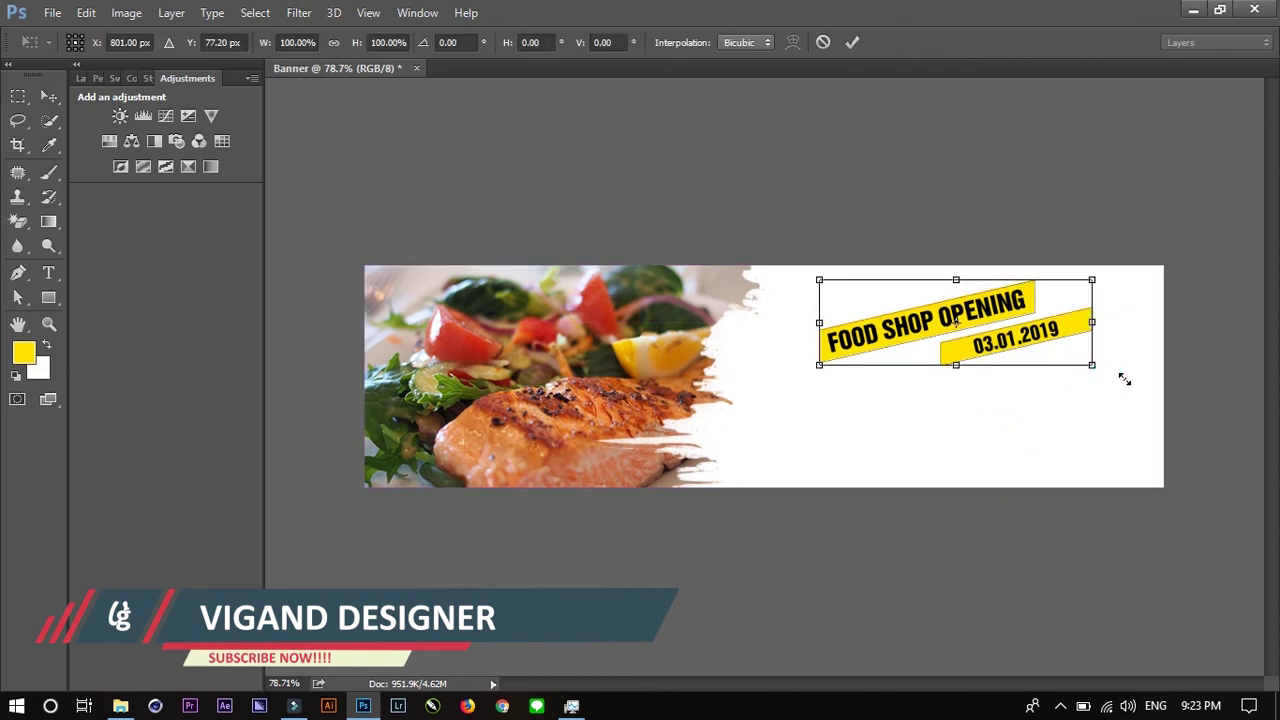
drag(1093, 366, 1144, 382)
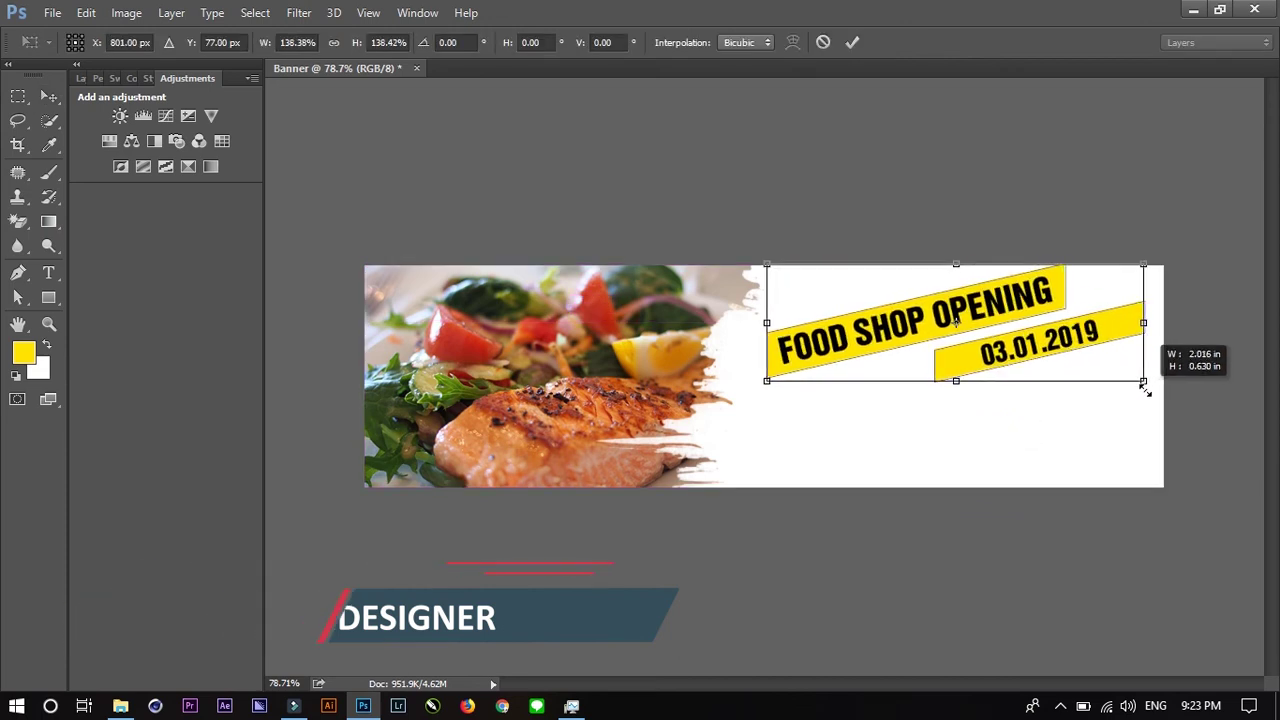
key(Return)
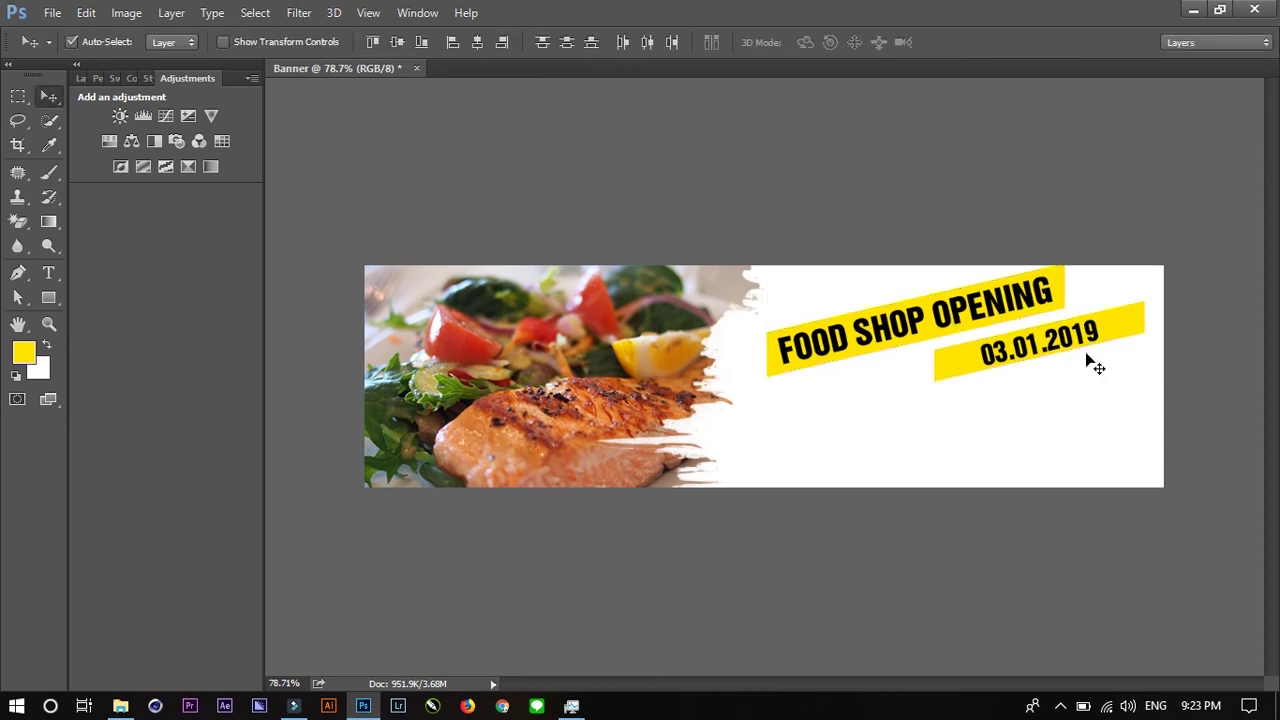
key(Down)
key(Down)
key(Down)
key(Down)
key(Down)
key(Down)
key(Down)
key(Down)
key(Down)
key(Down)
key(Down)
key(Down)
key(Down)
key(Left)
key(Left)
key(Left)
key(Left)
key(Left)
key(Left)
key(Left)
key(Left)
key(Left)
key(Left)
key(Left)
key(Left)
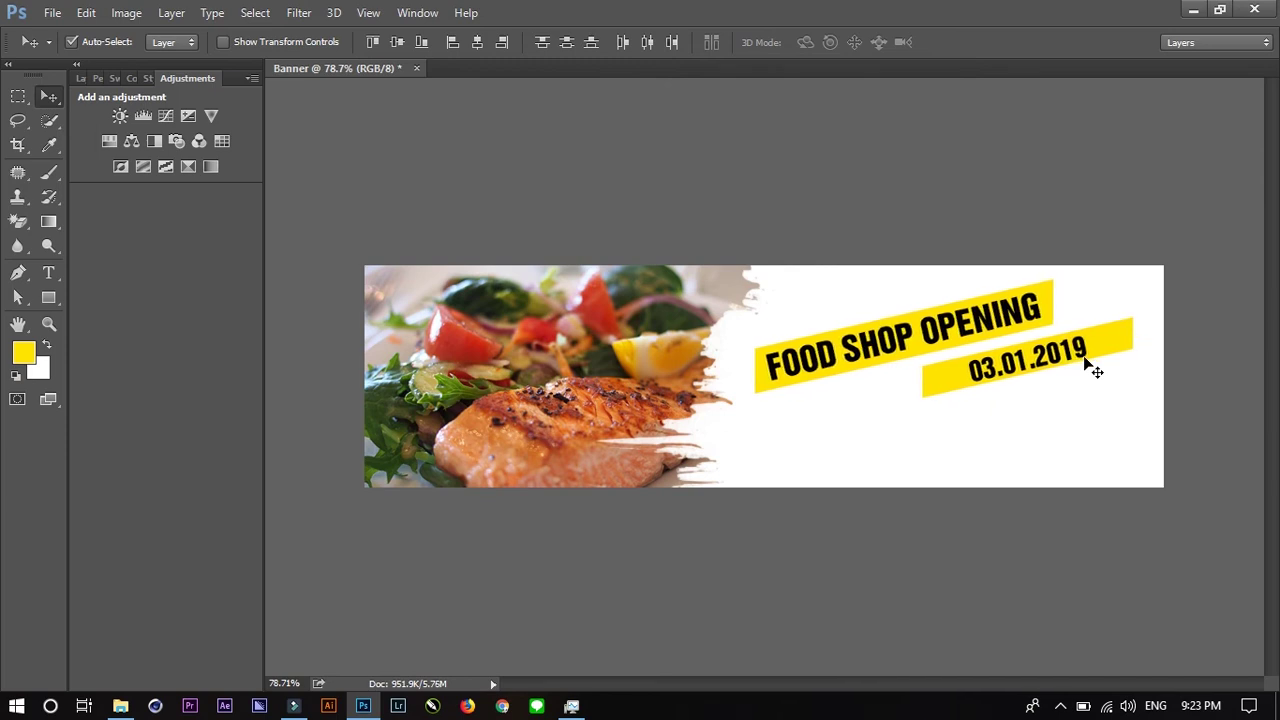
key(Up)
key(Up)
key(Up)
key(Up)
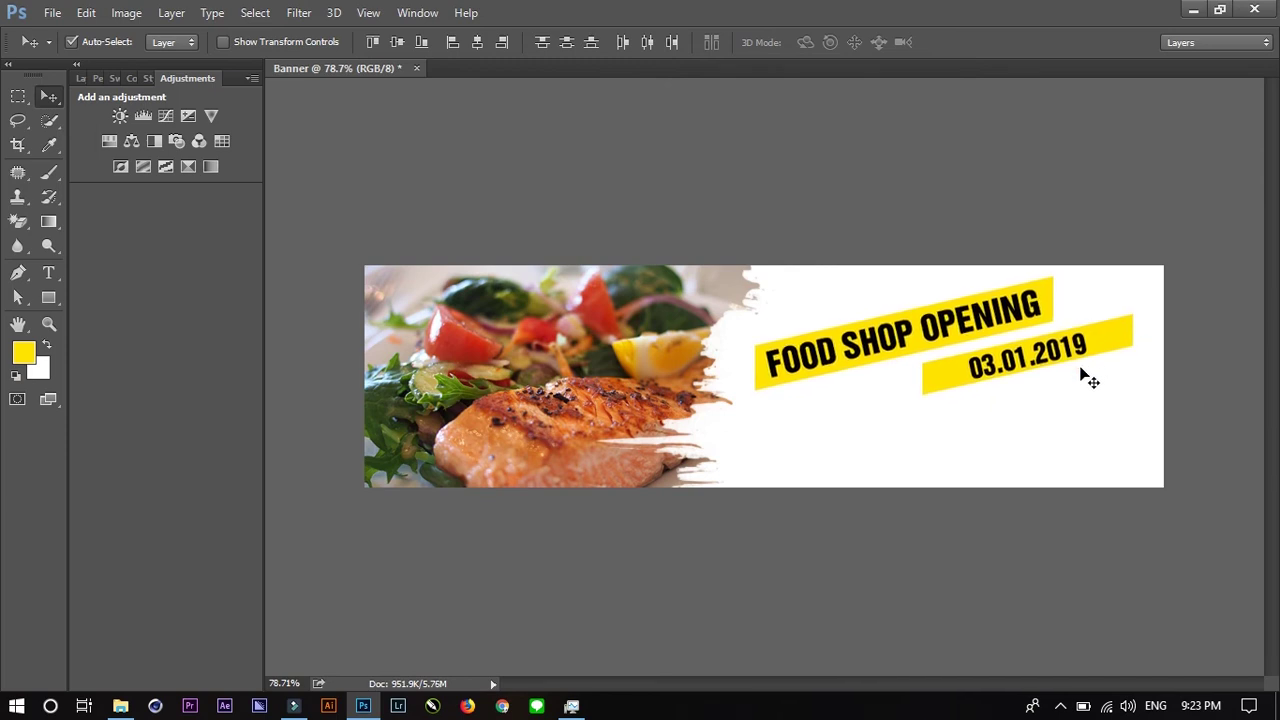
click(921, 572)
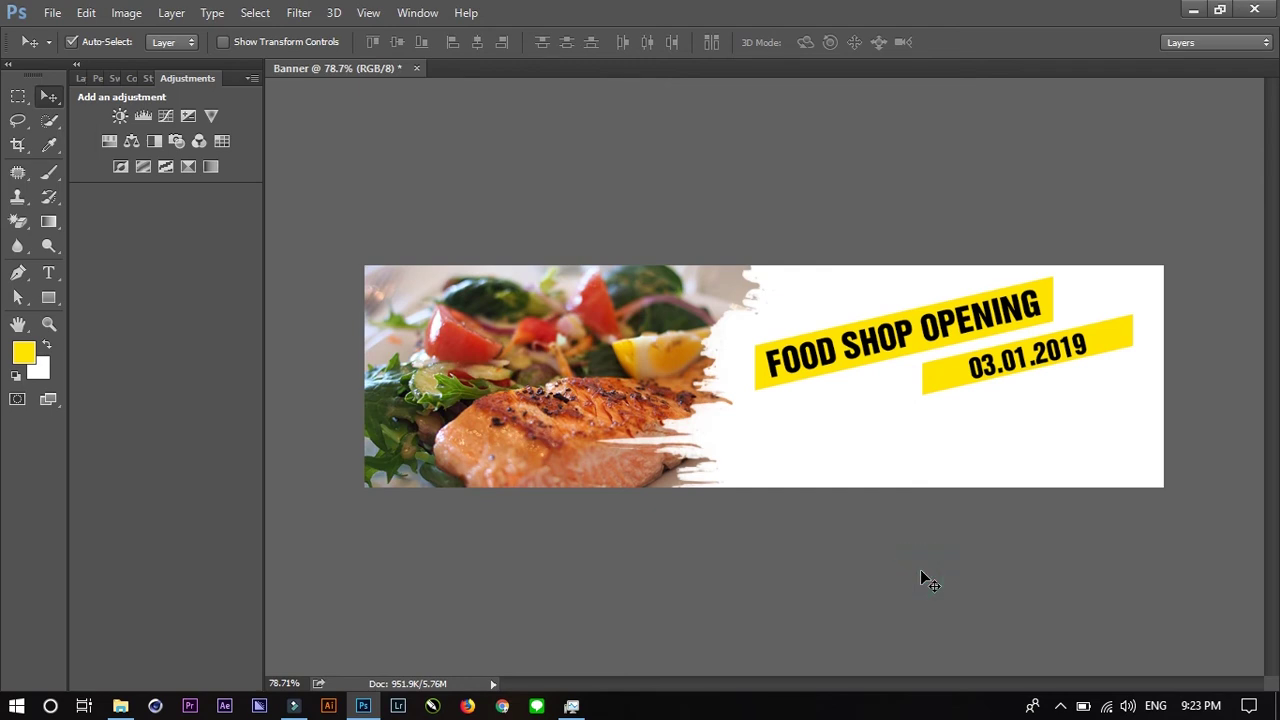
Step: Select the food photo layer and bring up the Pexels stock photo panel
click(468, 318)
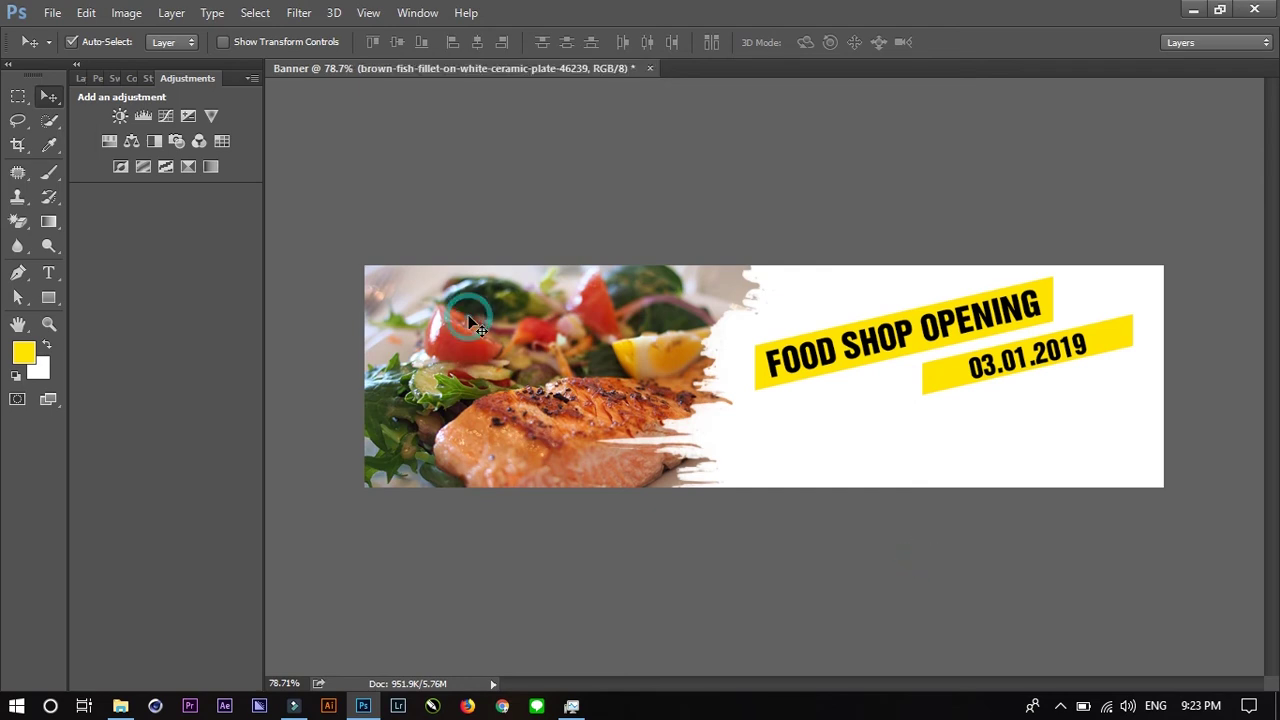
click(81, 78)
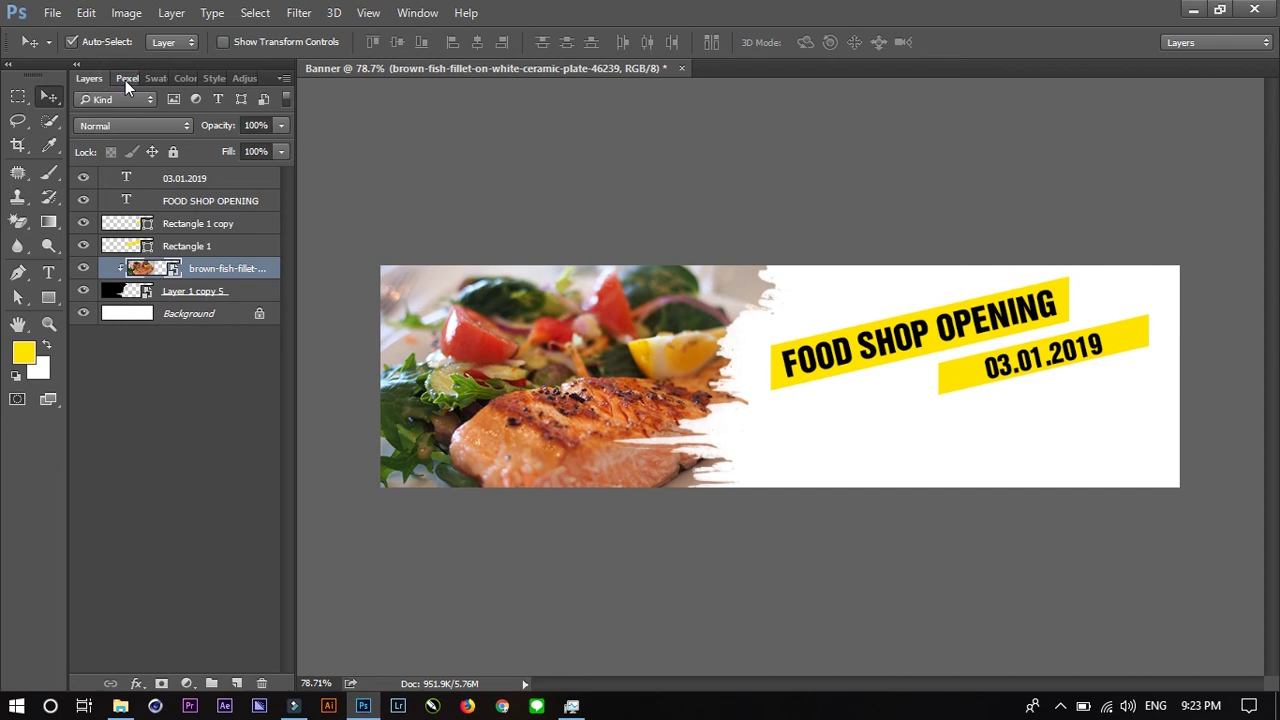
click(125, 80)
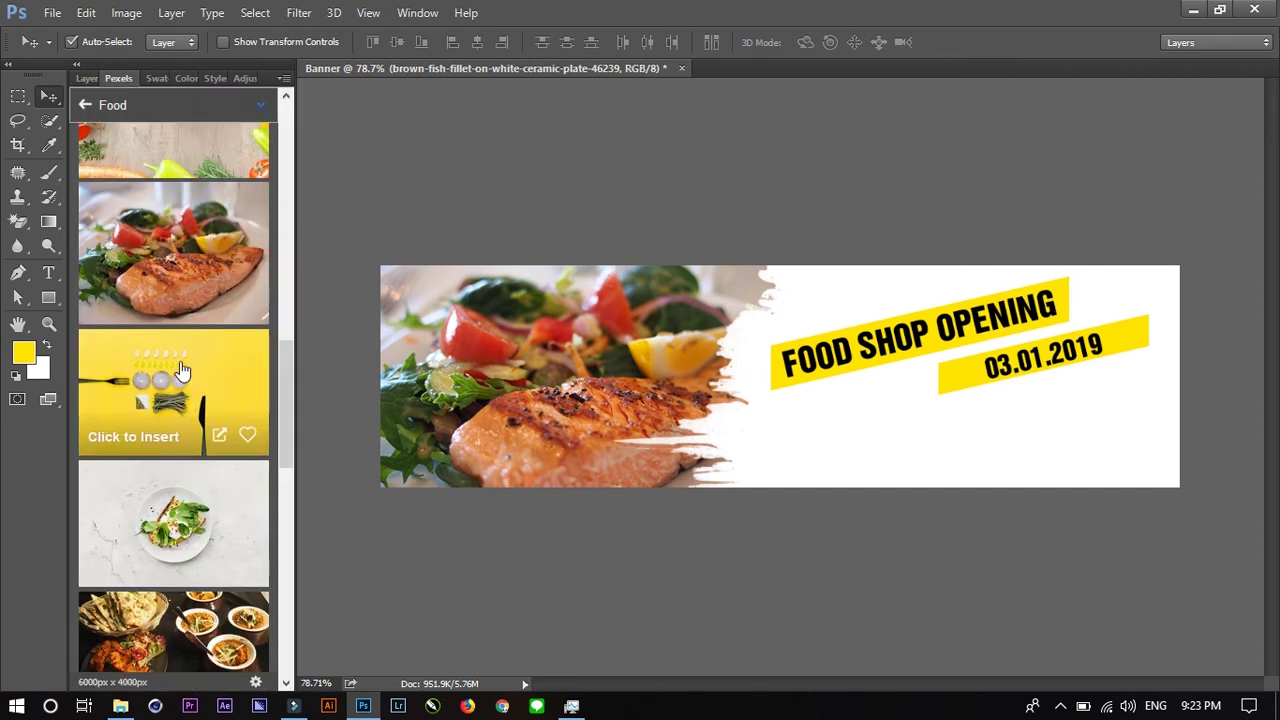
Step: Scroll through the Pexels Food photos looking for a new image
scroll(182, 371, down, 3)
scroll(182, 371, down, 3)
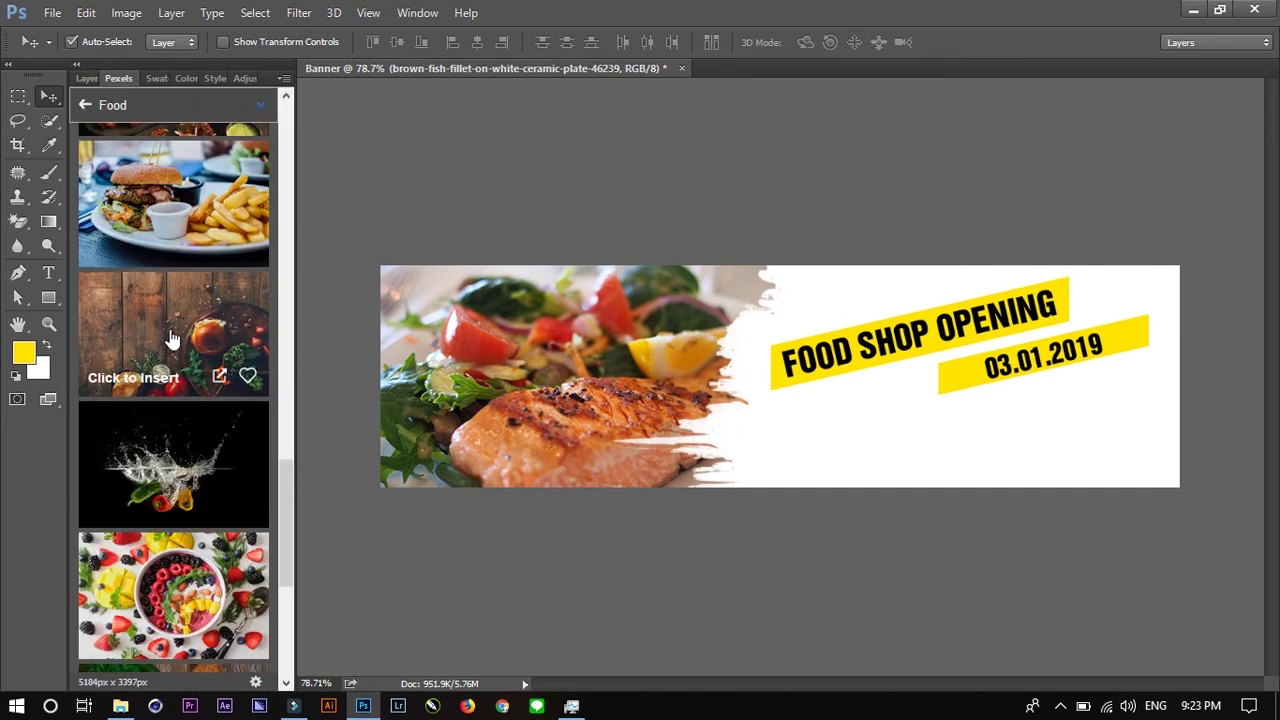
scroll(170, 340, down, 4)
scroll(187, 287, down, 3)
scroll(187, 287, down, 2)
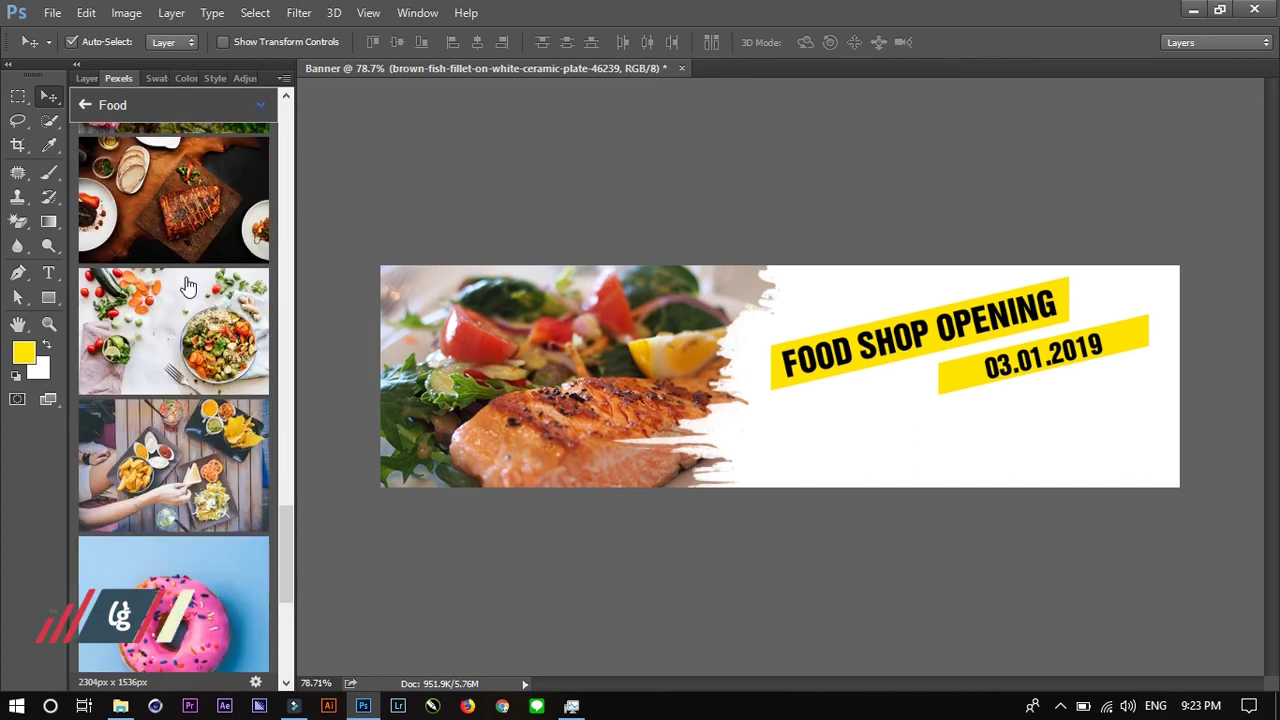
scroll(187, 287, down, 3)
scroll(187, 287, down, 3)
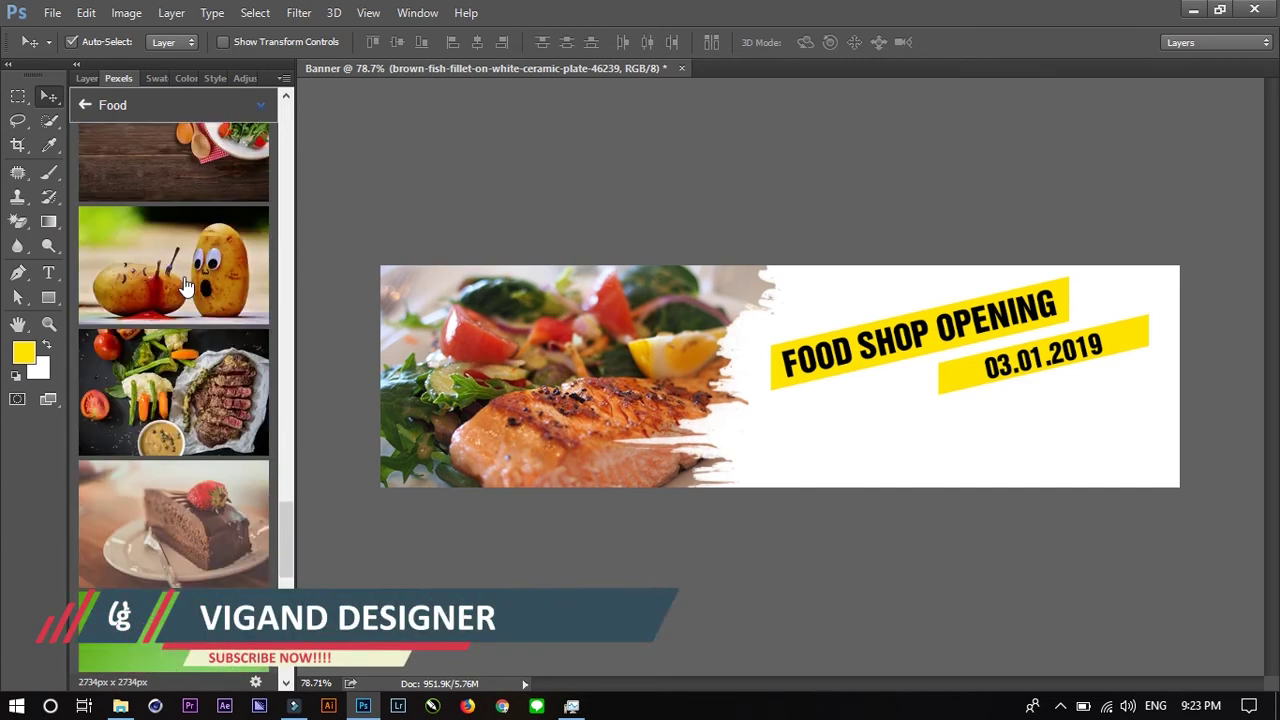
scroll(185, 286, down, 3)
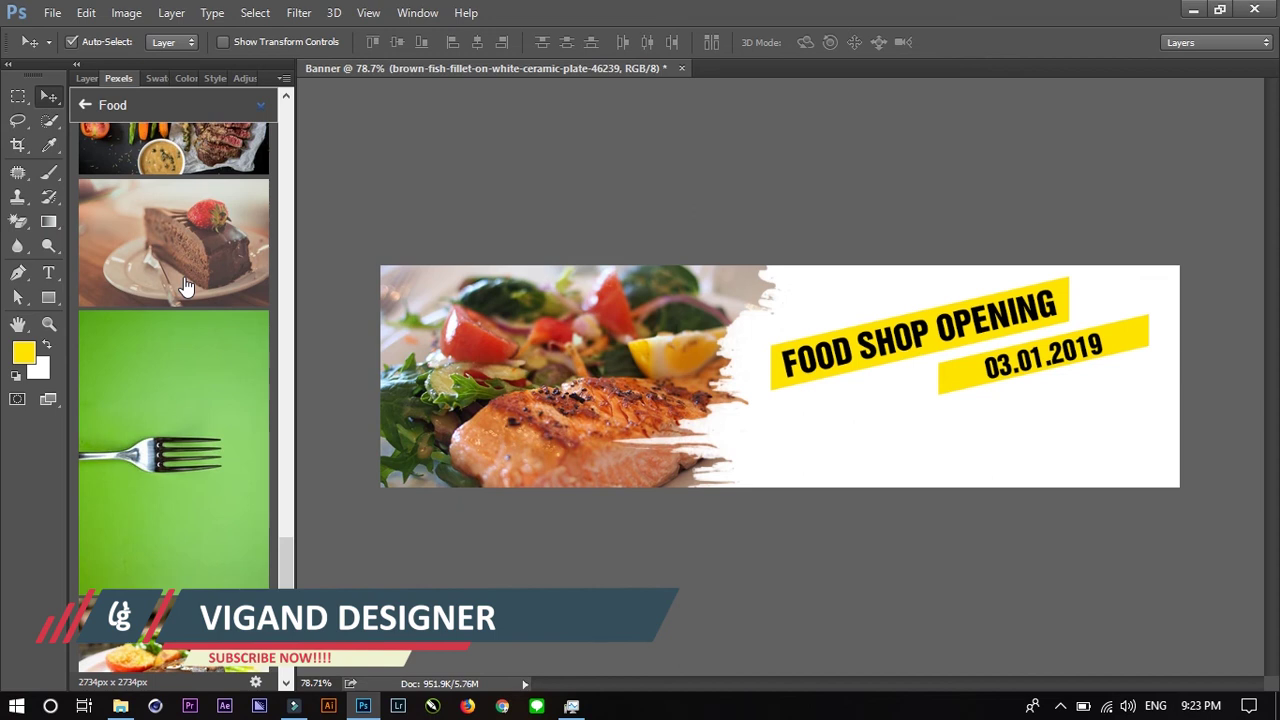
scroll(185, 286, down, 3)
scroll(185, 286, down, 2)
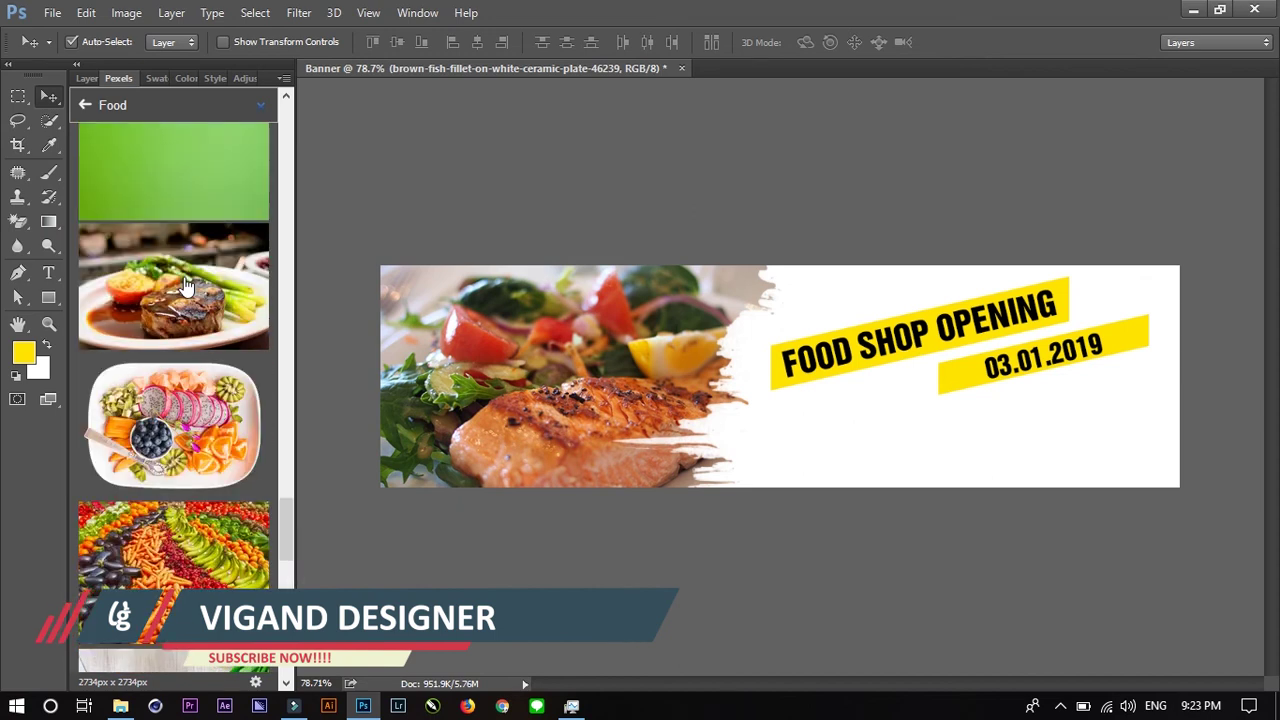
scroll(195, 290, down, 2)
scroll(195, 290, down, 2)
scroll(195, 290, down, 1)
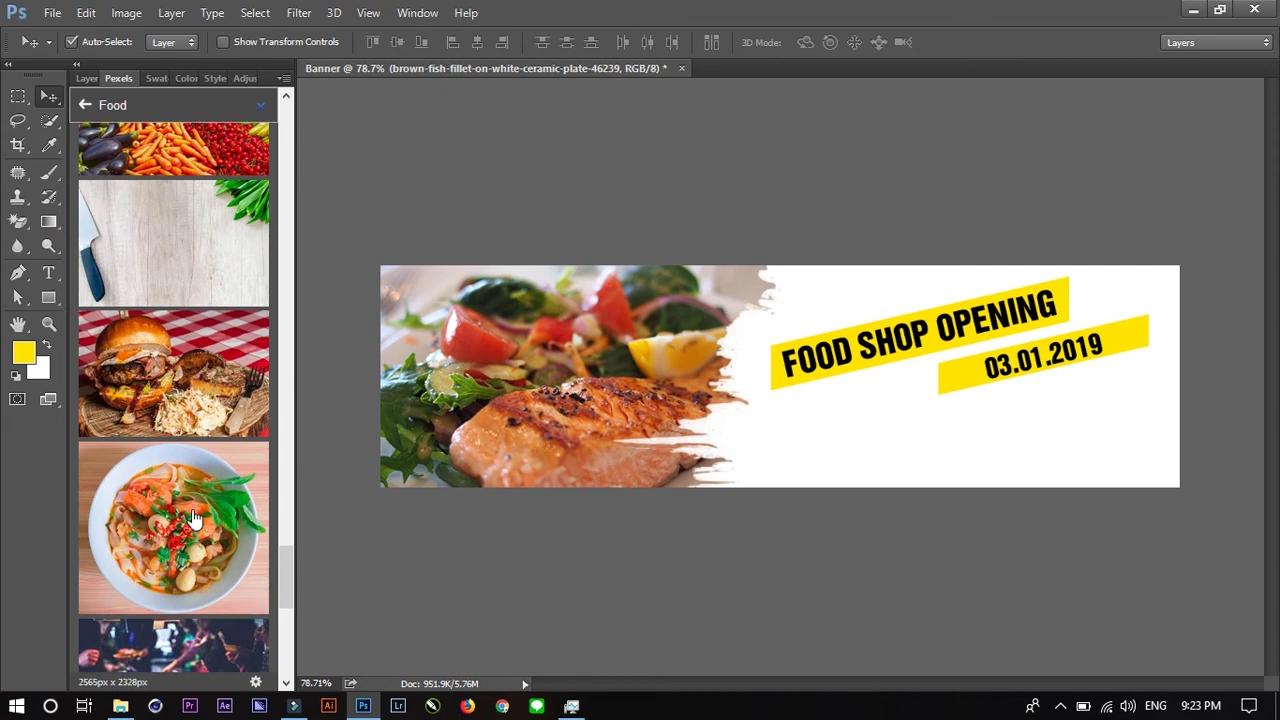
scroll(182, 518, down, 3)
scroll(182, 513, down, 2)
scroll(182, 513, down, 1)
scroll(182, 512, down, 3)
scroll(182, 510, down, 1)
scroll(180, 510, down, 5)
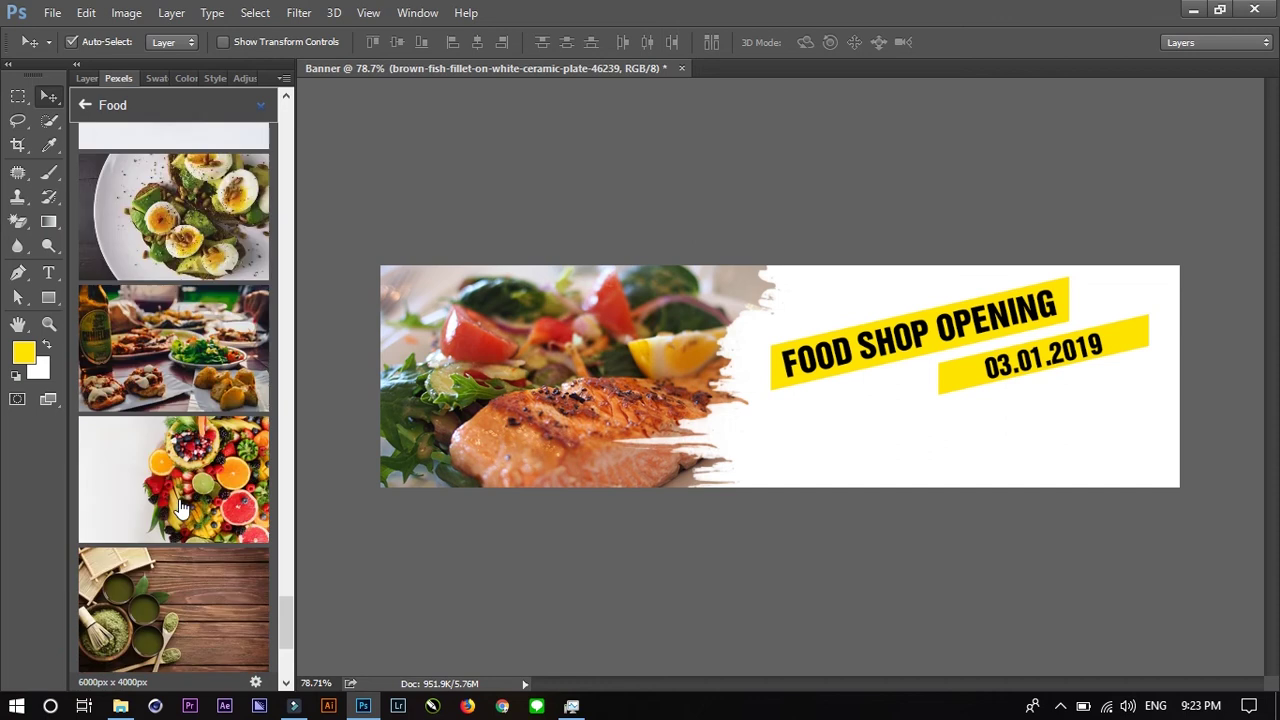
scroll(182, 510, down, 4)
scroll(182, 510, down, 2)
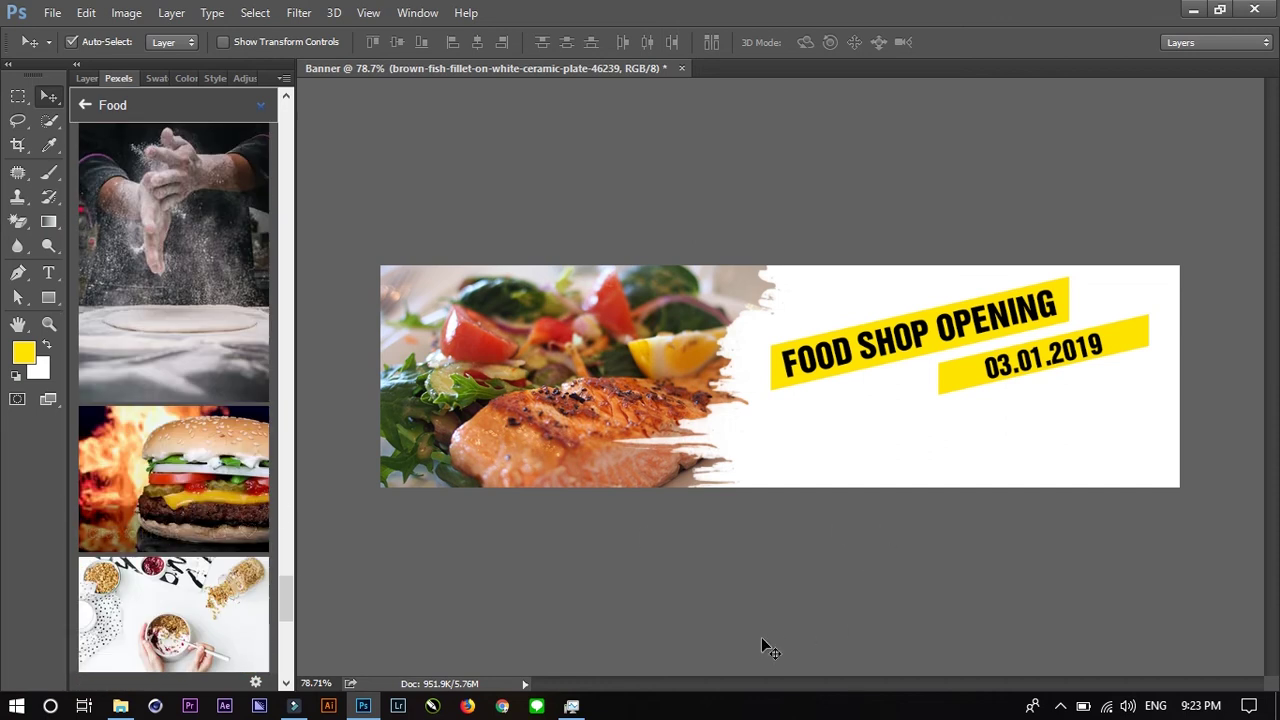
scroll(210, 290, down, 3)
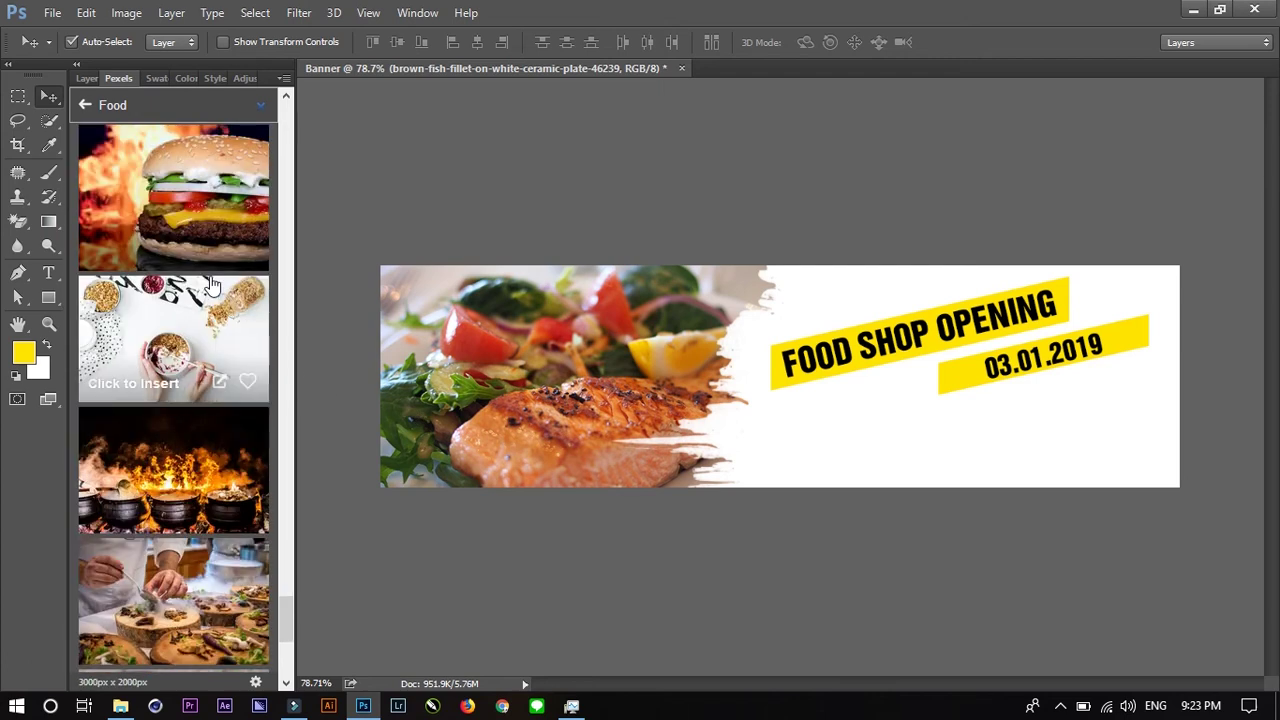
scroll(210, 285, down, 3)
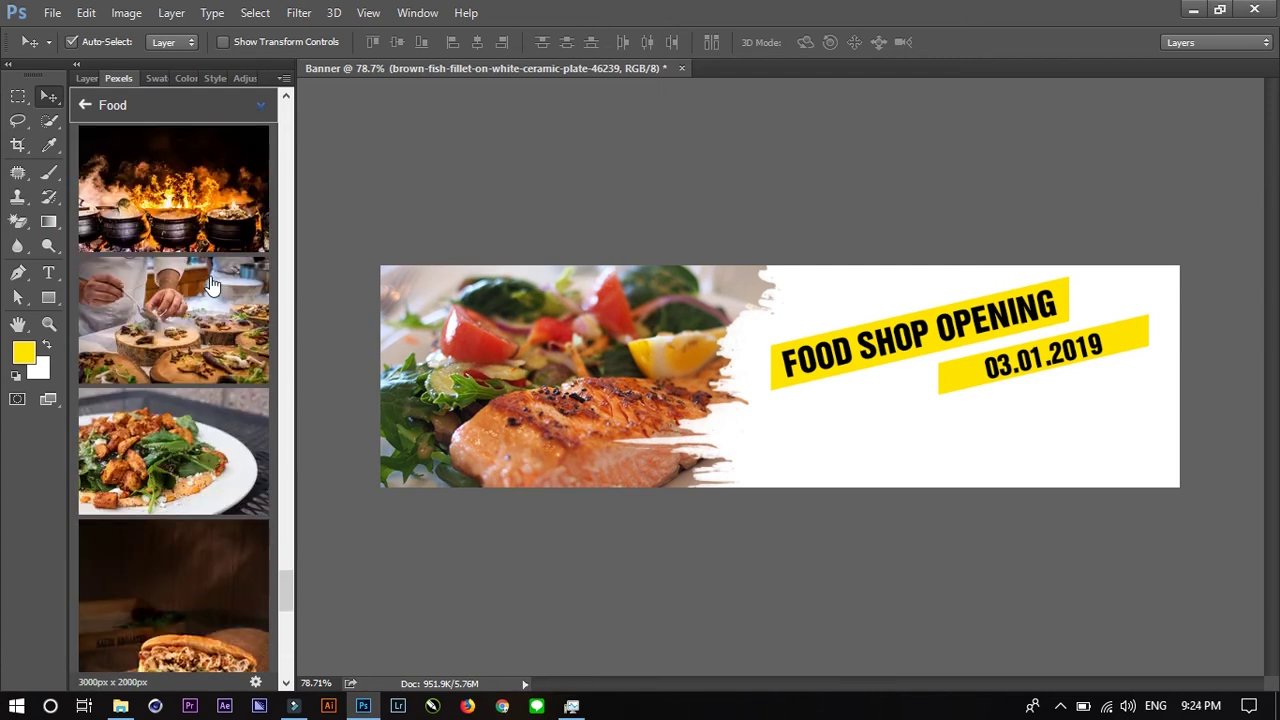
scroll(210, 285, down, 3)
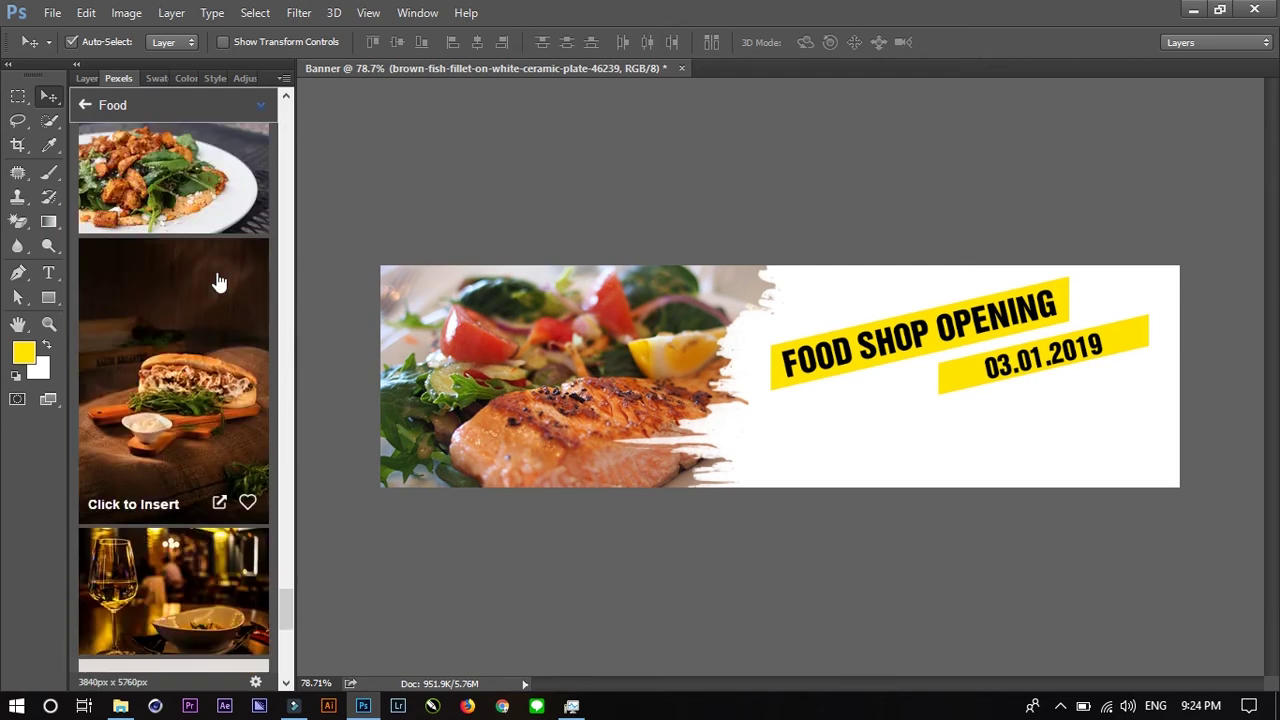
Step: Insert the Pexels sandwich photo, shift it left and scale it up to fill the grunge-edged left half
click(176, 368)
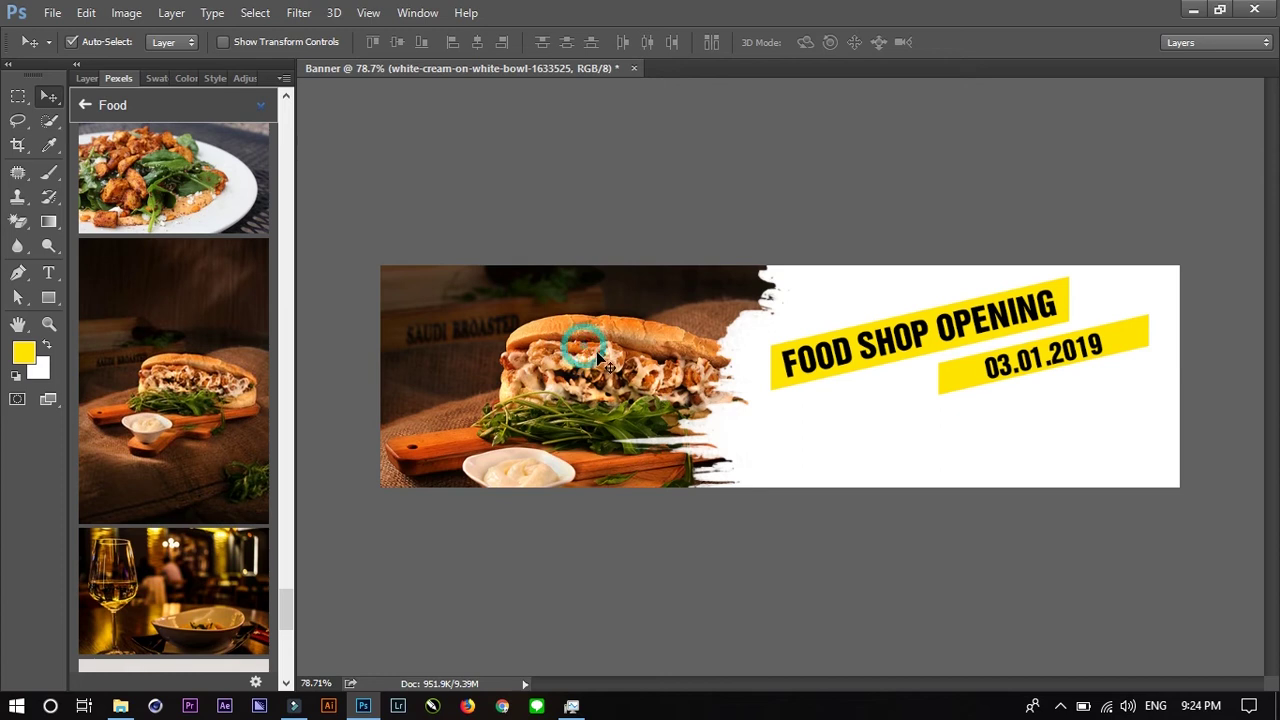
drag(600, 356, 514, 352)
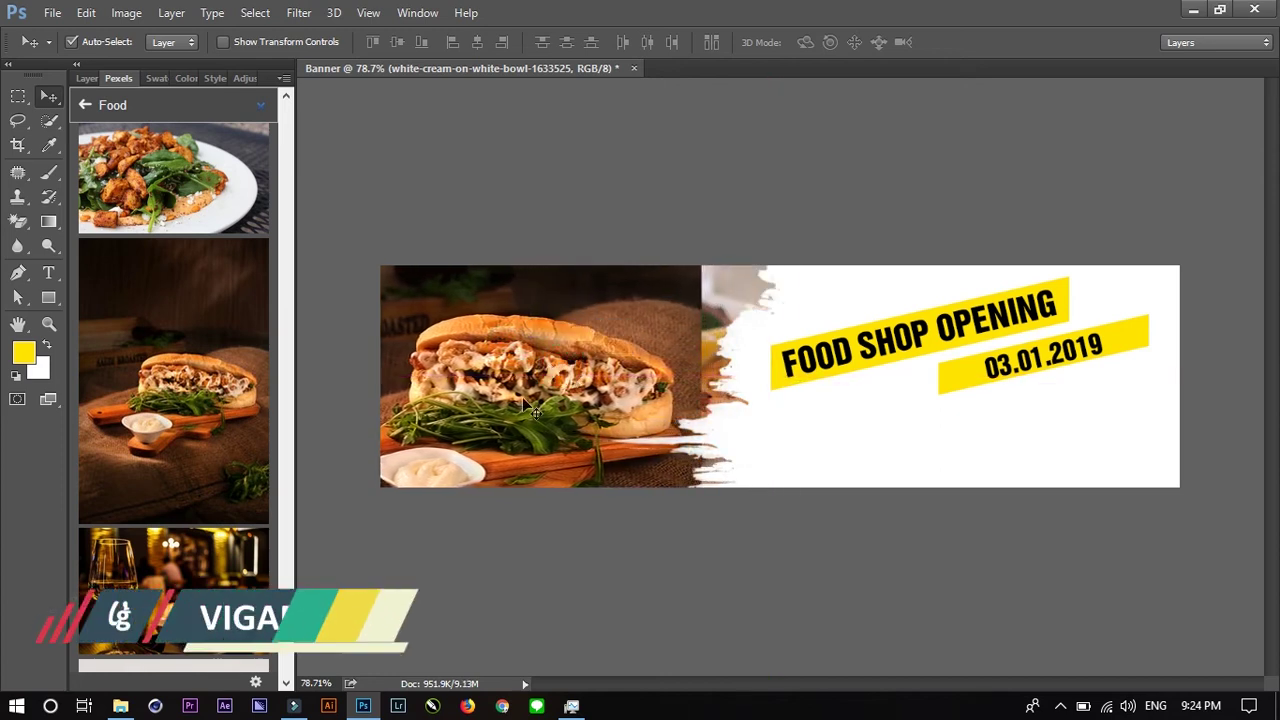
key(ctrl+t)
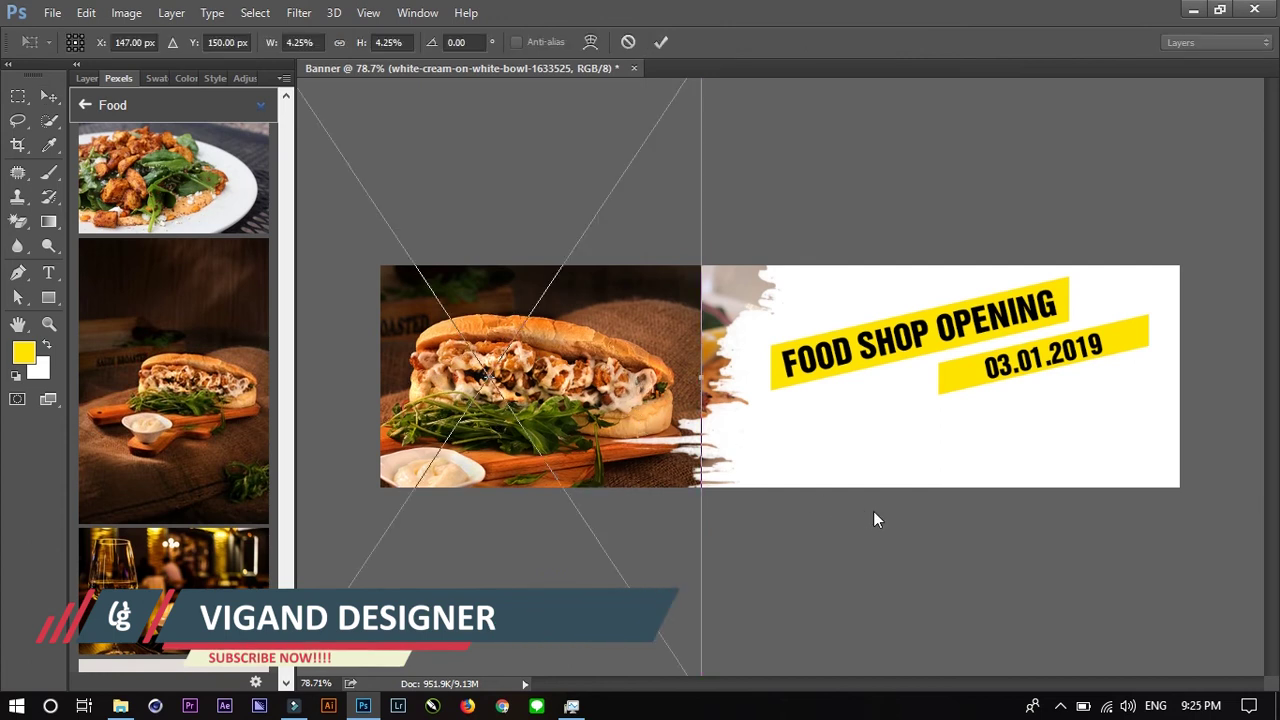
scroll(875, 515, down, 3)
mouse_move(738, 562)
mouse_down()
mouse_move(797, 617)
mouse_move(797, 591)
mouse_up()
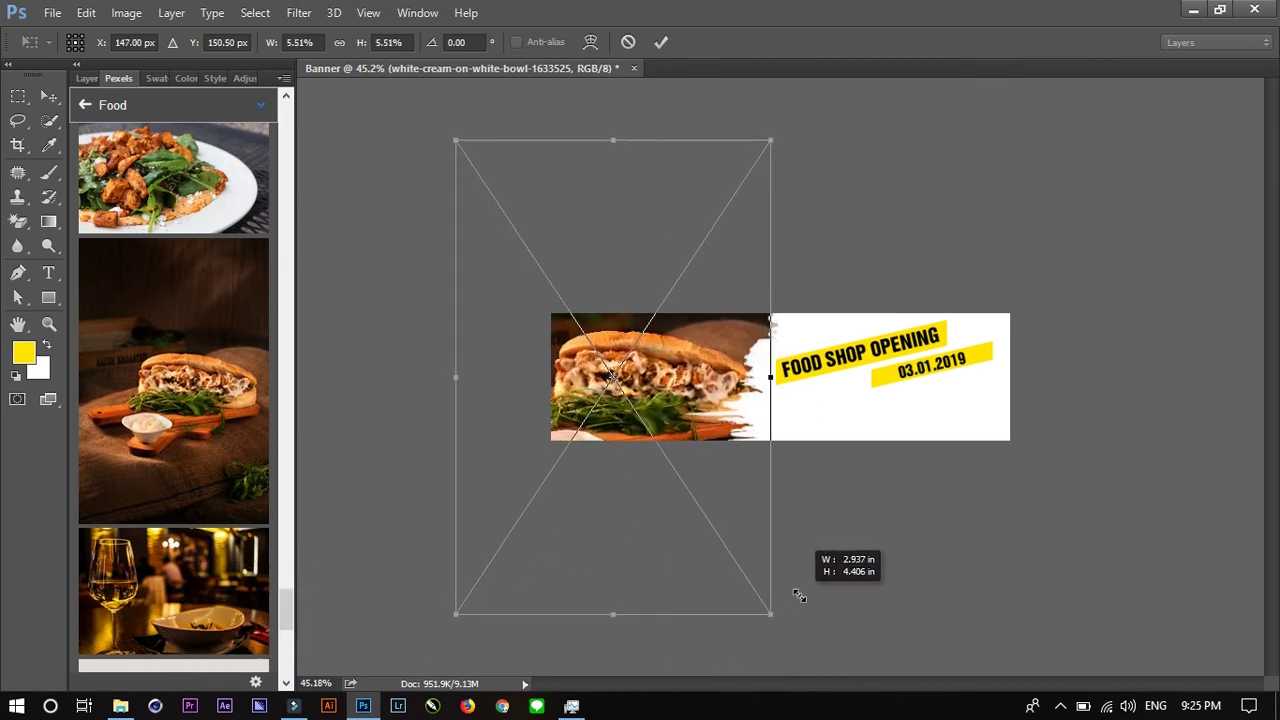
drag(691, 439, 676, 421)
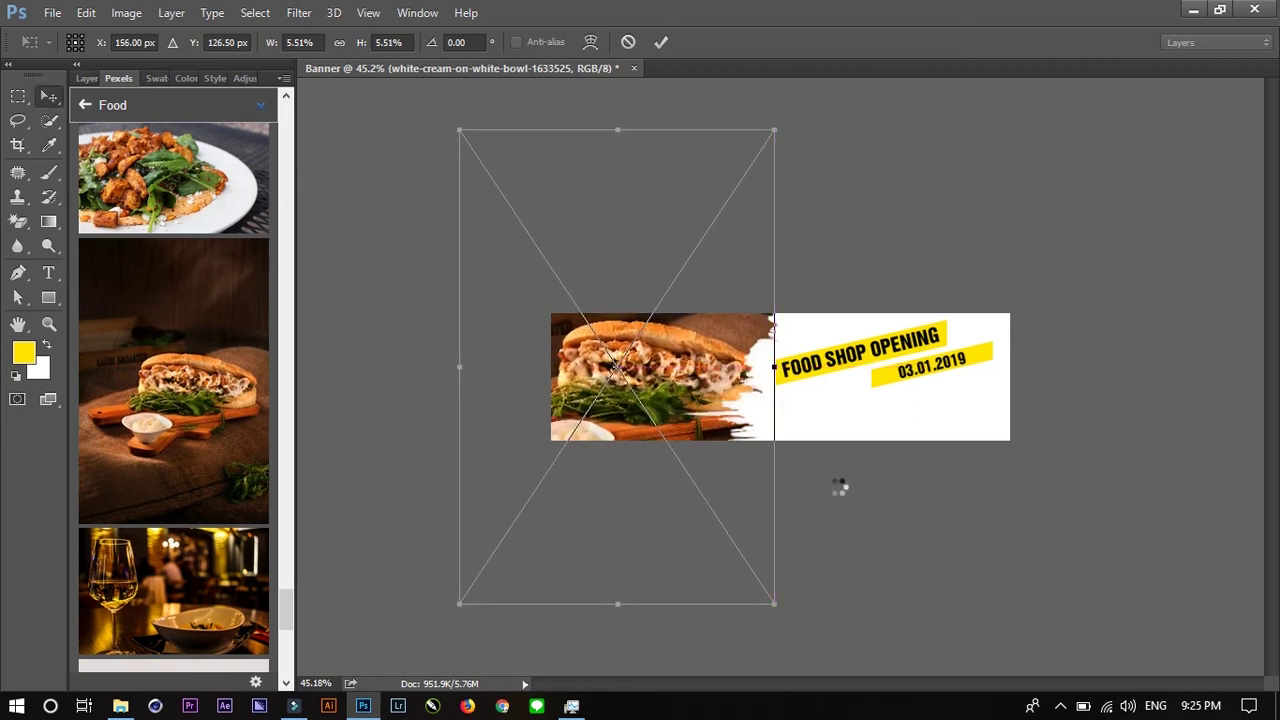
key(Return)
scroll(811, 420, up, 1)
scroll(818, 432, up, 1)
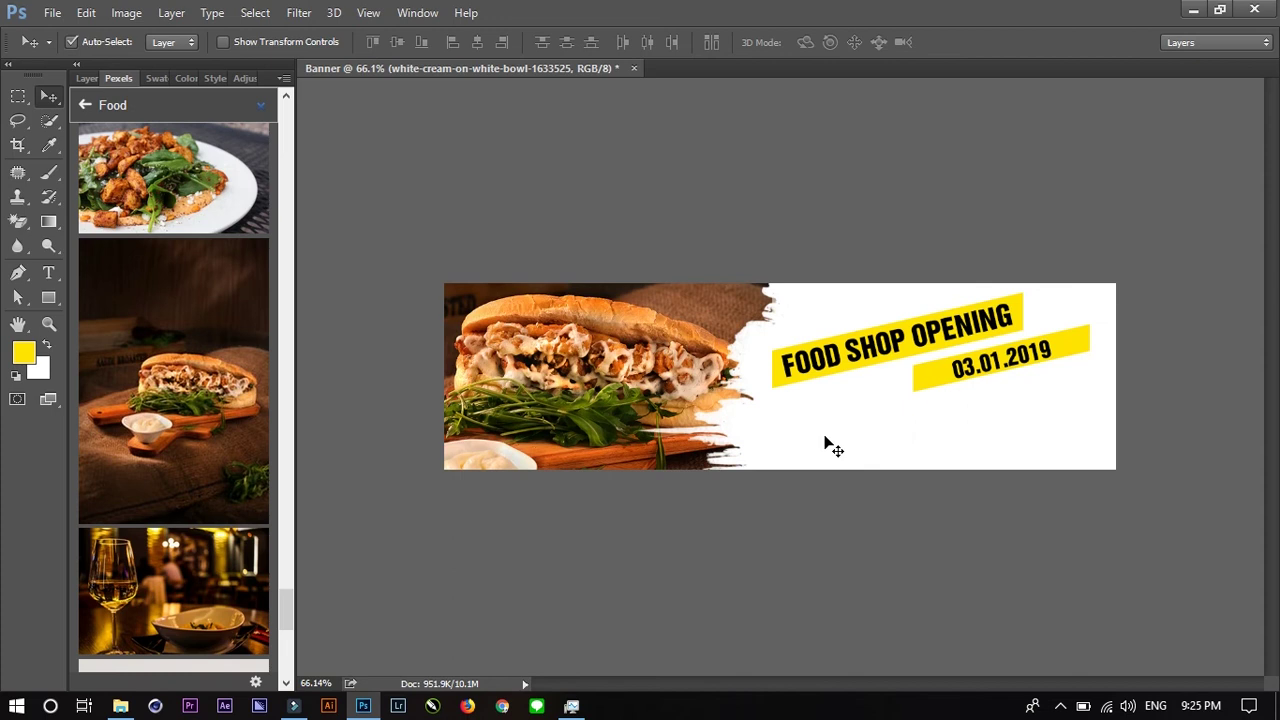
scroll(826, 443, up, 1)
scroll(826, 443, up, 1)
Step: Draw a small phone-handset custom shape on the white area below the headline
click(1039, 531)
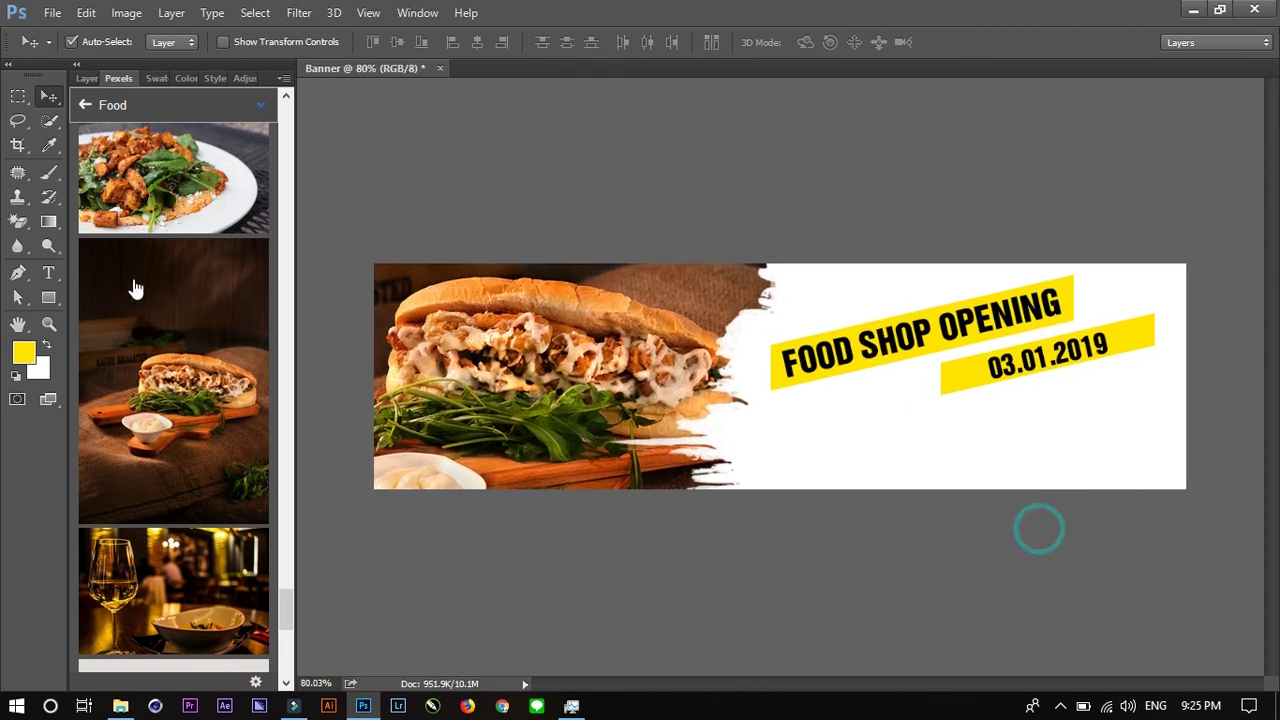
click(74, 65)
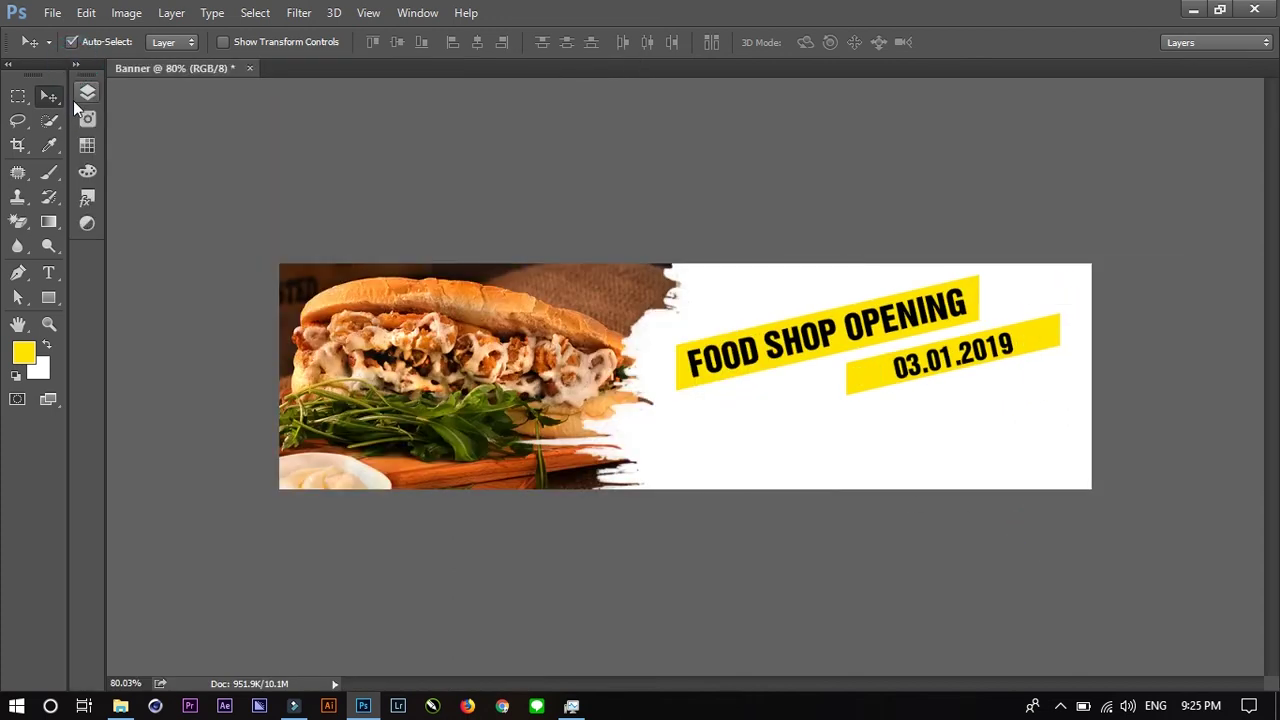
click(47, 301)
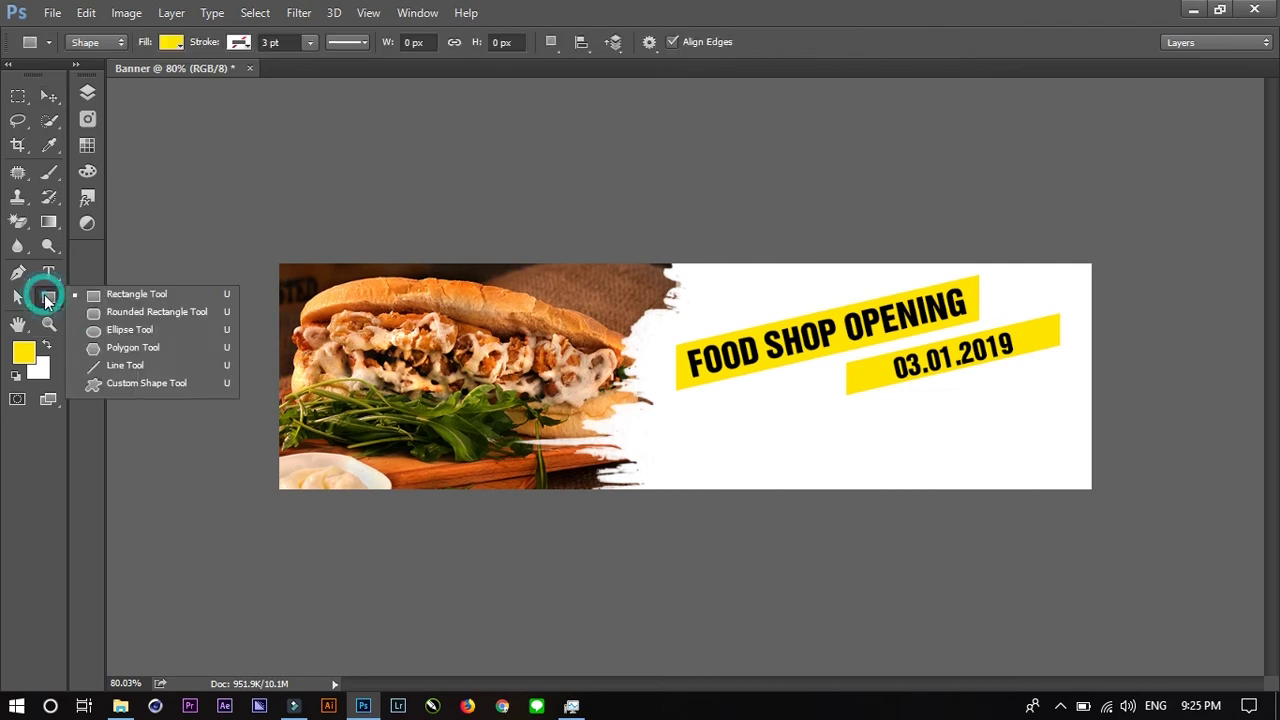
click(106, 382)
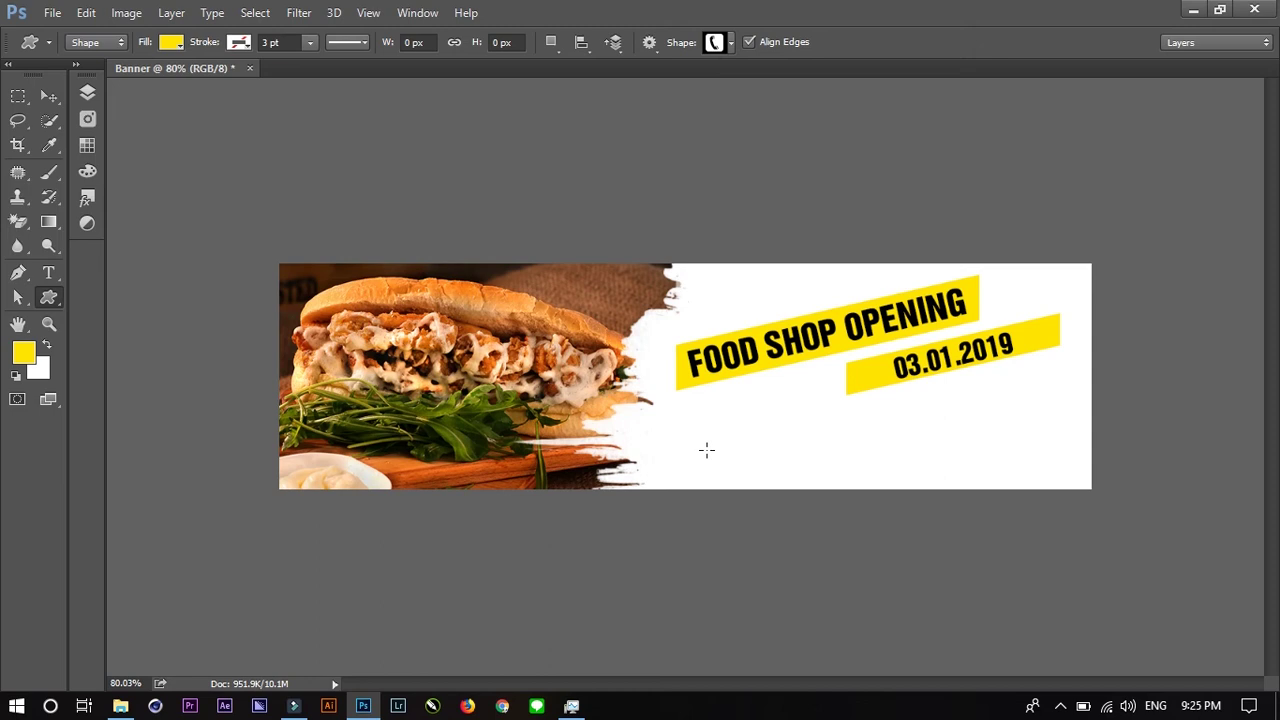
drag(697, 450, 712, 471)
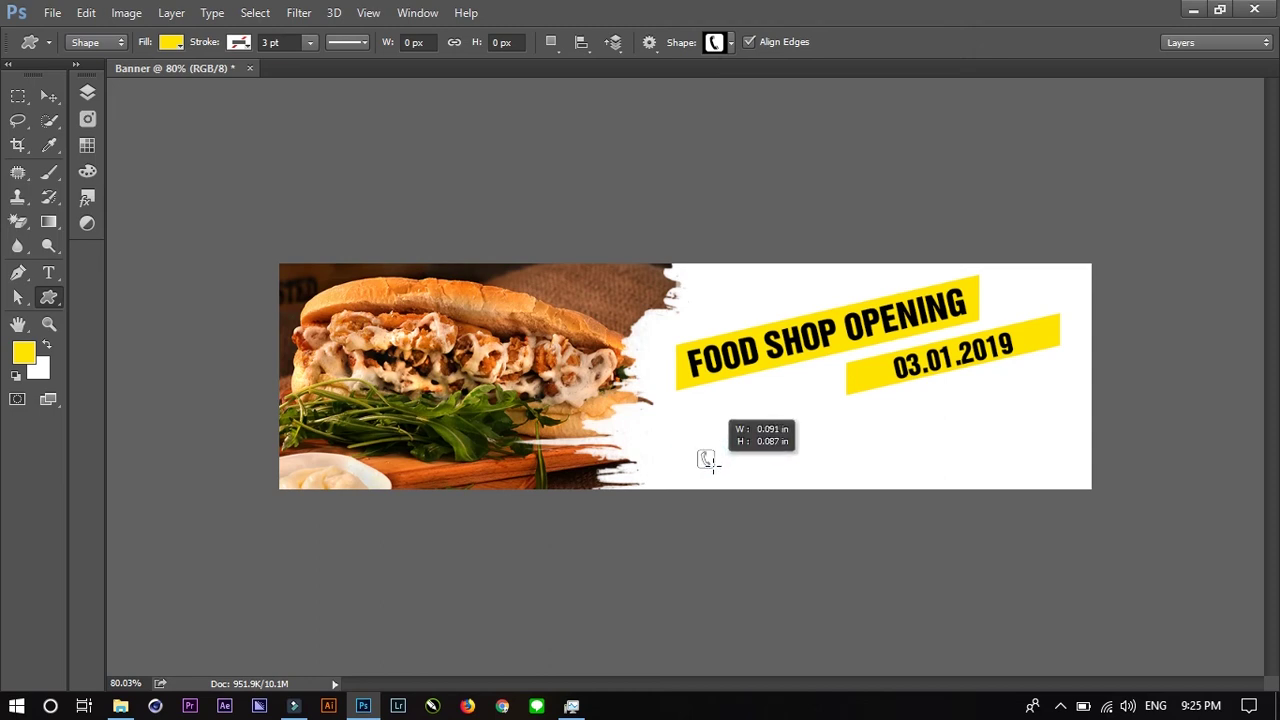
drag(712, 471, 715, 475)
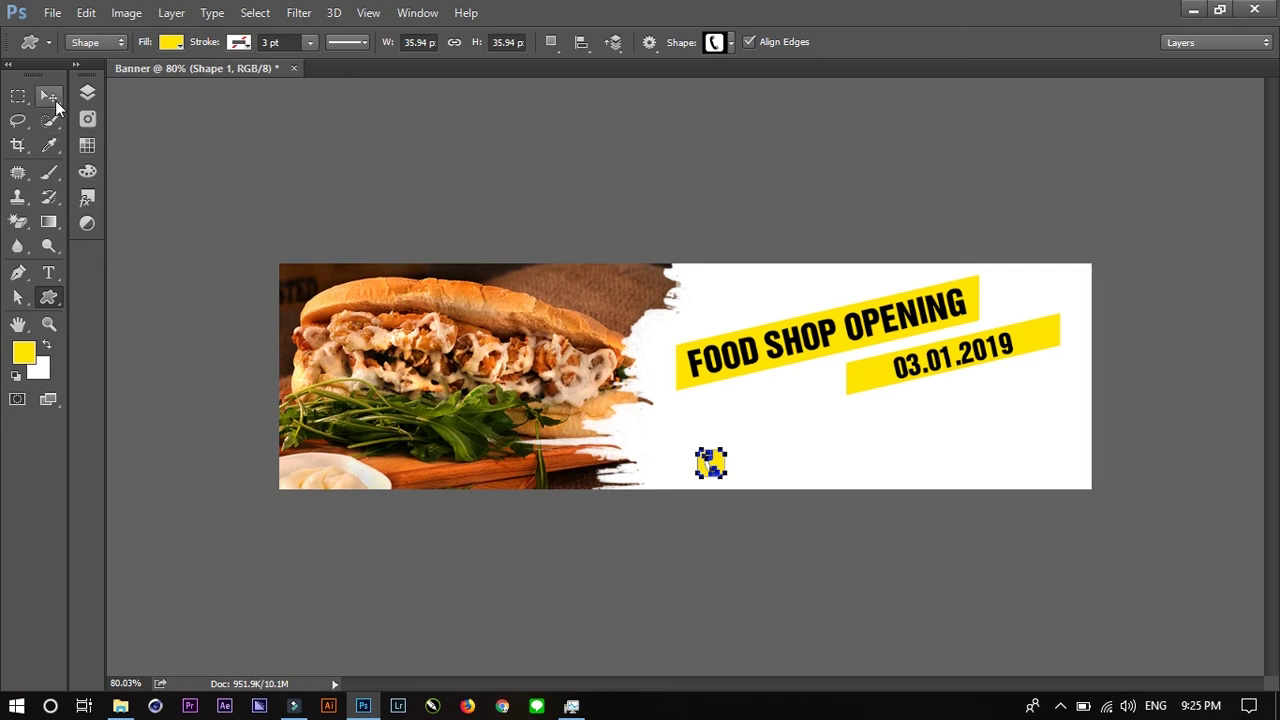
click(49, 96)
scroll(712, 495, up, 5)
Step: Move the phone icon left and make it black (#000000)
drag(730, 495, 708, 478)
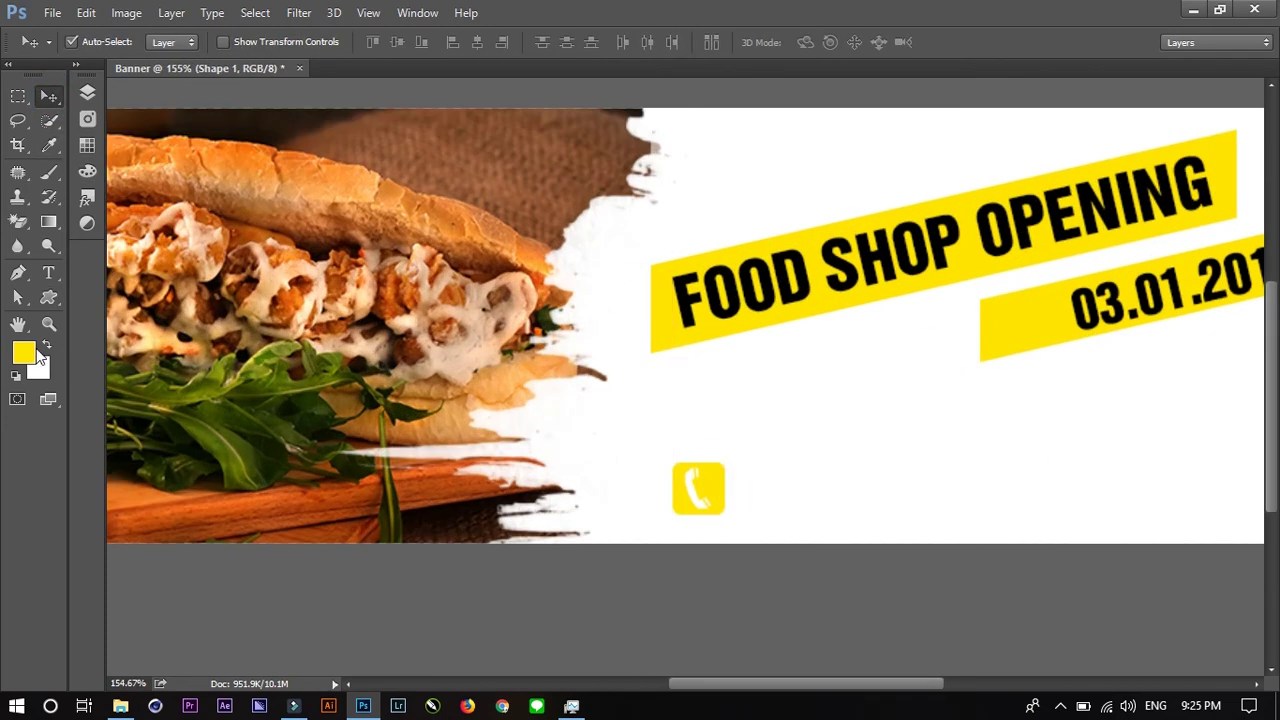
click(24, 352)
drag(460, 394, 522, 490)
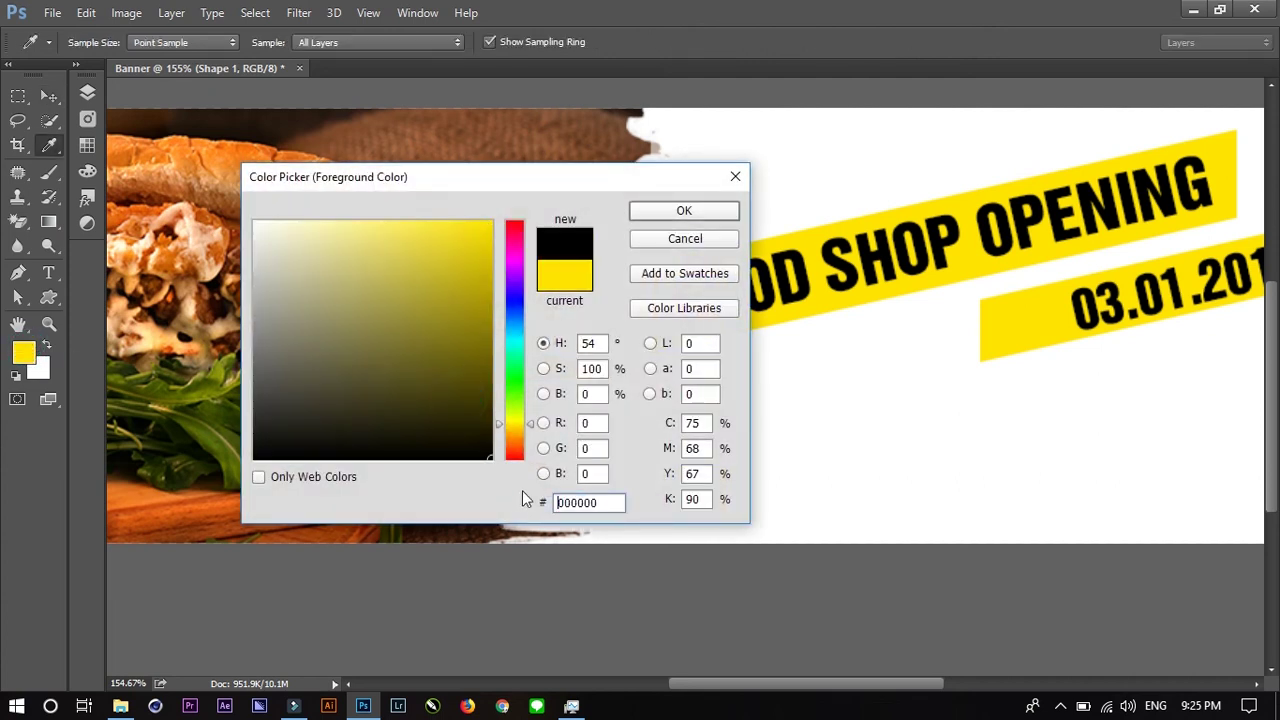
click(708, 215)
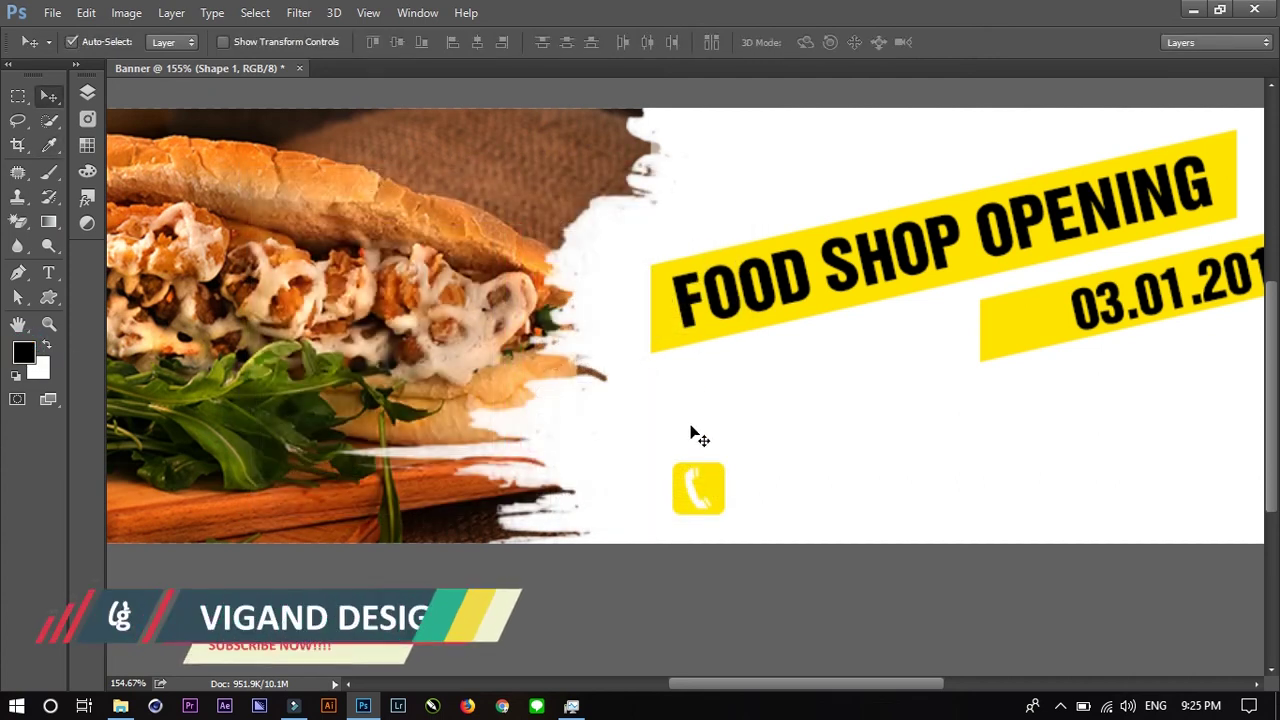
click(913, 447)
Step: Type the shop's phone number as a text line beside the phone icon
click(48, 272)
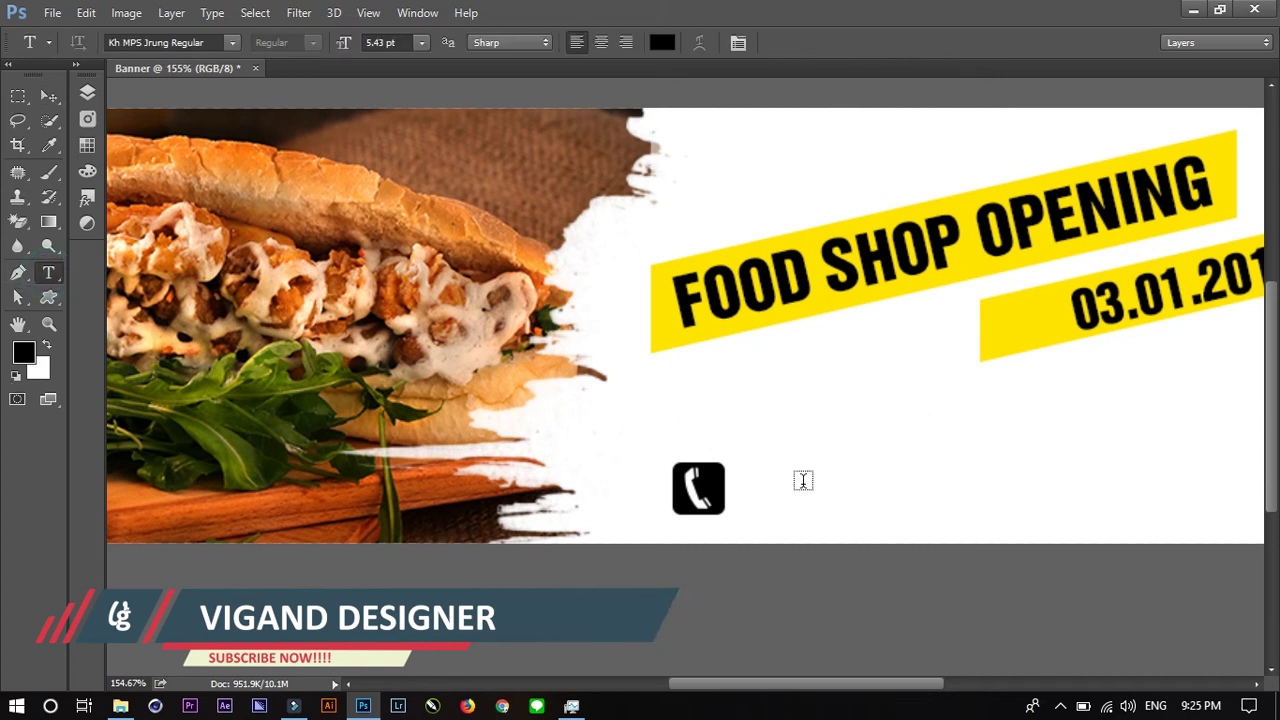
click(794, 494)
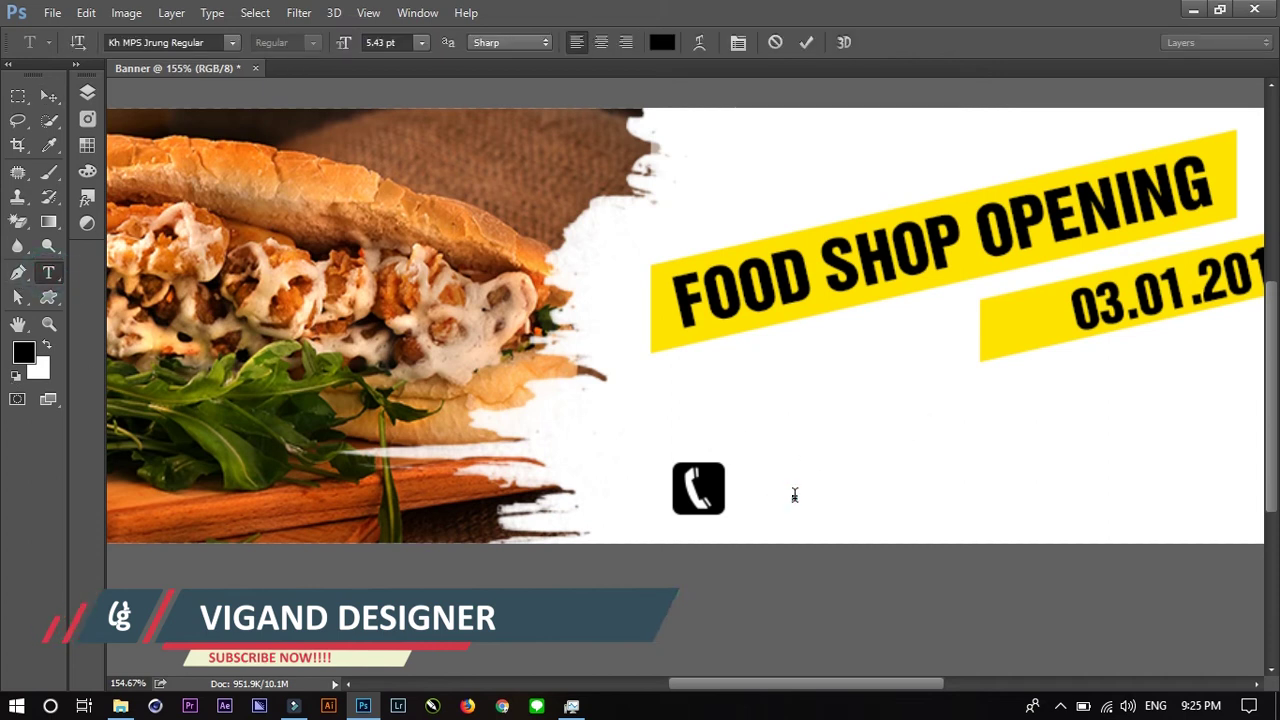
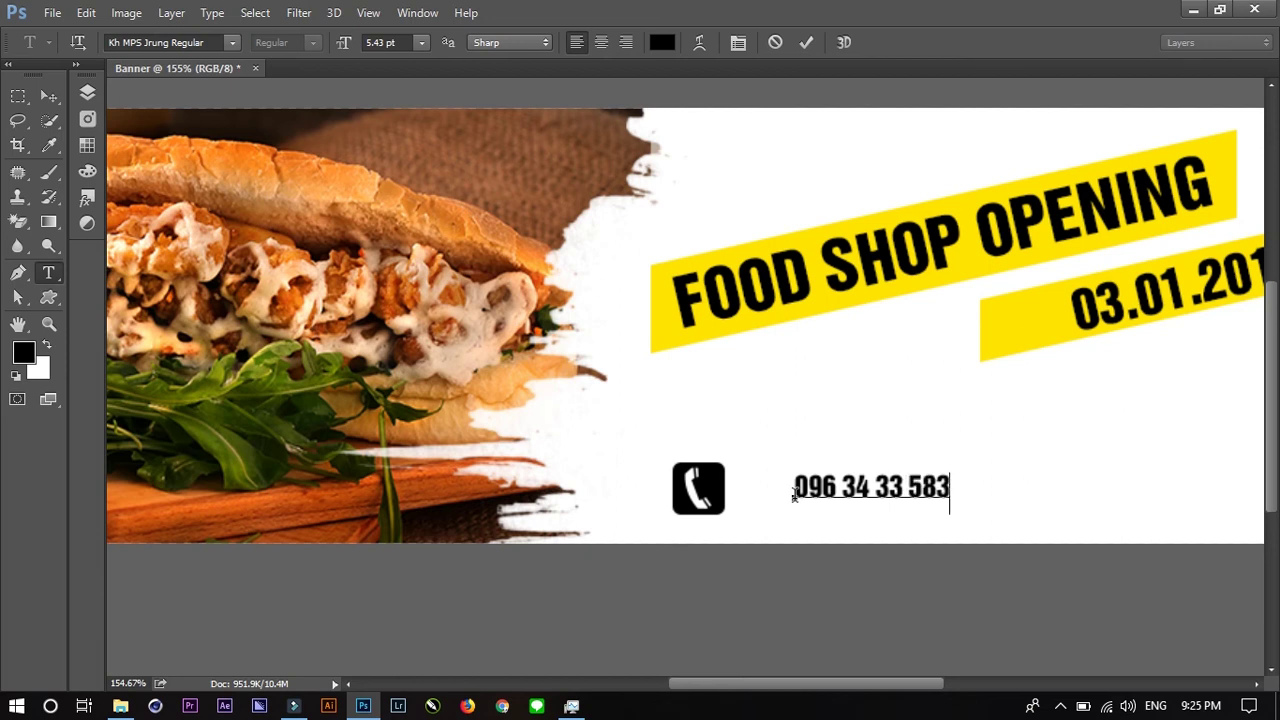
click(48, 95)
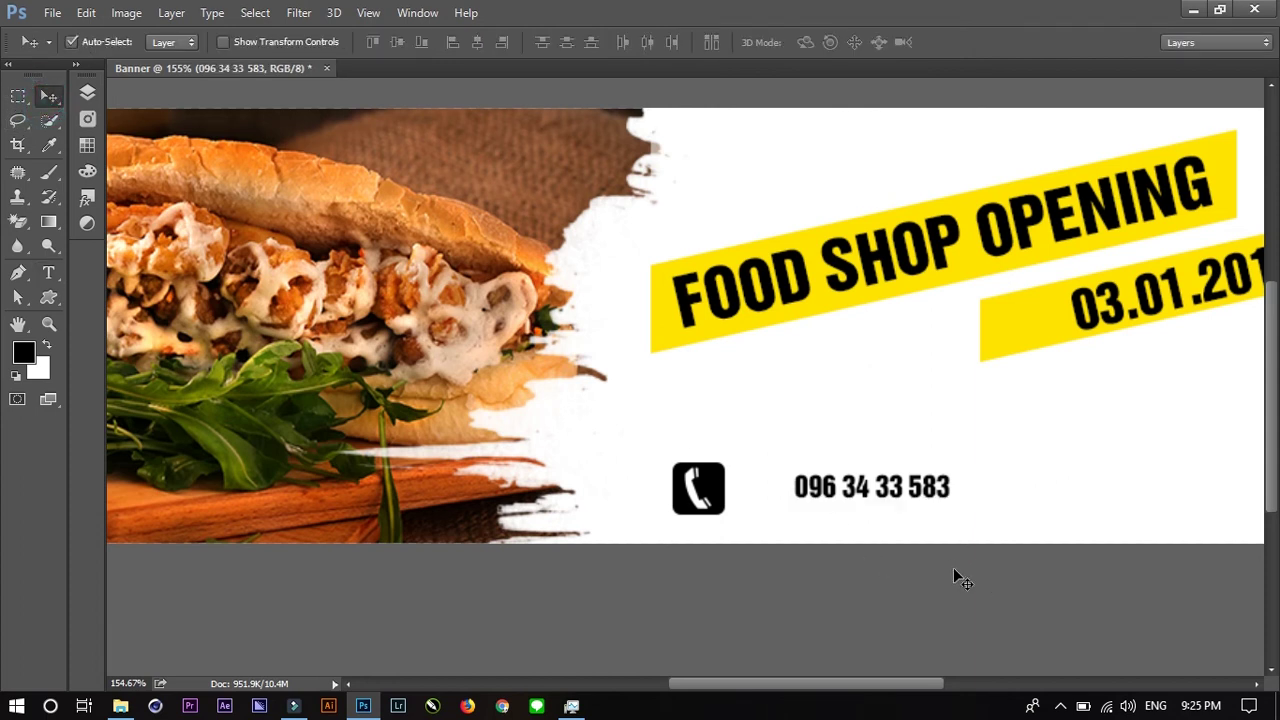
Step: Scale the phone-number text up to roughly double and place it right of the icon
drag(967, 527, 824, 503)
click(791, 517)
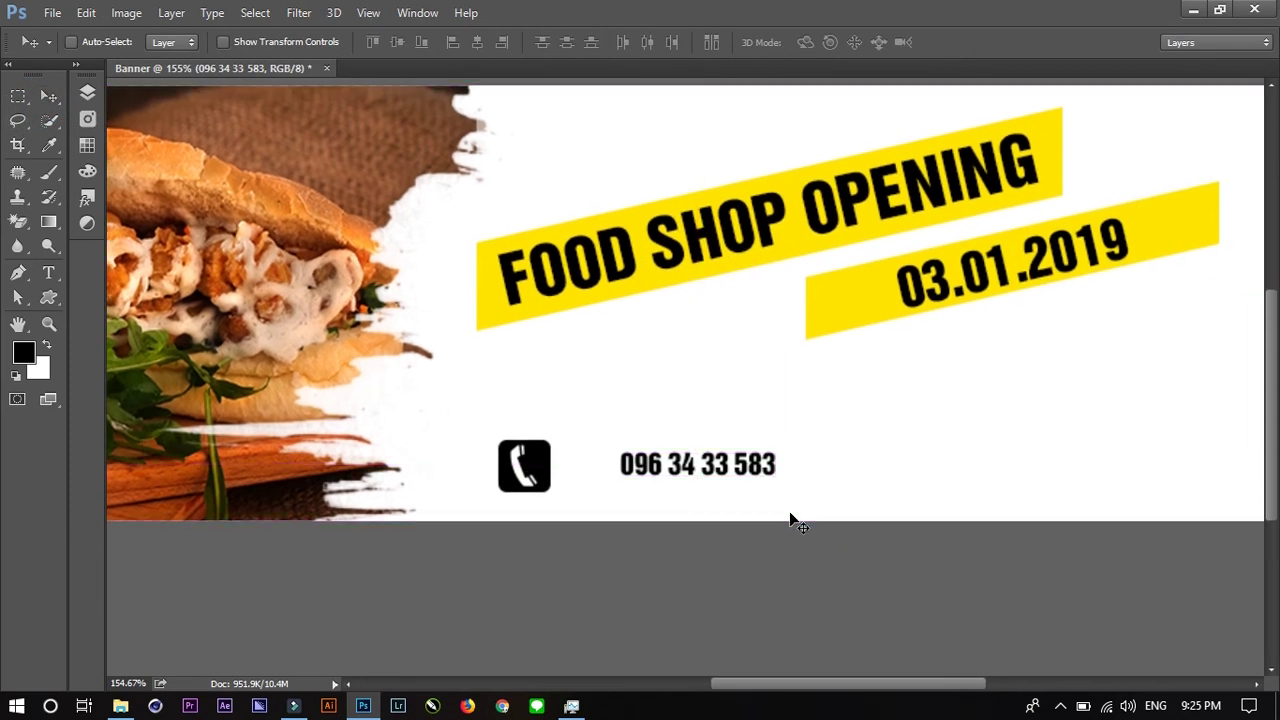
key(ctrl+t)
drag(777, 493, 851, 534)
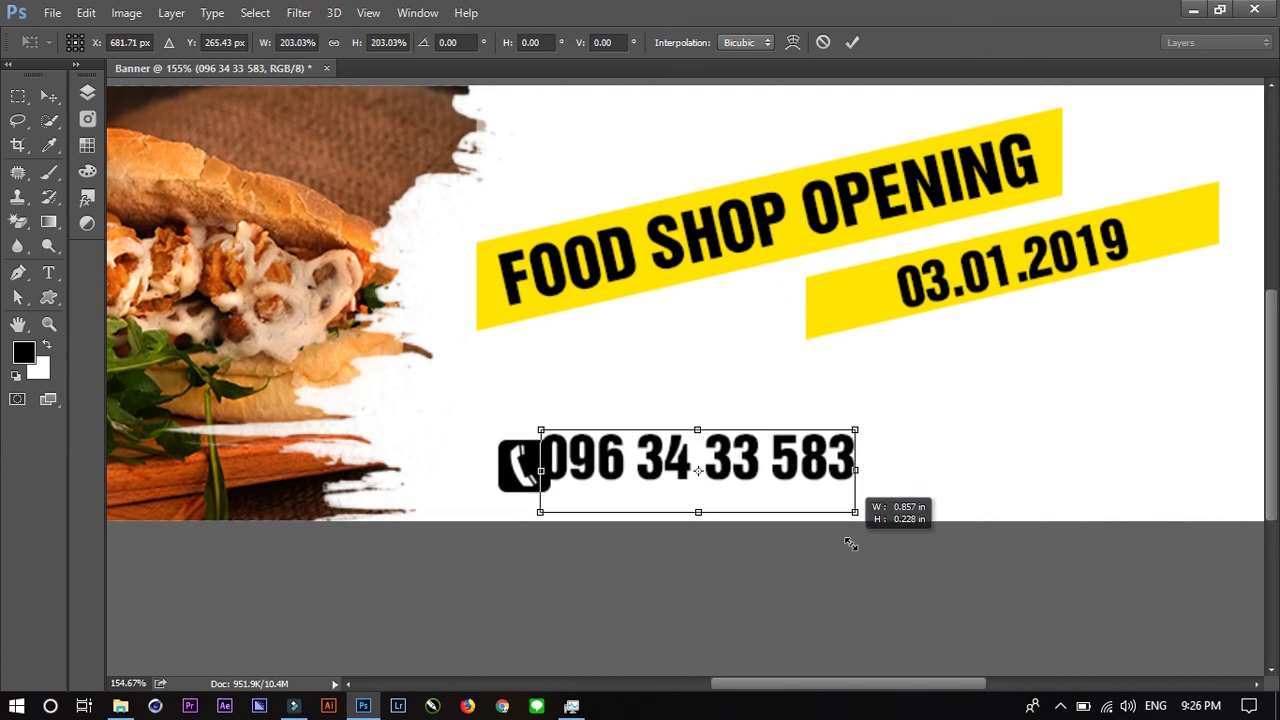
mouse_move(766, 506)
mouse_down()
mouse_move(768, 478)
mouse_move(779, 481)
mouse_move(773, 511)
mouse_up()
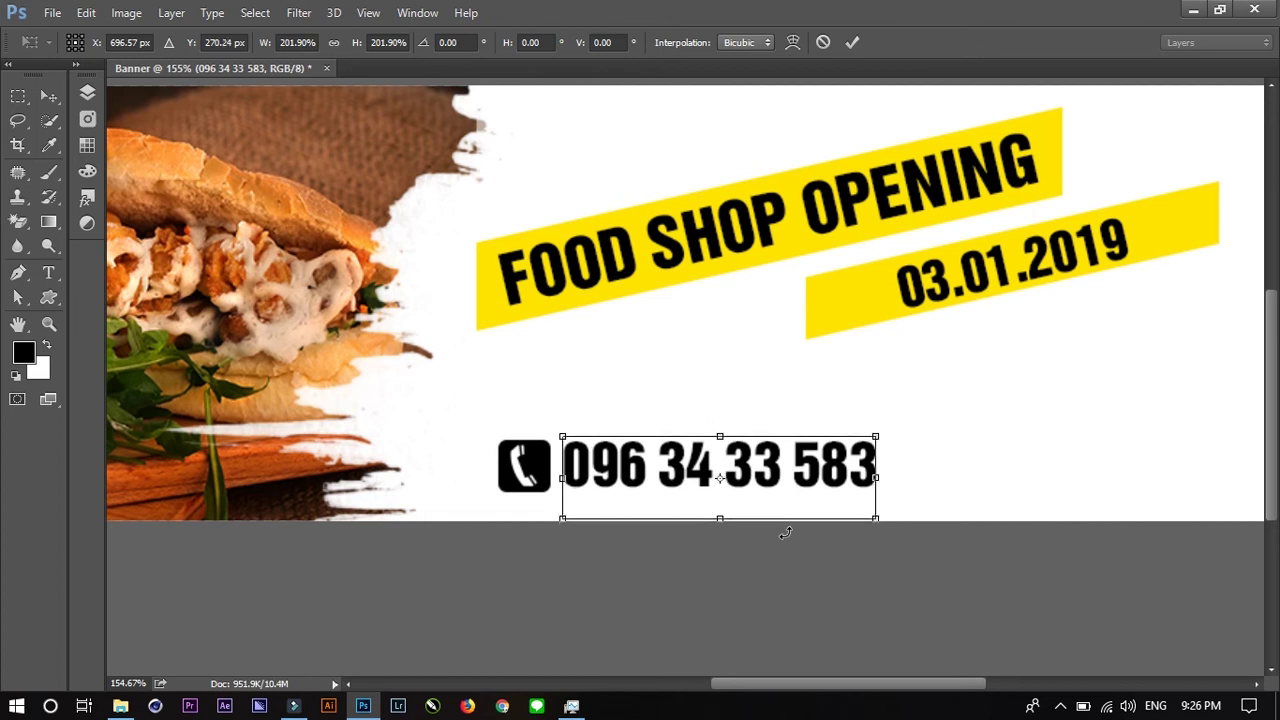
key(Down)
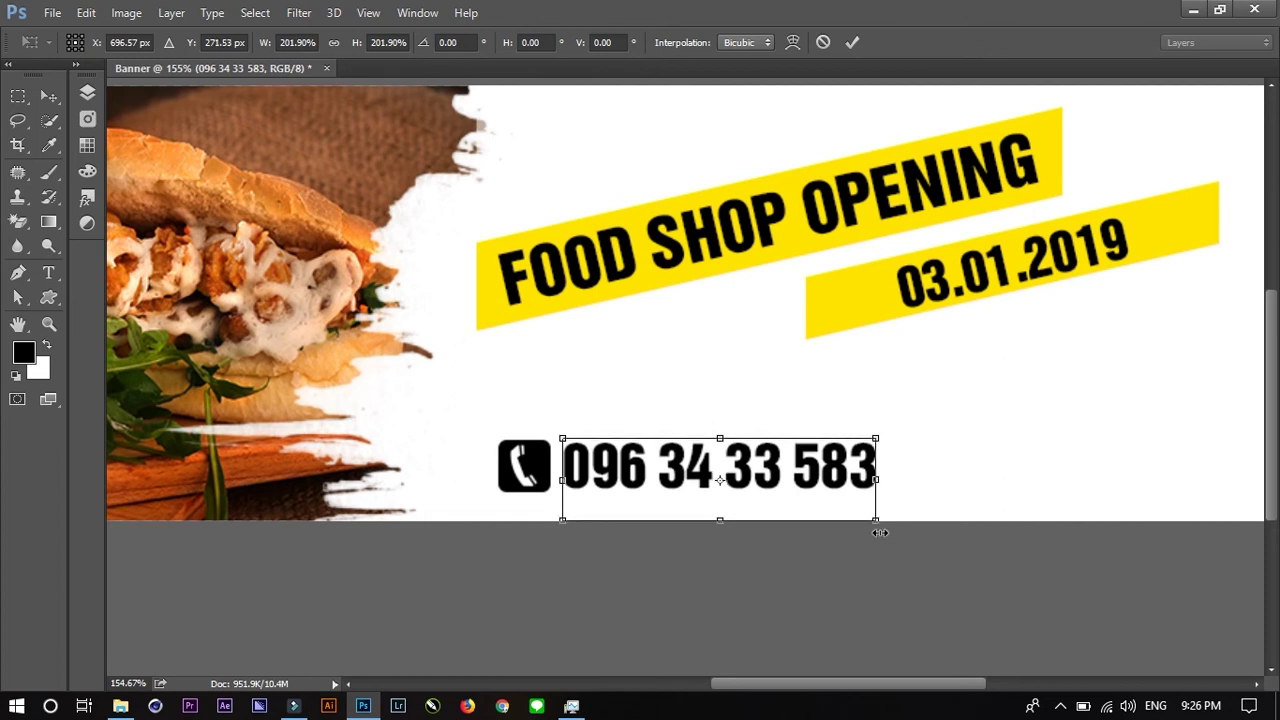
drag(877, 523, 889, 525)
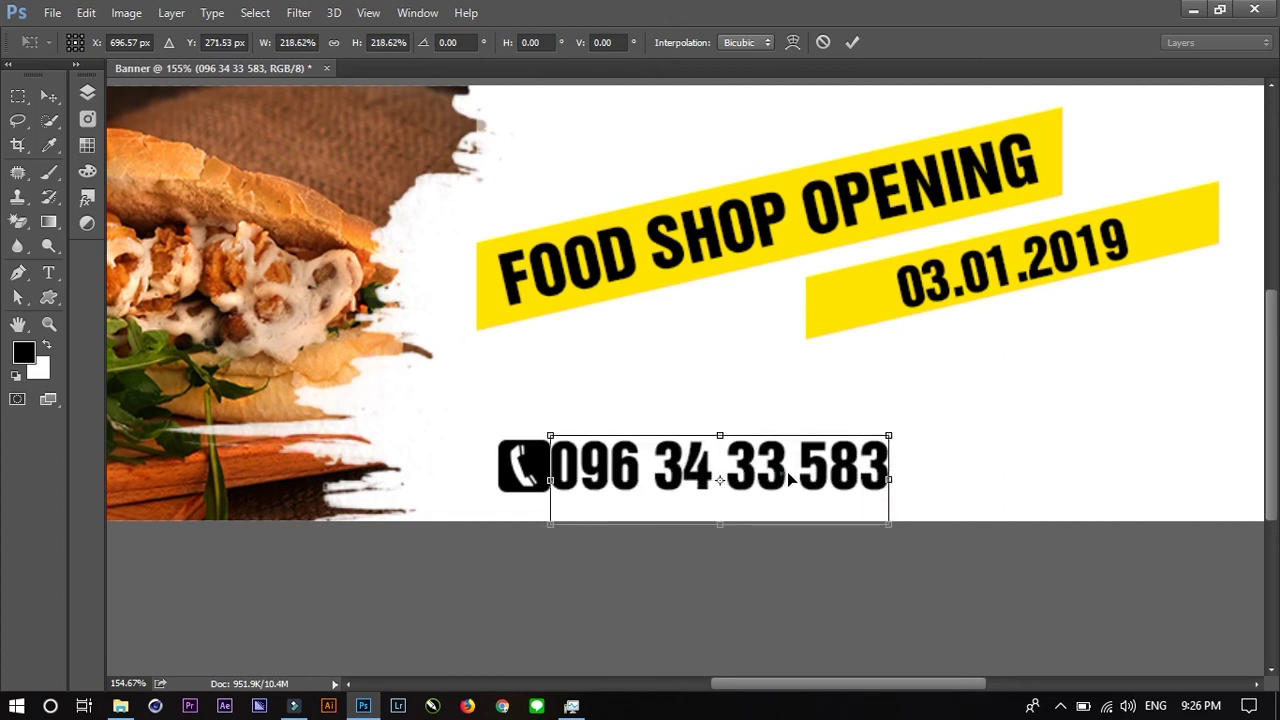
drag(790, 480, 804, 481)
key(Return)
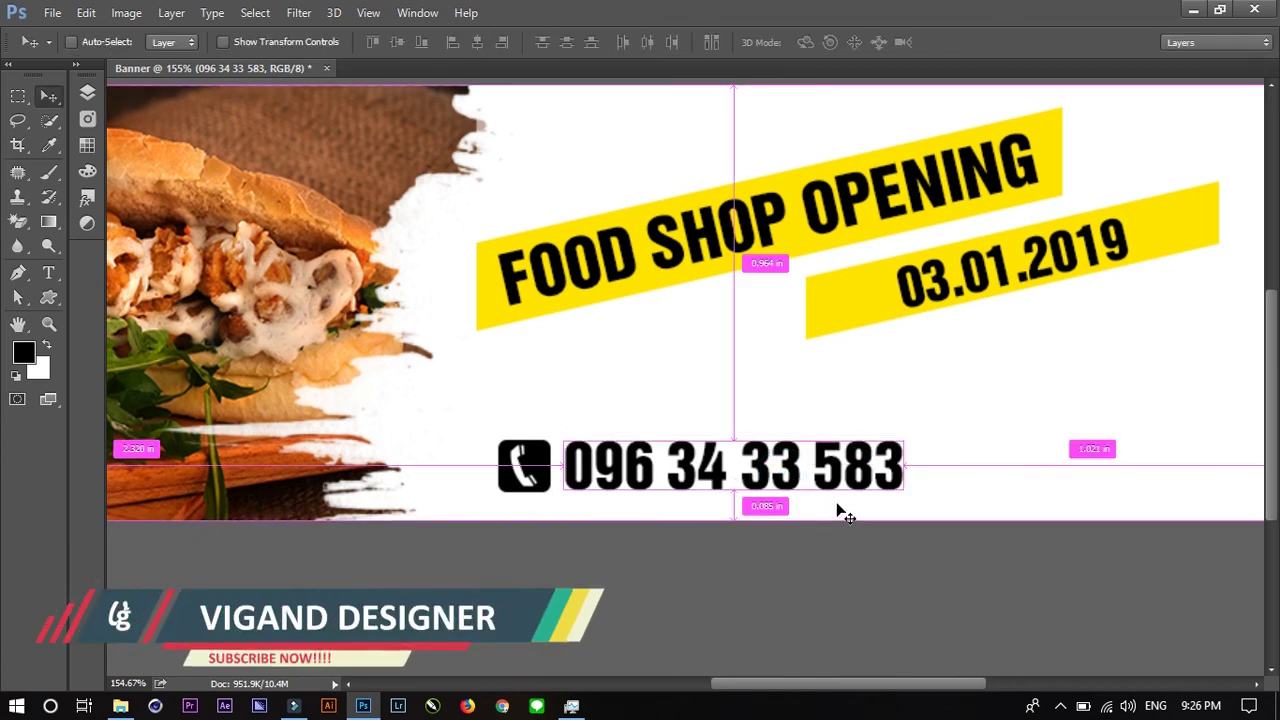
Step: Shrink the phone number slightly to about 97% and nudge it left into line with the icon
key(ctrl+t)
drag(904, 522, 899, 524)
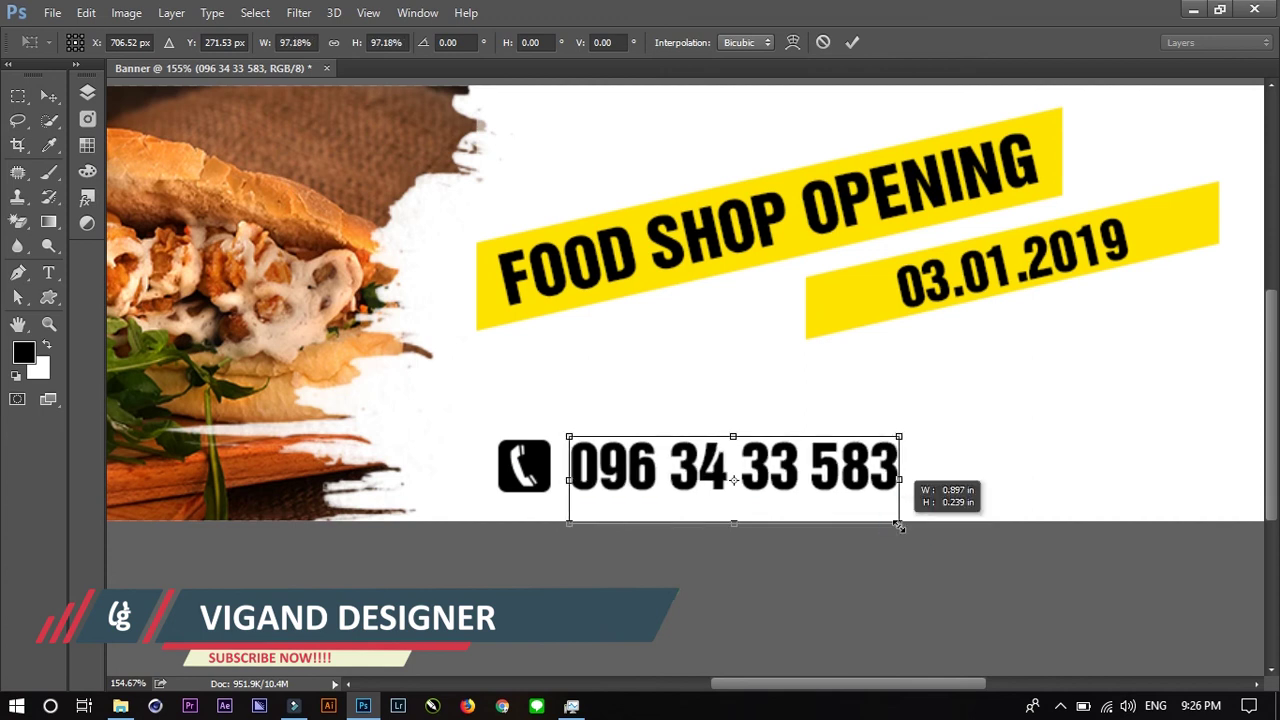
key(Return)
key(Left)
key(Left)
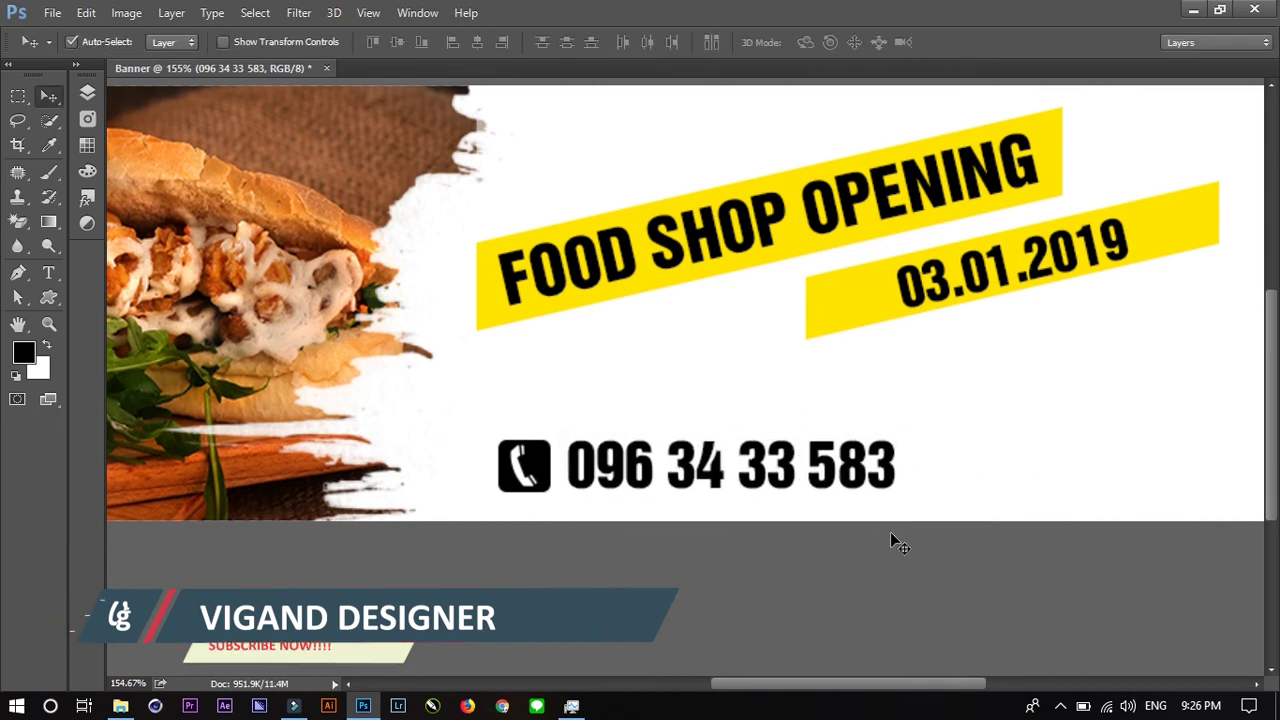
click(918, 525)
drag(534, 460, 505, 458)
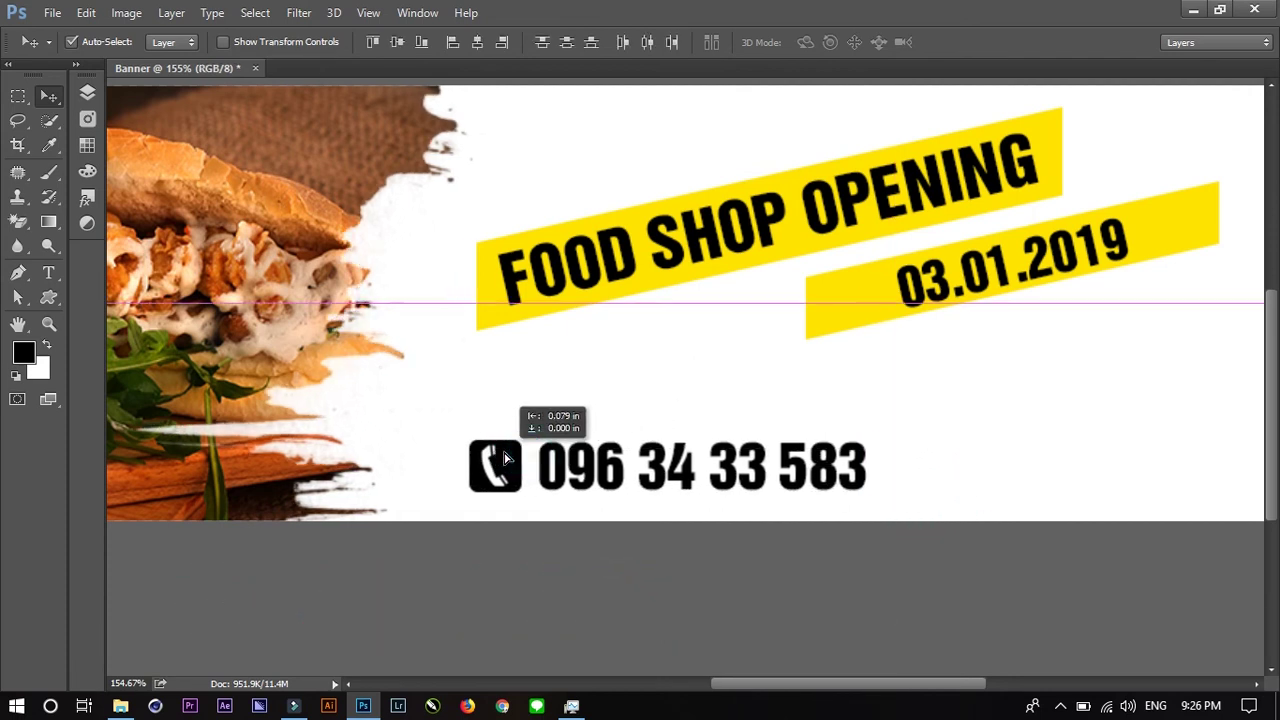
key(ctrl+z)
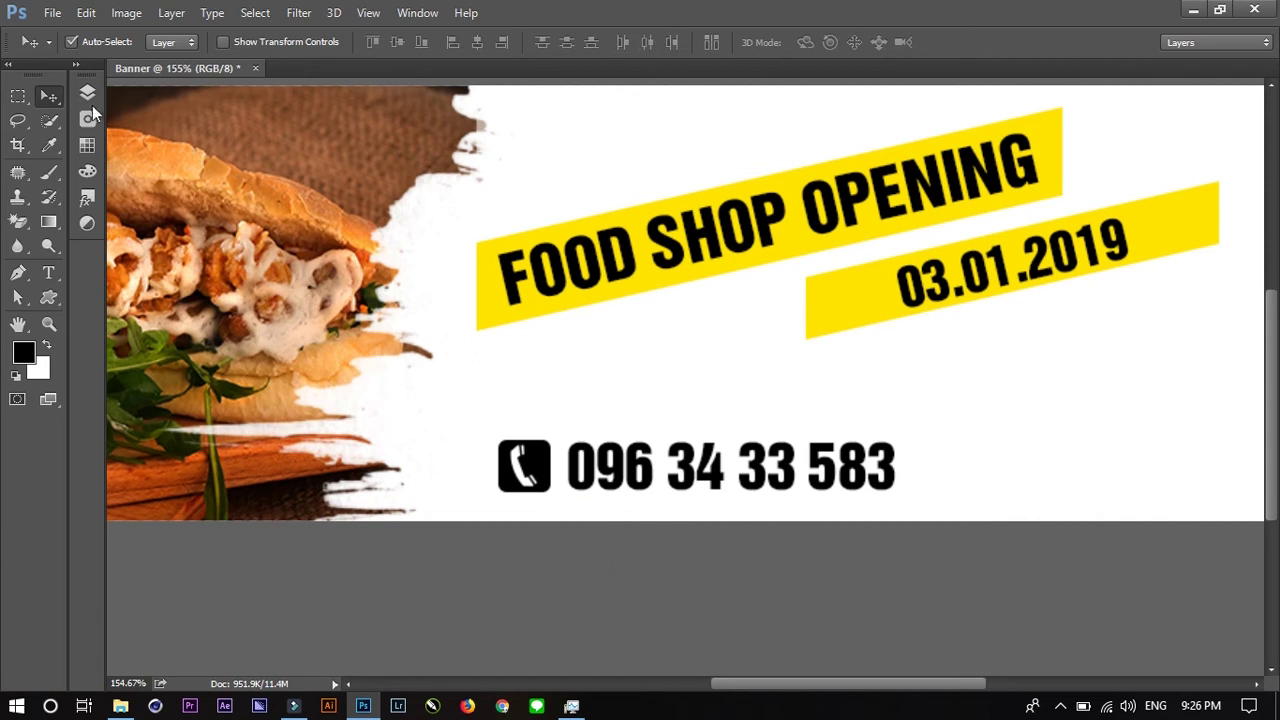
Step: Group the photo layers, name the group 'Food' and lock it completely
click(88, 94)
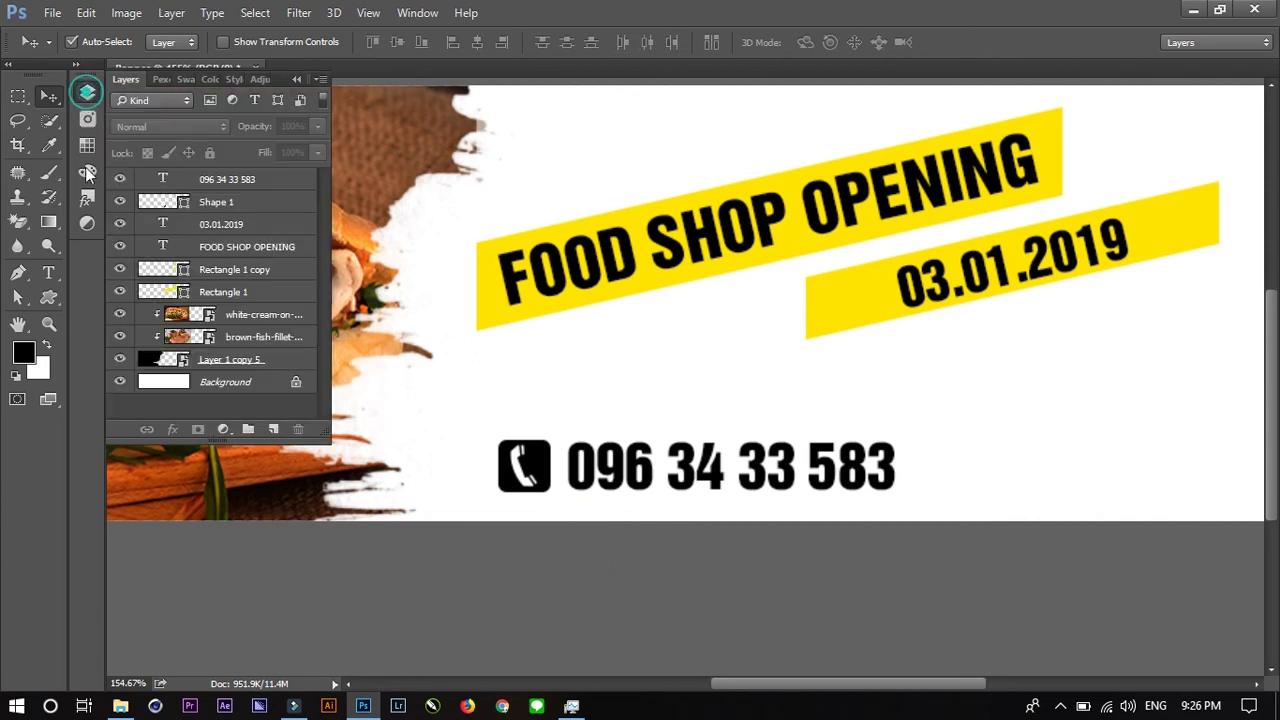
click(247, 320)
shift+click(240, 360)
drag(240, 362, 248, 429)
double_click(205, 315)
text(FOO)
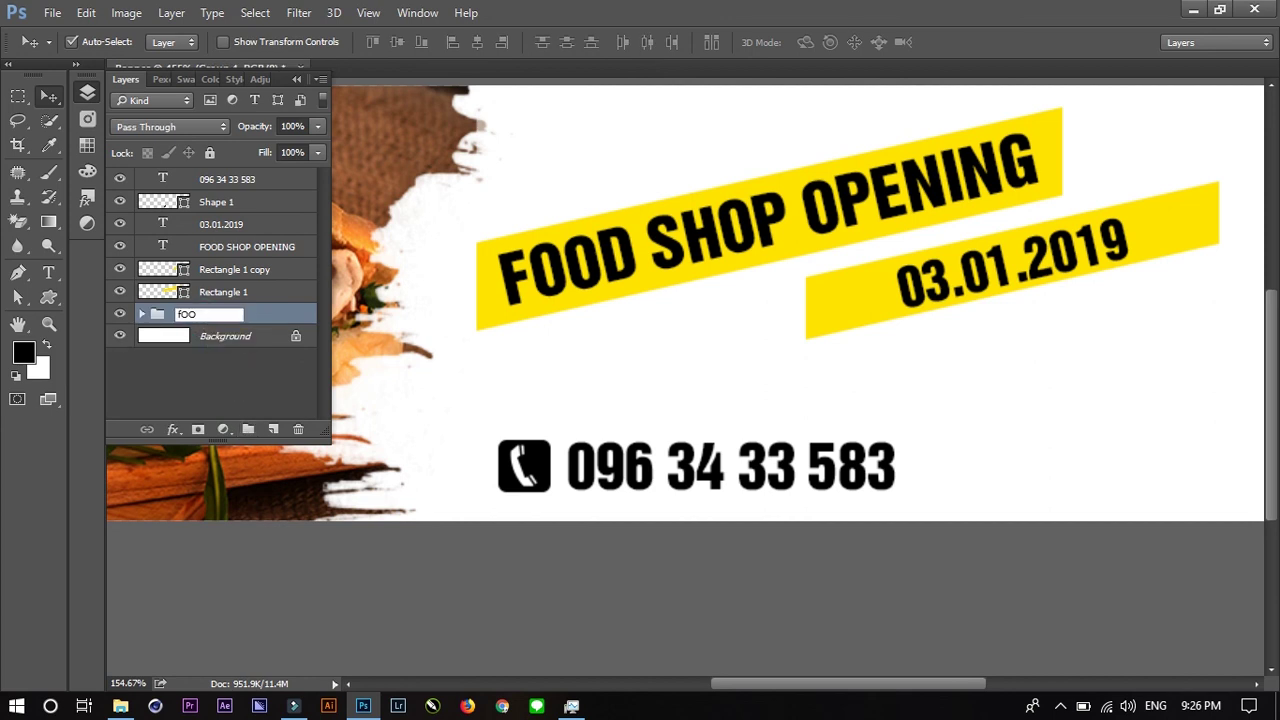
key(BackSpace)
key(Return)
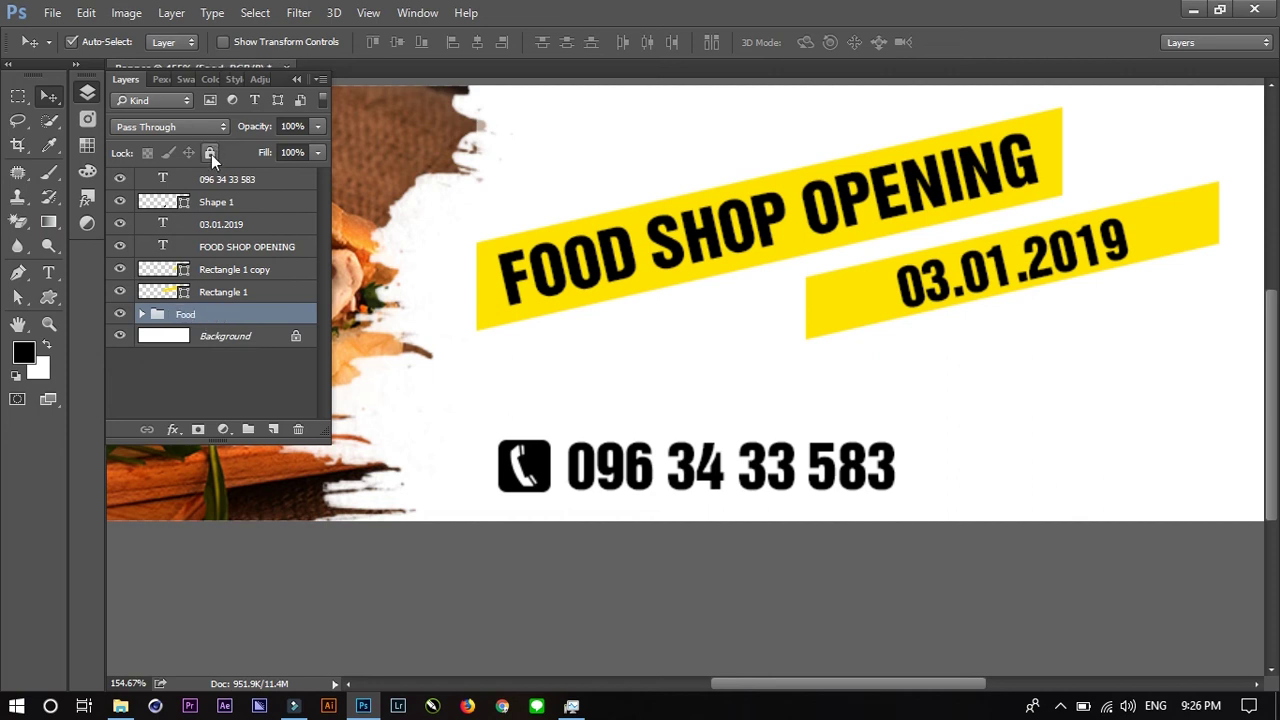
click(210, 153)
Step: Reduce the phone number's font size to 10.53 pt
click(862, 540)
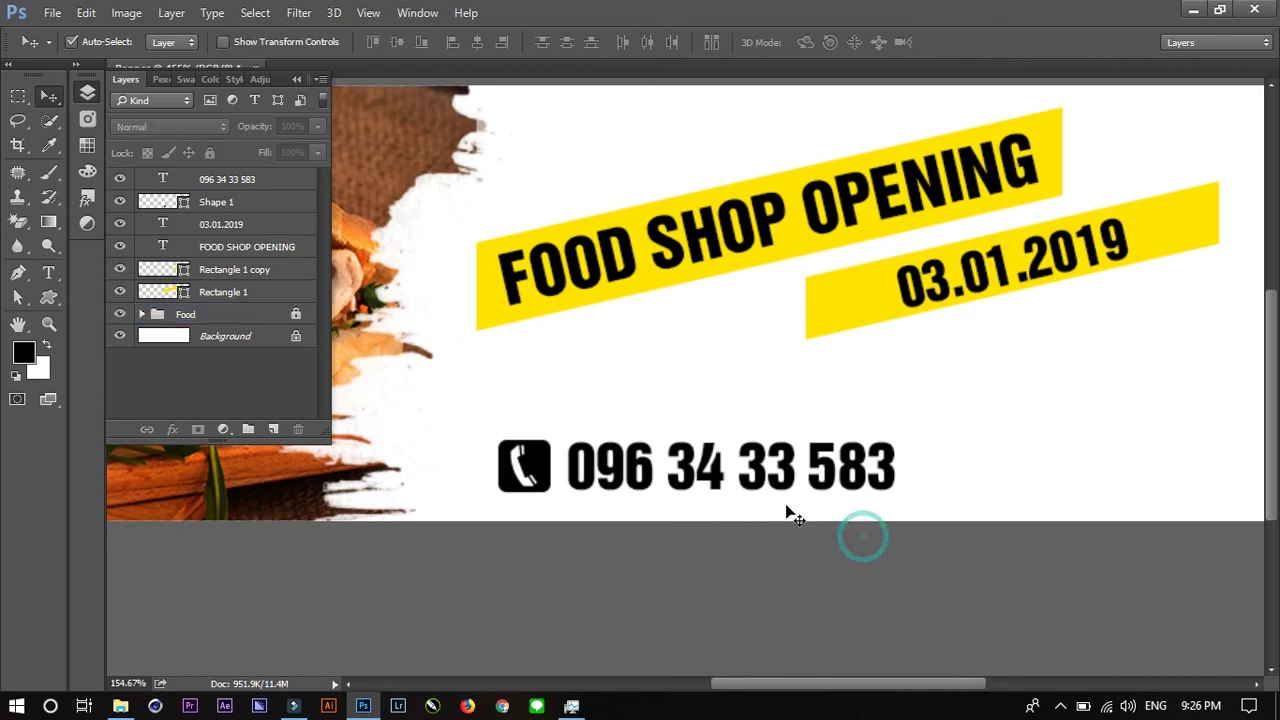
click(727, 480)
double_click(684, 486)
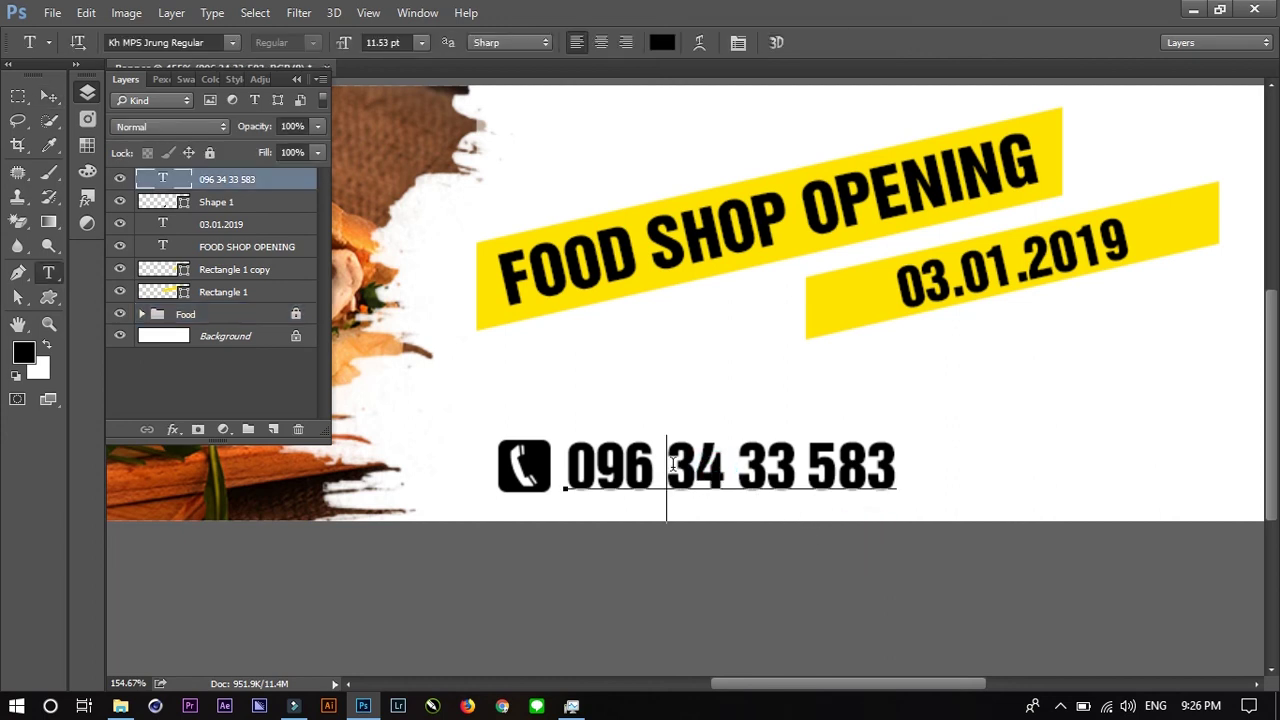
key(ctrl+a)
click(383, 44)
key(Down)
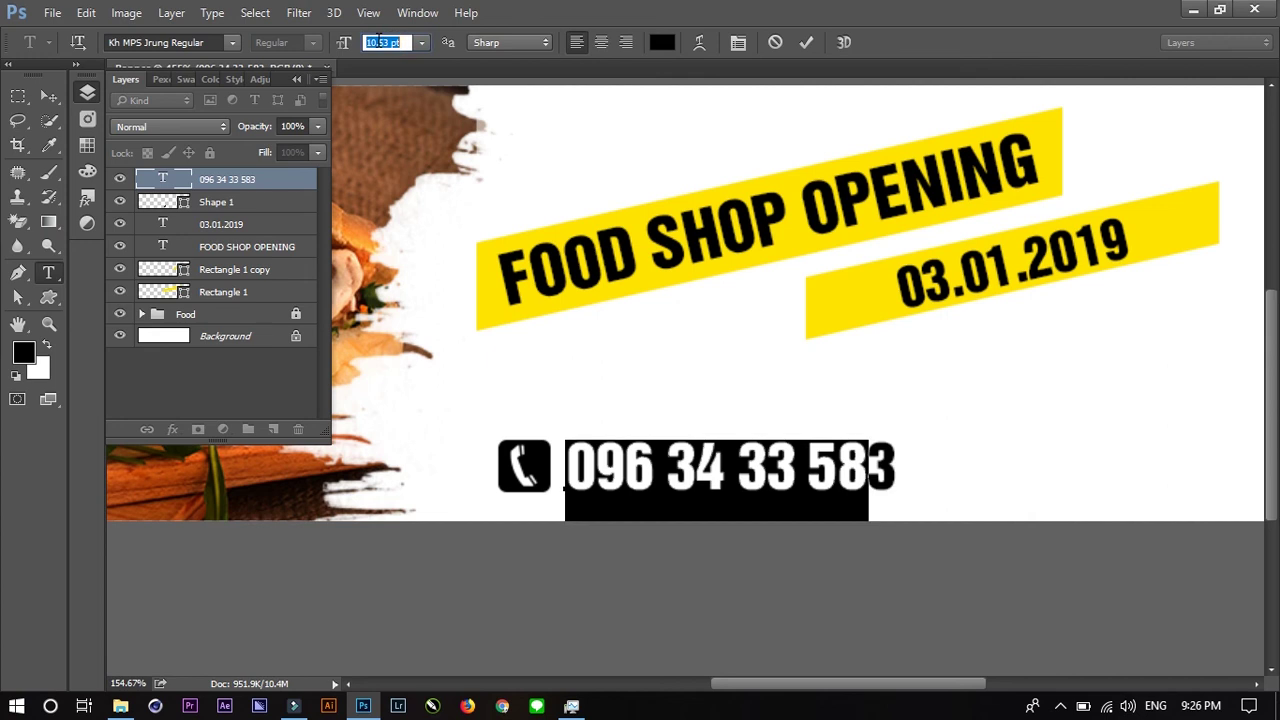
click(46, 96)
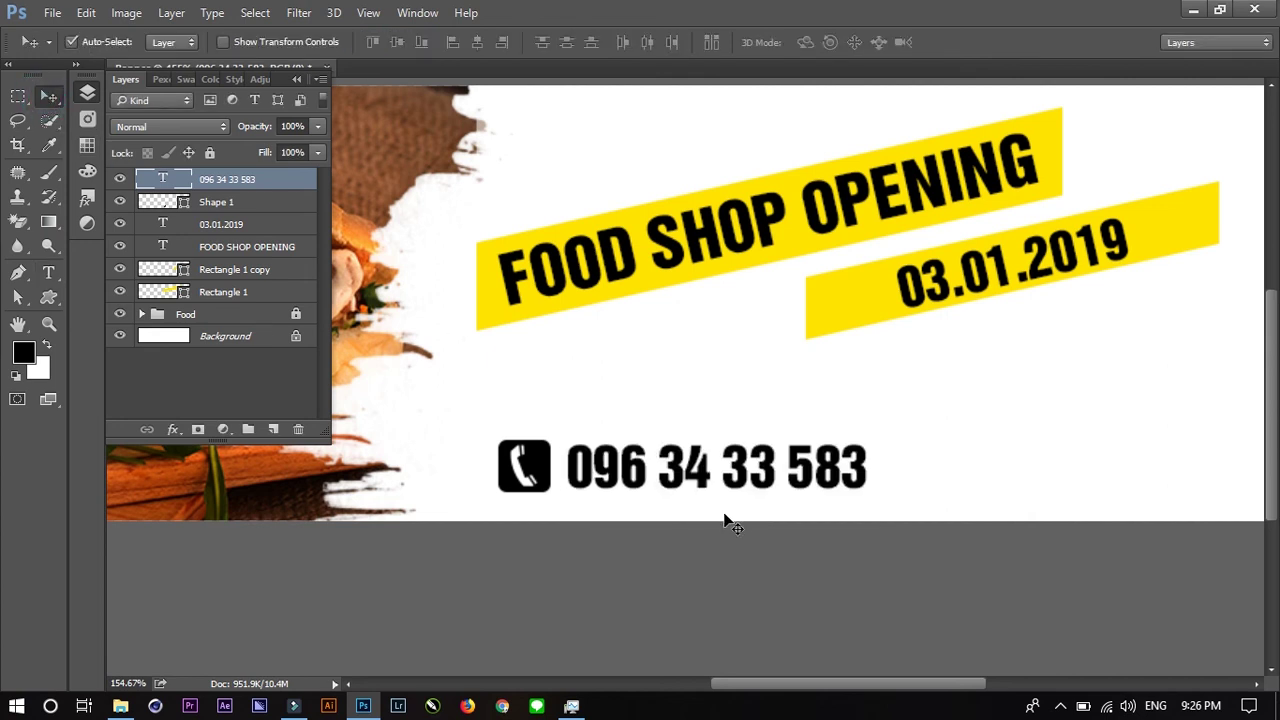
Step: Nudge the phone icon and number up together
click(780, 561)
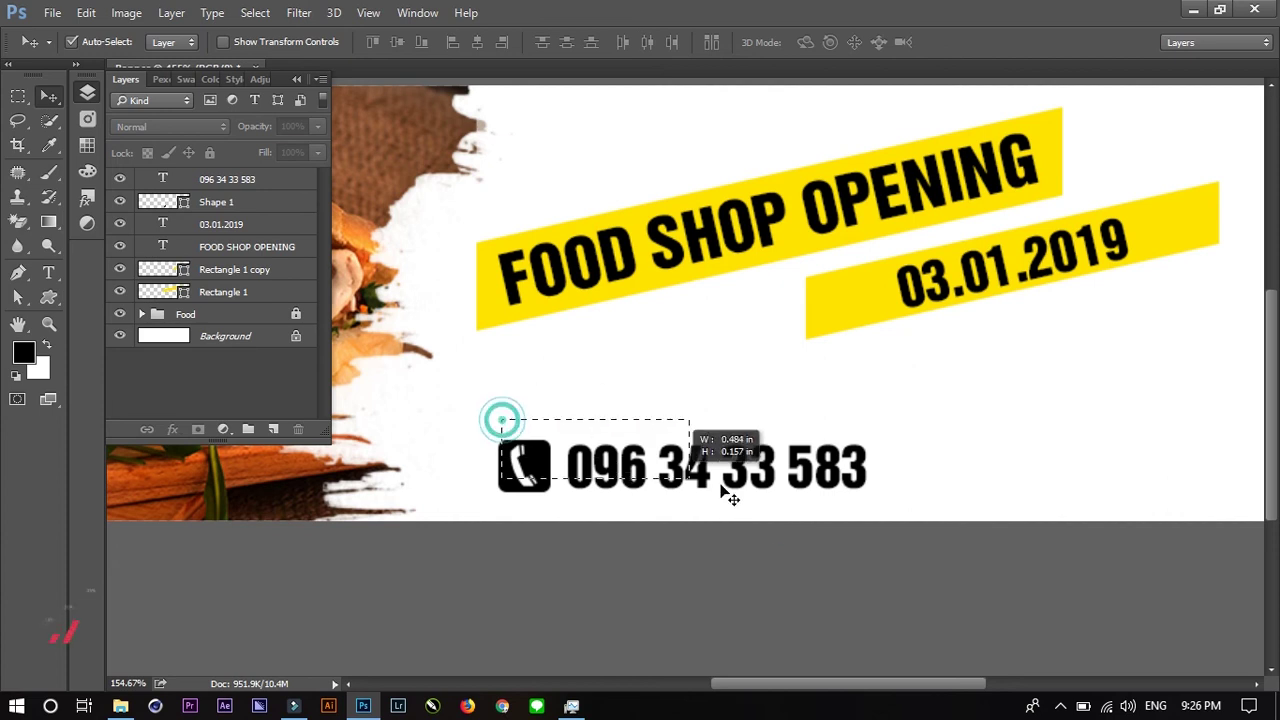
drag(507, 428, 855, 514)
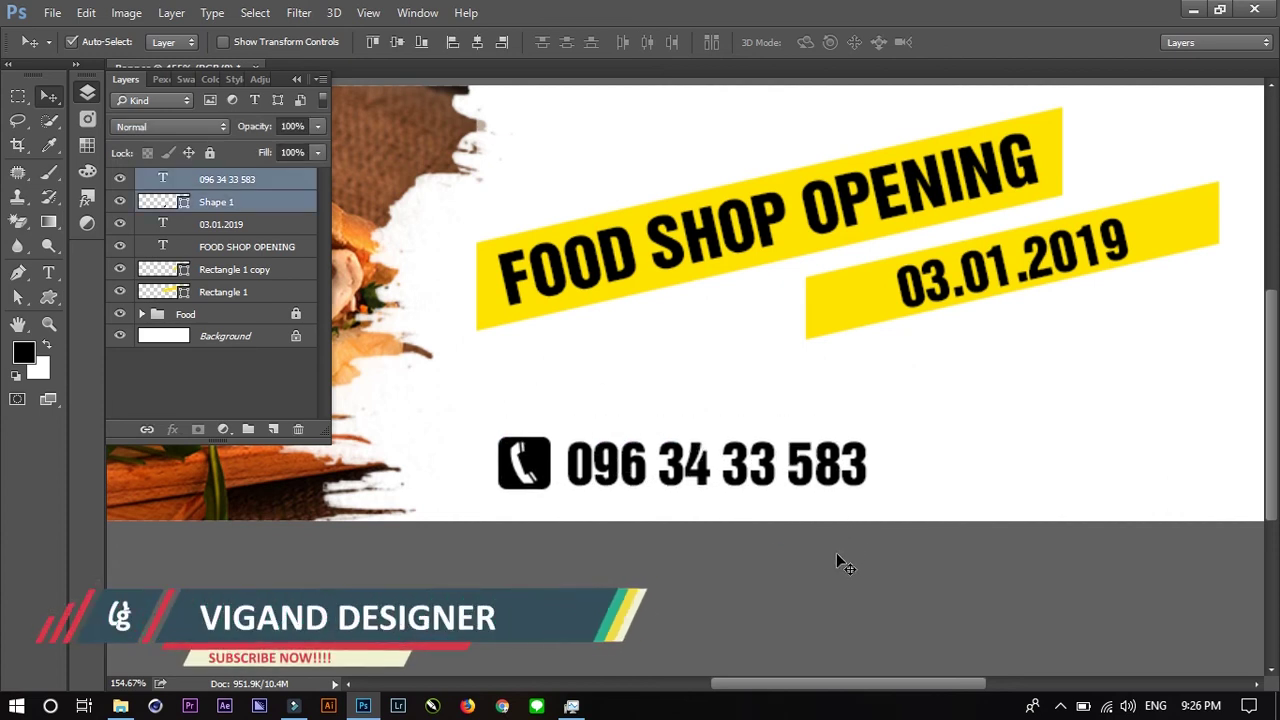
key(Up)
key(Up)
key(Up)
click(813, 540)
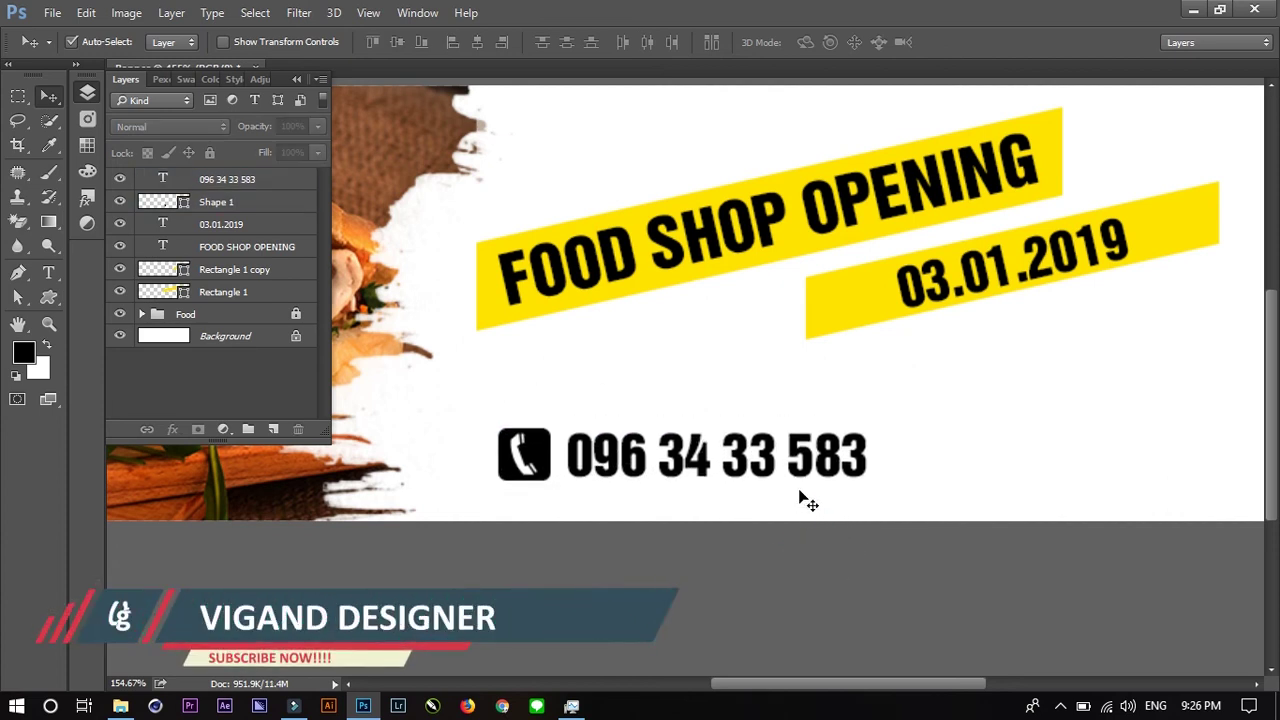
scroll(805, 500, down, 3)
scroll(830, 515, up, 1)
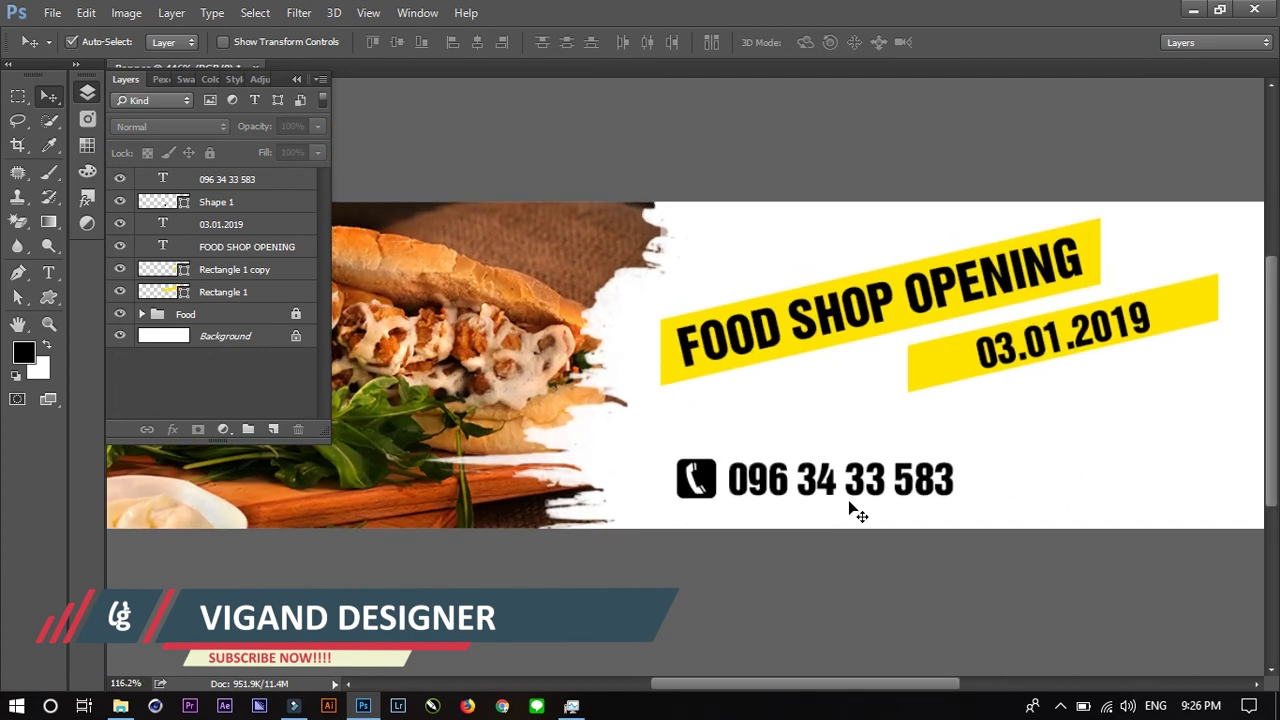
scroll(900, 512, down, 2)
scroll(1034, 509, down, 1)
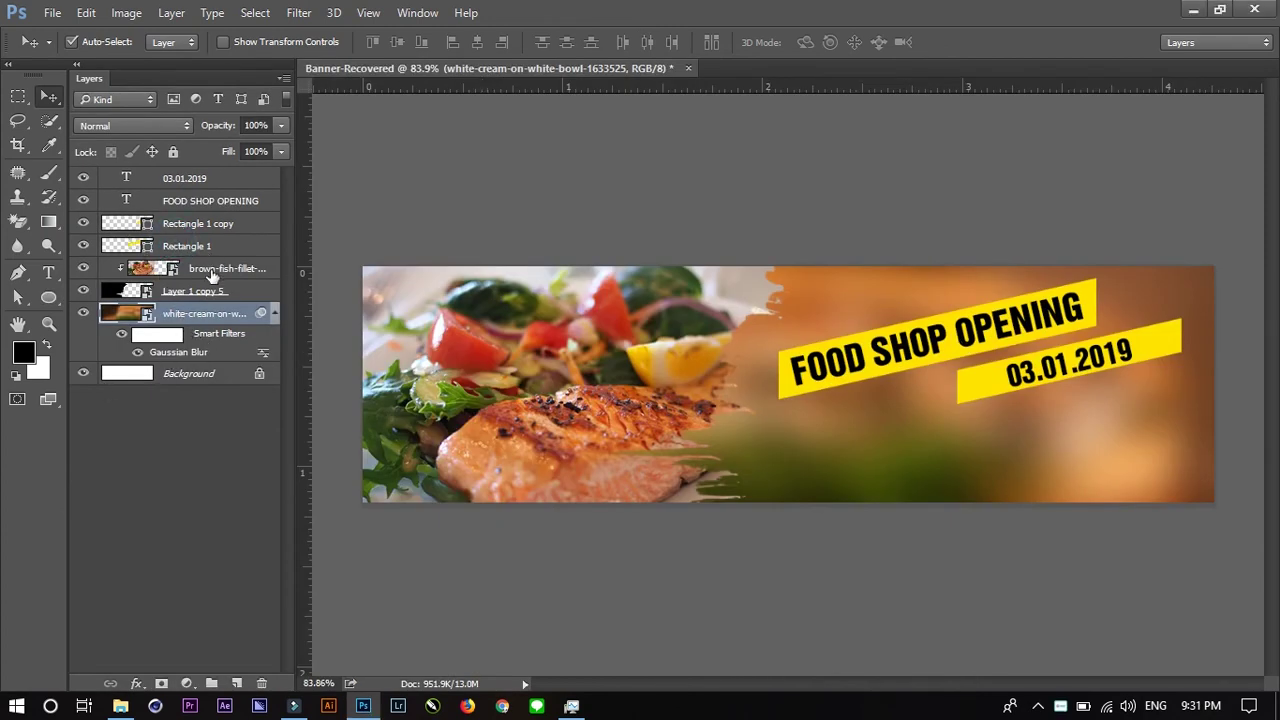
Step: Delete the bowl photo layer
click(391, 591)
click(195, 333)
click(261, 683)
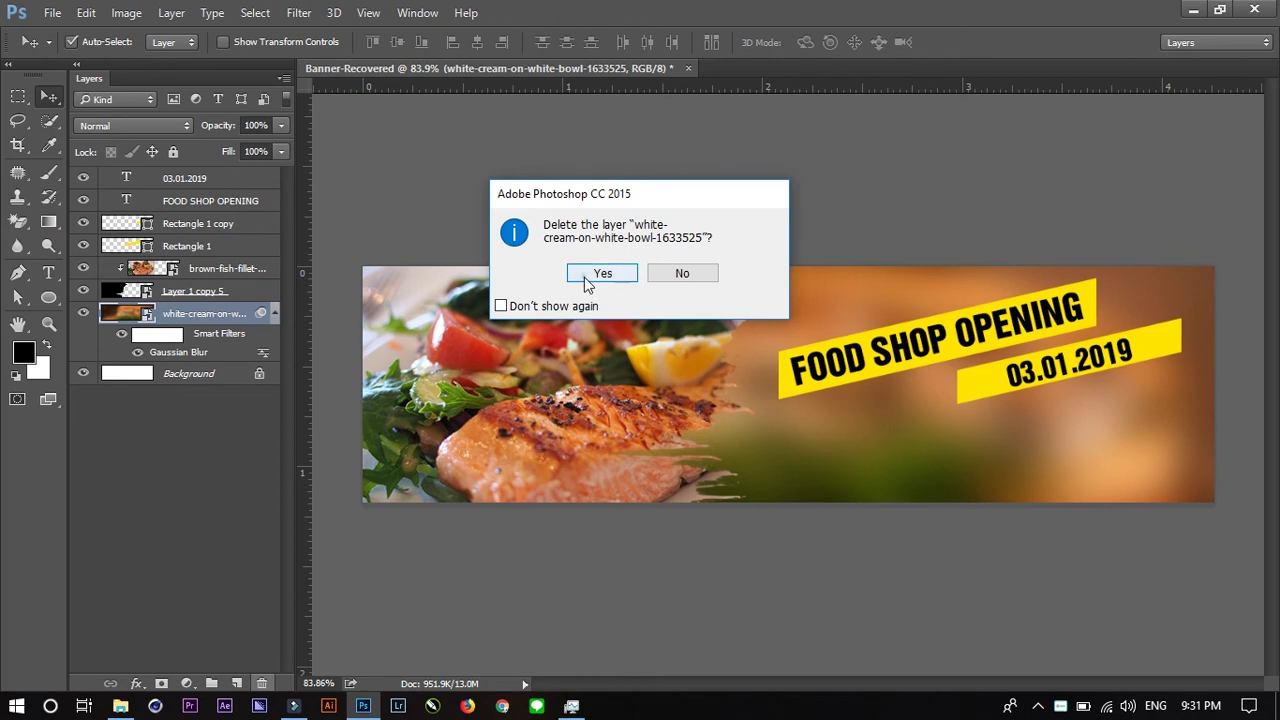
click(587, 282)
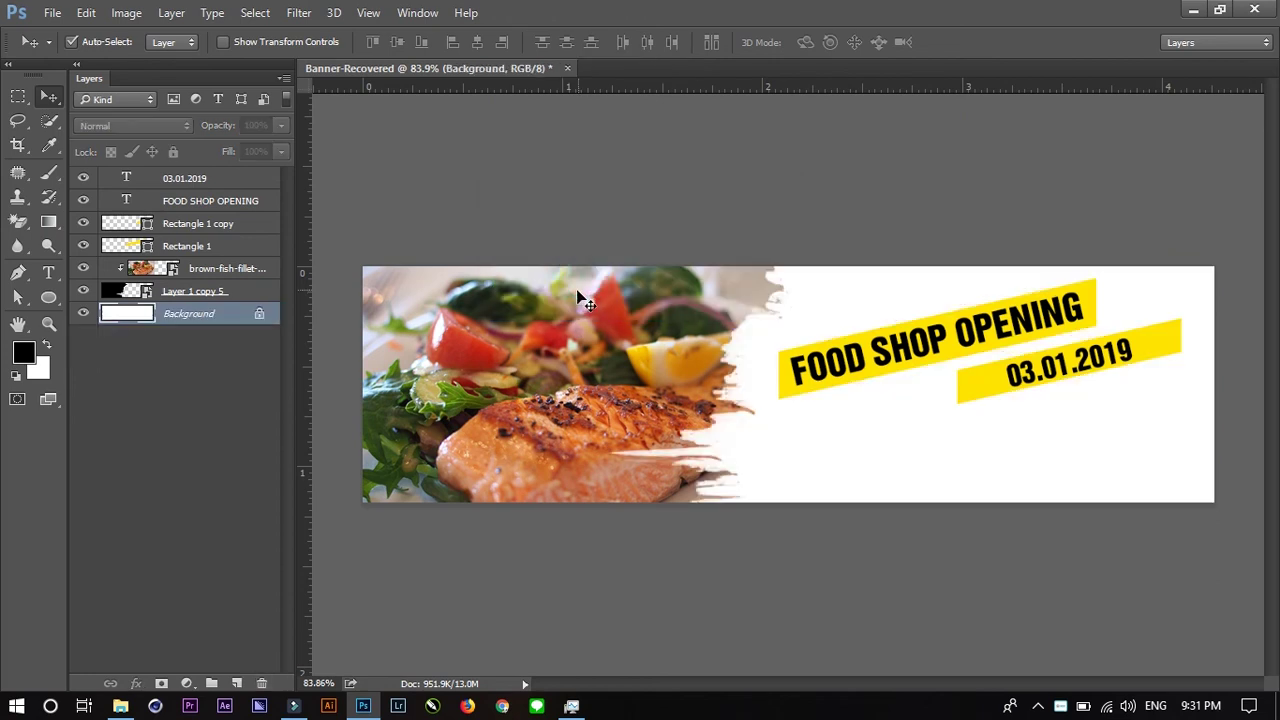
Step: Duplicate the fish fillet layer below Layer 1 copy 5 and enlarge it to cover the whole banner
click(211, 268)
key(ctrl+j)
drag(211, 268, 211, 327)
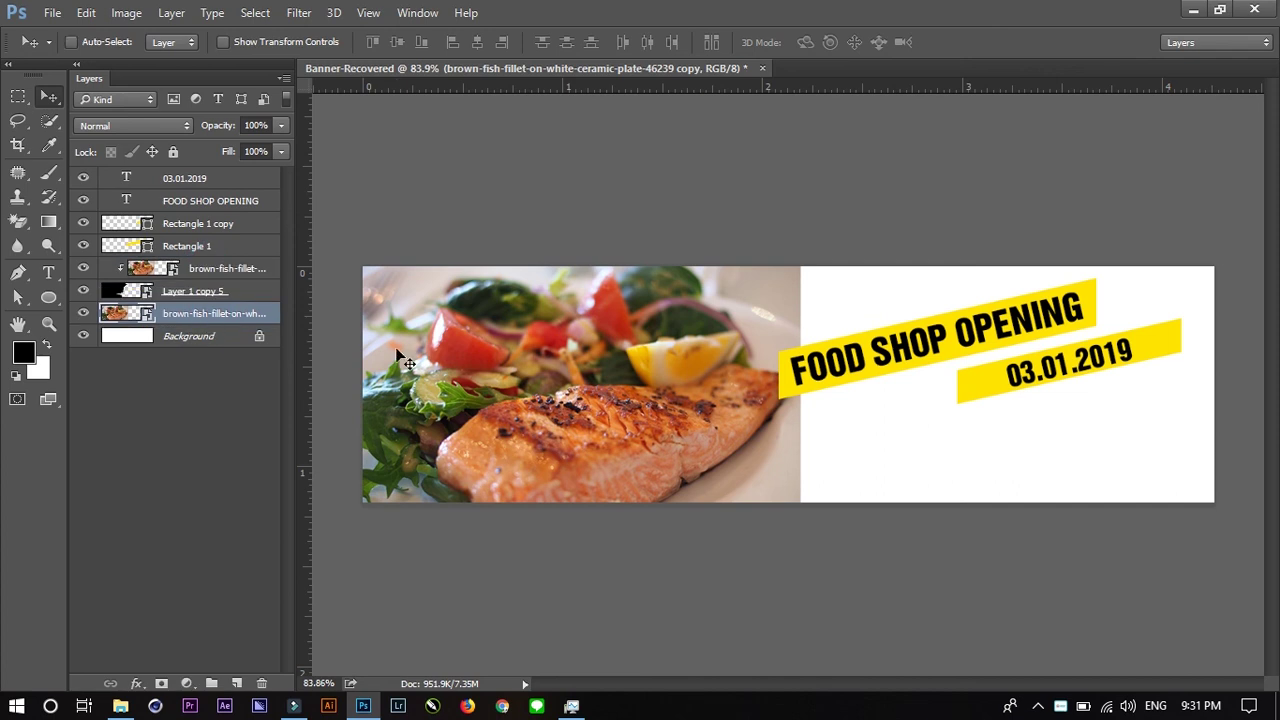
key(ctrl+t)
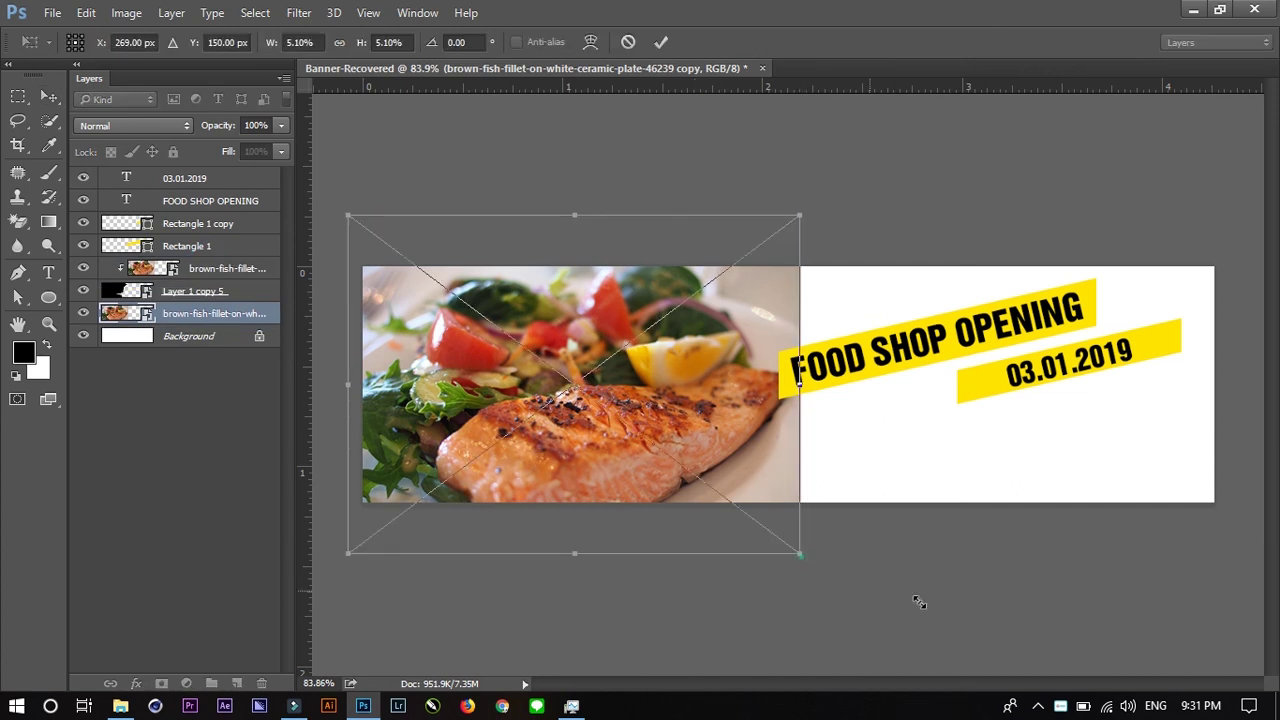
drag(919, 601, 1257, 655)
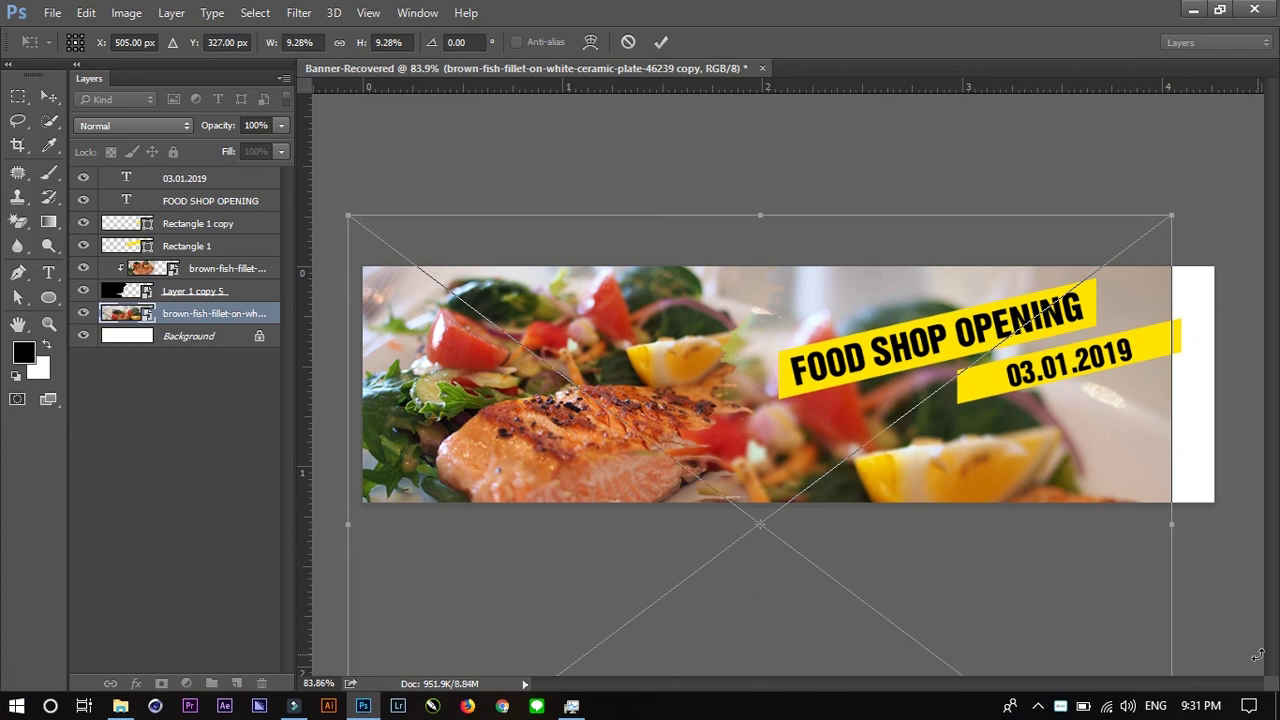
key(ctrl+minus)
drag(890, 439, 922, 375)
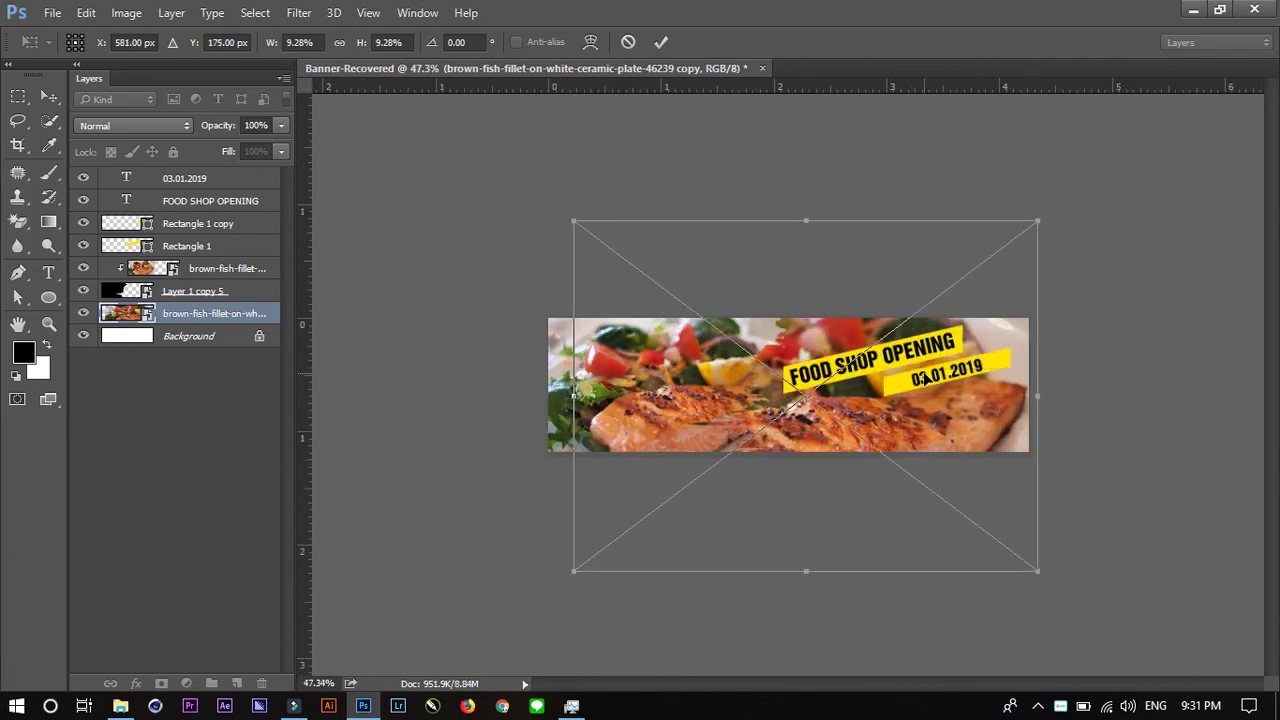
key(Return)
click(306, 14)
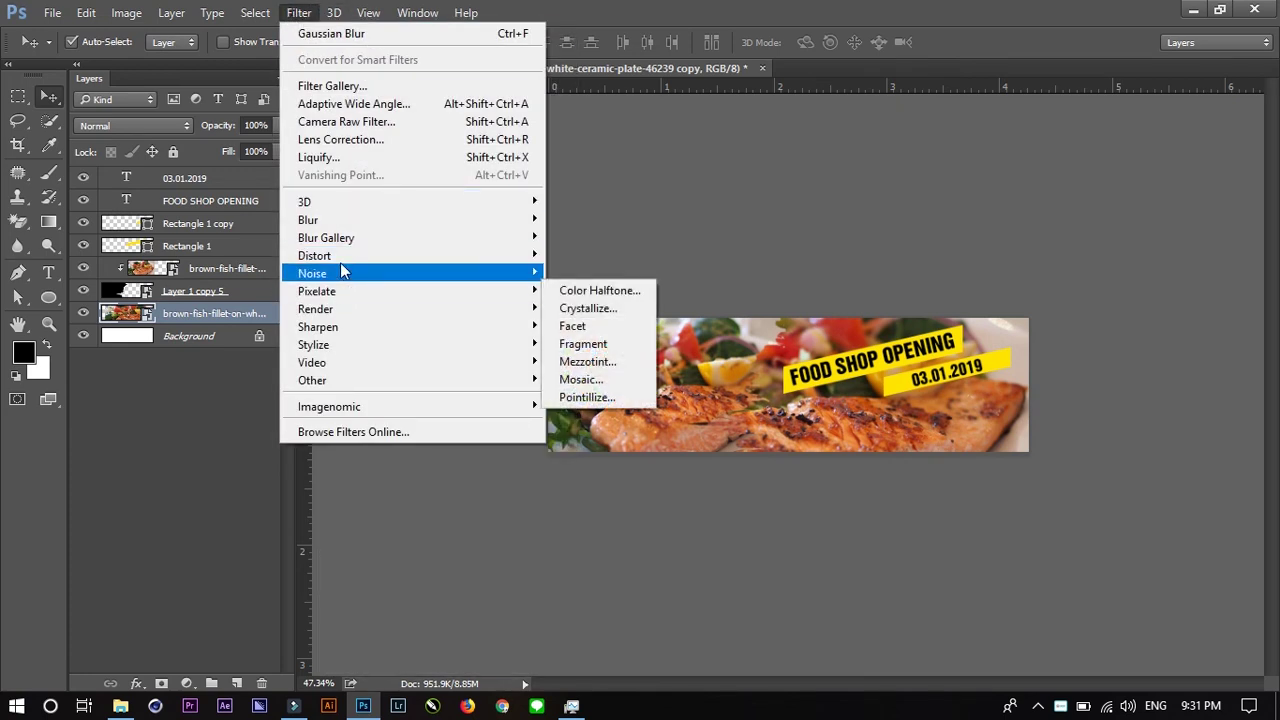
mouse_move(308, 220)
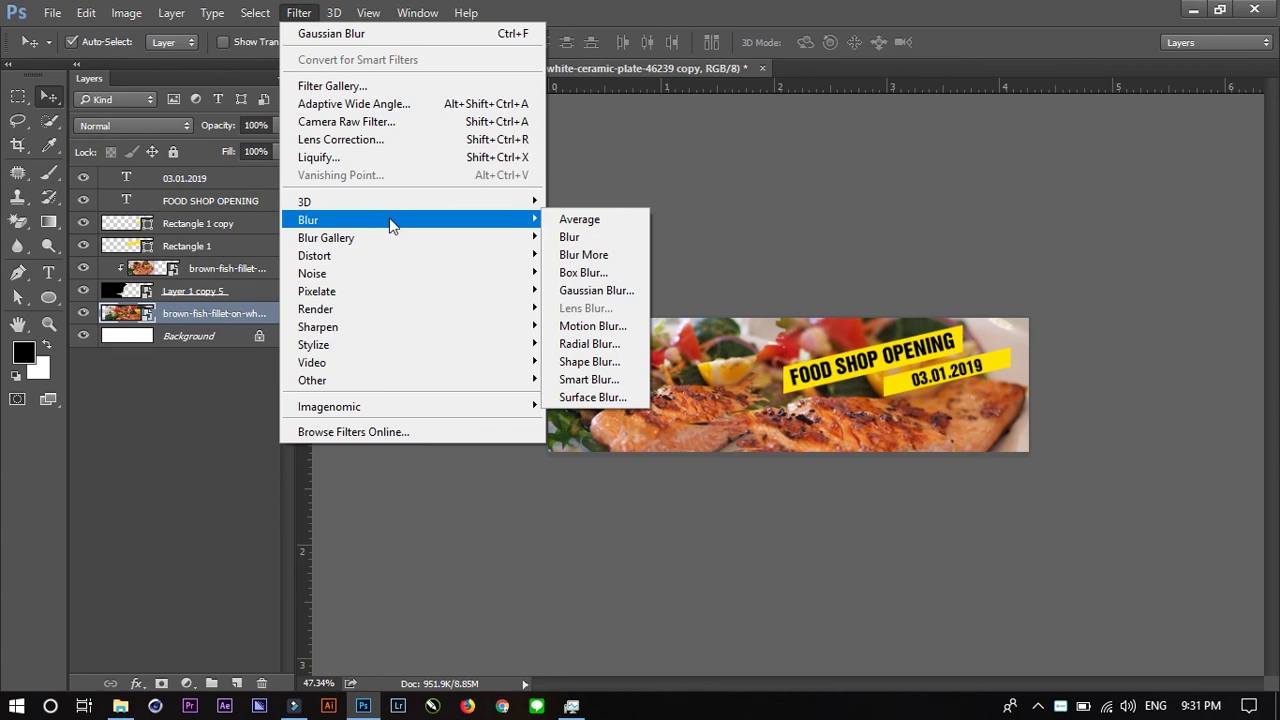
Step: Apply a 15.5-pixel Gaussian Blur to the enlarged fish photo copy
click(616, 287)
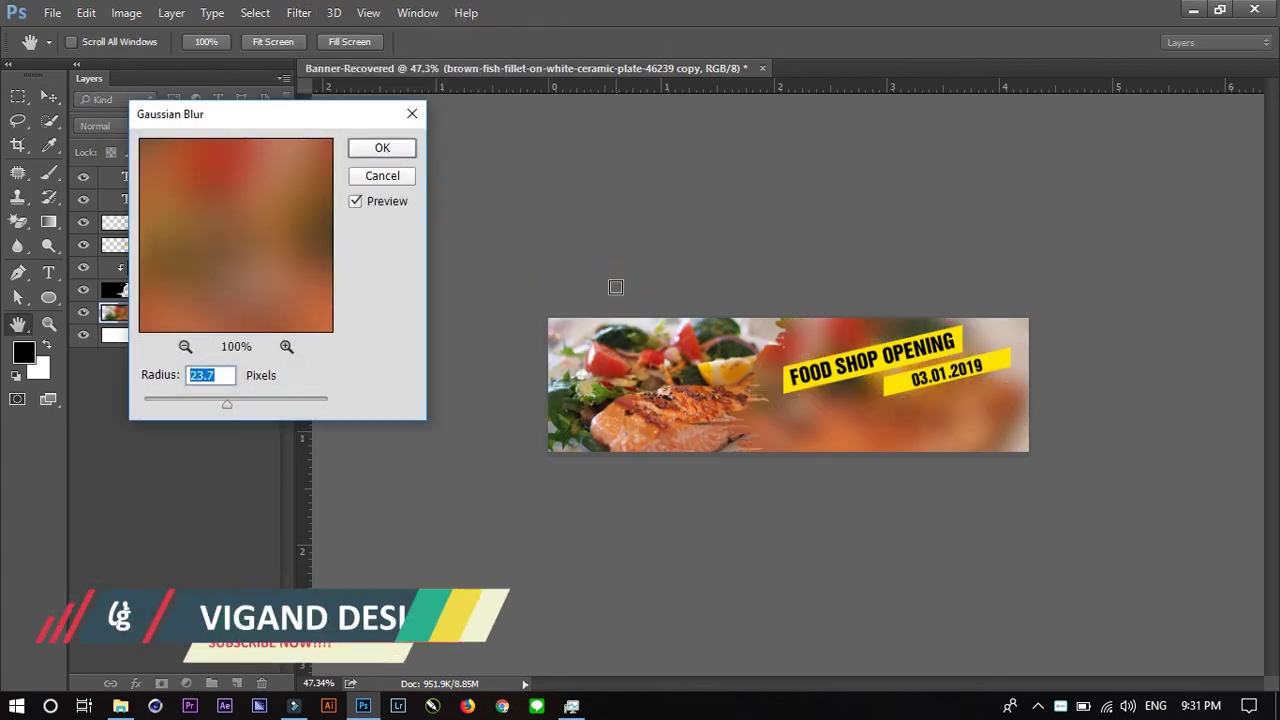
mouse_move(228, 407)
mouse_down()
mouse_move(214, 401)
mouse_move(223, 412)
mouse_up()
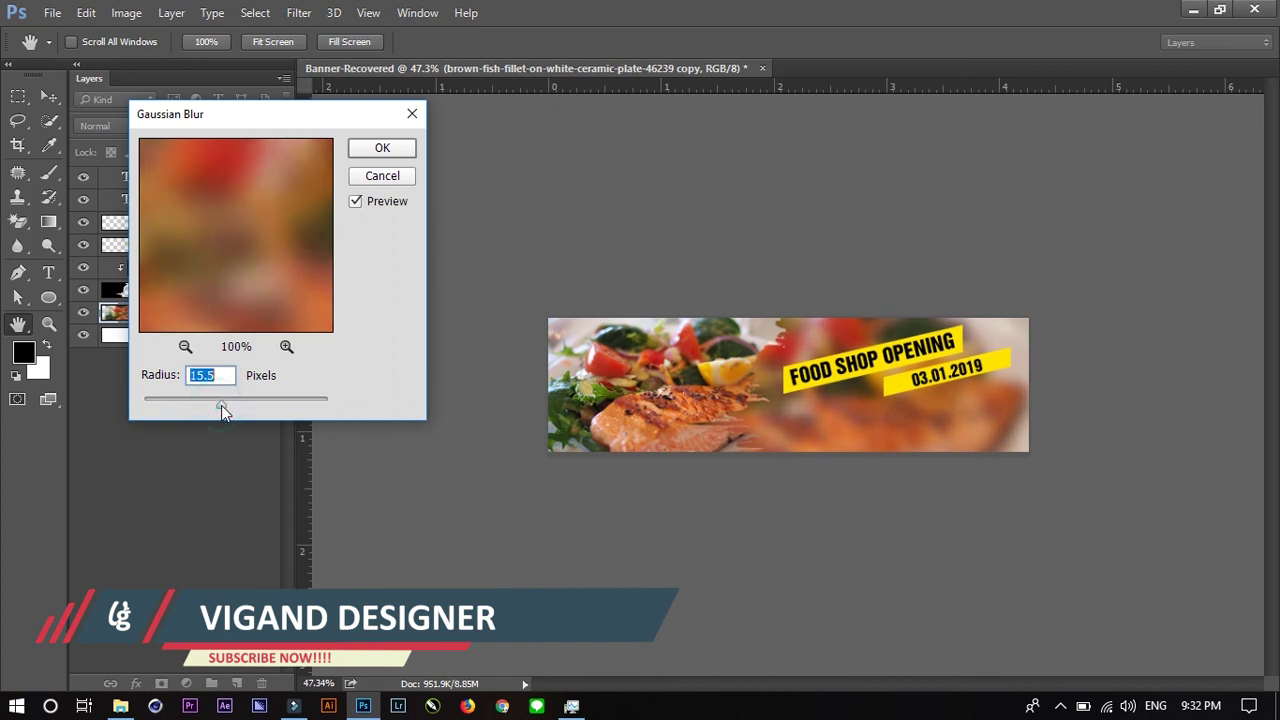
click(382, 148)
key(v)
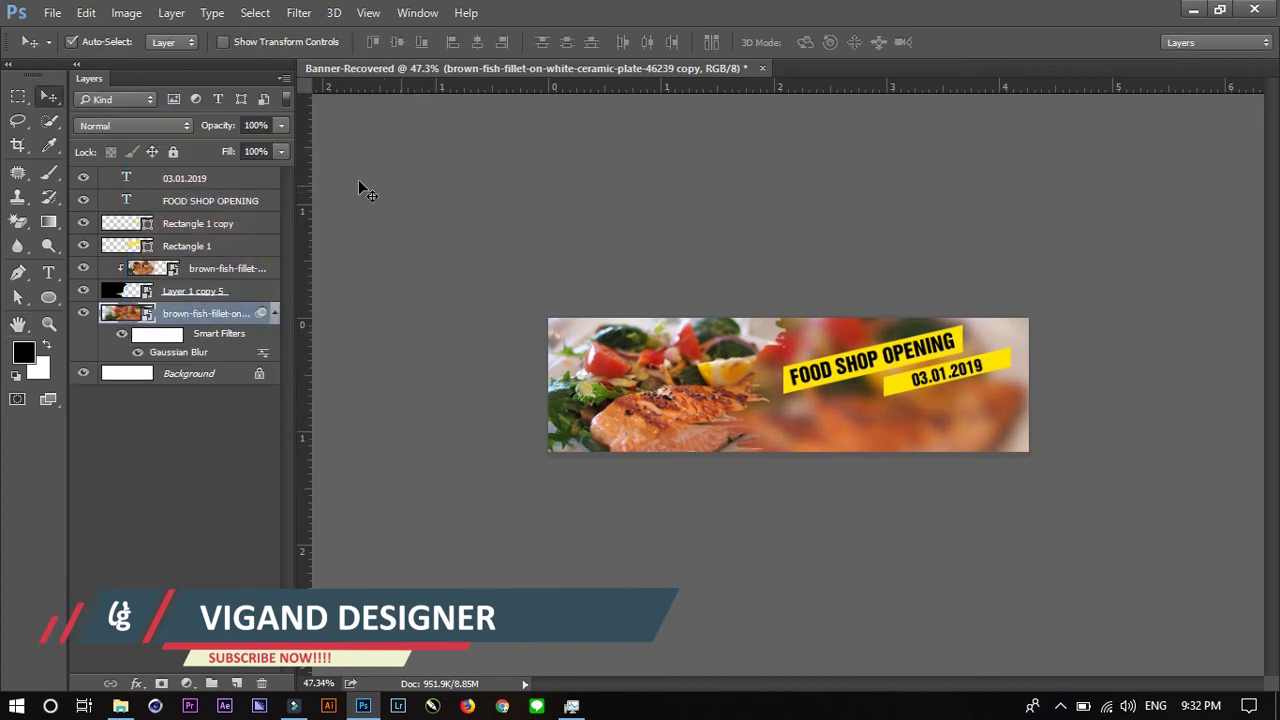
alt+scroll(893, 400, up, 2)
alt+scroll(893, 400, up, 1)
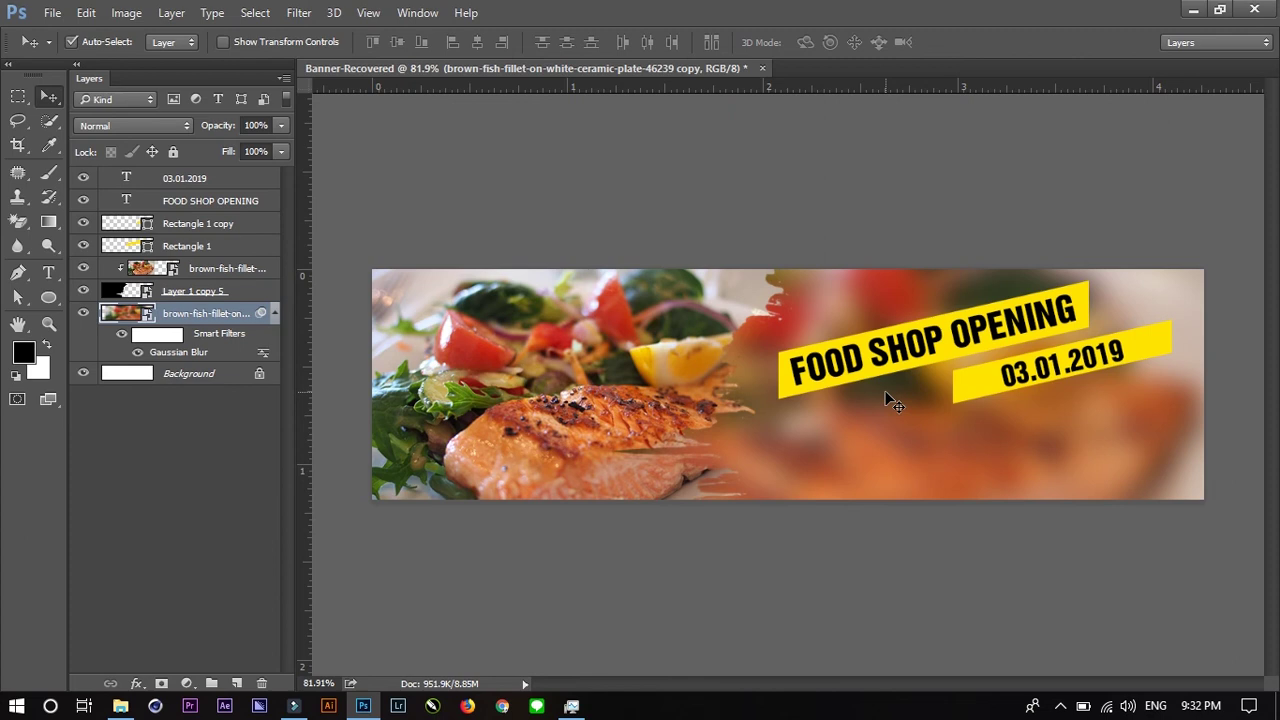
Step: Draw a white-filled phone-handset custom shape below the yellow bars and nudge it up slightly
click(50, 298)
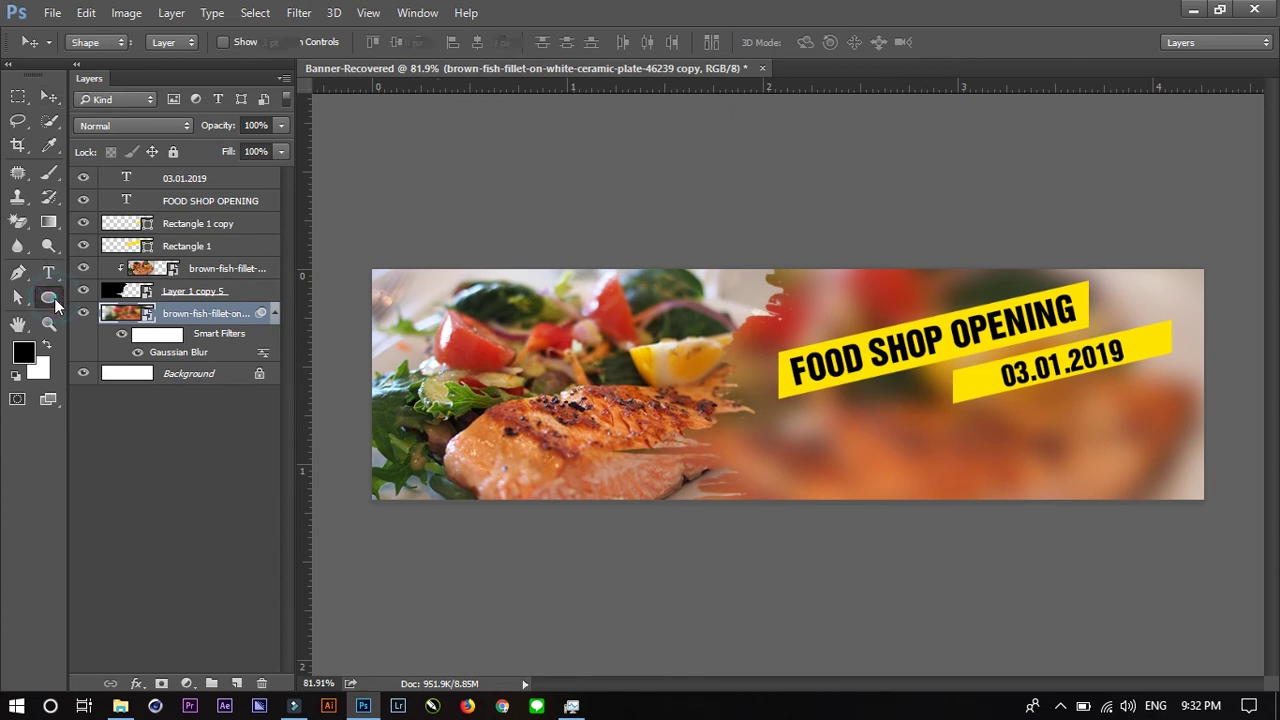
right_click(54, 298)
click(88, 374)
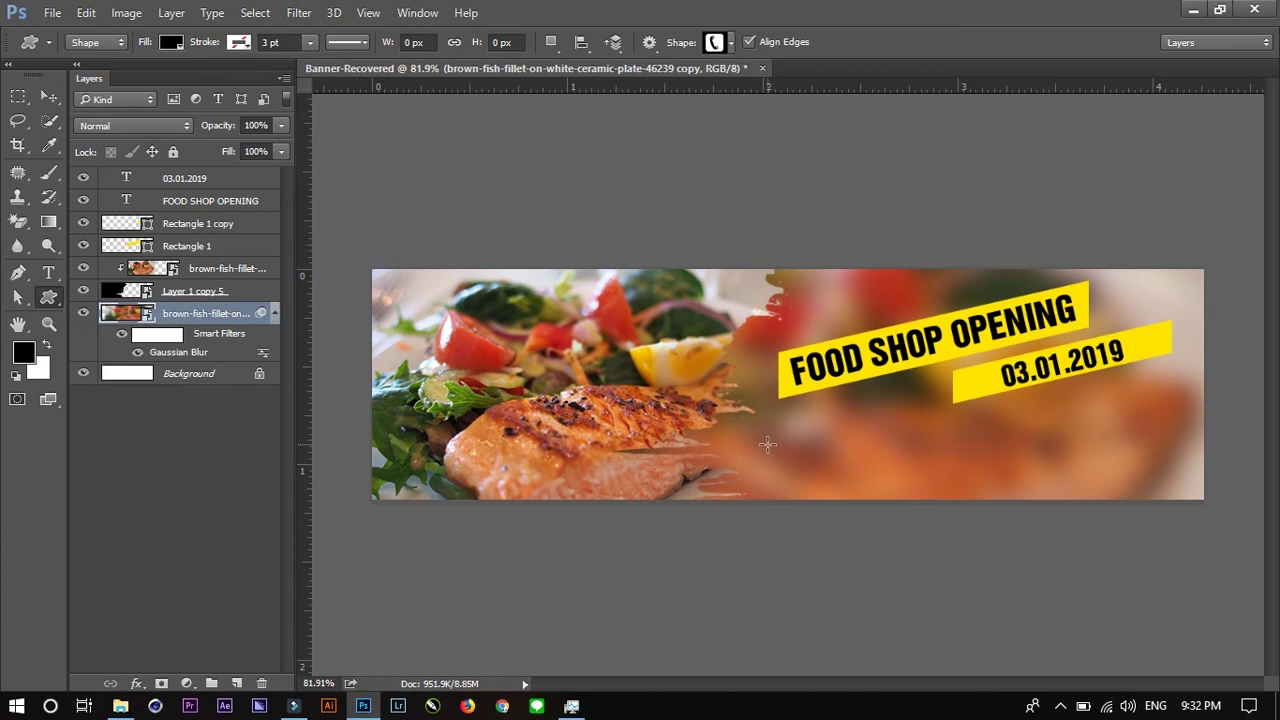
click(172, 42)
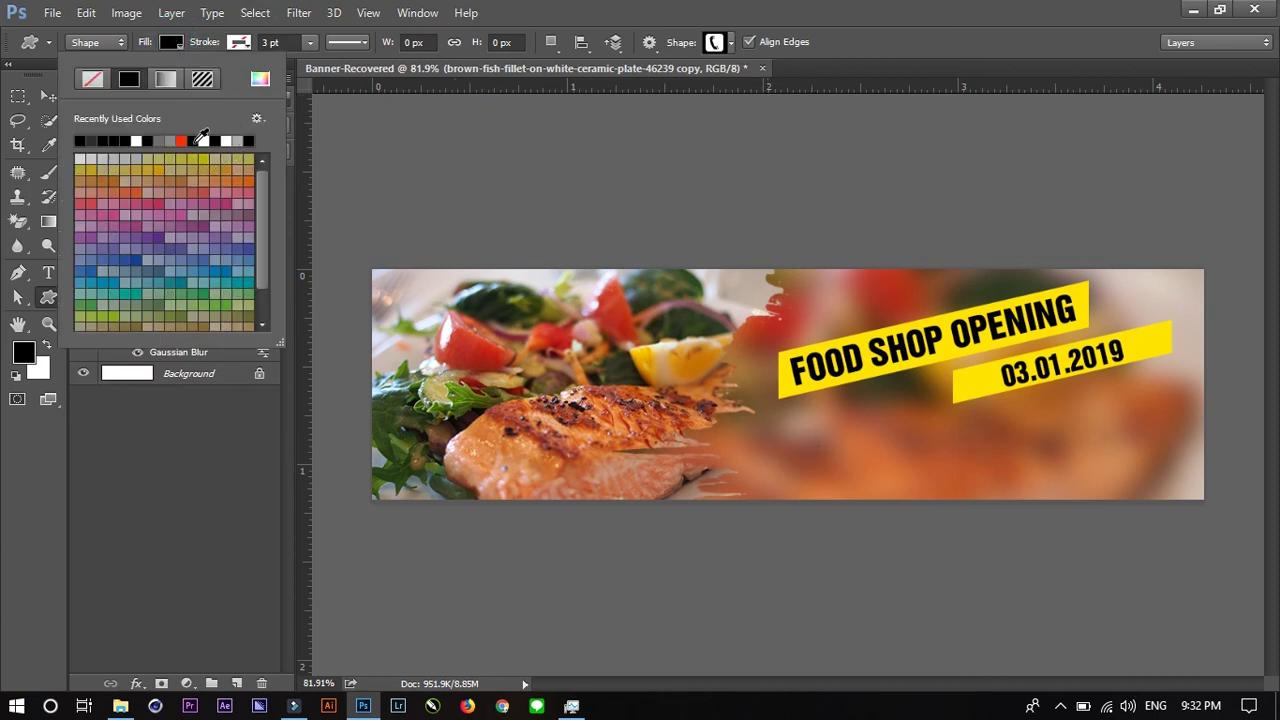
click(136, 140)
drag(788, 456, 817, 486)
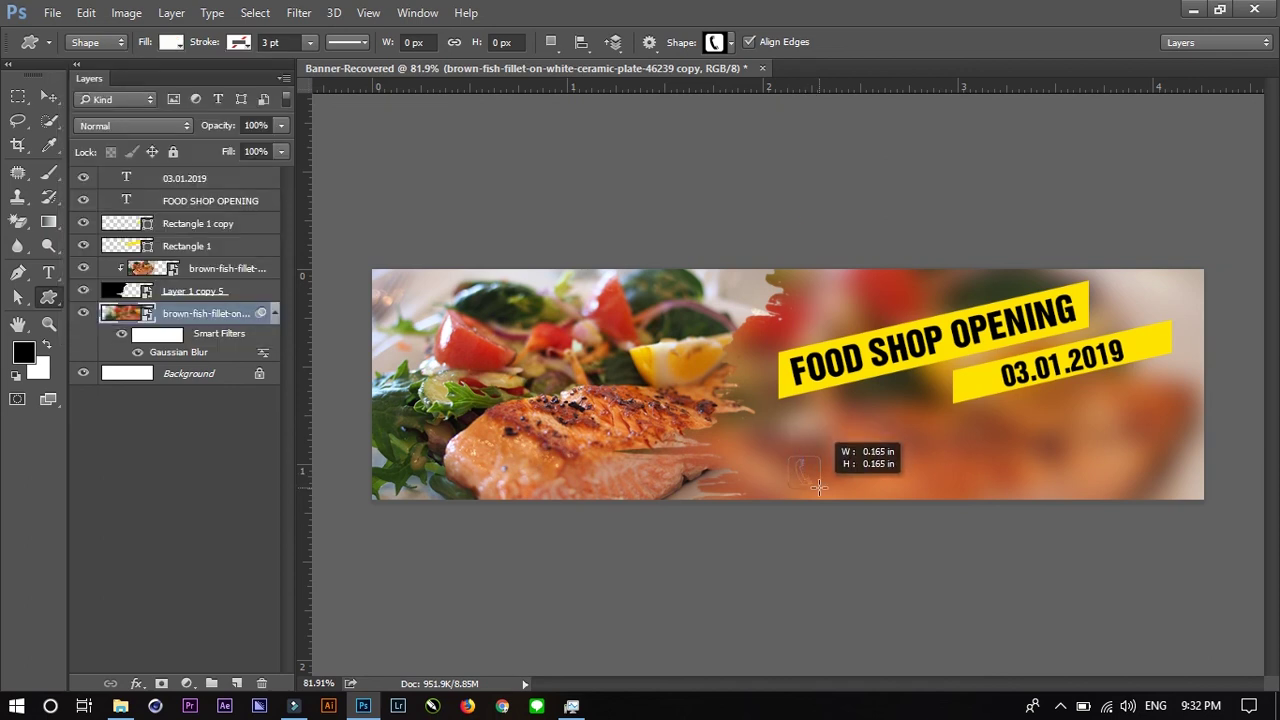
click(49, 97)
scroll(811, 480, up, 5)
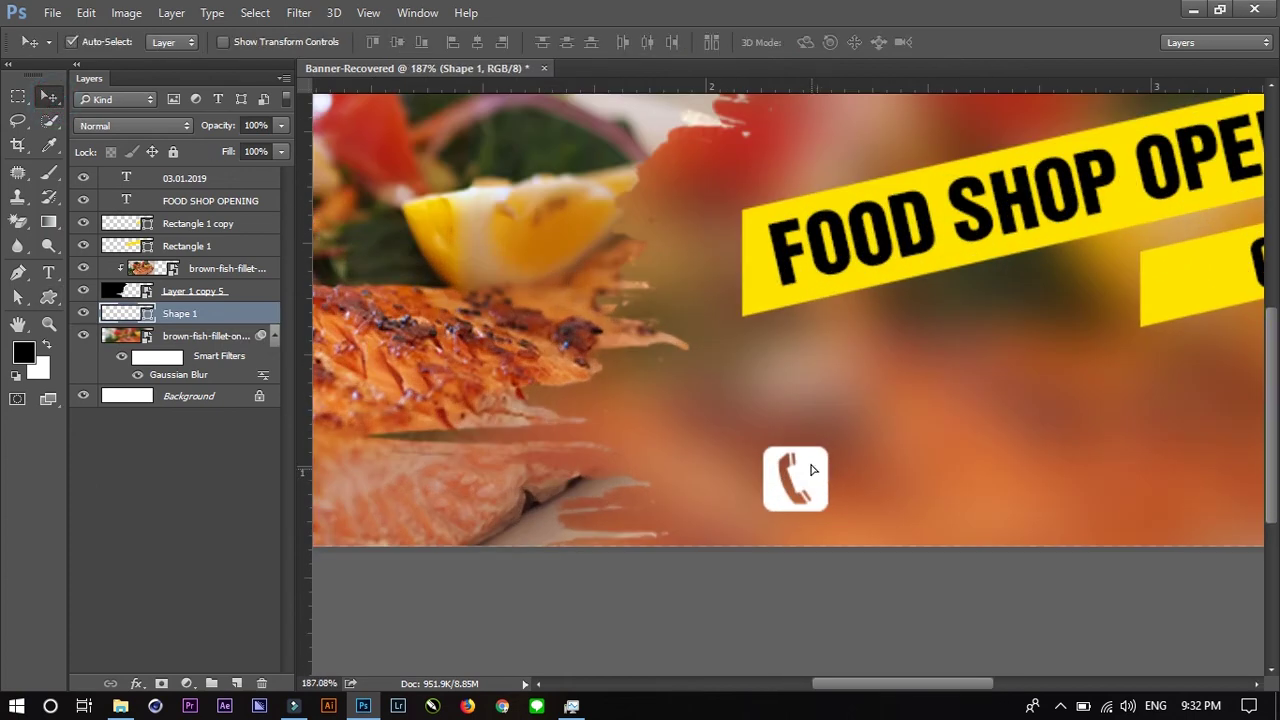
drag(811, 470, 809, 444)
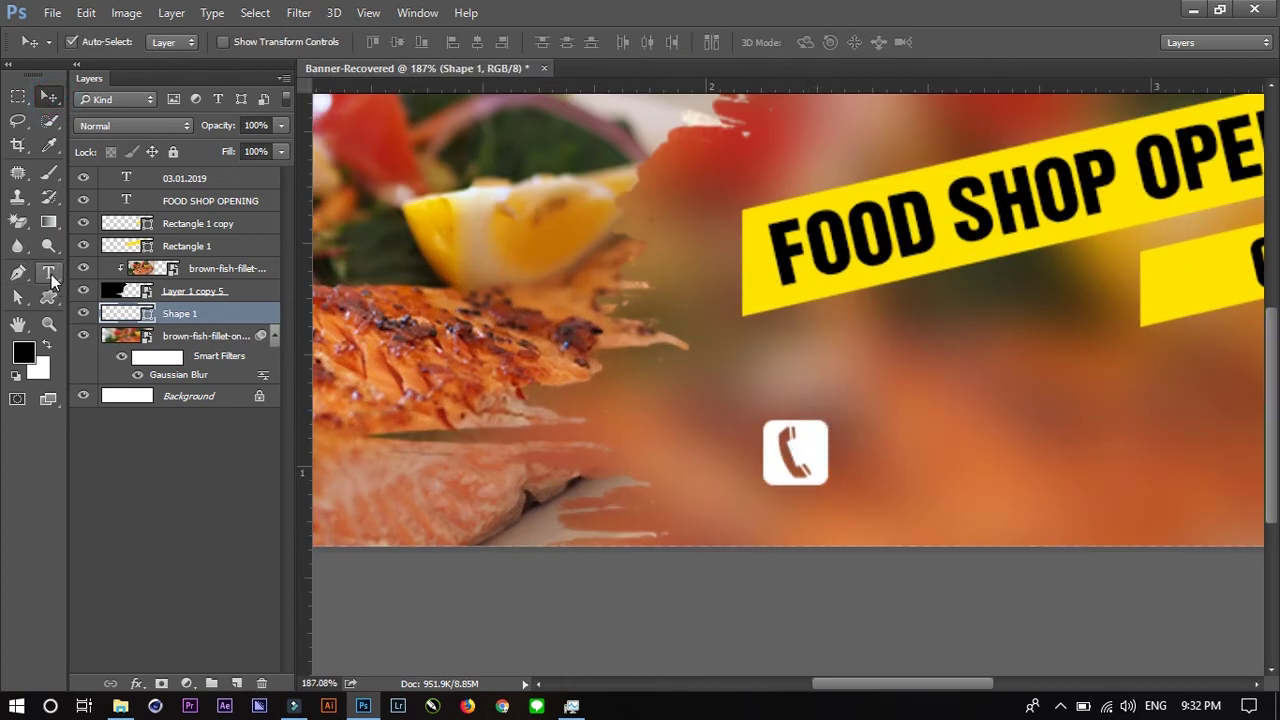
click(50, 278)
Step: Type the phone number as new text beside the white phone icon
click(920, 463)
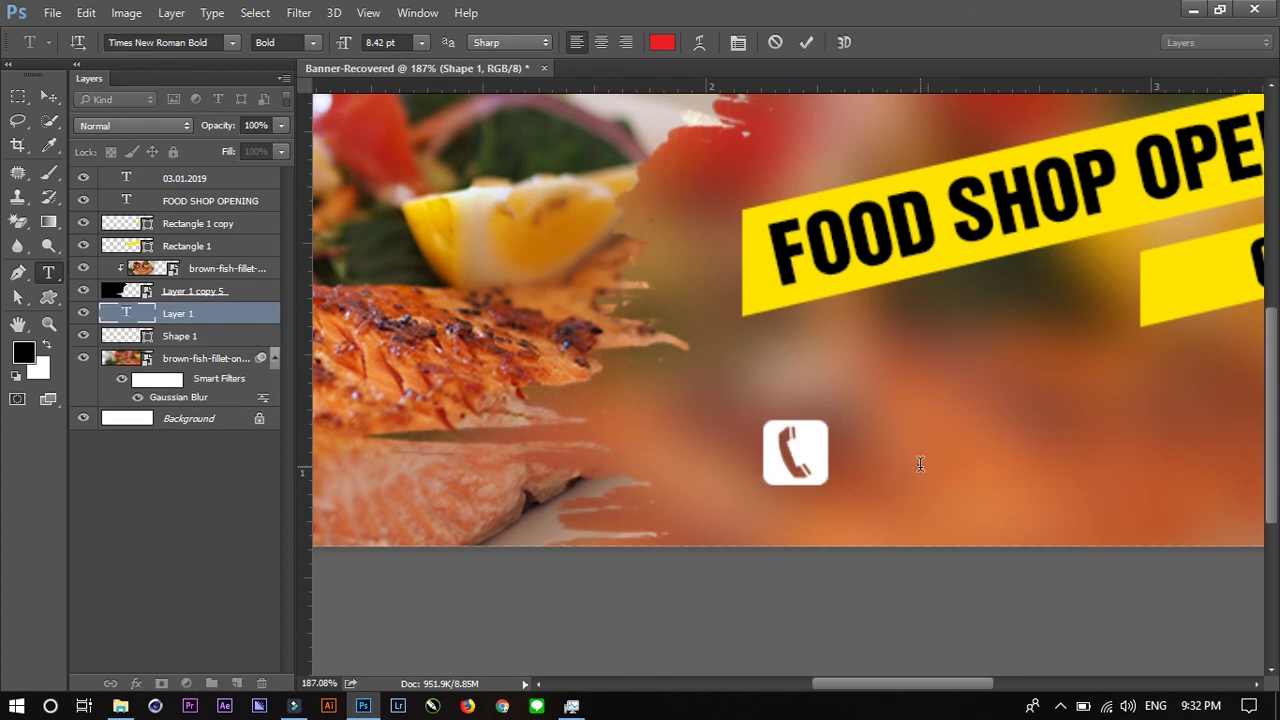
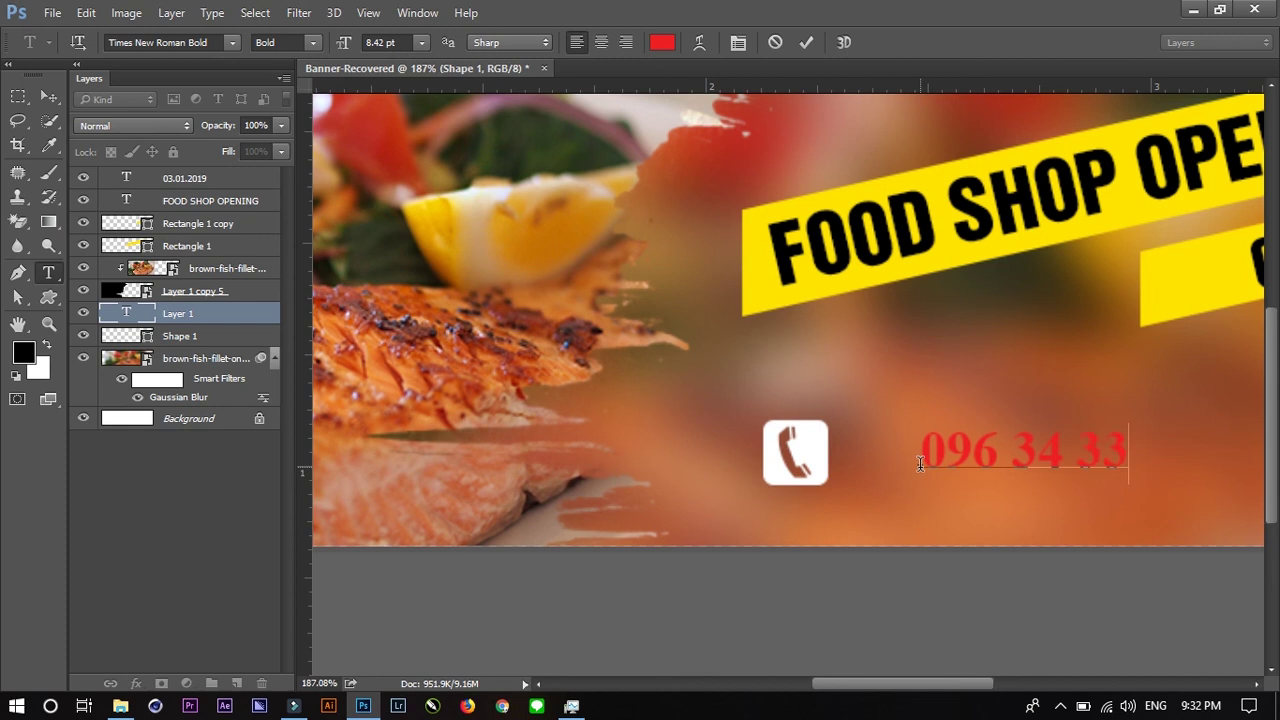
key(ctrl+a)
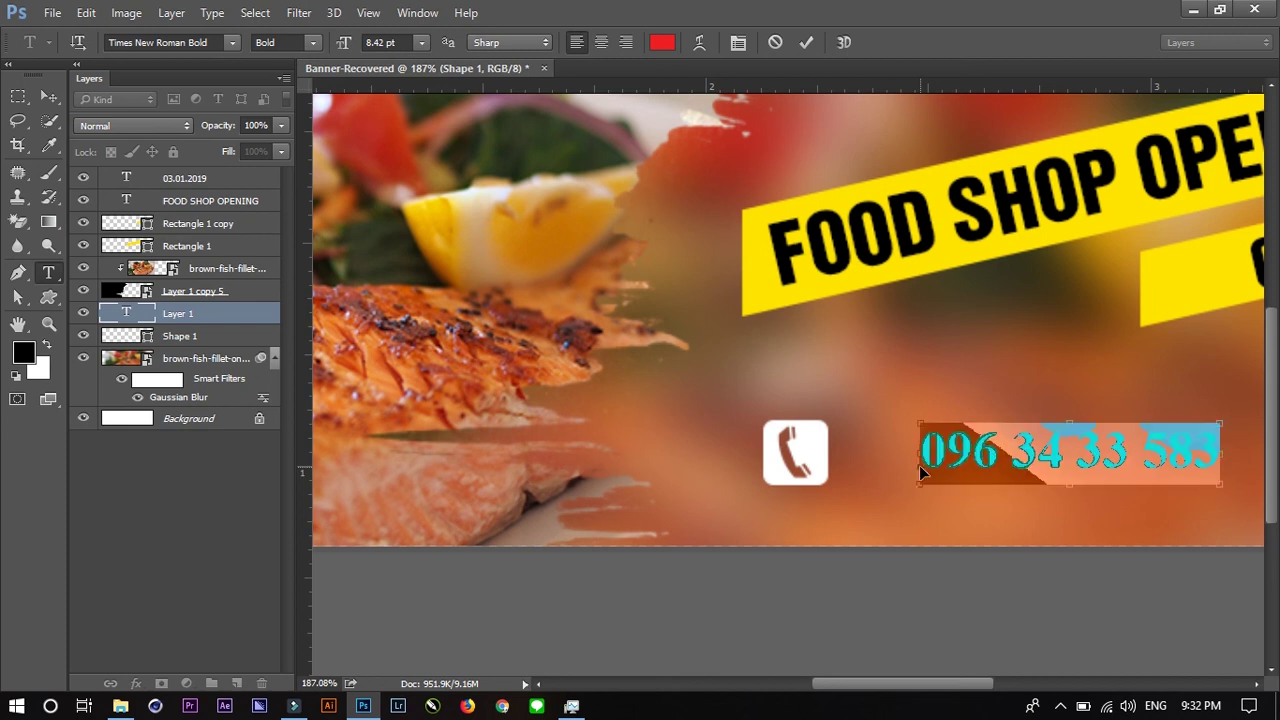
click(44, 92)
key(t)
Step: Check which font the FOOD SHOP OPENING headline uses
click(866, 243)
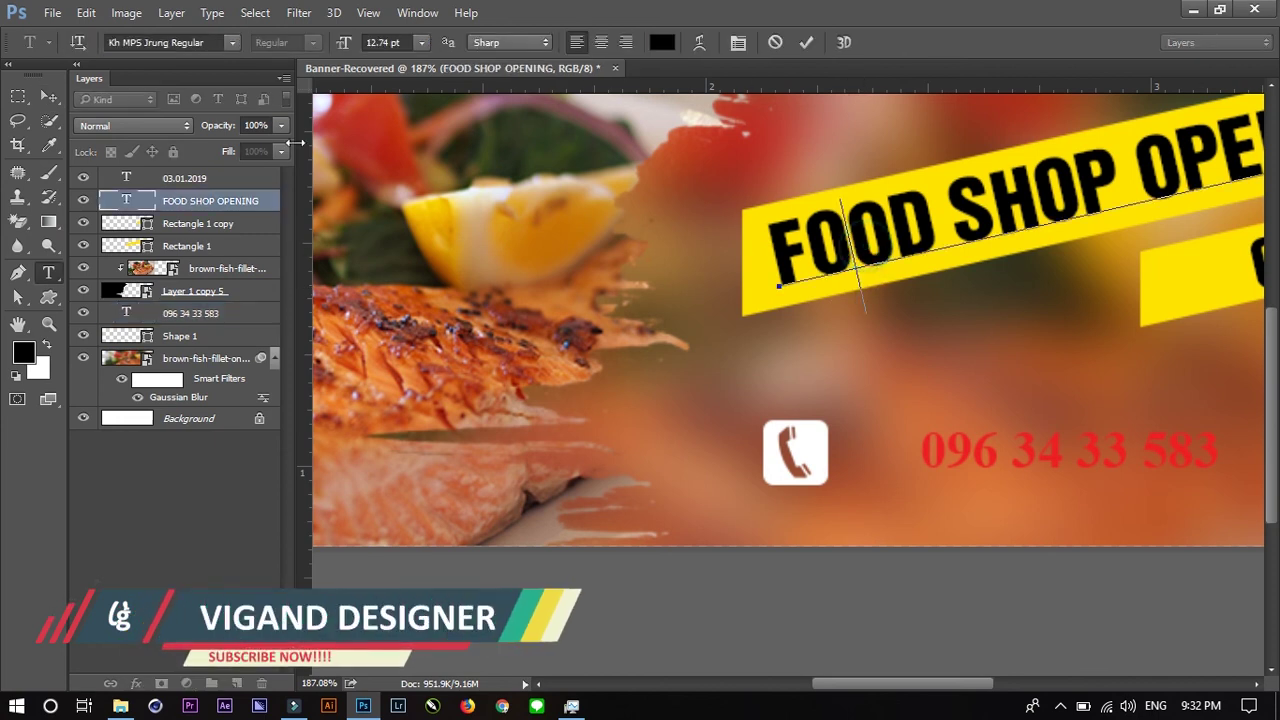
click(178, 45)
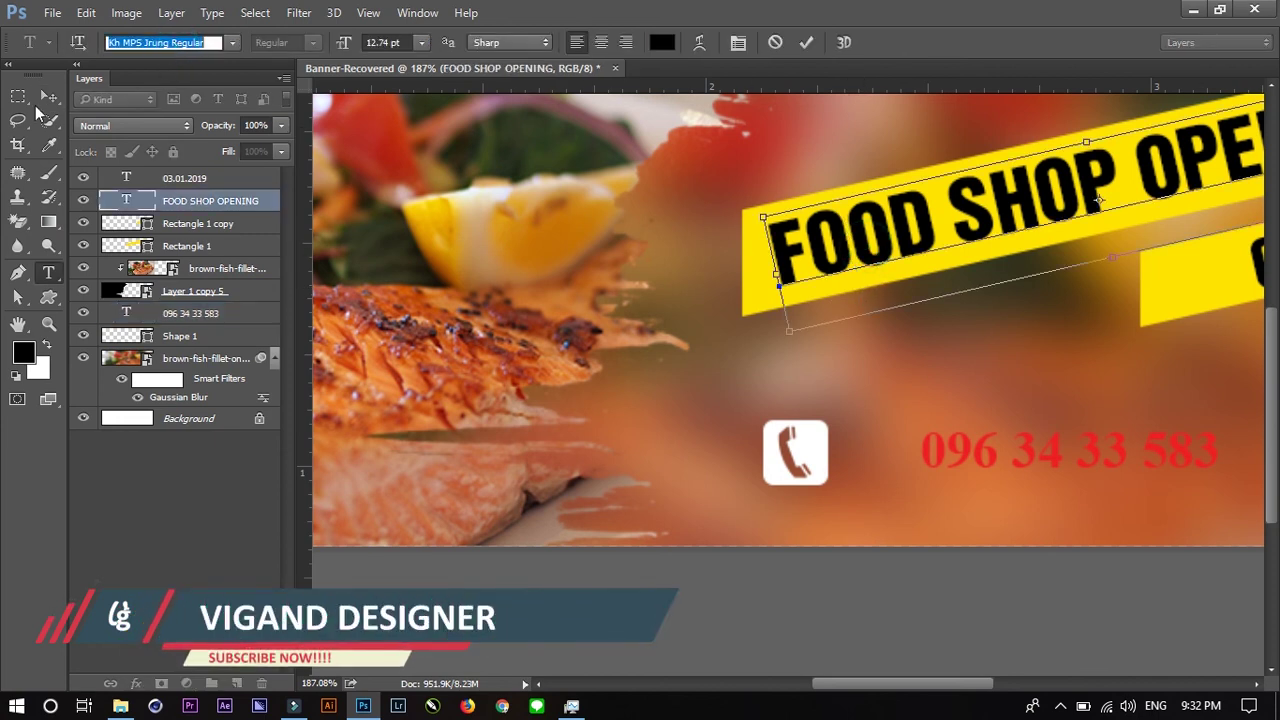
click(44, 96)
key(t)
Step: Set the phone number in Kh MPS Jrung Regular, keeping the size at 8.42 pt
click(1035, 466)
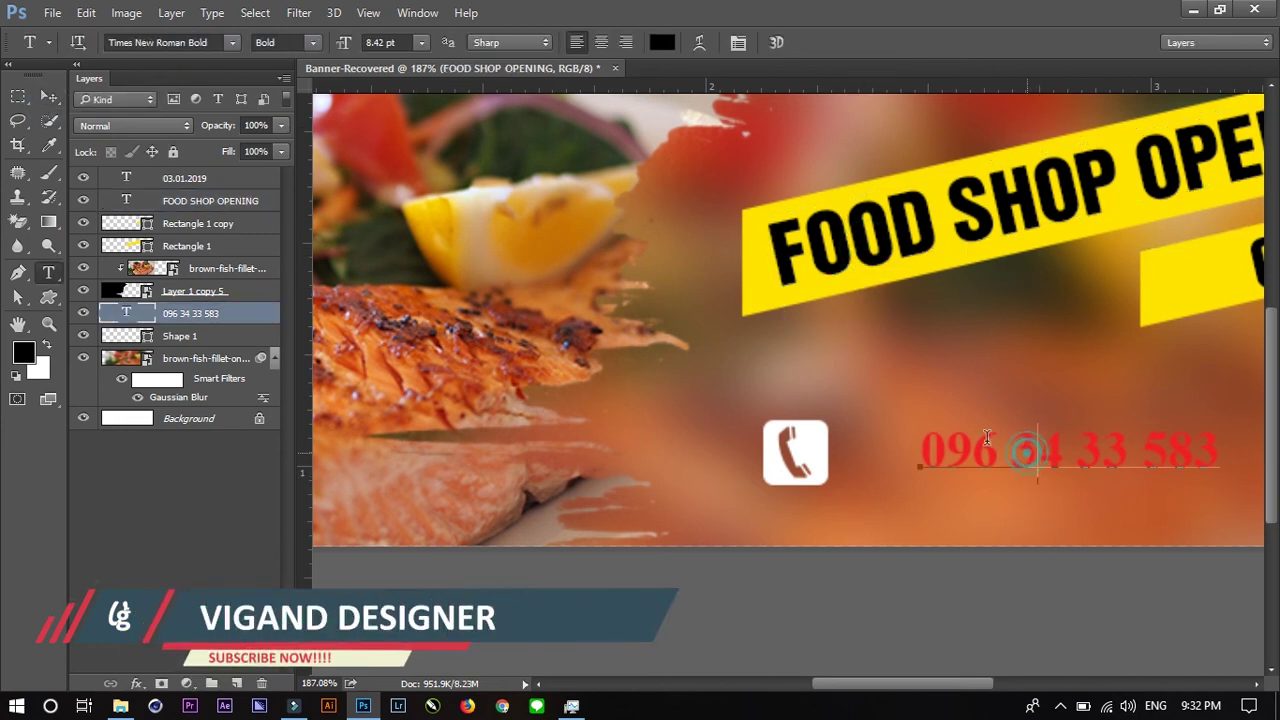
key(ctrl+a)
click(140, 42)
text(kh)
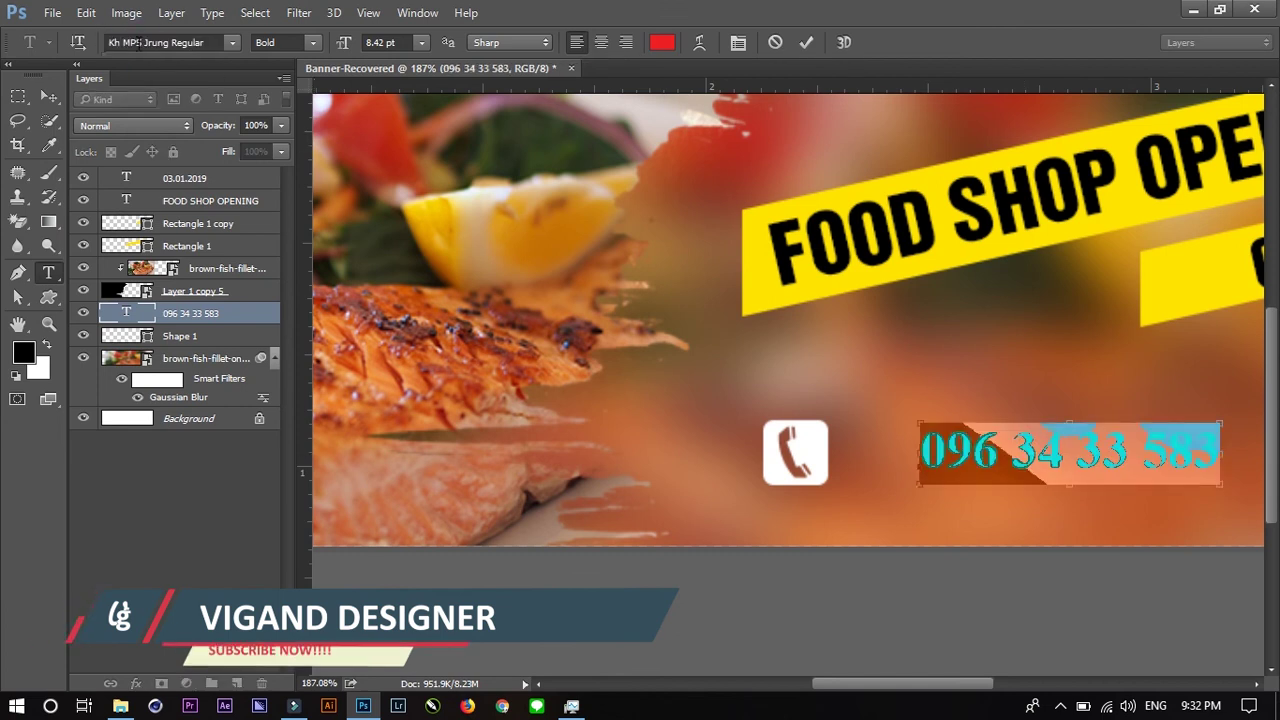
key(Escape)
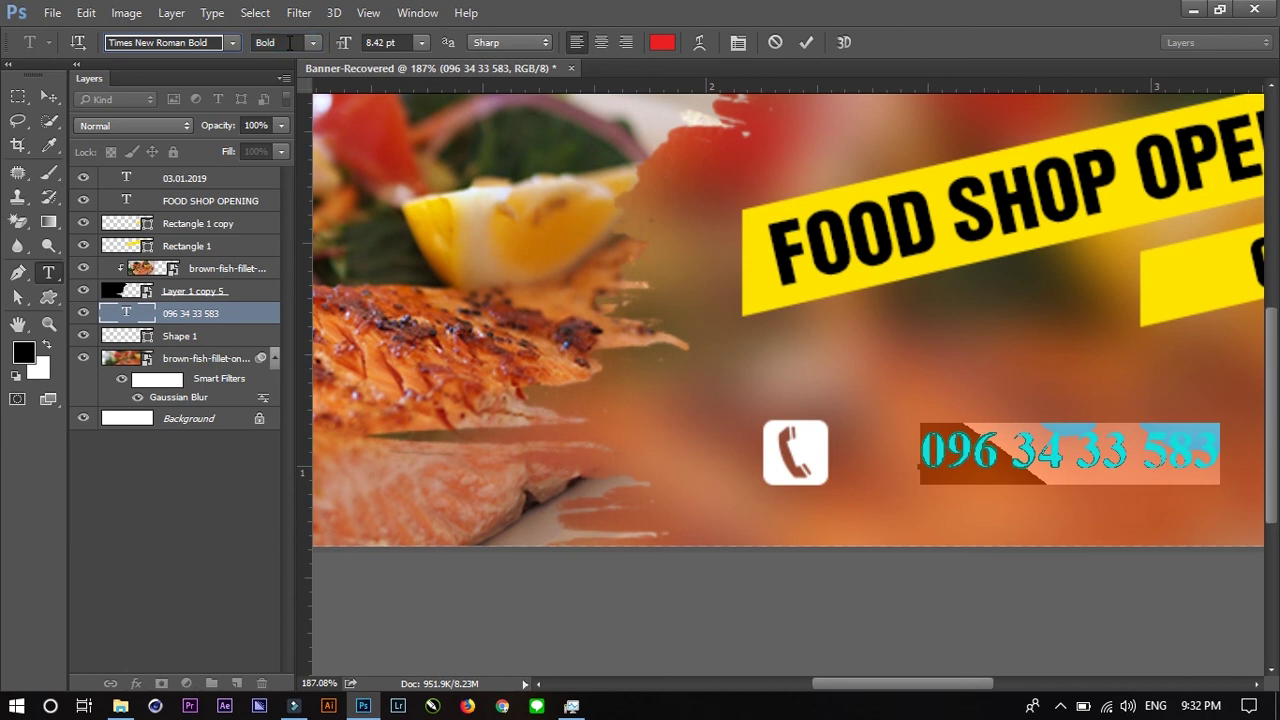
click(289, 42)
click(205, 42)
click(395, 42)
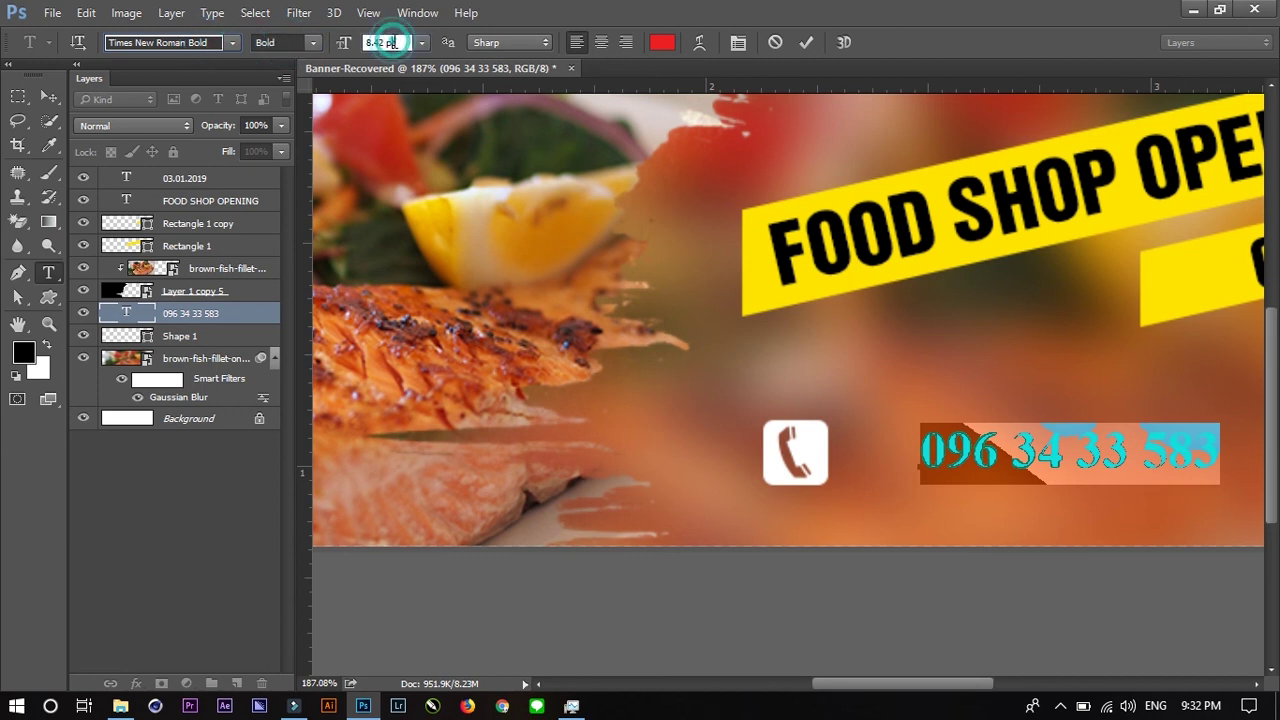
key(Return)
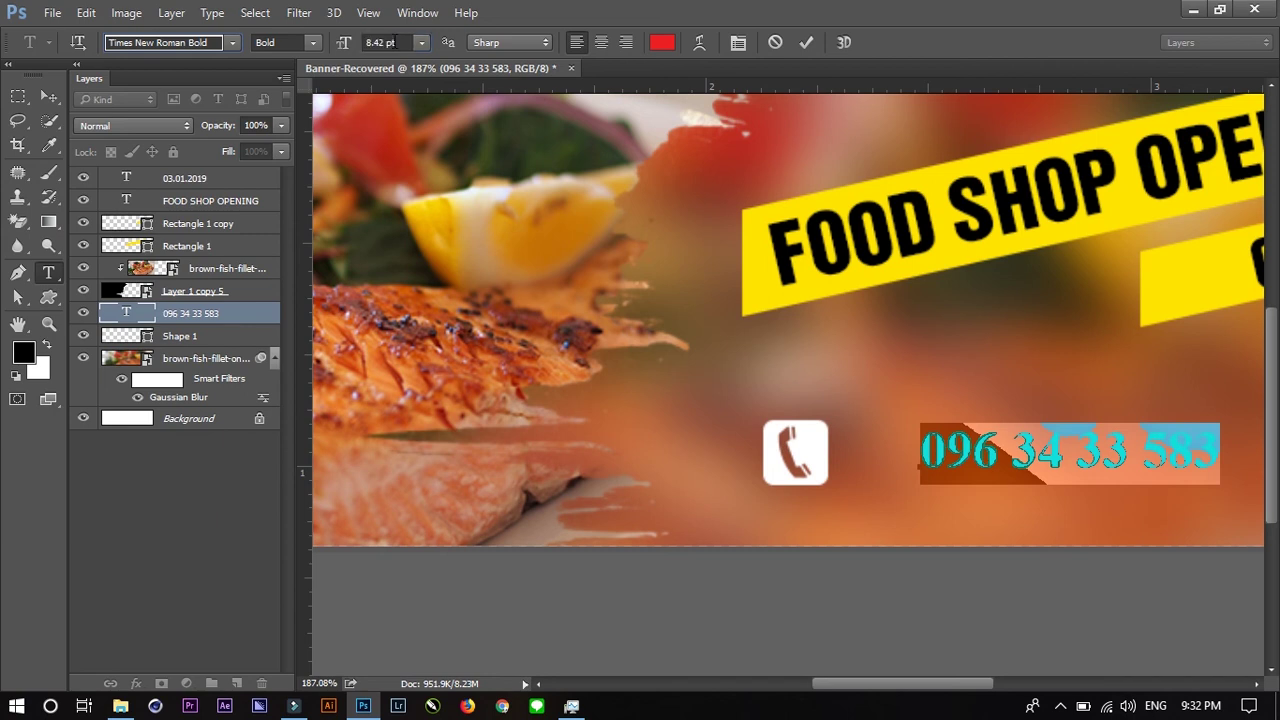
click(176, 42)
key(Down)
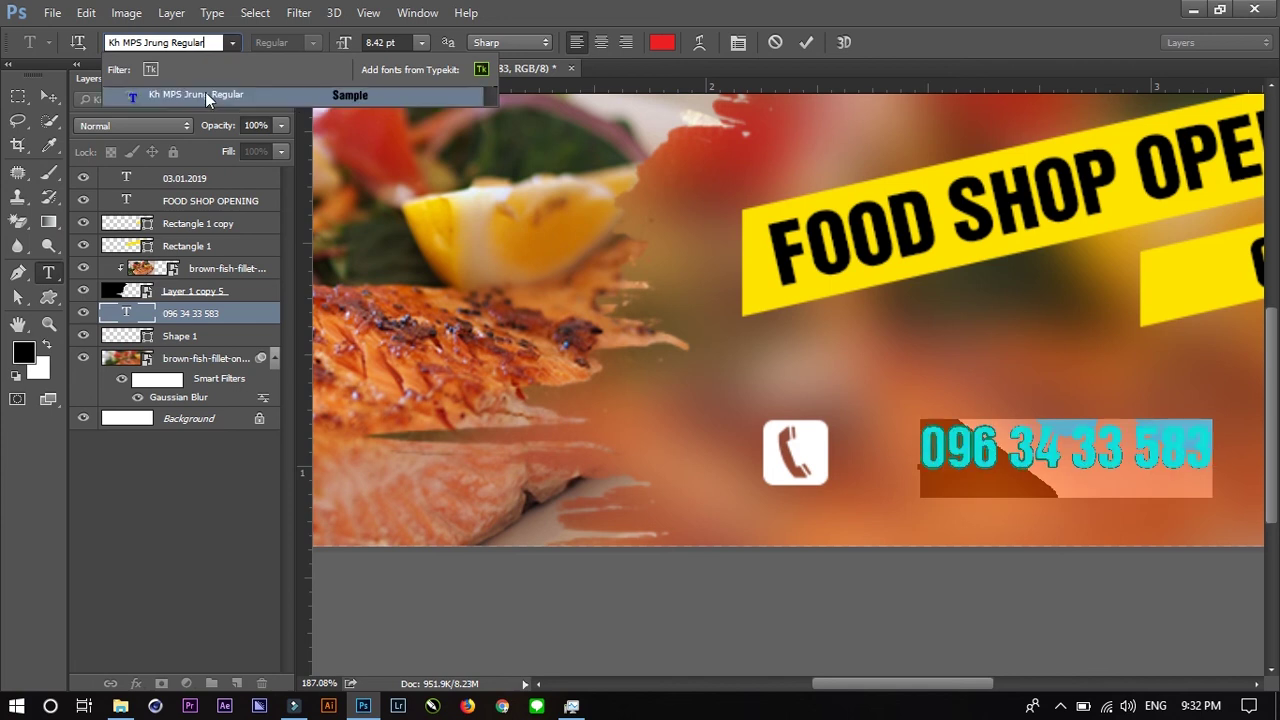
click(205, 92)
click(60, 94)
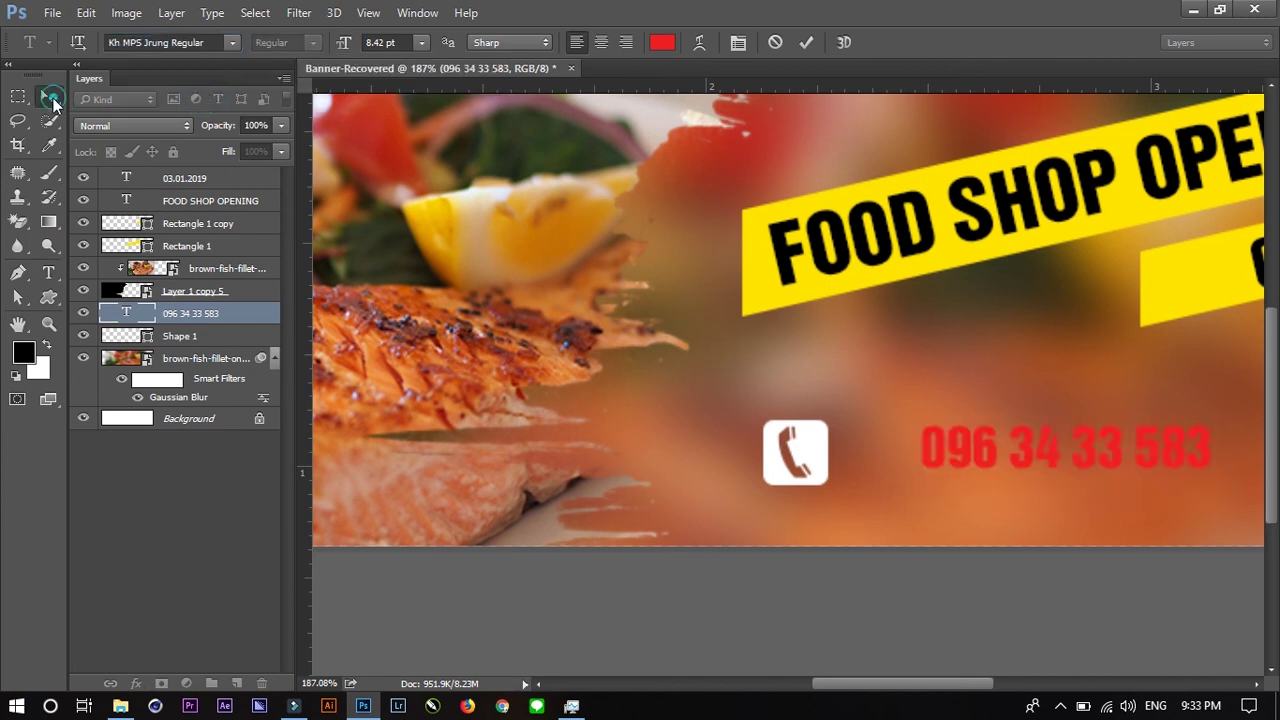
Step: Recolour the whole phone number white
key(t)
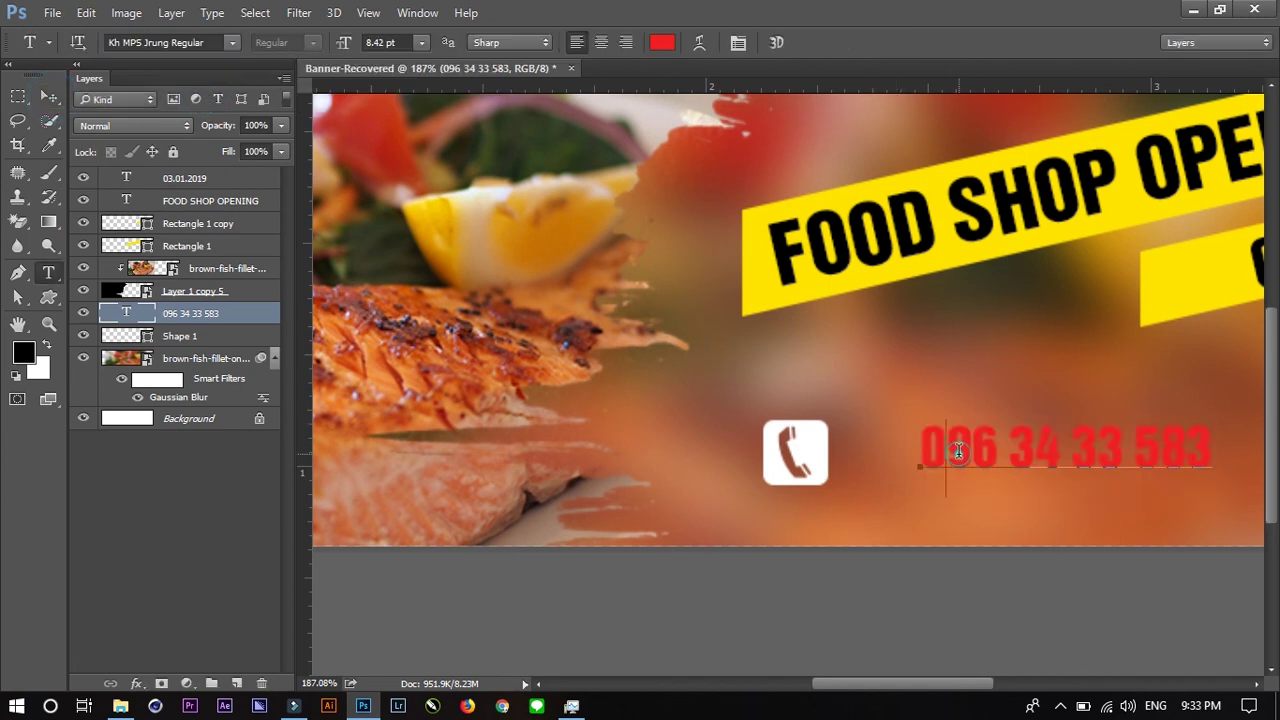
drag(928, 445, 1212, 450)
click(661, 42)
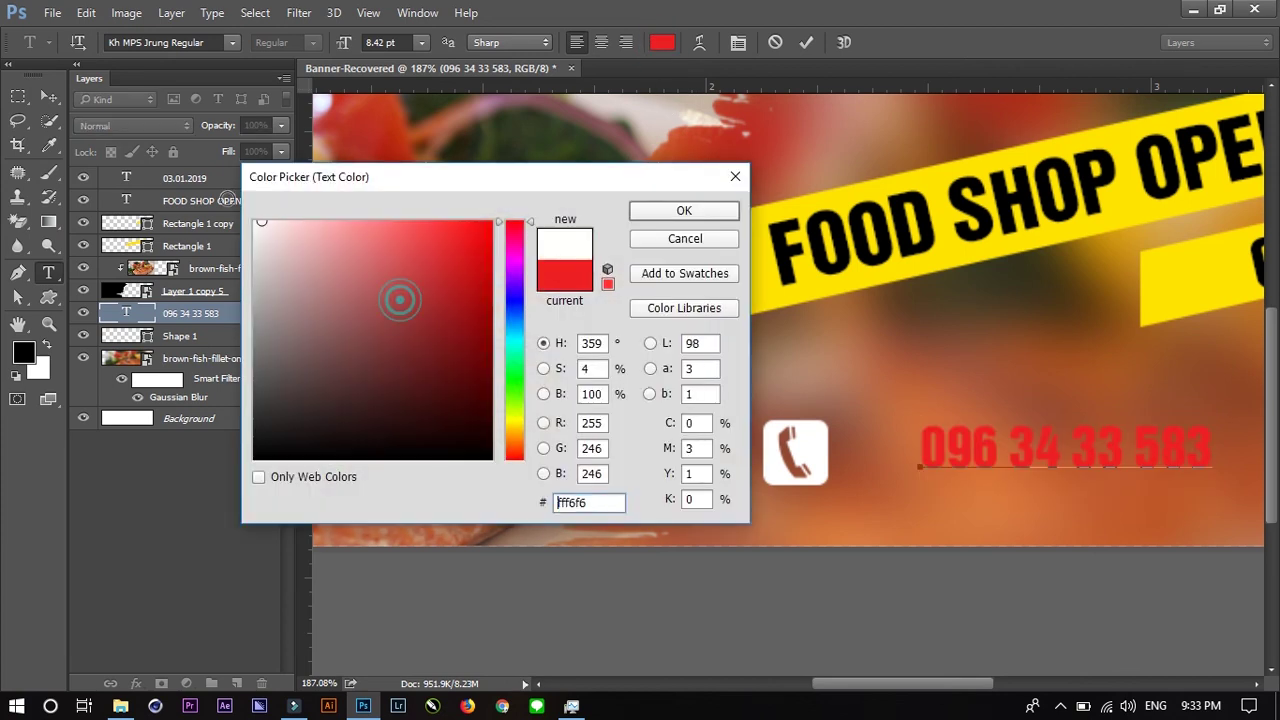
drag(450, 312, 255, 222)
click(682, 214)
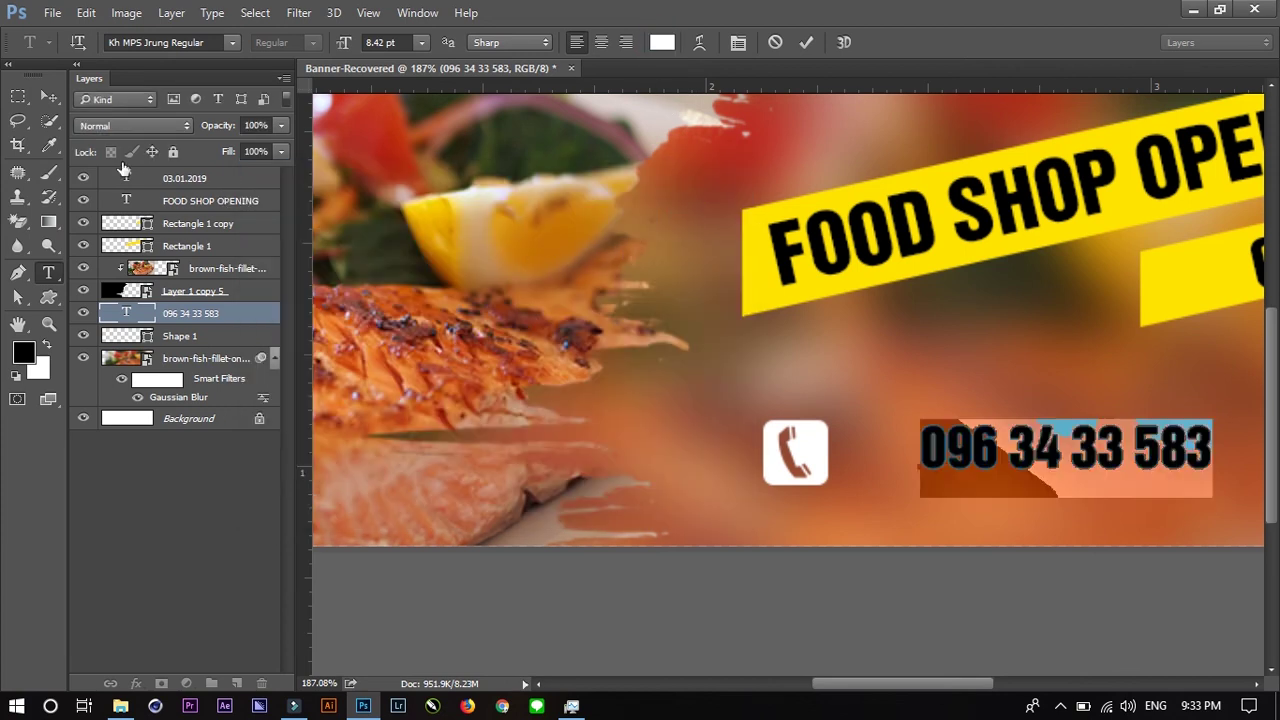
Step: Scale the white phone number to about 123% and move it snugly beside the handset icon
click(50, 100)
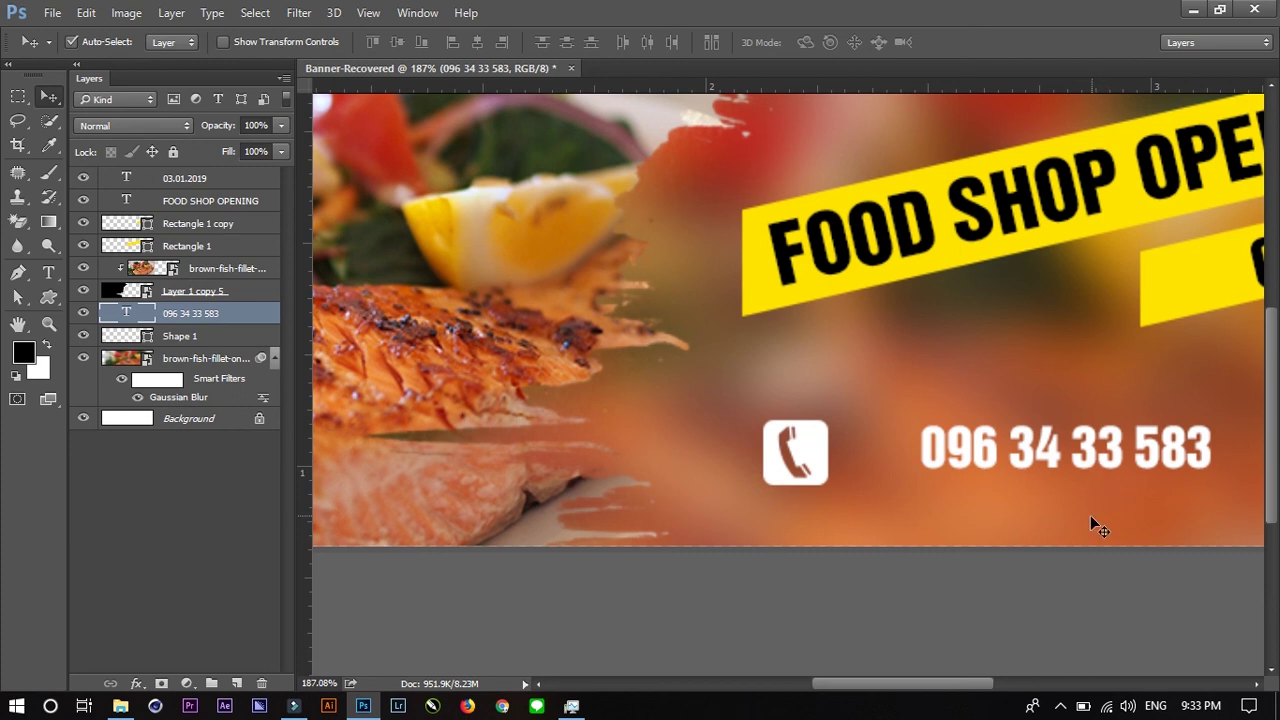
scroll(735, 518, down, 3)
key(ctrl)
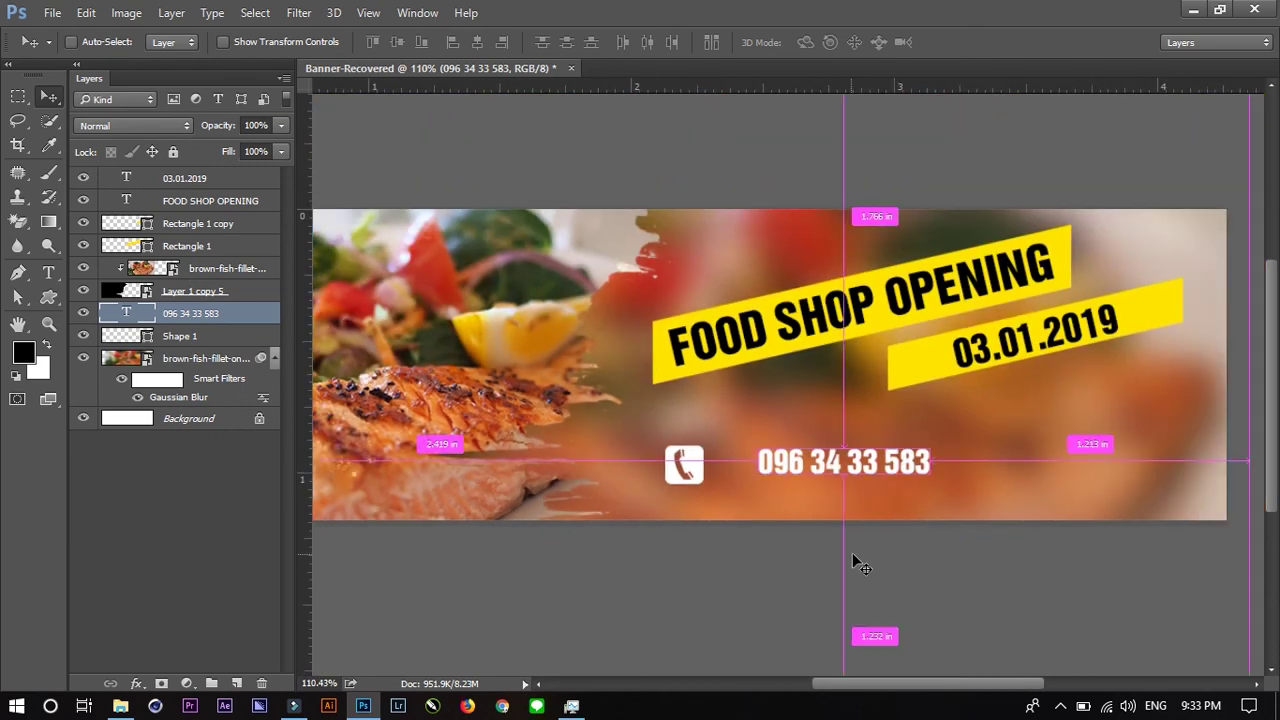
key(ctrl+t)
drag(932, 497, 972, 508)
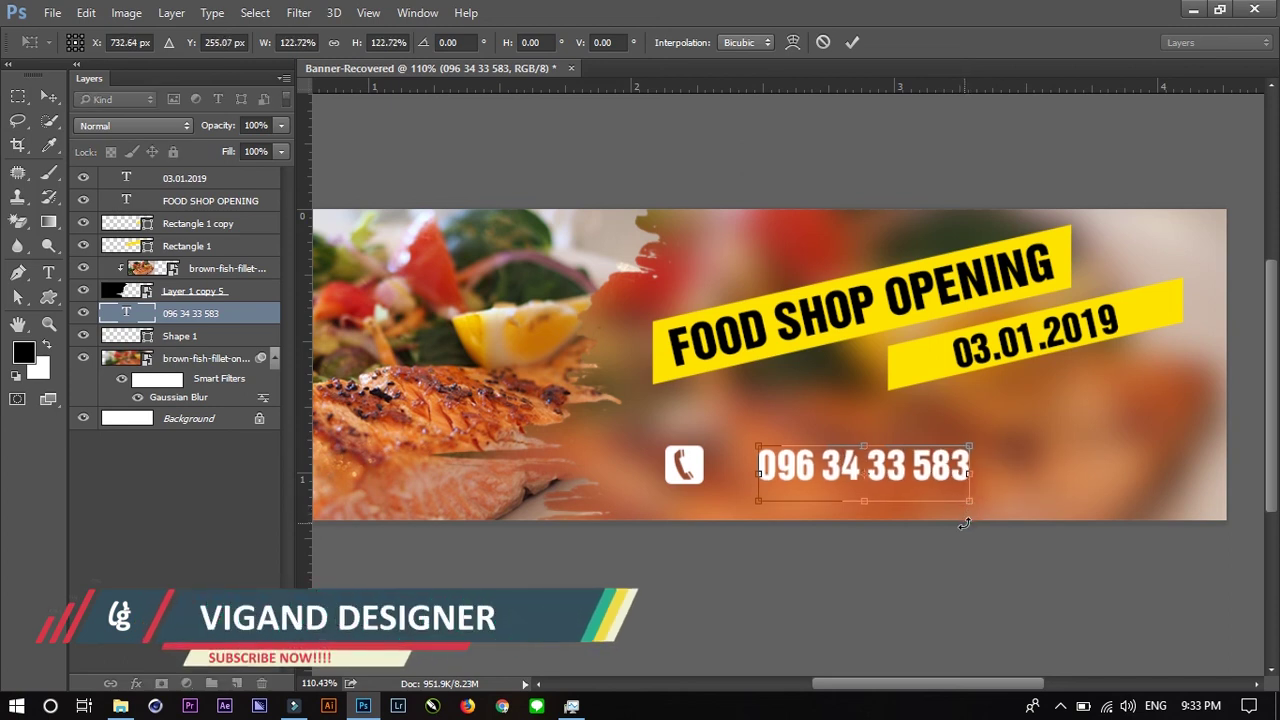
key(Return)
scroll(803, 474, up, 3)
drag(826, 477, 733, 486)
click(576, 448)
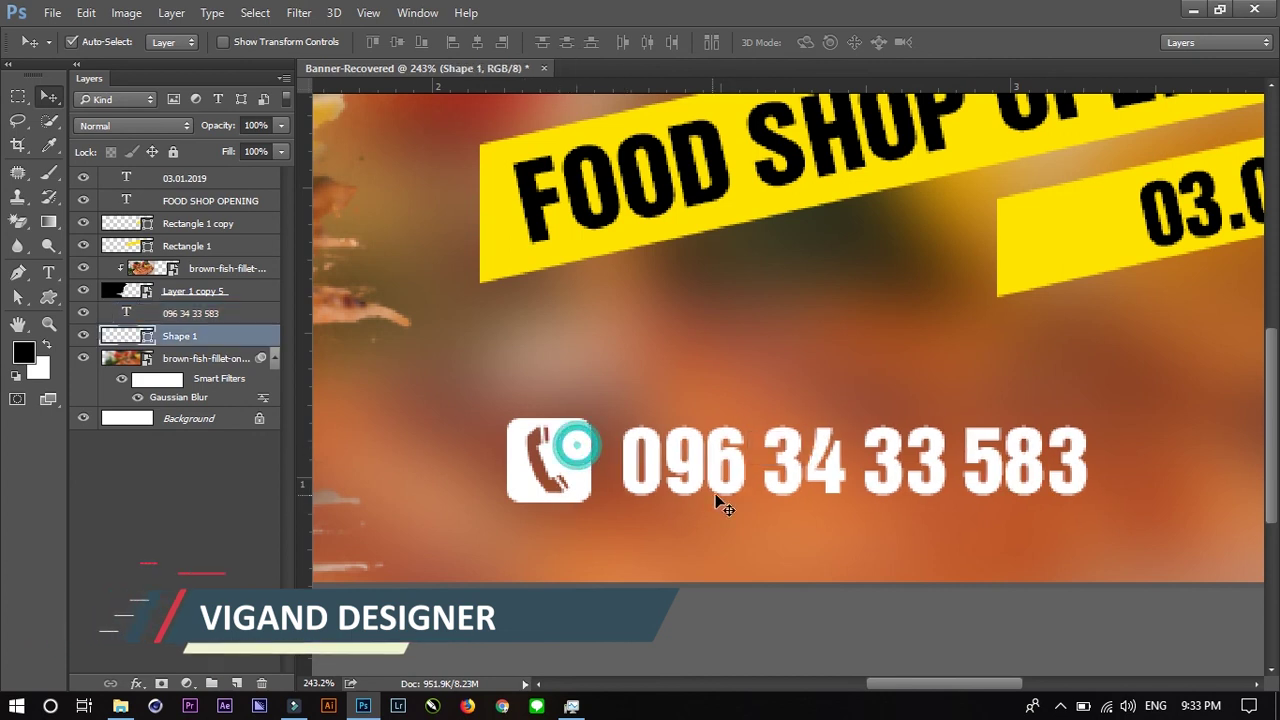
scroll(715, 493, down, 2)
scroll(638, 483, down, 2)
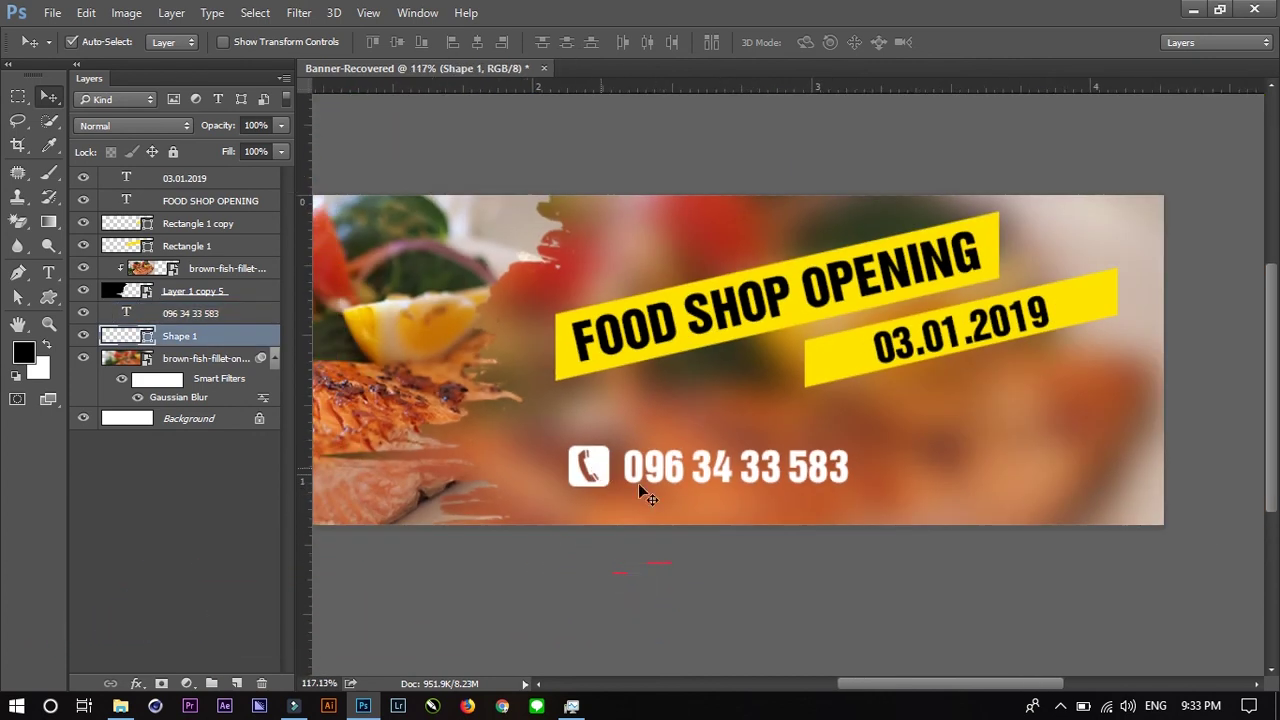
click(968, 440)
Step: Lock all the food photo and yellow bar layers so they can't be moved
click(173, 152)
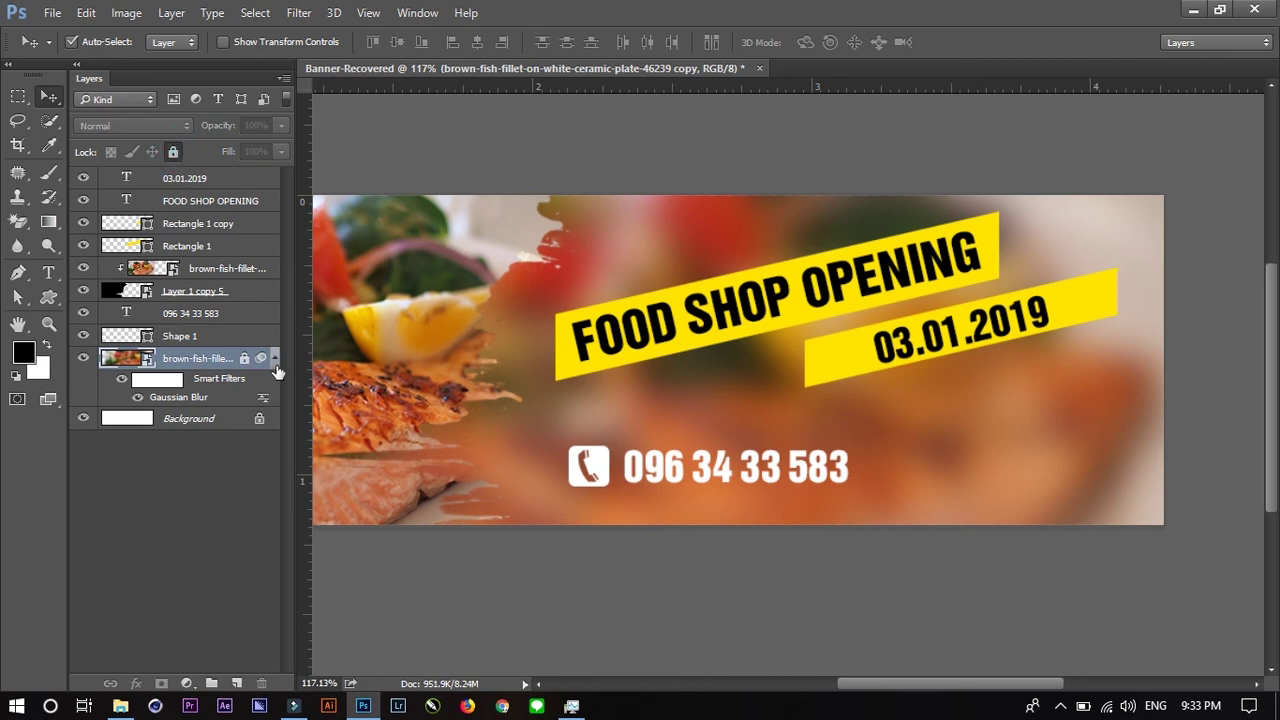
click(275, 360)
click(191, 280)
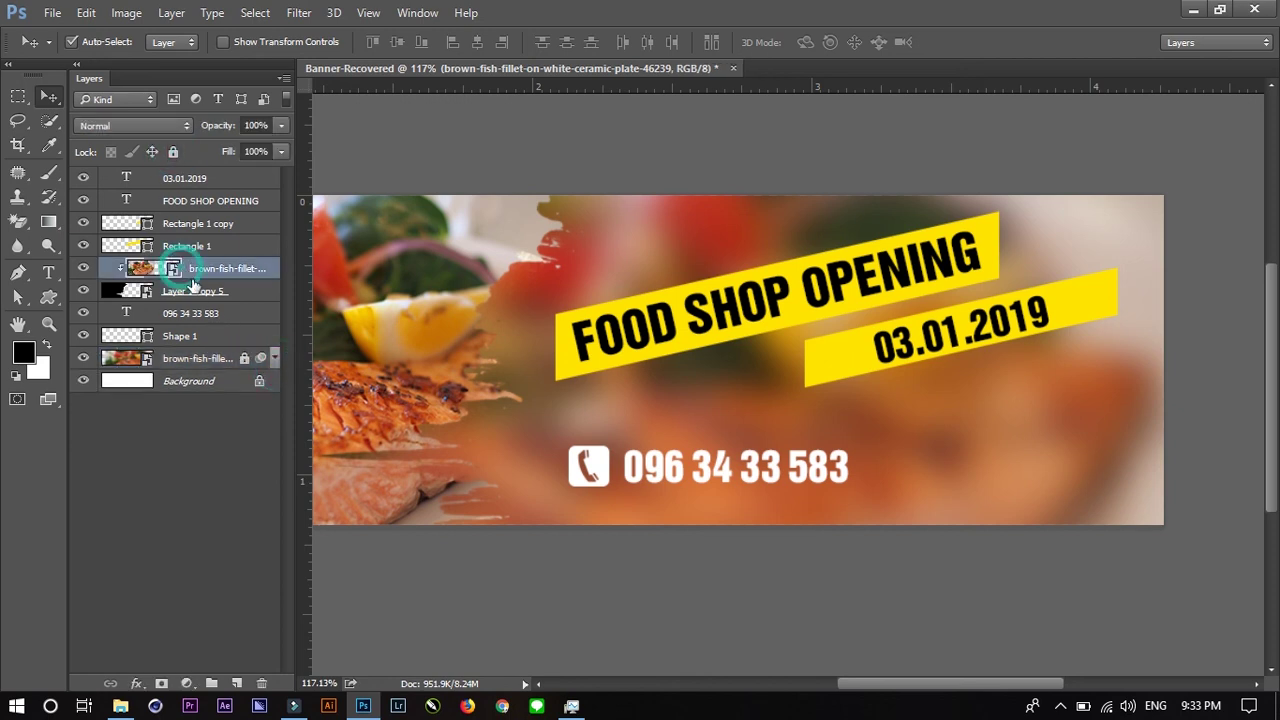
shift+click(195, 360)
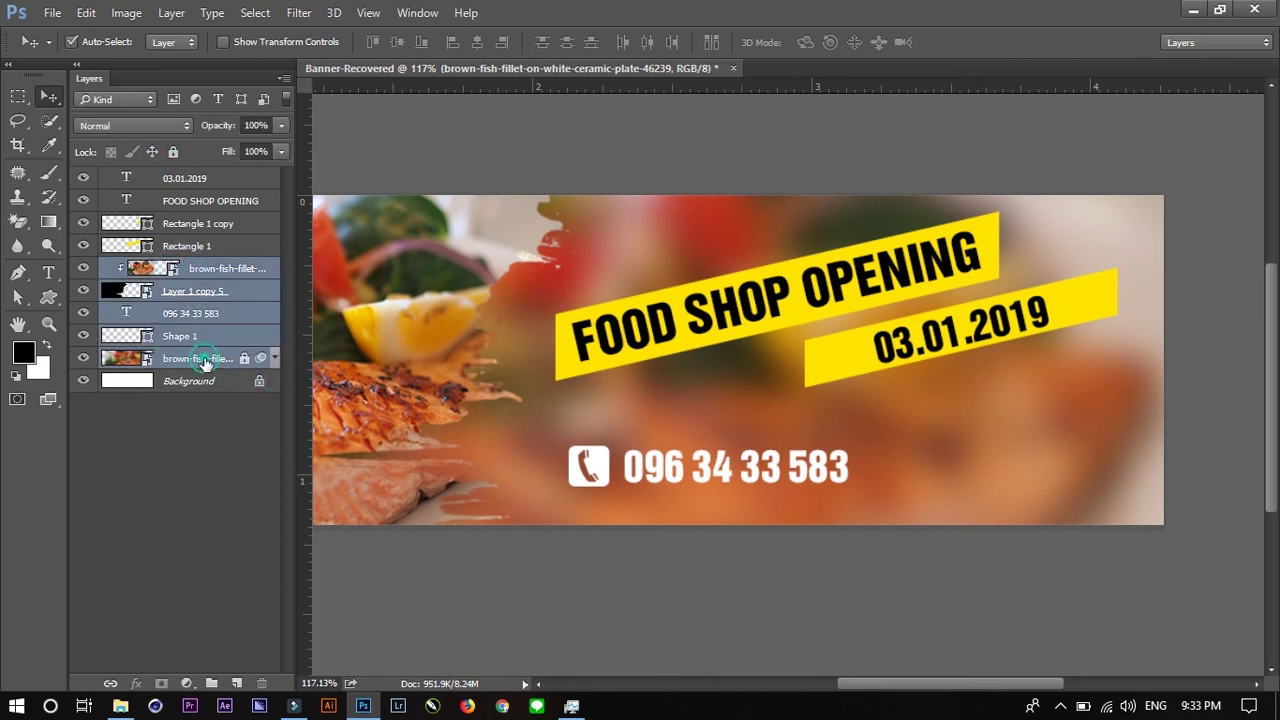
click(173, 152)
click(802, 524)
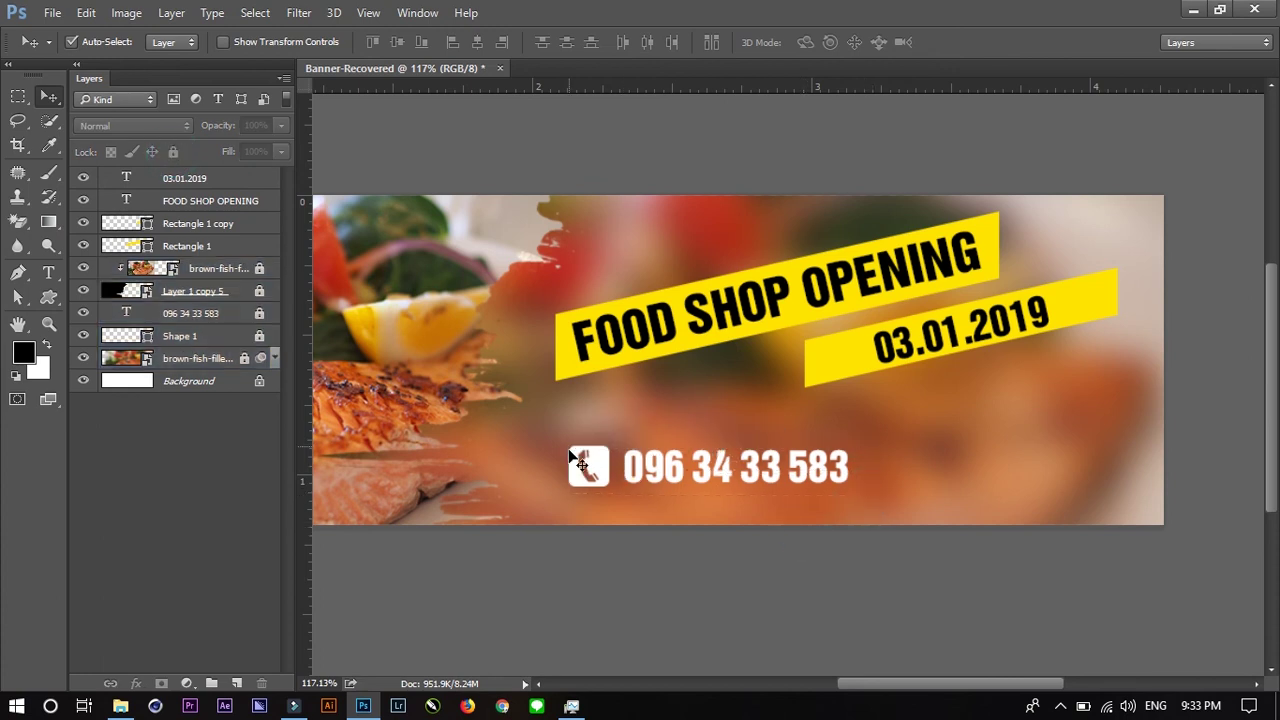
mouse_move(567, 428)
mouse_down()
mouse_move(718, 490)
mouse_move(652, 468)
mouse_up()
Step: Unlock the phone icon and number, bring them to the top, and drag them lower right
click(259, 336)
click(259, 314)
key(ctrl)
shift+click(210, 335)
key(ctrl+shift+bracketright)
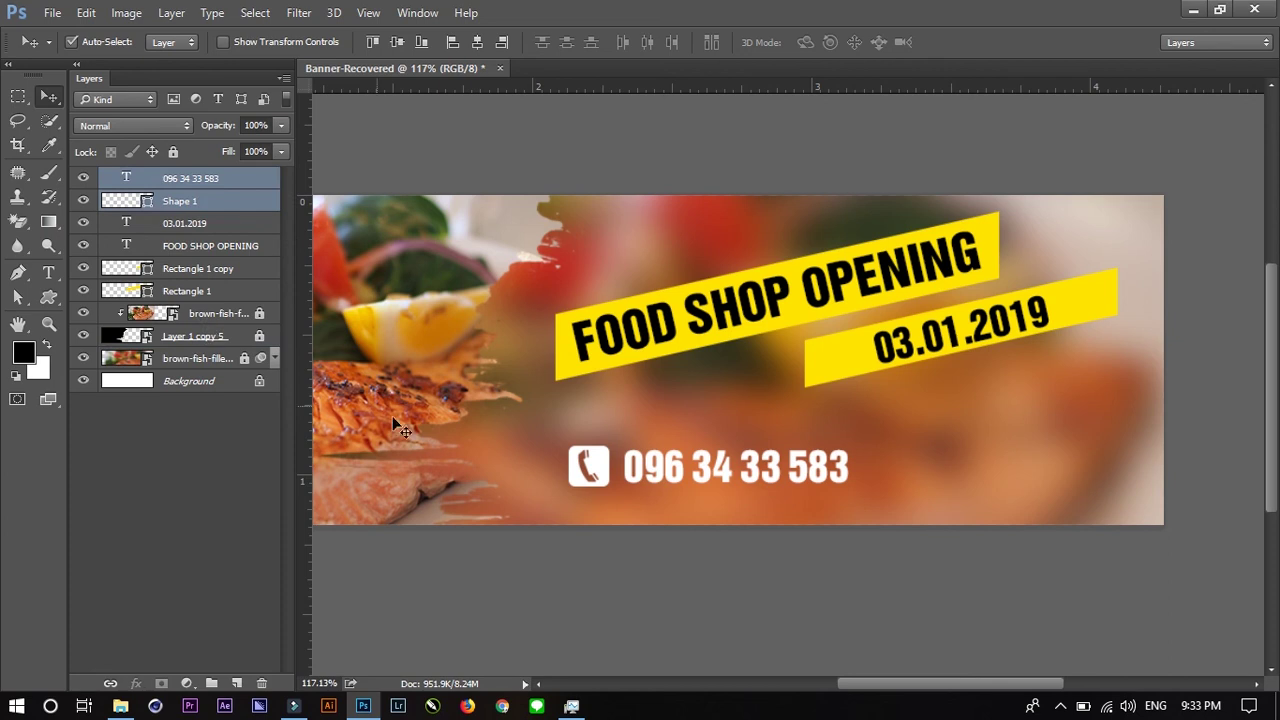
drag(635, 473, 895, 474)
click(855, 559)
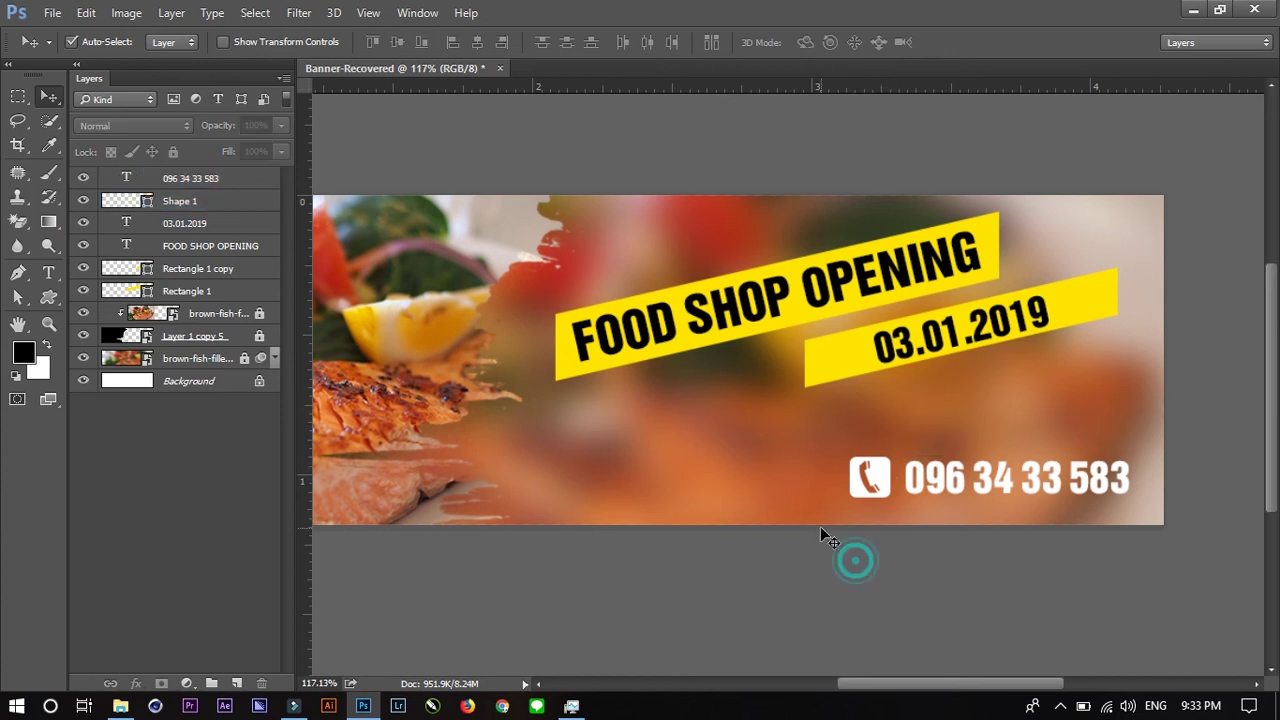
scroll(810, 375, down, 3)
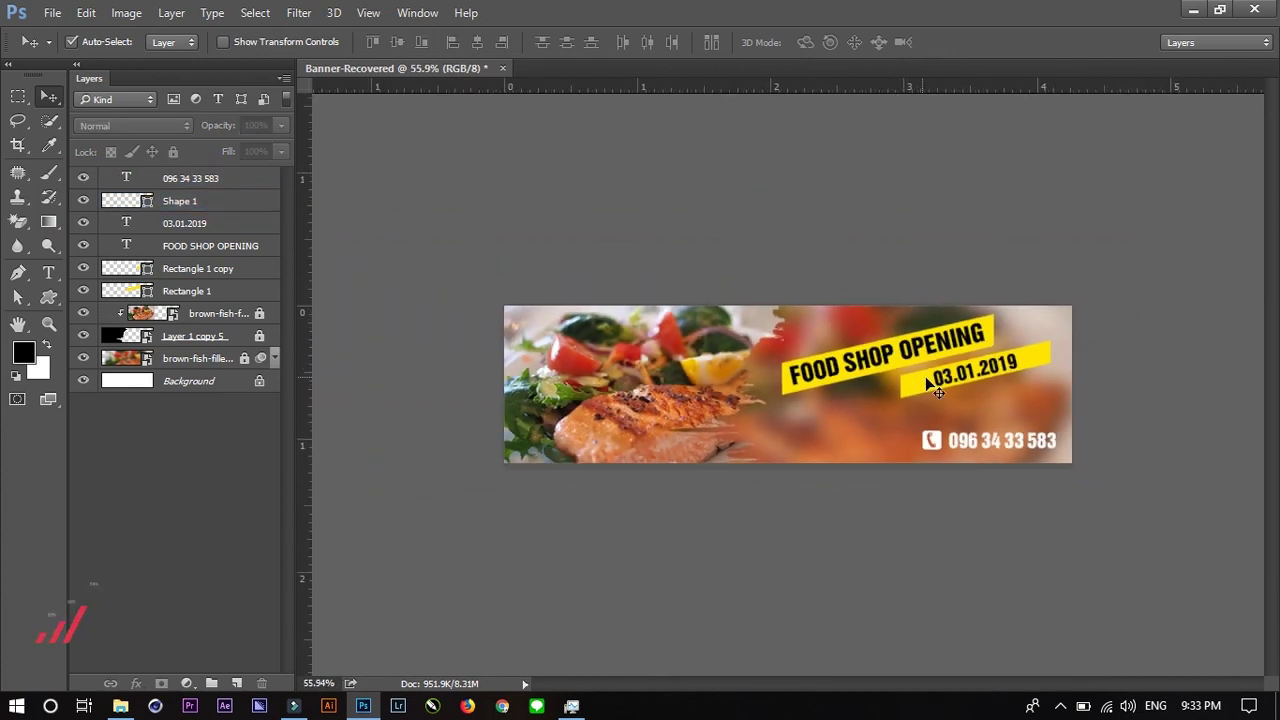
scroll(997, 466, up, 2)
Step: Save the banner as Banner.tif in Downloads with LZW compression, keeping layers
key(ctrl)
key(ctrl+shift+s)
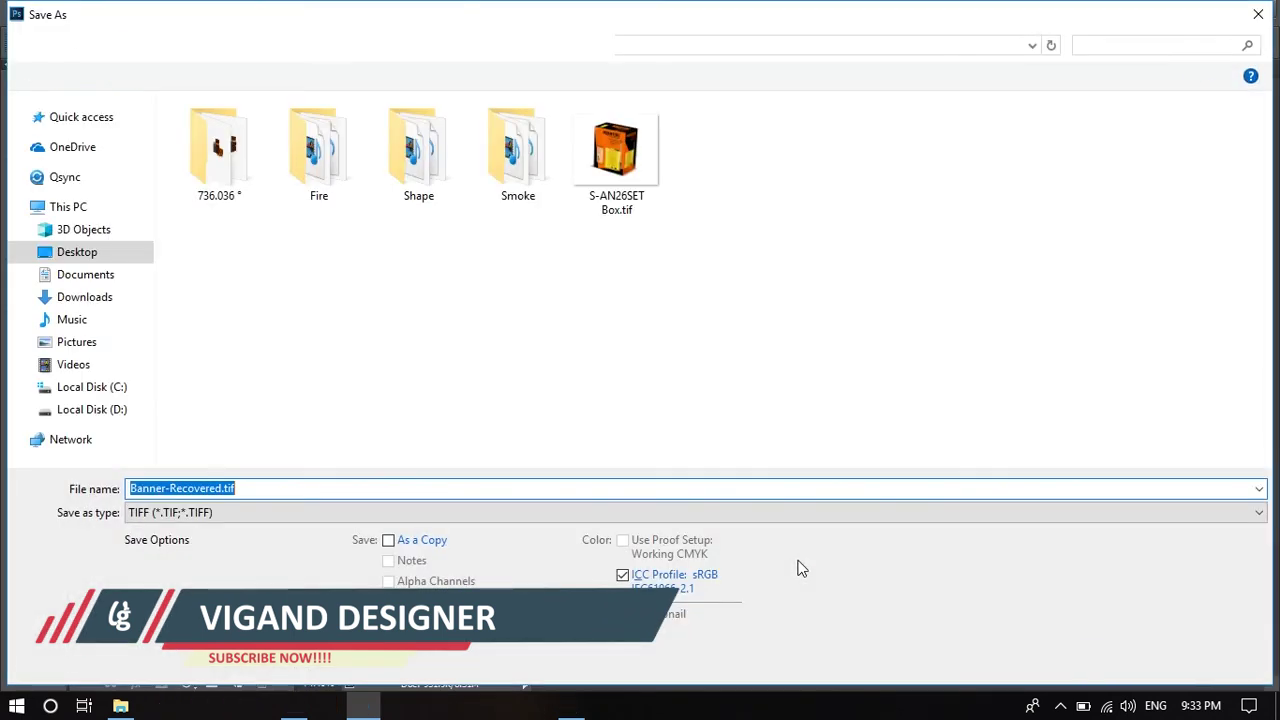
text(V)
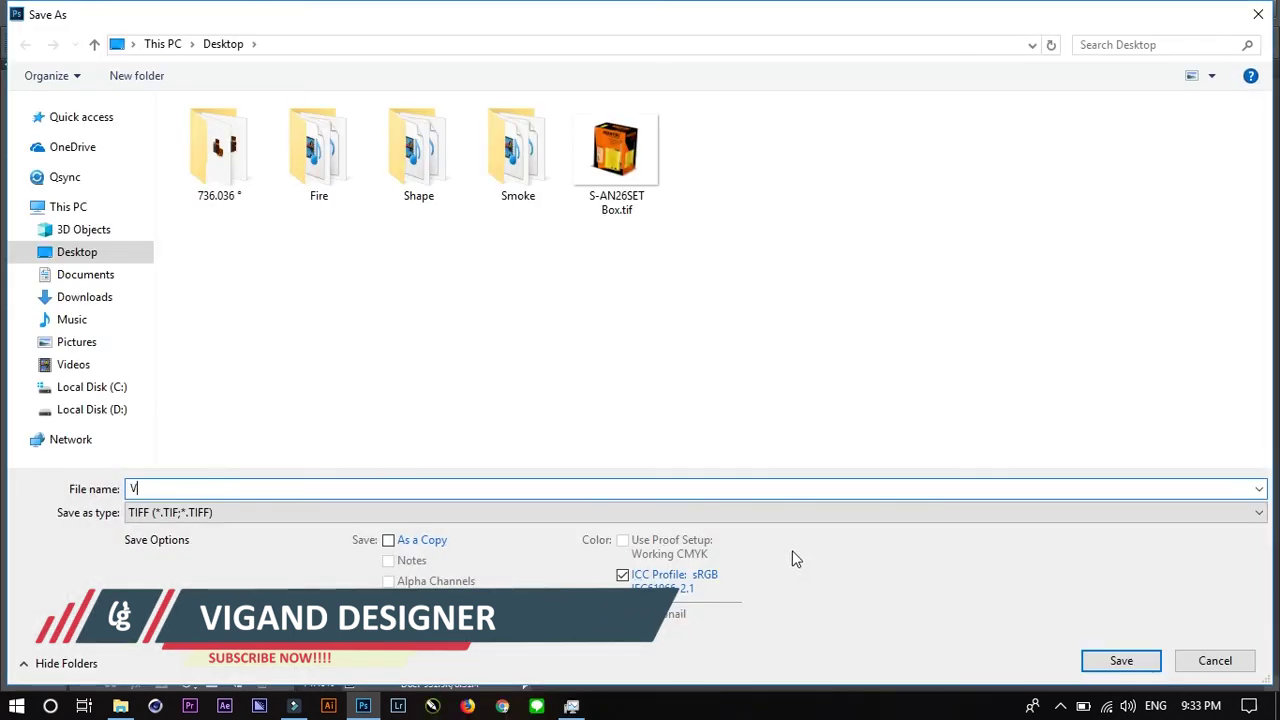
text(ann)
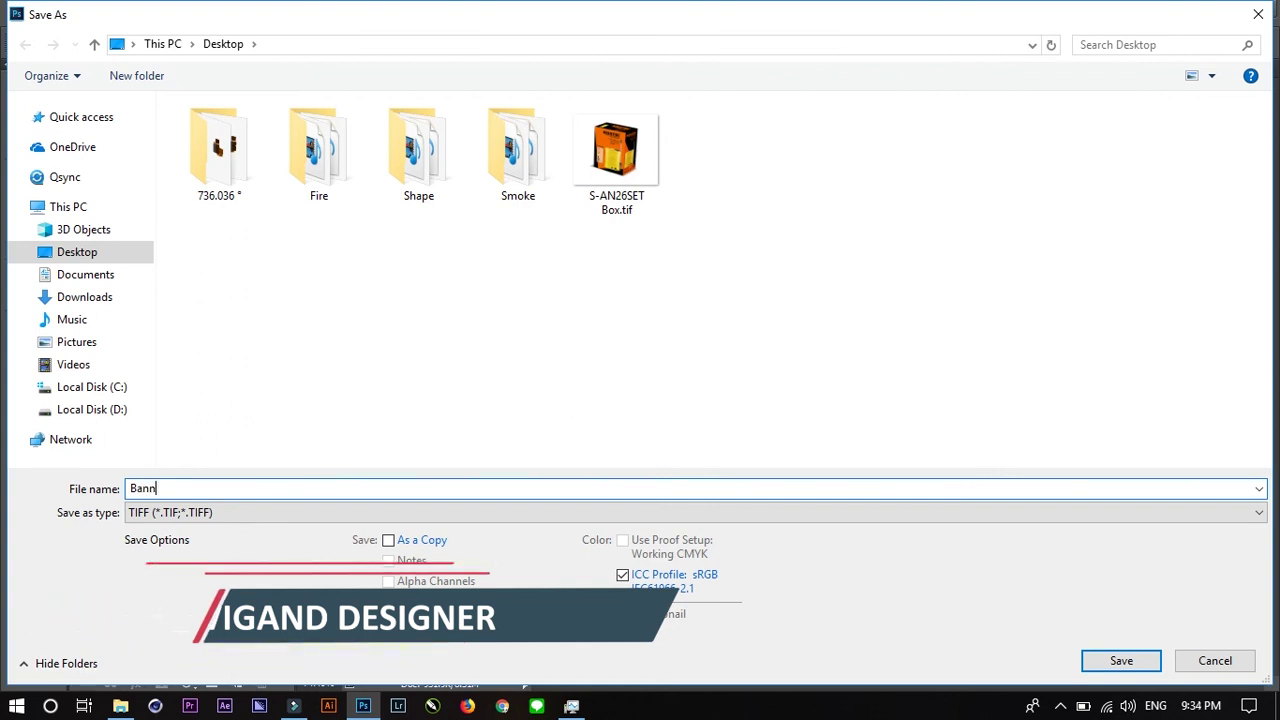
text(er)
click(100, 297)
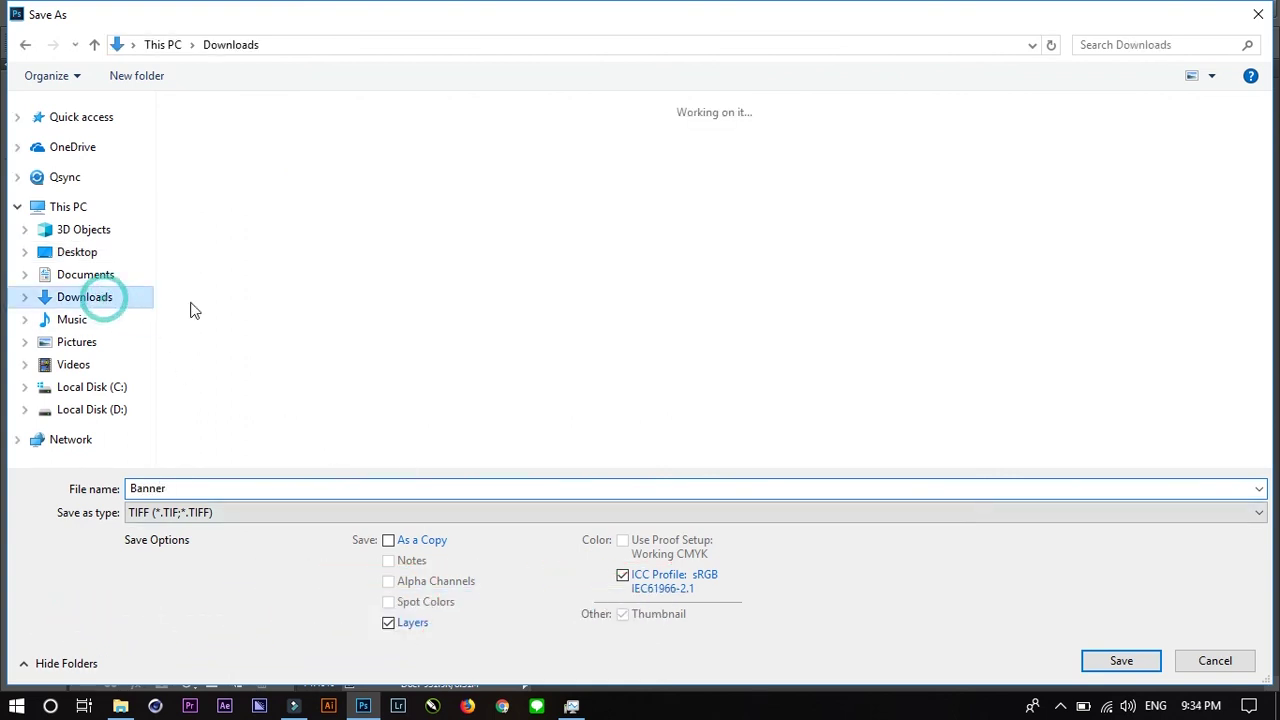
click(1121, 660)
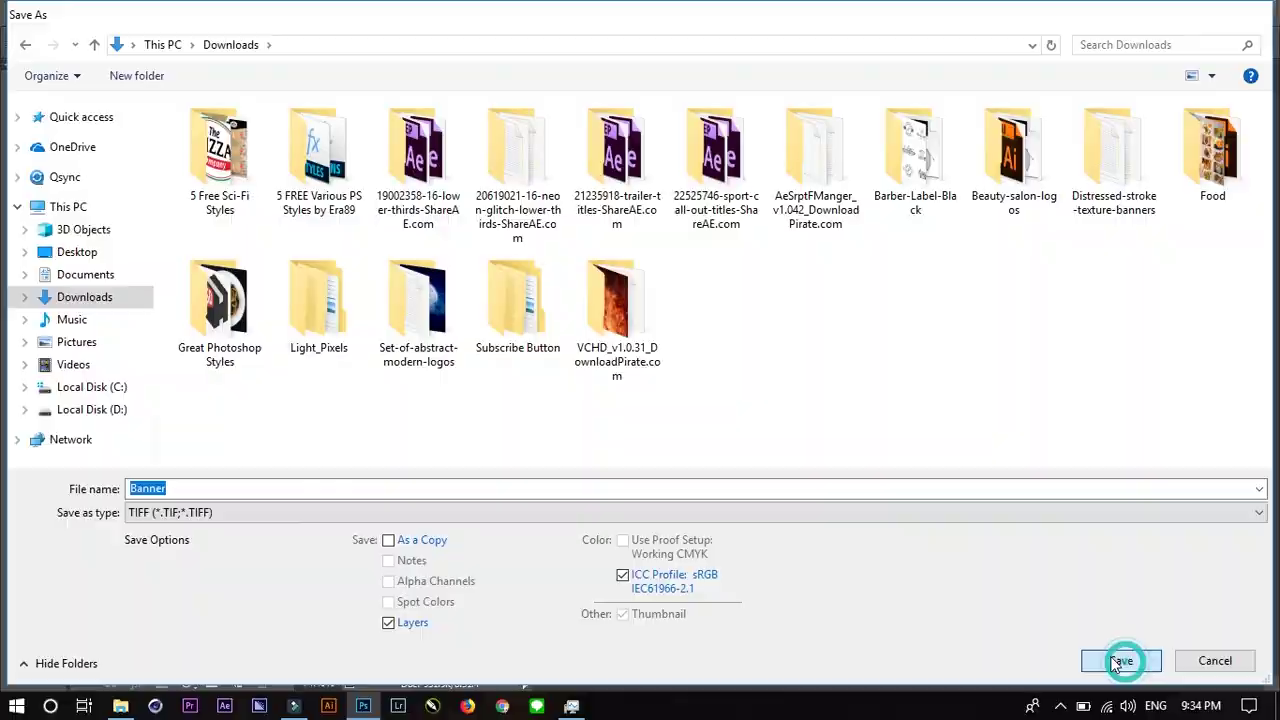
click(872, 178)
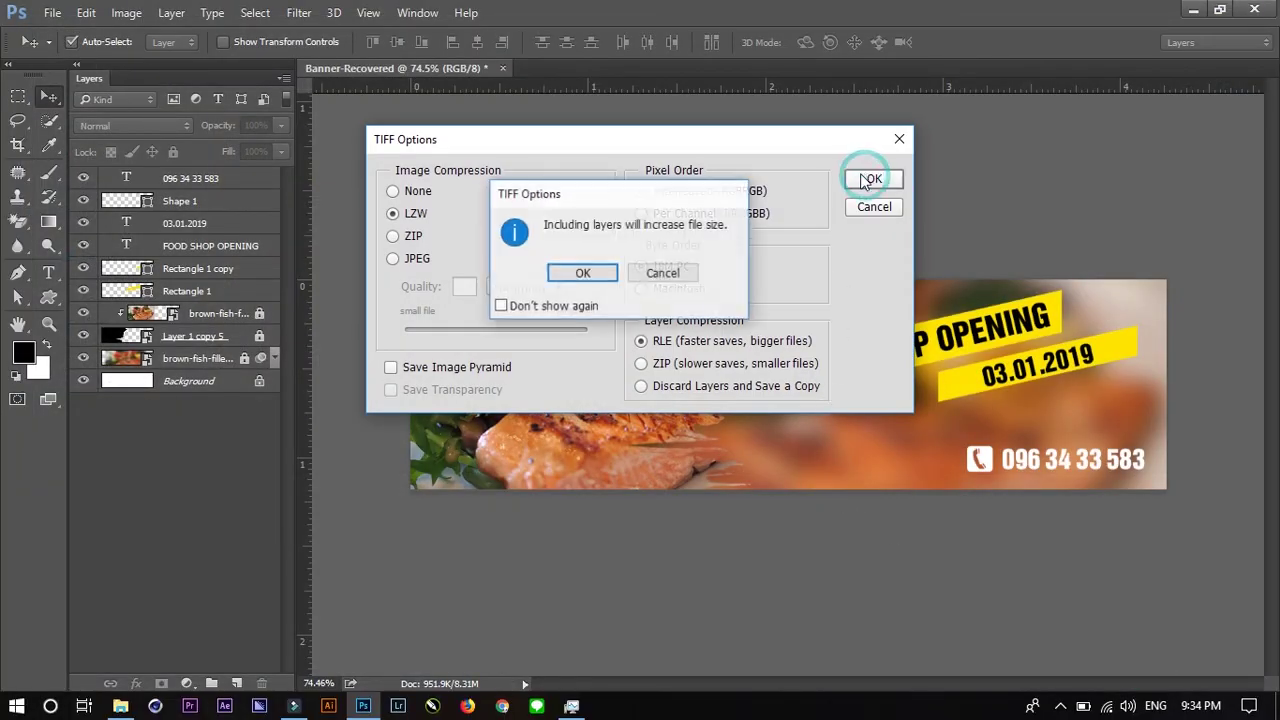
click(588, 271)
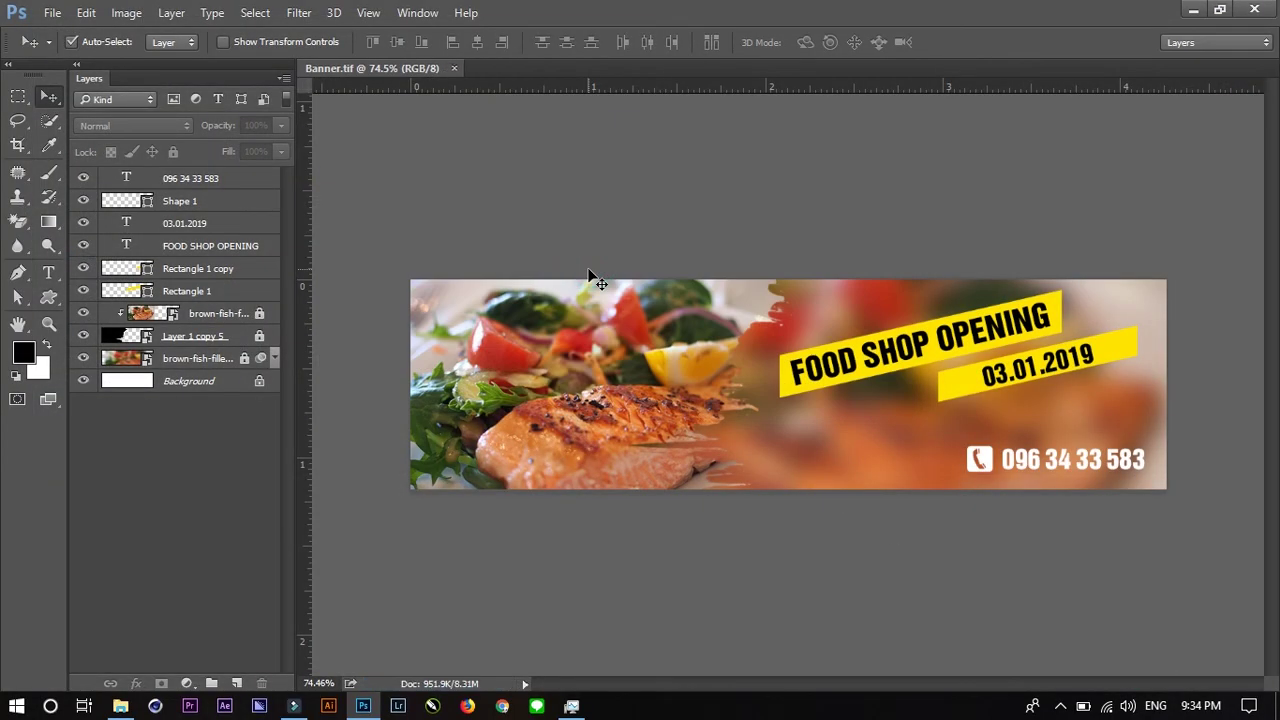